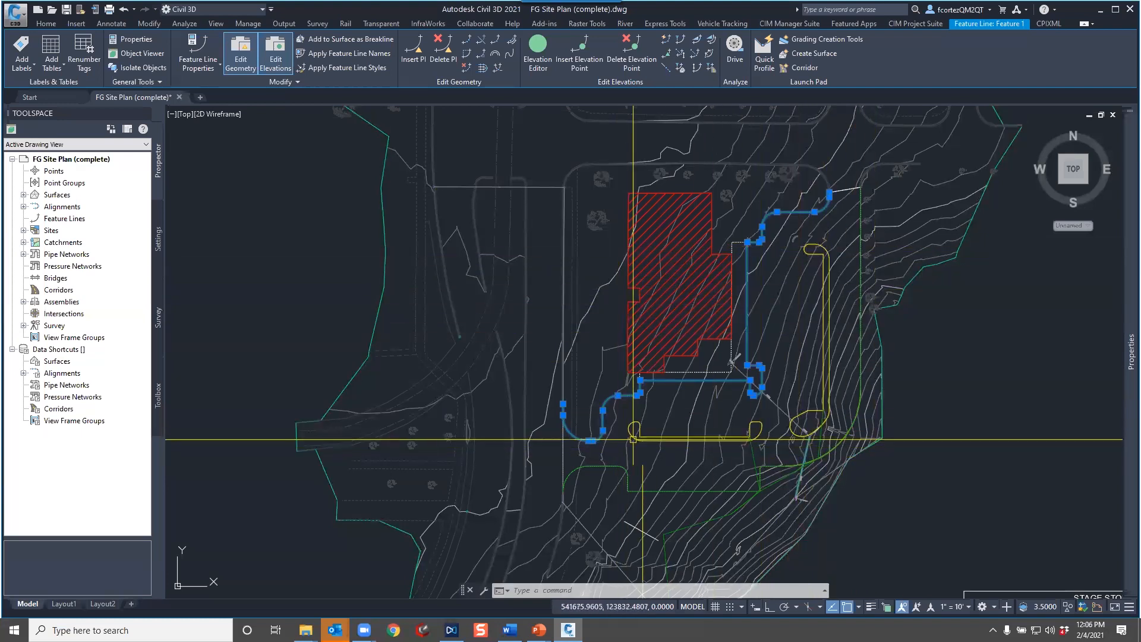
Examine the selected curb feature line along the south side of the hatched building
key(Escape)
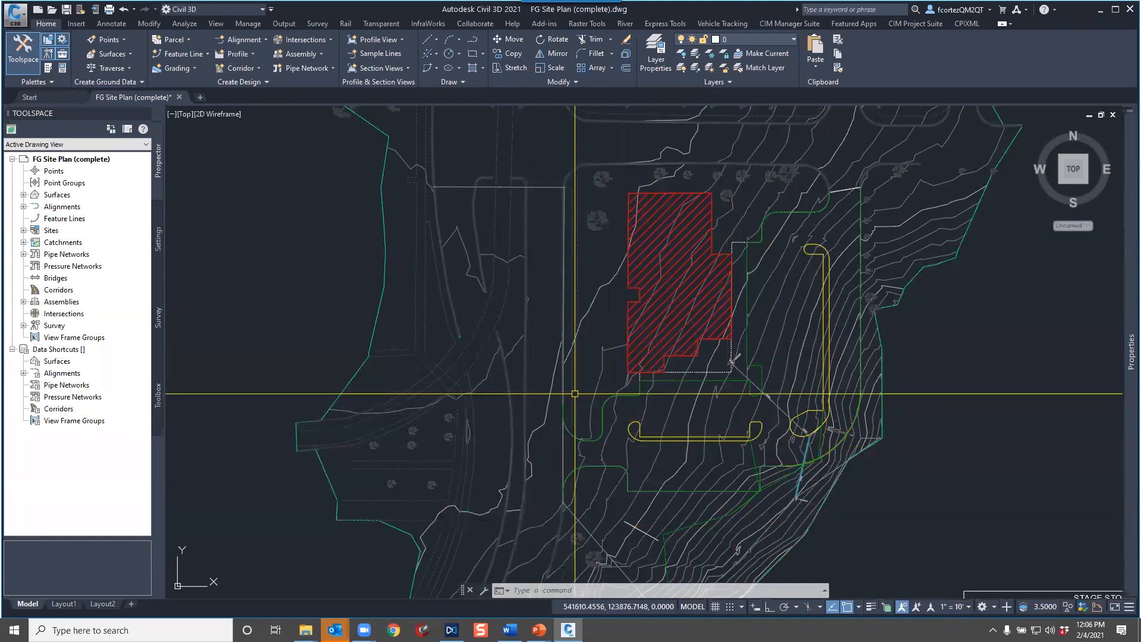
scroll(633, 386, up, 4)
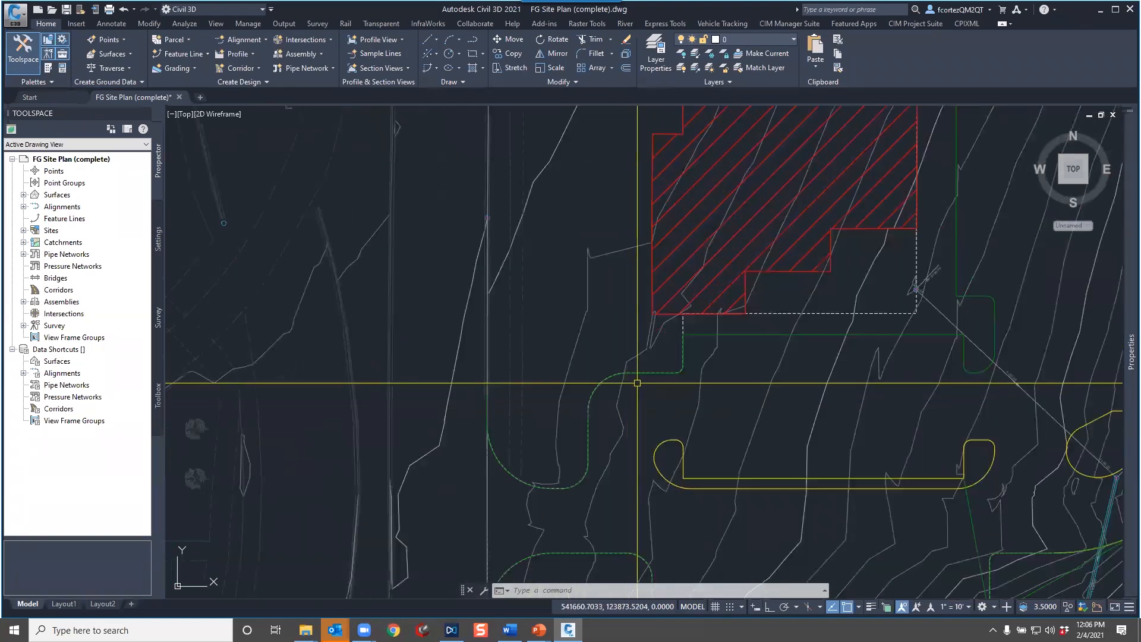
mouse_move(637, 384)
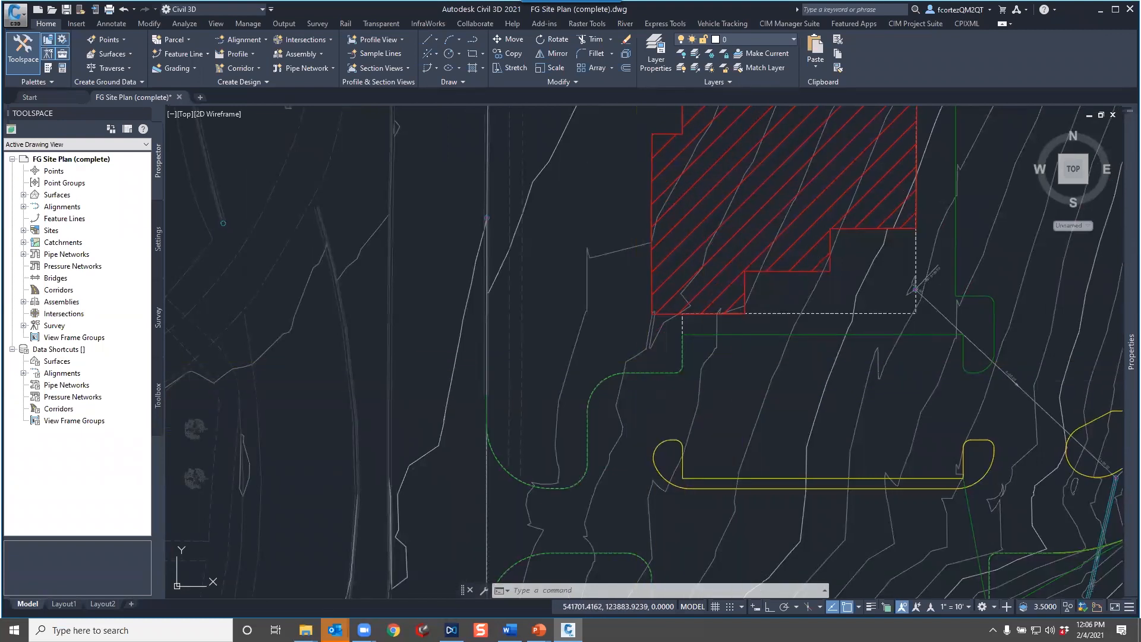
middle_drag(756, 336, 708, 360)
click(709, 361)
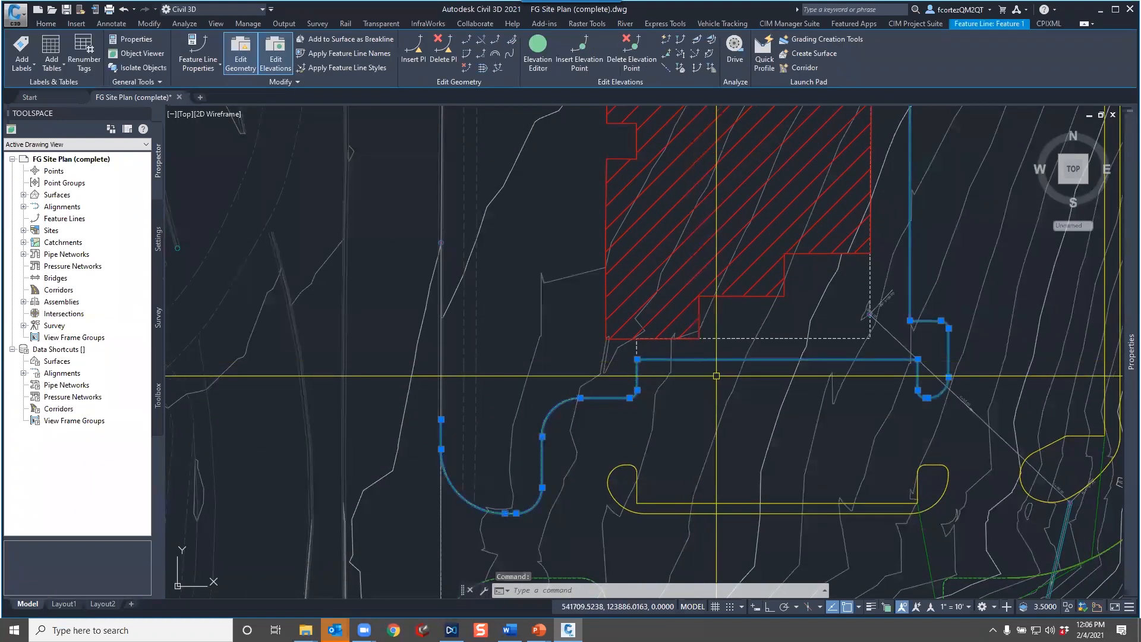
scroll(716, 375, up, 3)
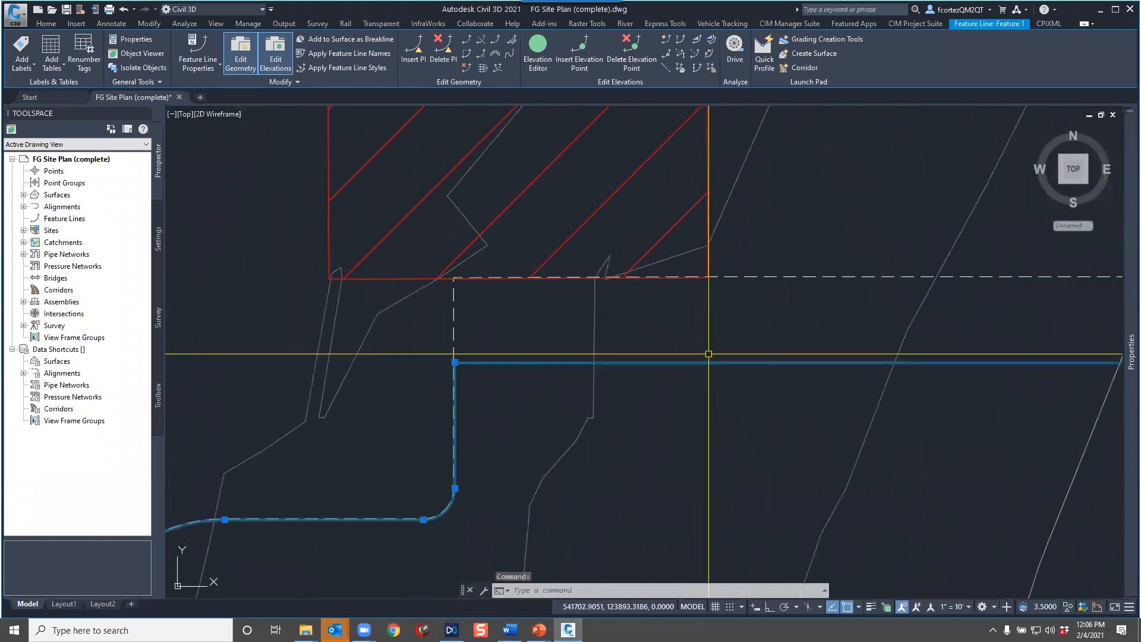
scroll(718, 380, down, 3)
middle_drag(723, 384, 672, 419)
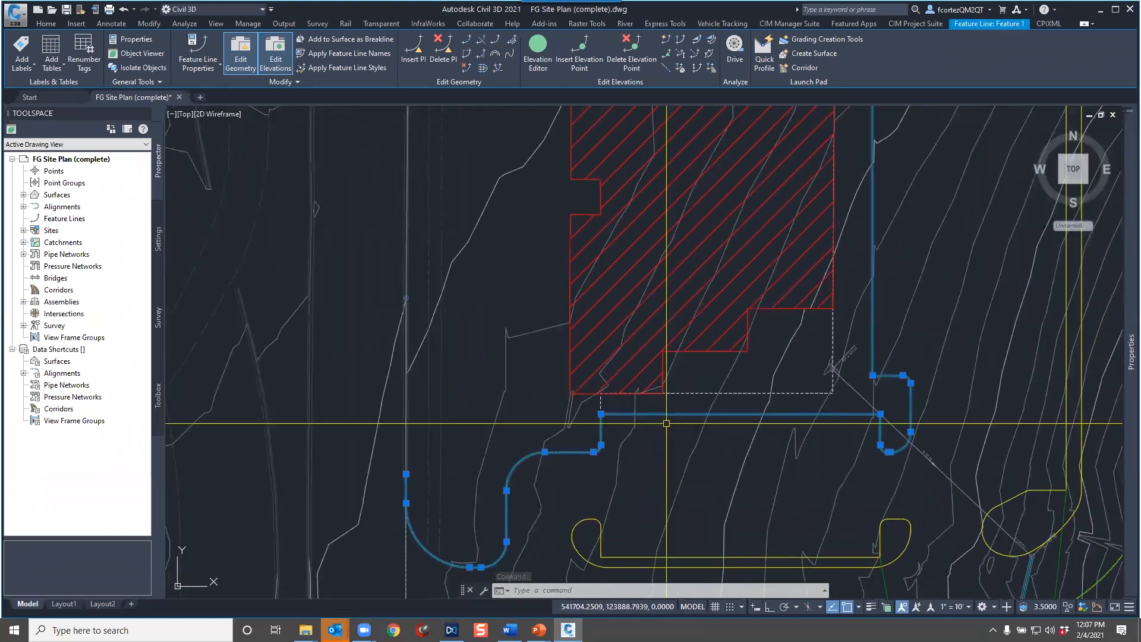
key(Escape)
key(Escape)
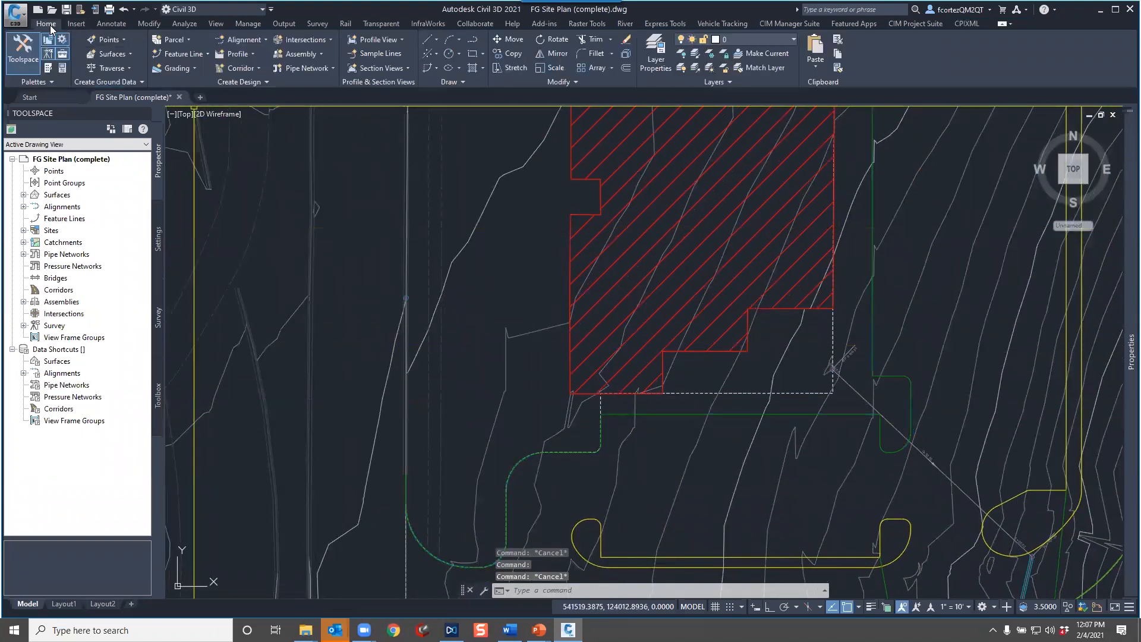
Create a stepped offset of the curb feature line toward the building with an offset distance of .16 and an elevation difference of .50
click(203, 53)
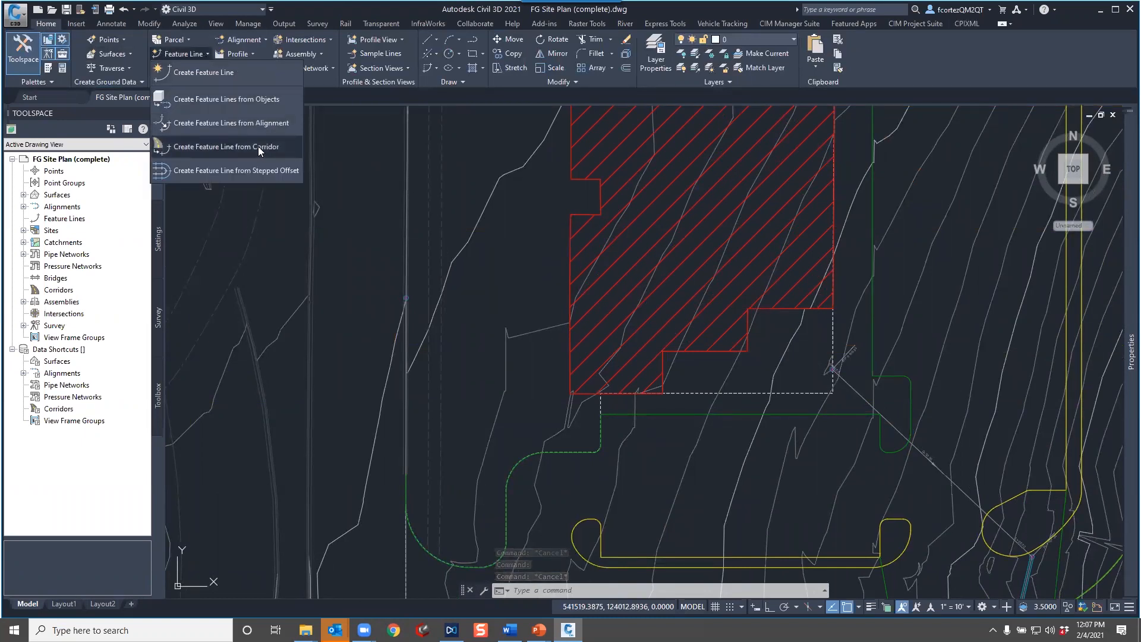
click(208, 171)
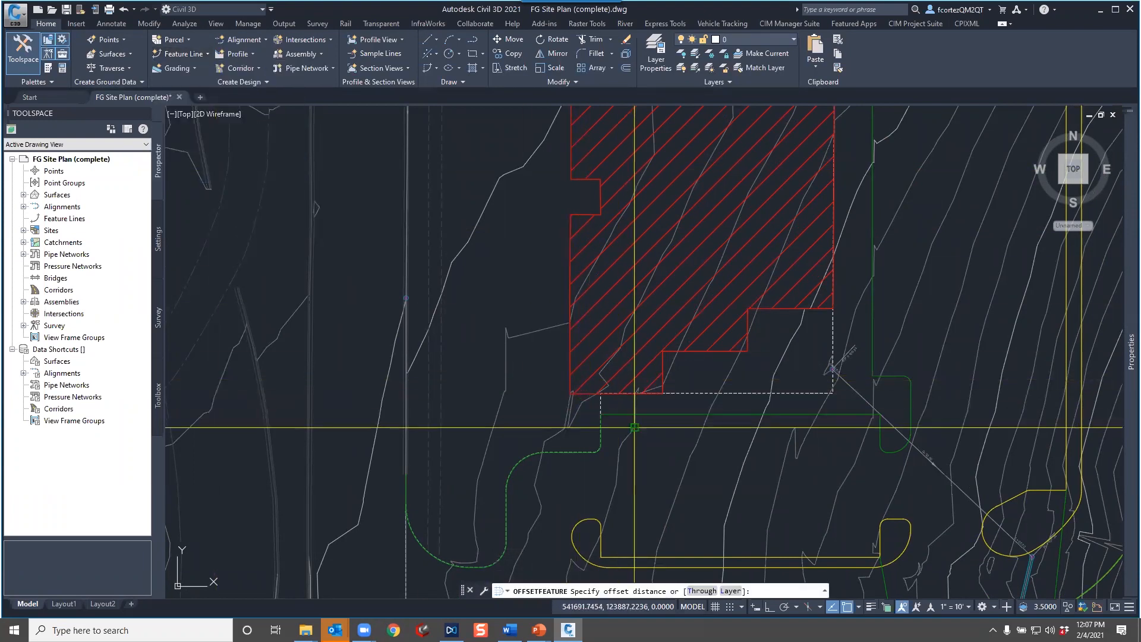
scroll(688, 428, up, 6)
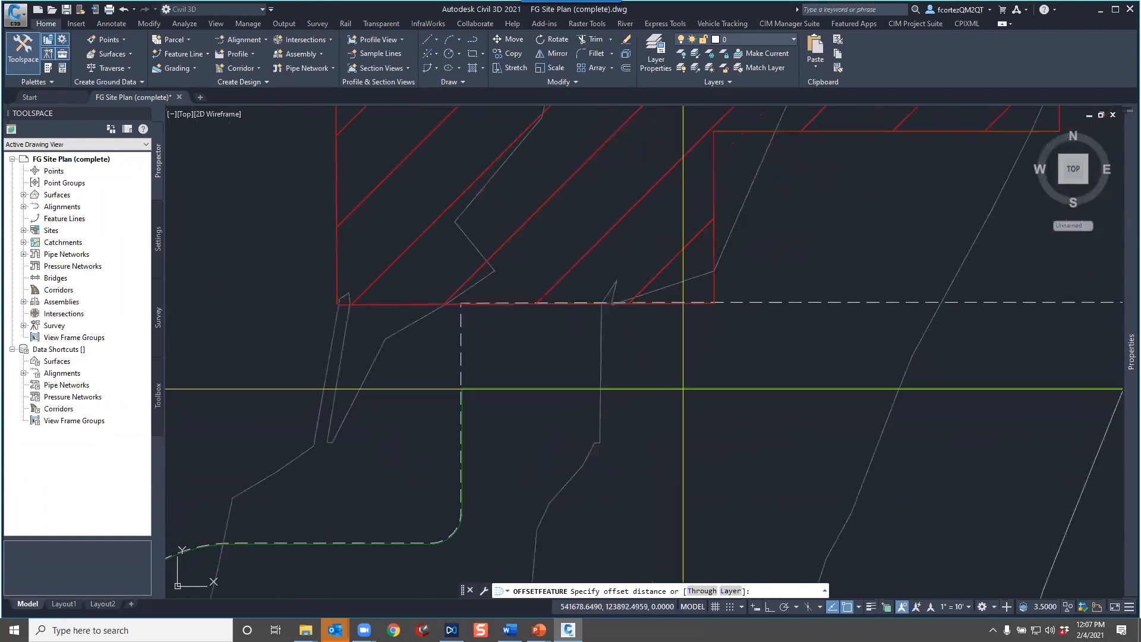
mouse_move(688, 369)
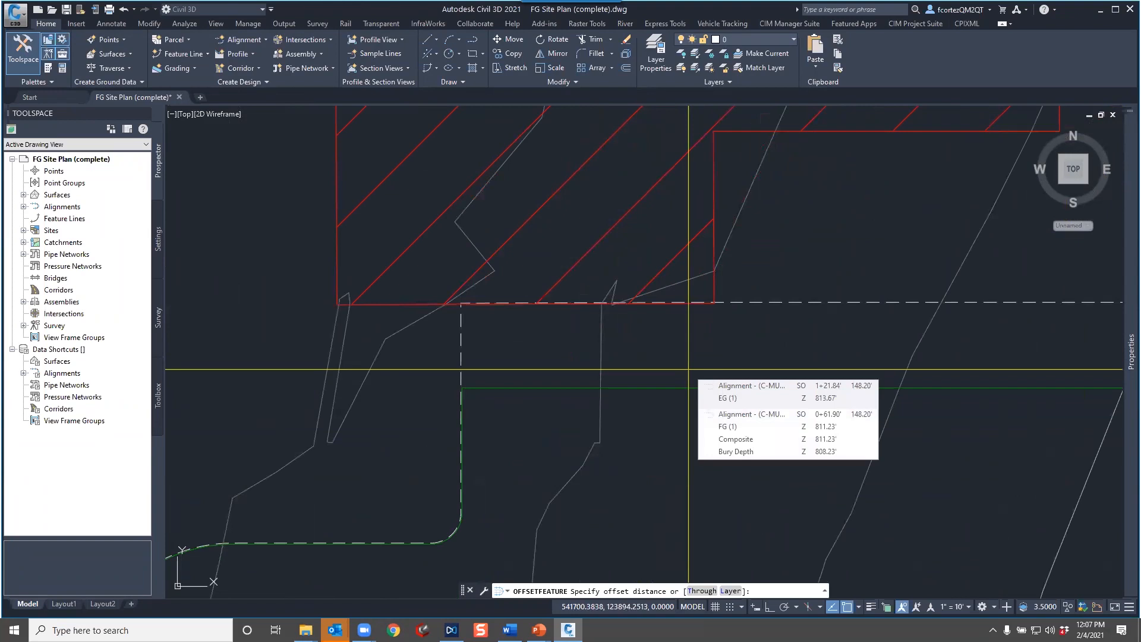
text(.)
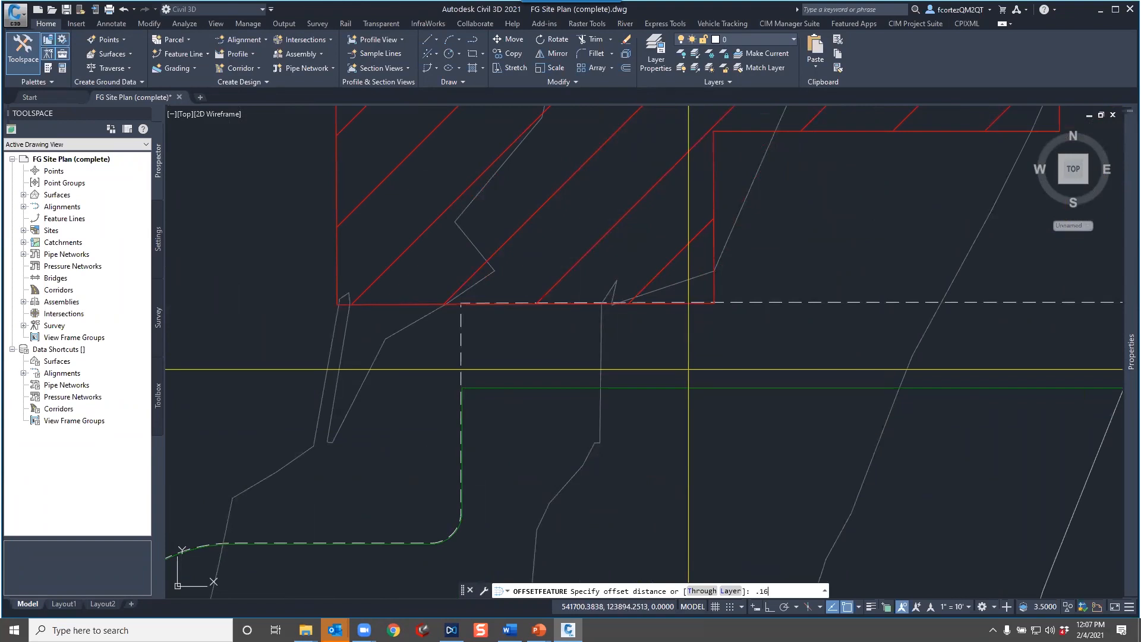
text(16)
key(Return)
click(677, 388)
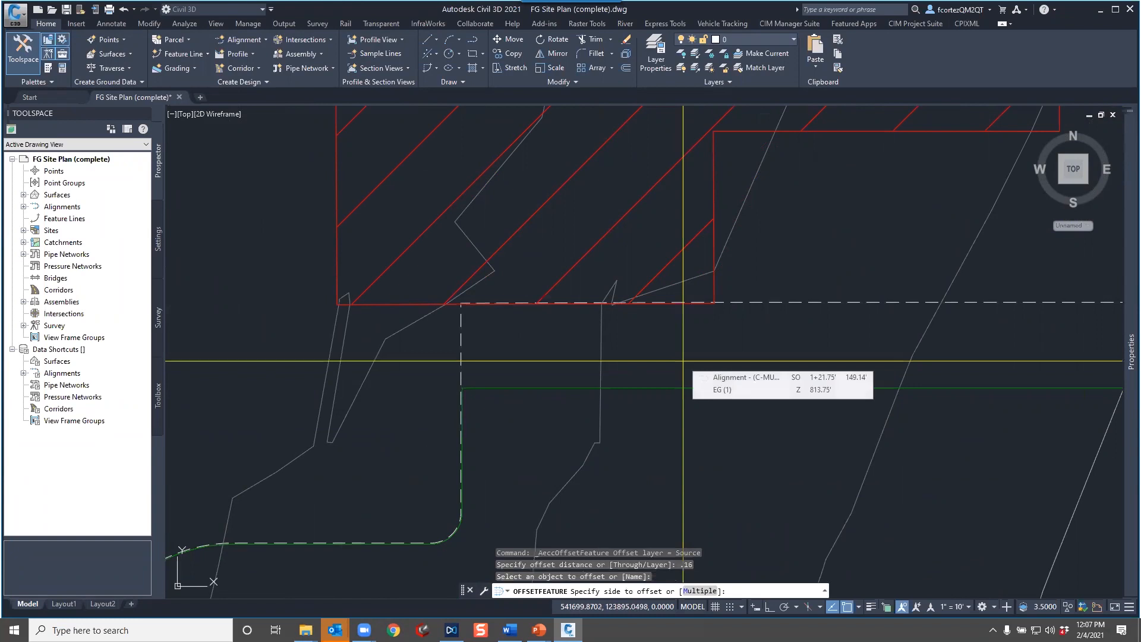
click(683, 360)
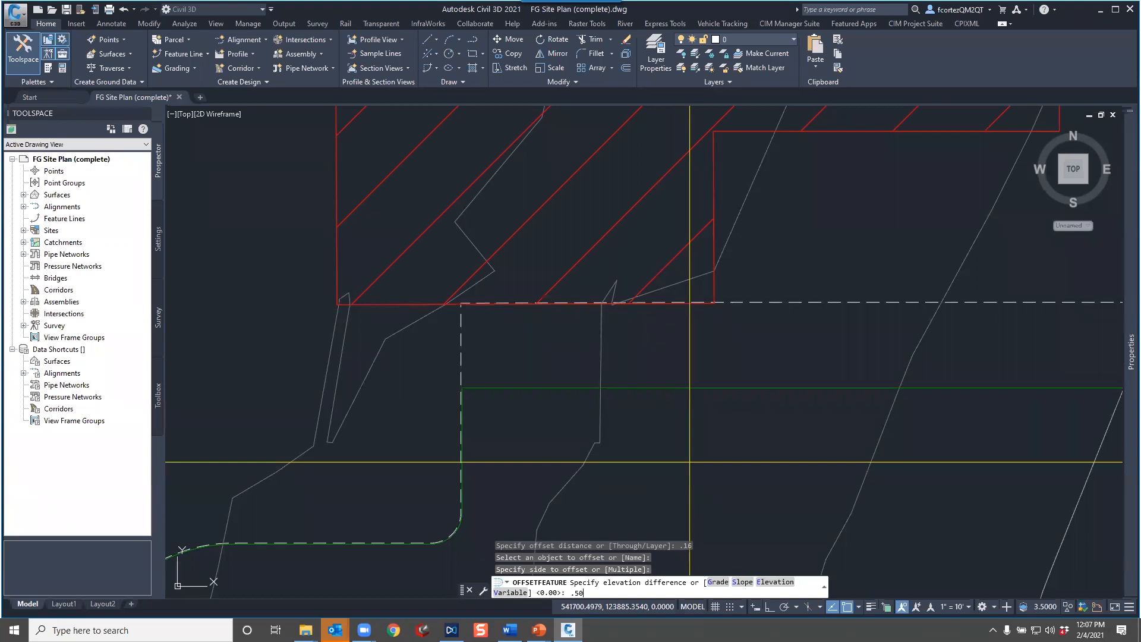
key(Return)
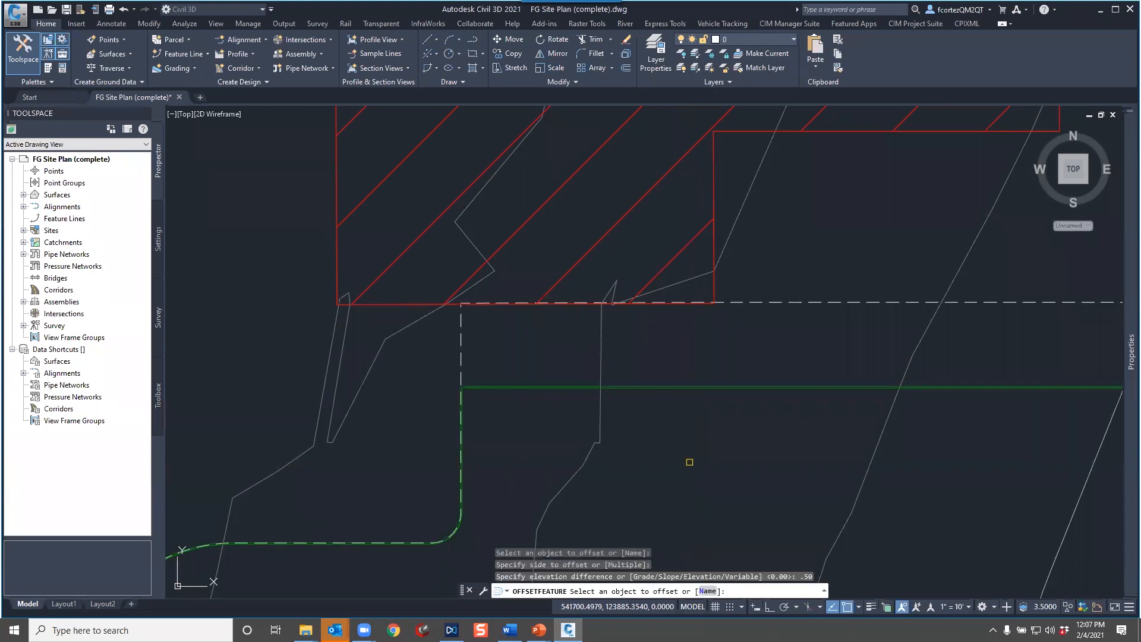
key(Return)
Inspect the original and offset feature lines where they turn the corner at the curb island southeast of the building
scroll(689, 463, down, 5)
scroll(900, 481, up, 8)
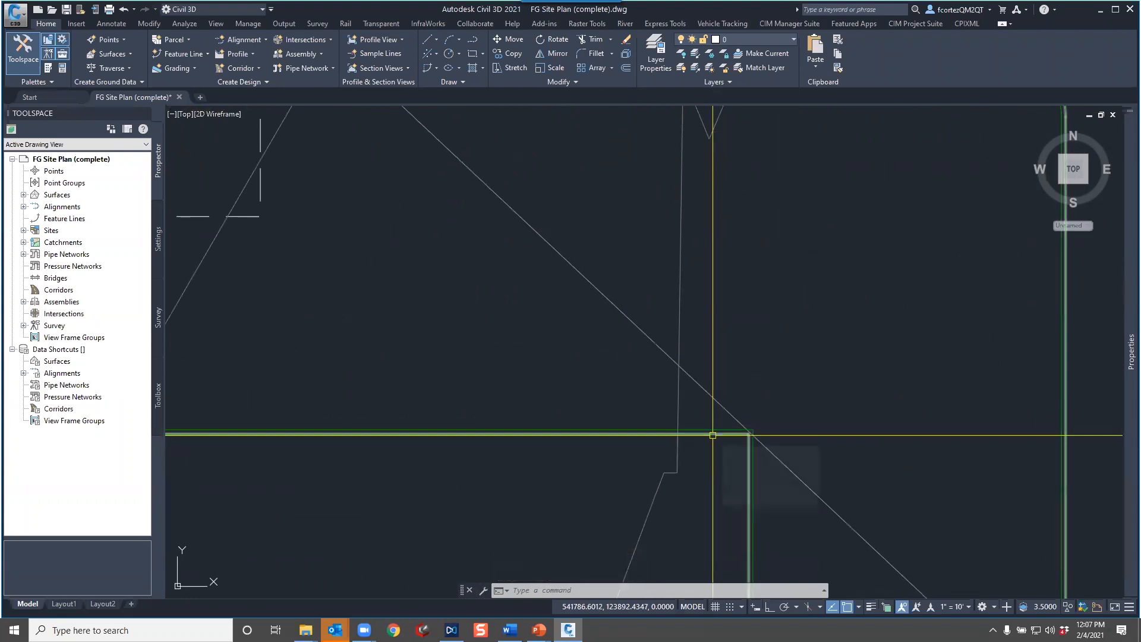
click(712, 434)
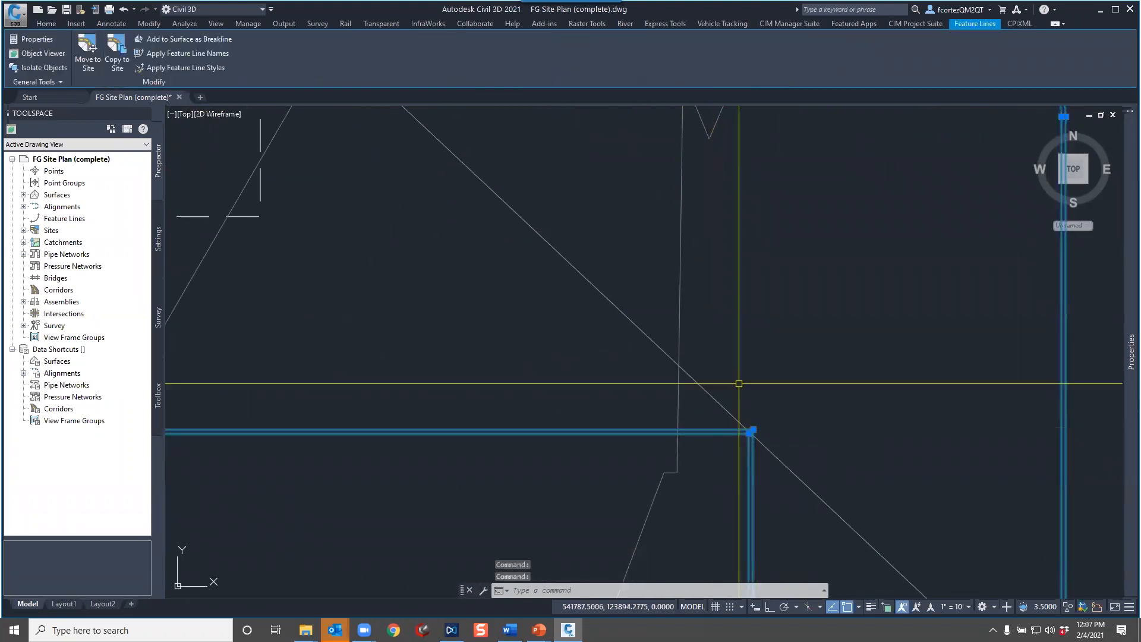
key(Escape)
key(Escape)
scroll(773, 404, down, 4)
mouse_move(522, 416)
middle_down()
mouse_move(532, 412)
mouse_move(476, 420)
mouse_move(701, 403)
mouse_move(394, 425)
mouse_move(587, 402)
middle_up()
scroll(586, 404, down, 2)
middle_drag(886, 410, 616, 455)
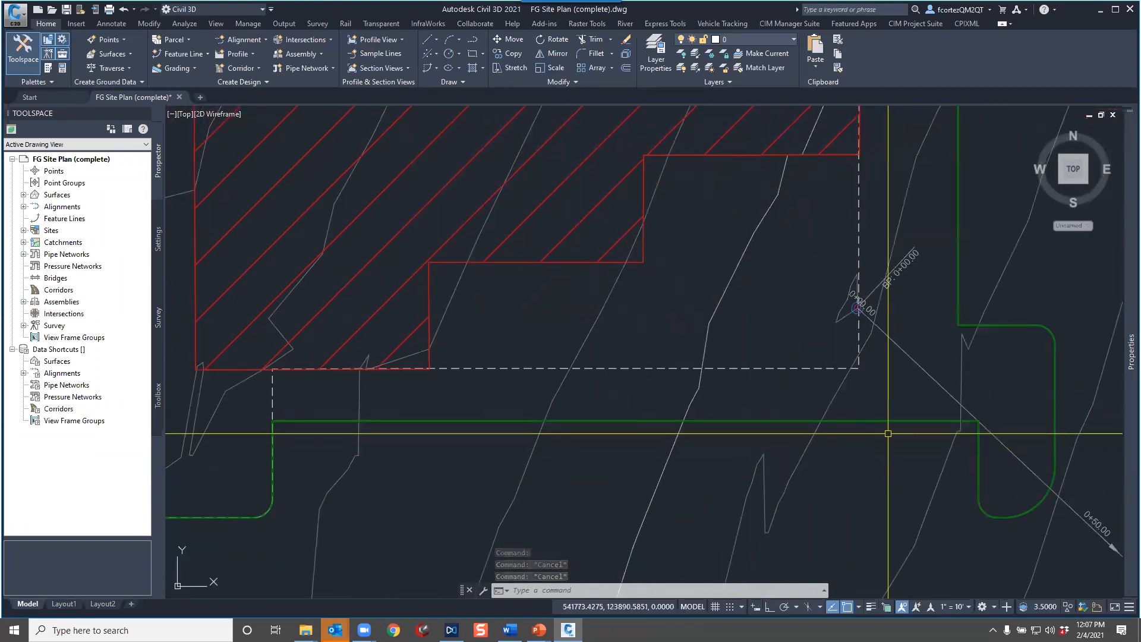
Compare the full extents of the original feature line and its stepped offset by selecting each one separately
scroll(897, 433, up, 6)
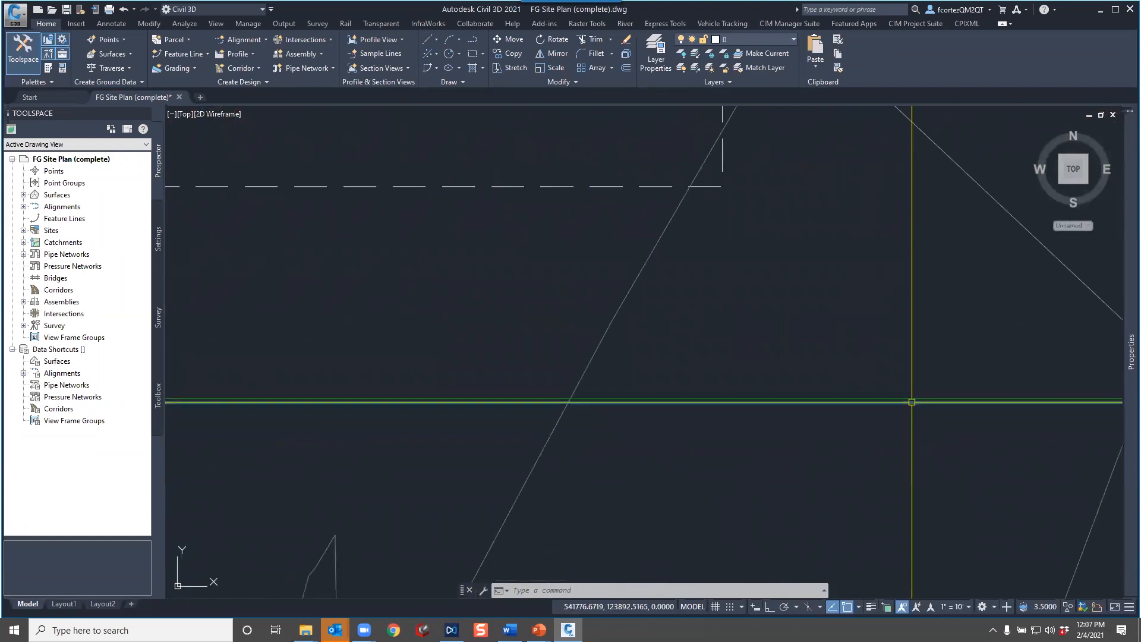
click(911, 402)
scroll(864, 435, down, 4)
middle_drag(855, 463, 747, 413)
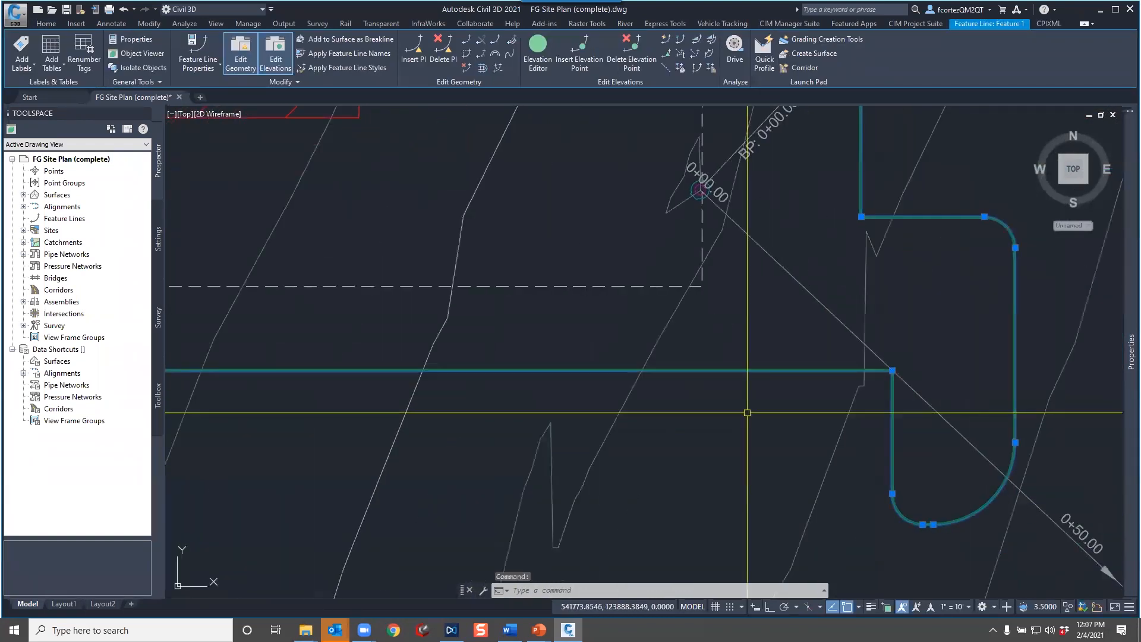
middle_drag(1019, 338, 1014, 346)
scroll(881, 382, up, 5)
key(Escape)
key(Escape)
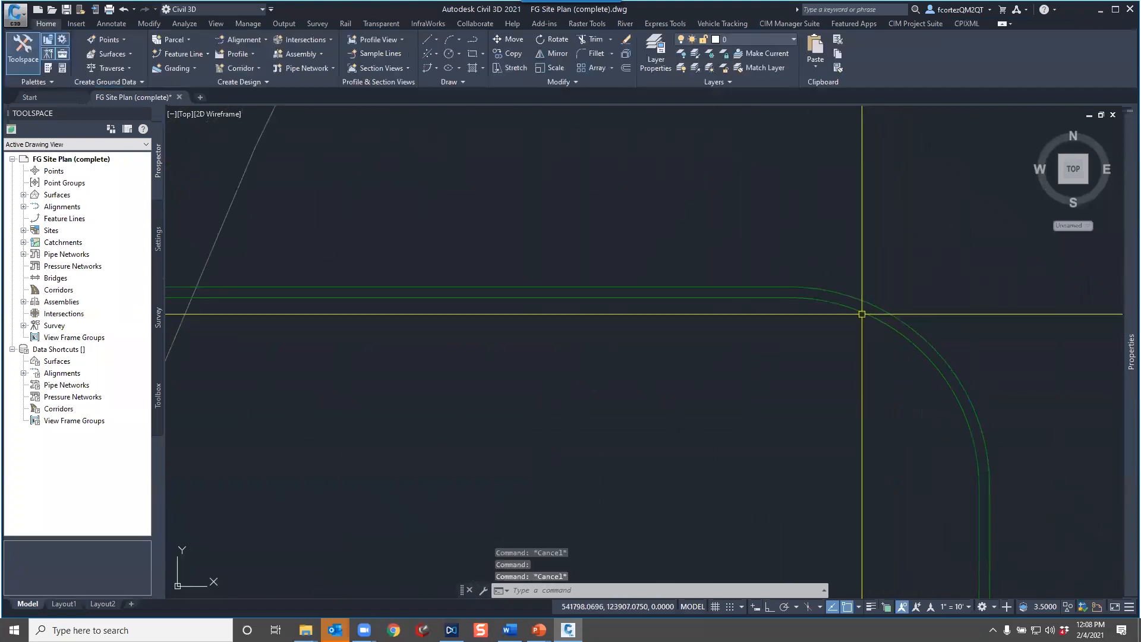
click(861, 313)
scroll(777, 369, down, 2)
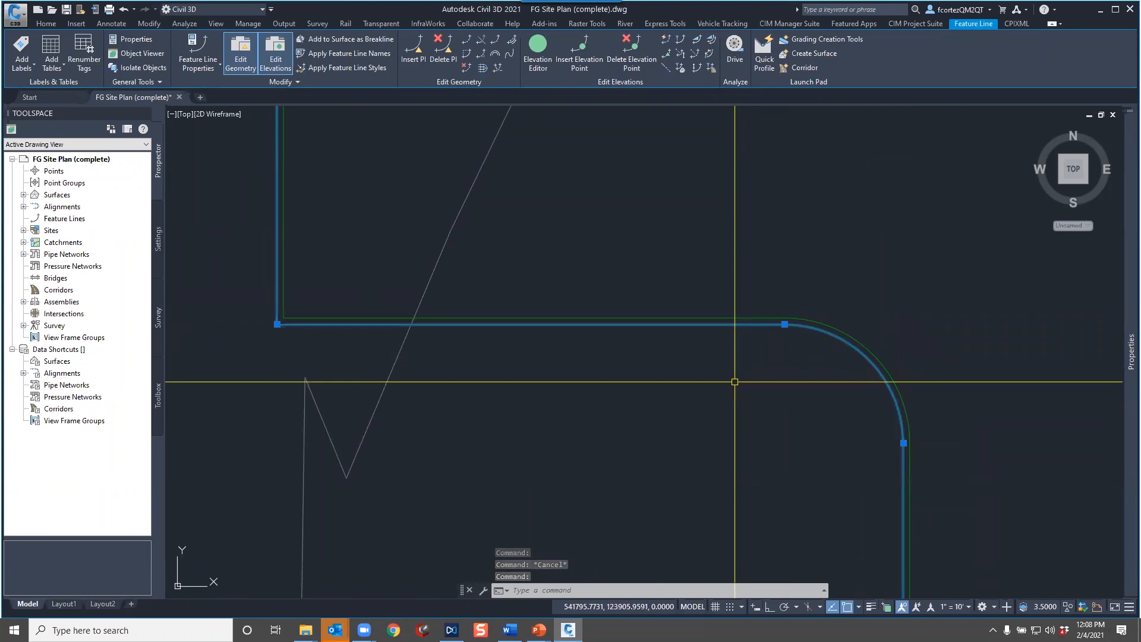
scroll(734, 382, down, 6)
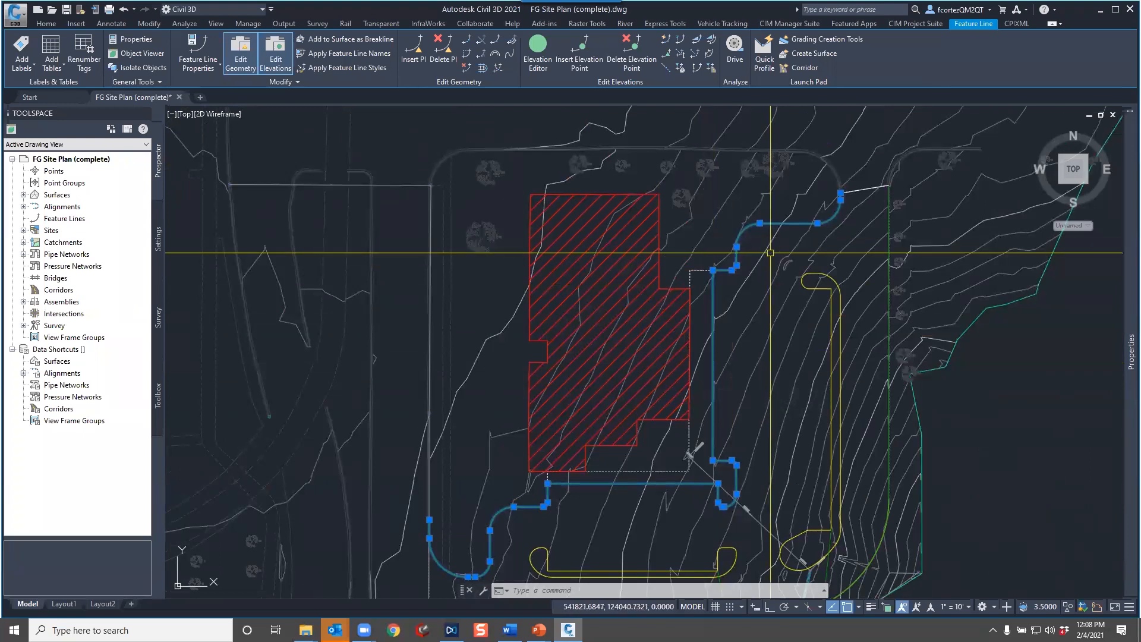
key(Escape)
key(Escape)
Delete the stepped offset feature line beside the original curb line south of the building
scroll(751, 311, up, 5)
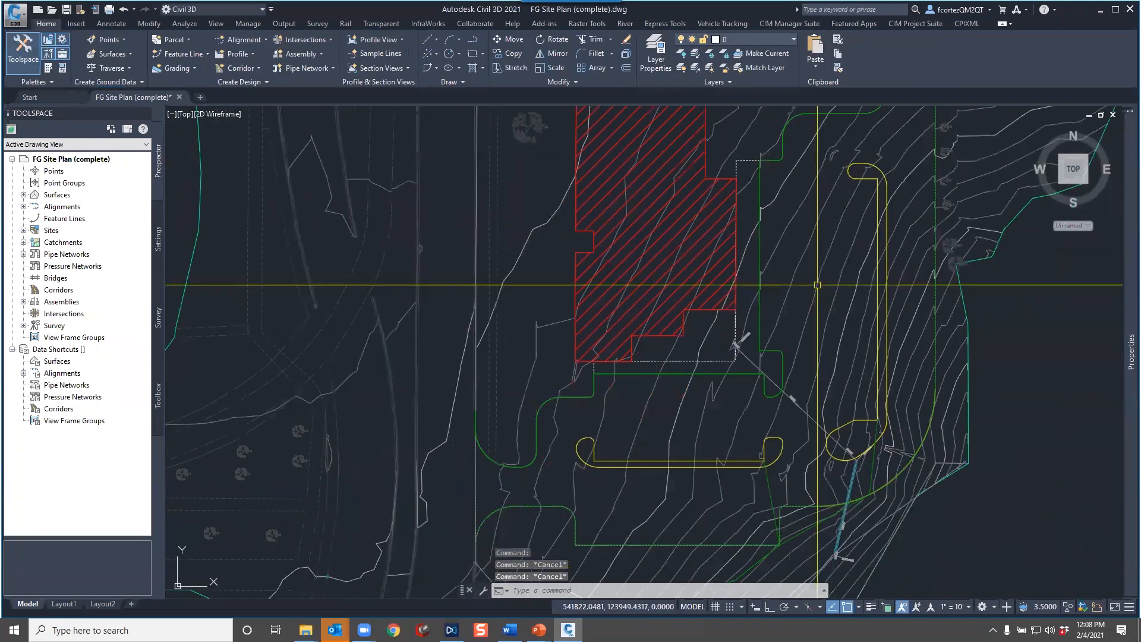
scroll(751, 312, up, 3)
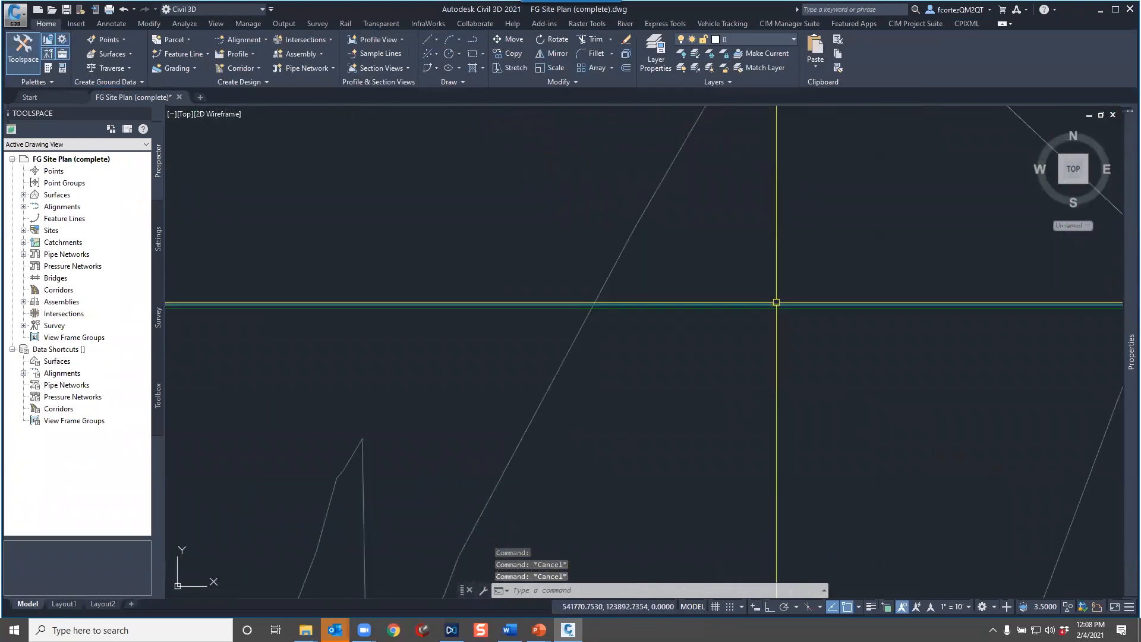
click(773, 306)
key(Delete)
scroll(717, 241, down, 3)
scroll(717, 241, down, 2)
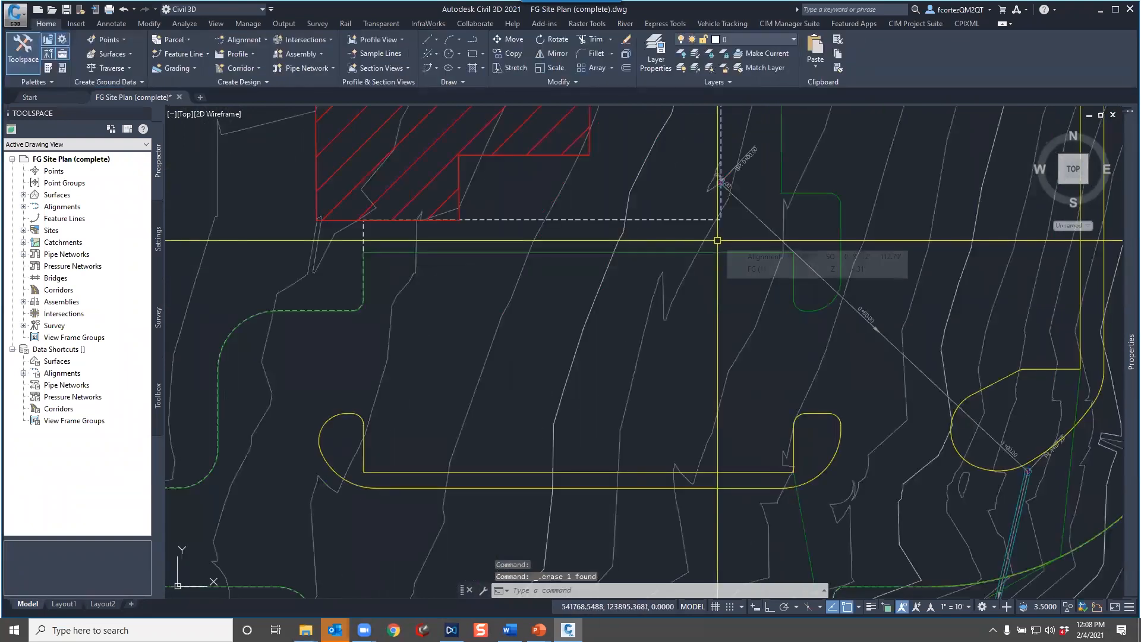
Open the Grading Creation Tools and set the grading criteria to Grade to Relative Elevation
middle_drag(515, 293, 609, 256)
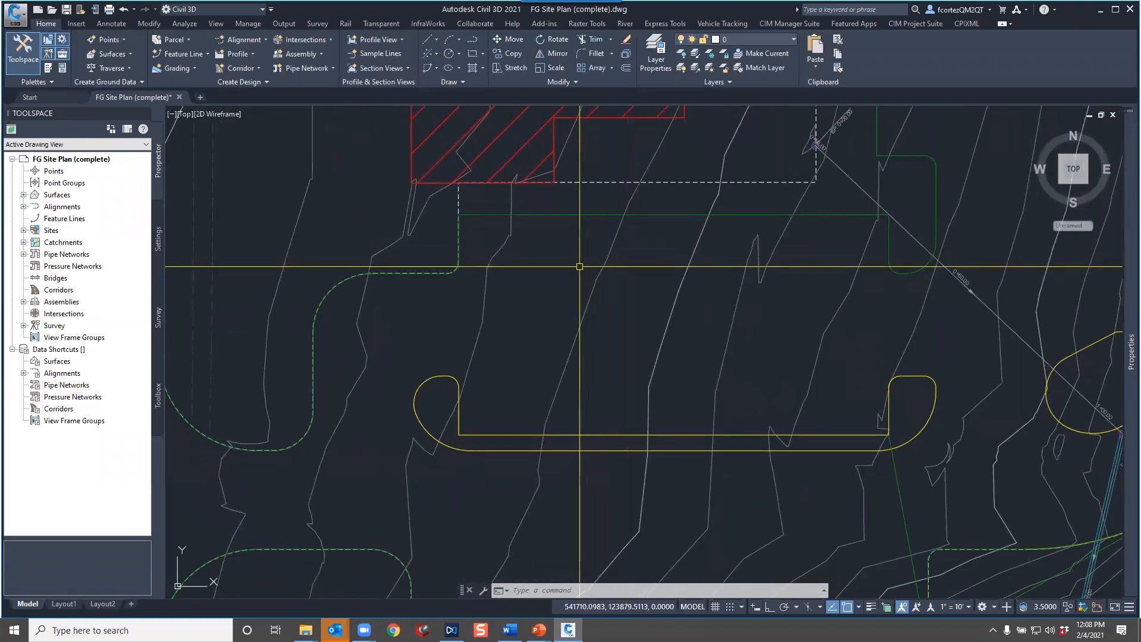
middle_drag(579, 266, 768, 247)
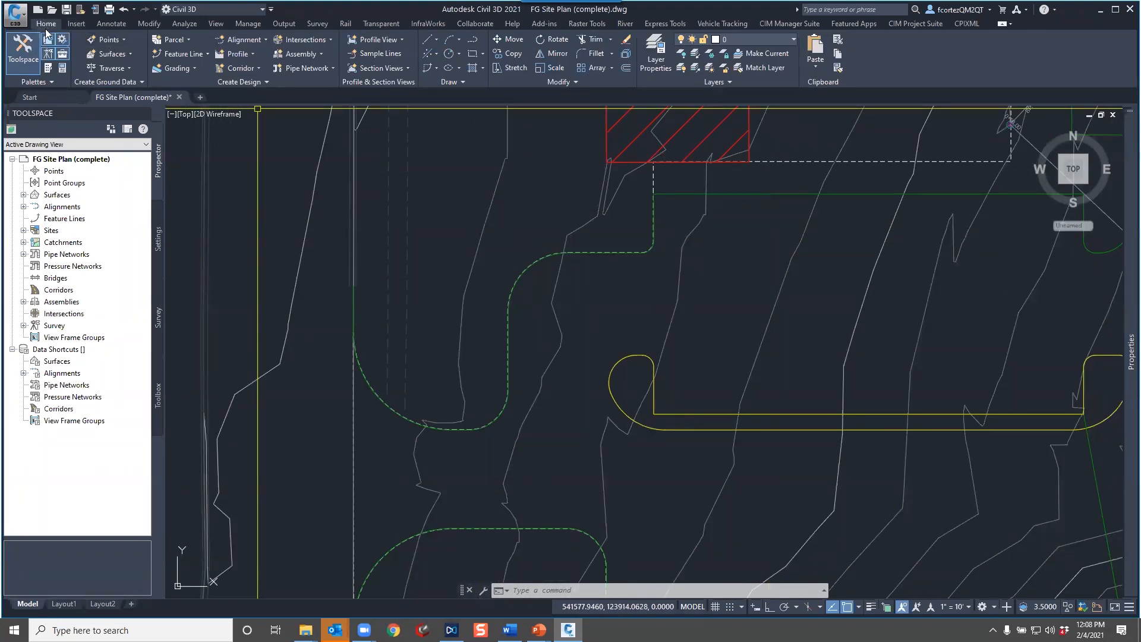
click(195, 69)
click(200, 85)
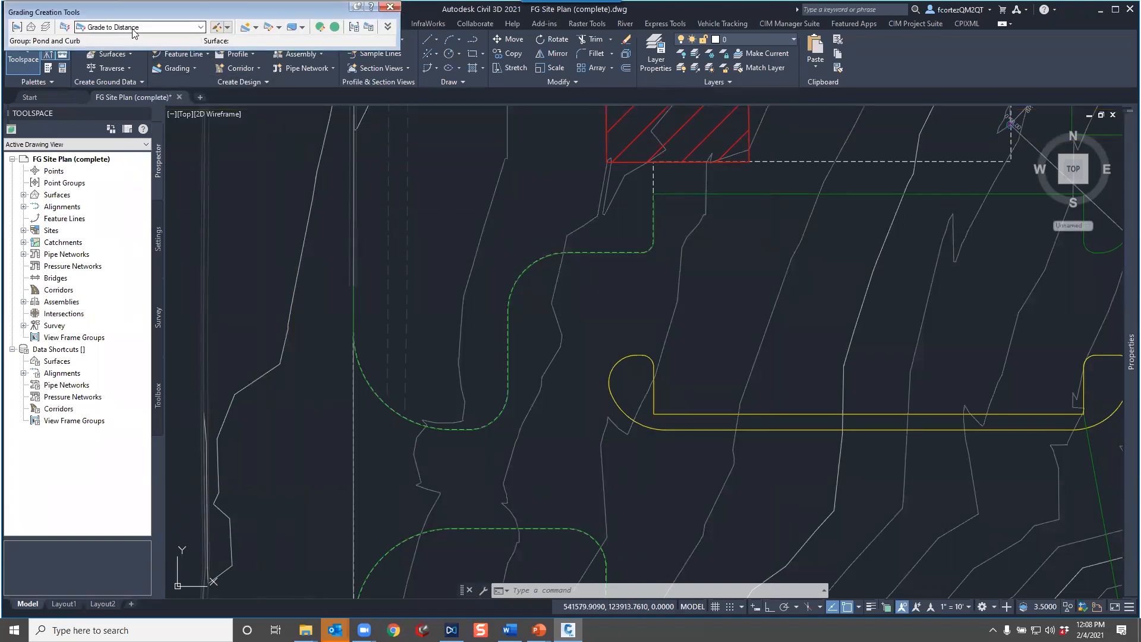
click(199, 28)
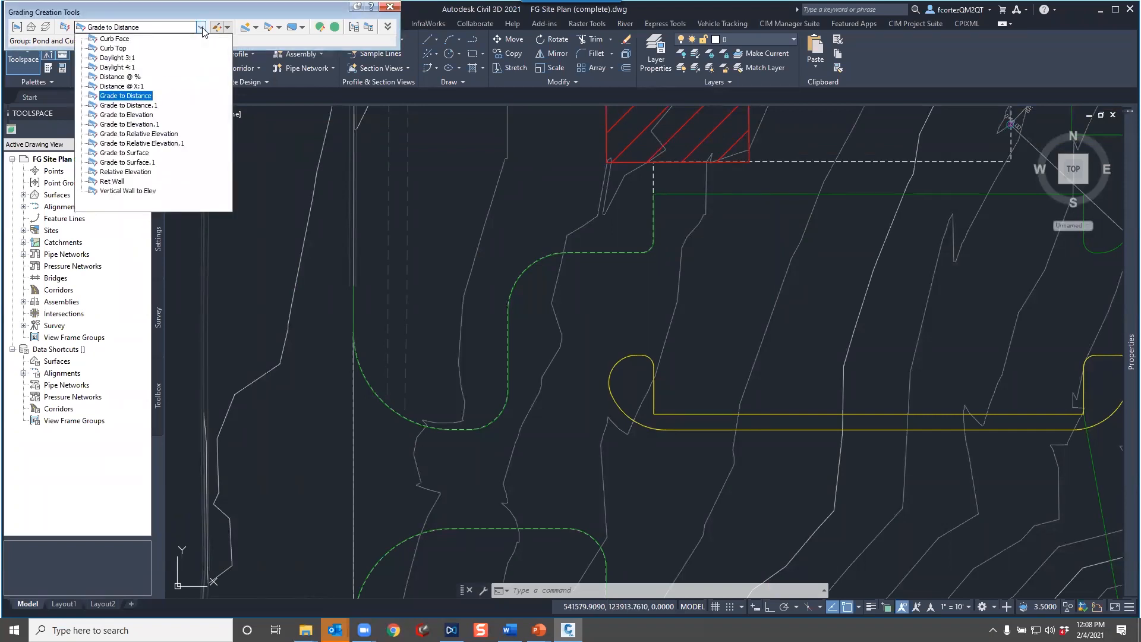
click(132, 135)
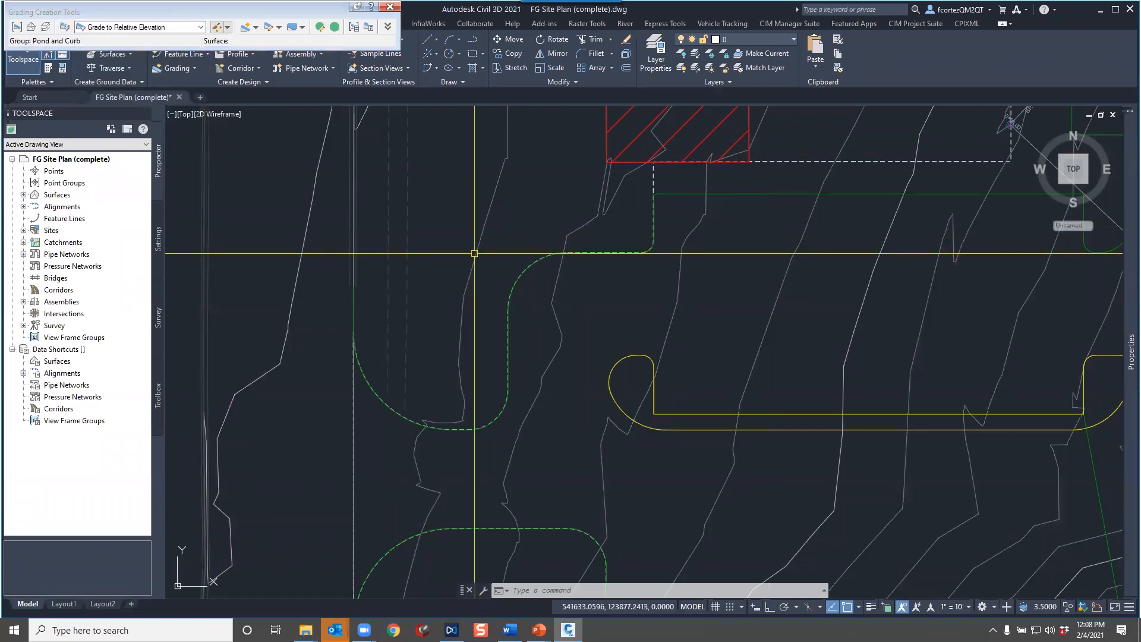
click(244, 27)
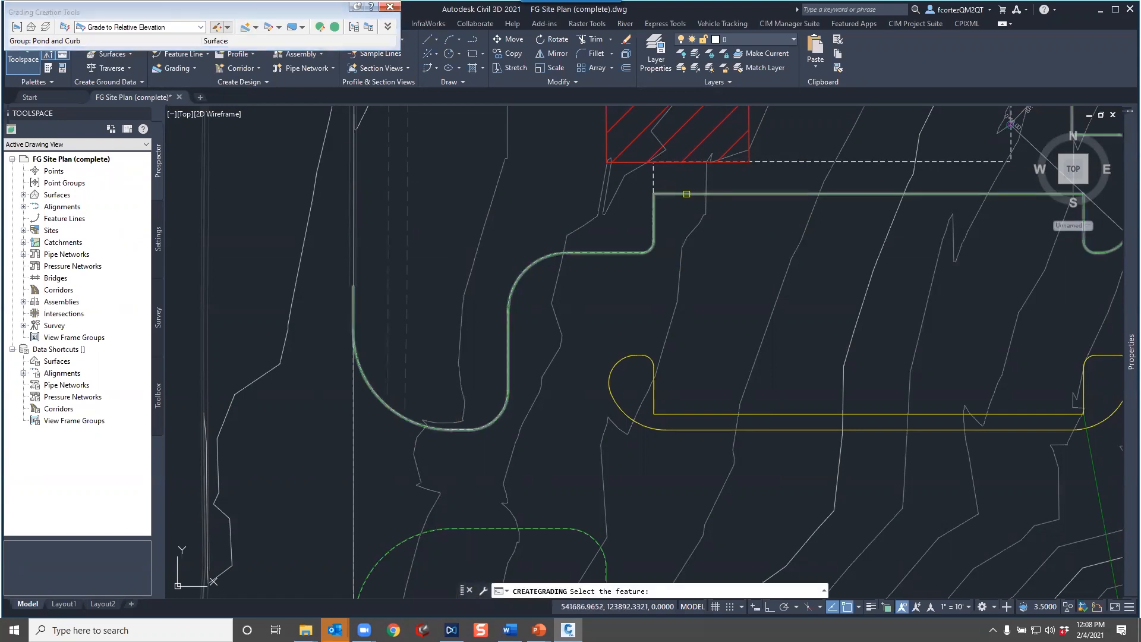
scroll(688, 193, up, 4)
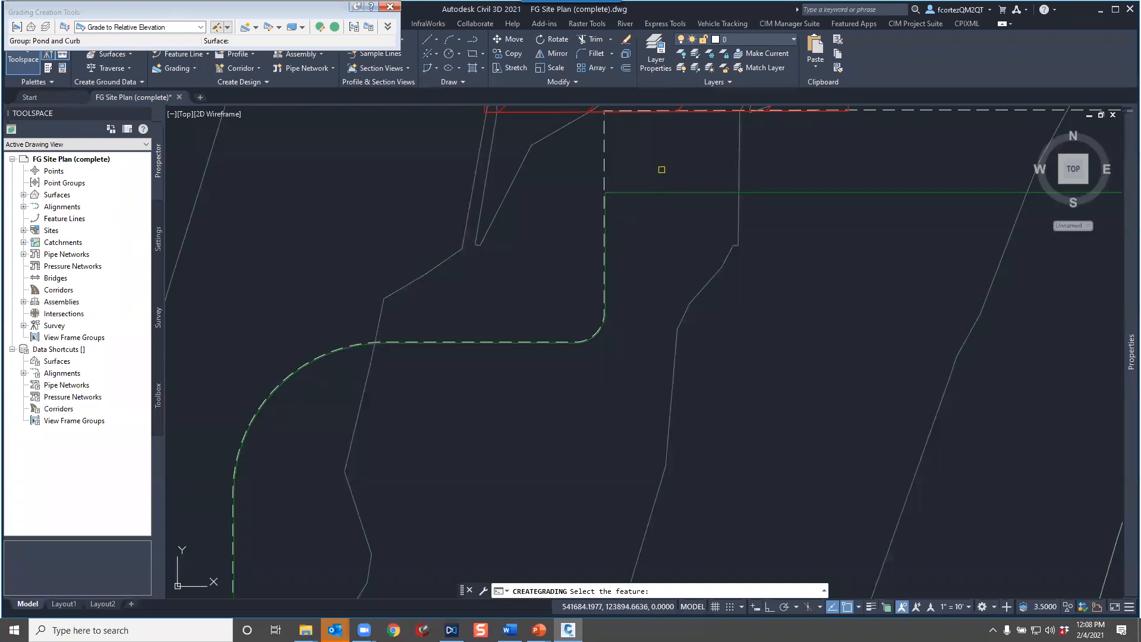
key(Escape)
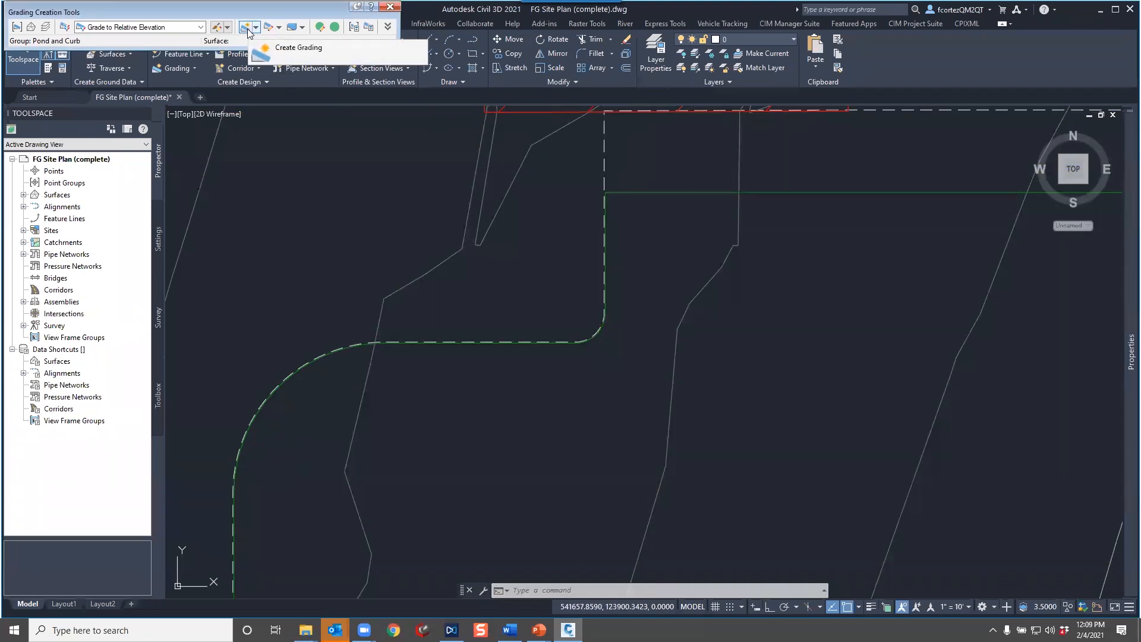
click(245, 27)
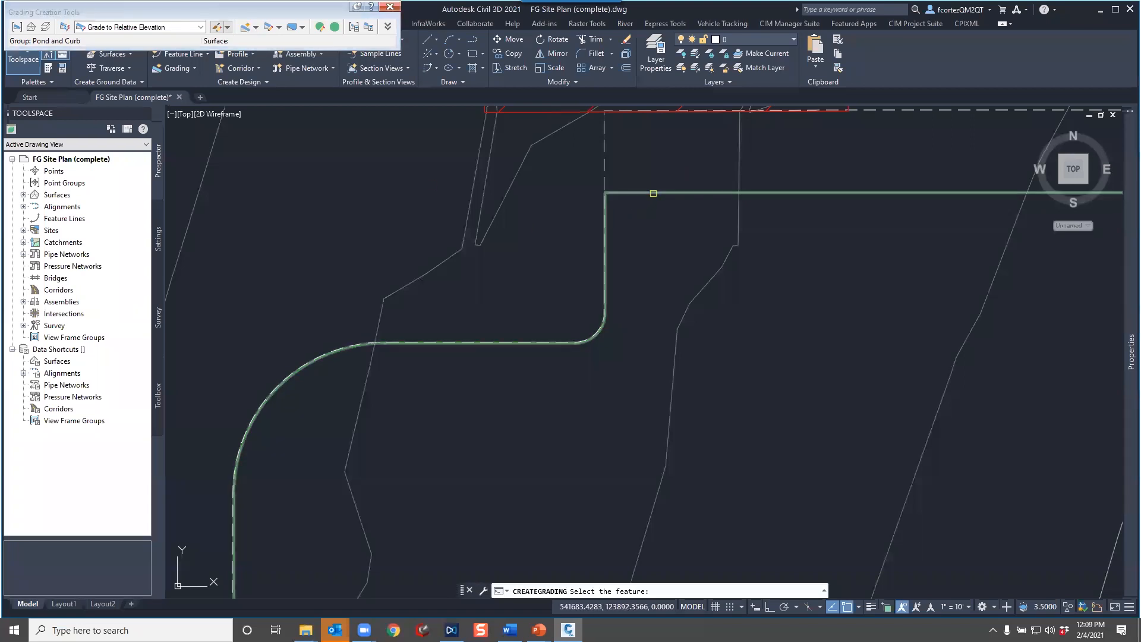
key(Escape)
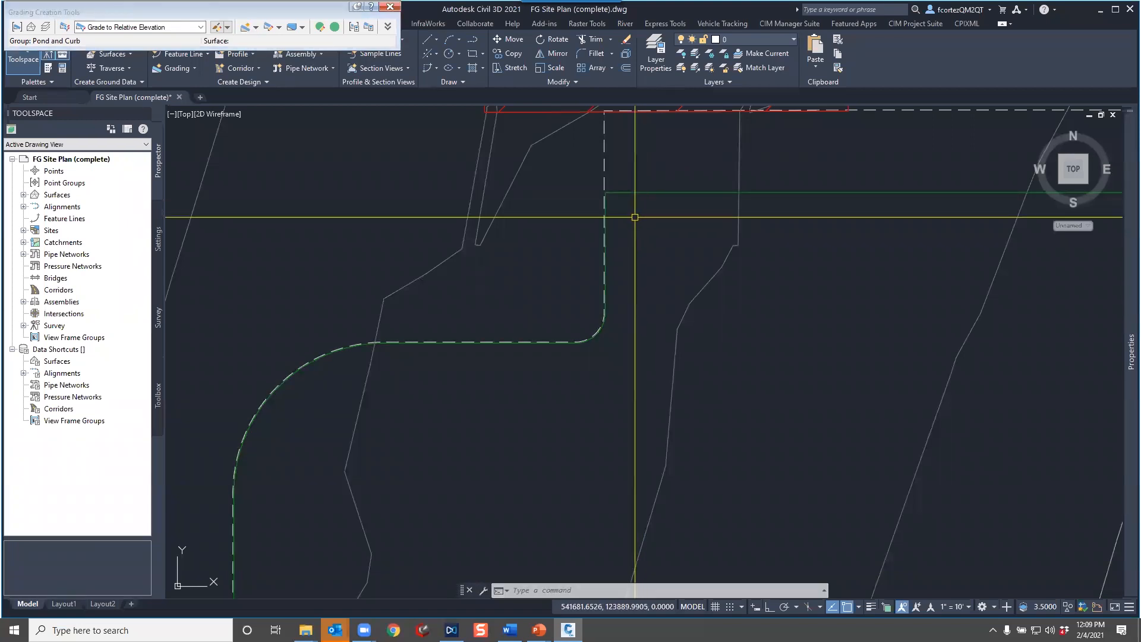
scroll(580, 296, down, 4)
click(228, 28)
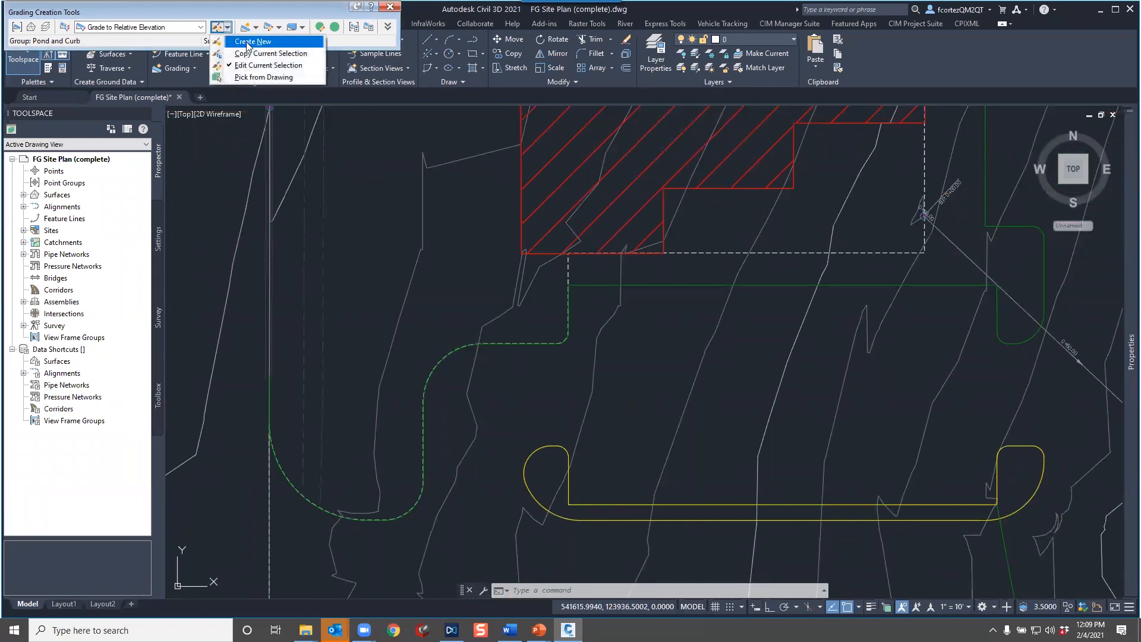
click(257, 28)
click(257, 28)
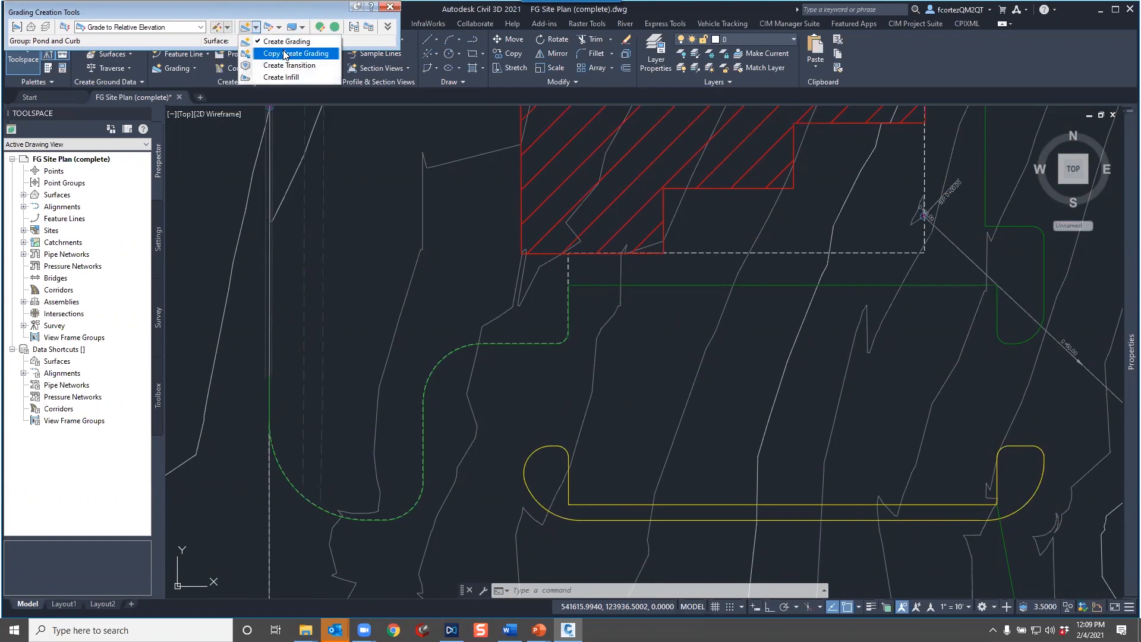
click(283, 42)
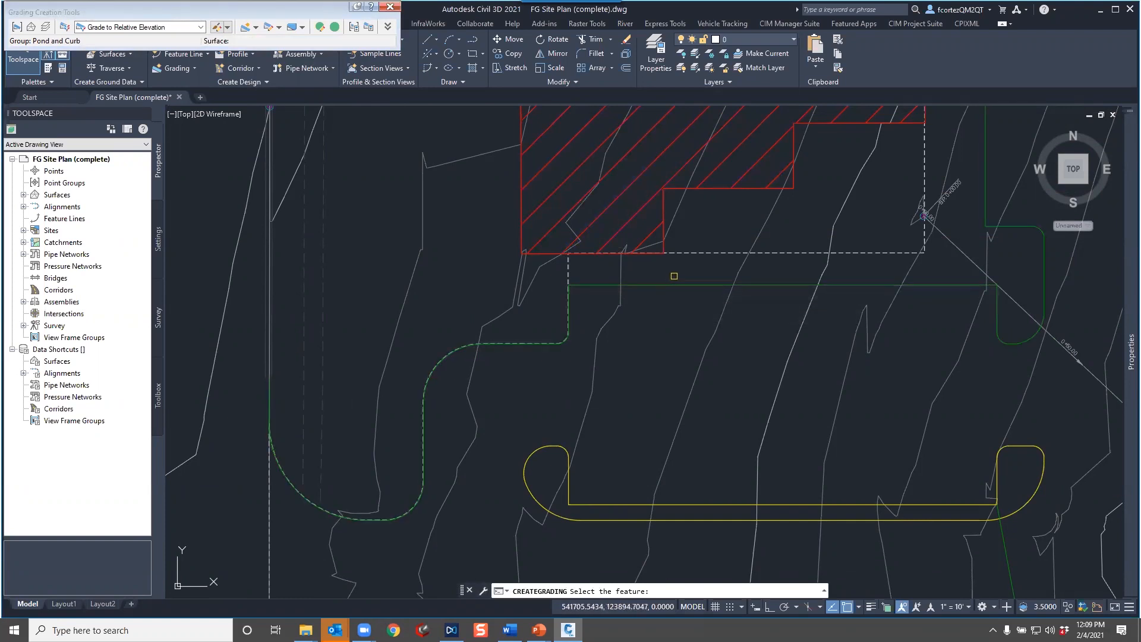
scroll(674, 275, down, 3)
key(Escape)
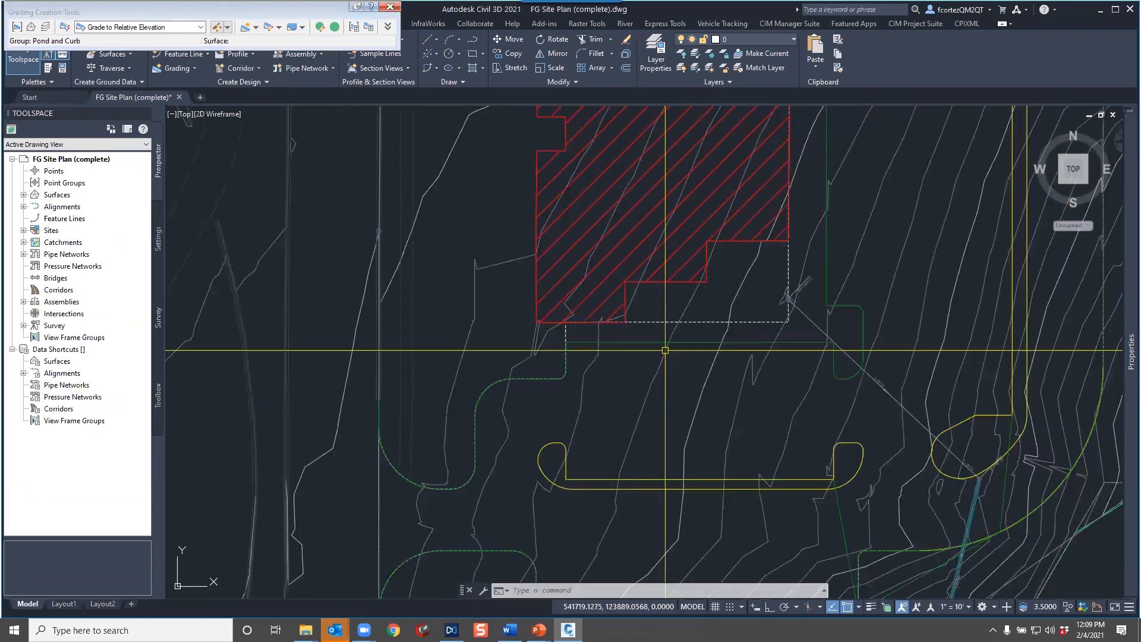
scroll(665, 350, down, 2)
click(390, 6)
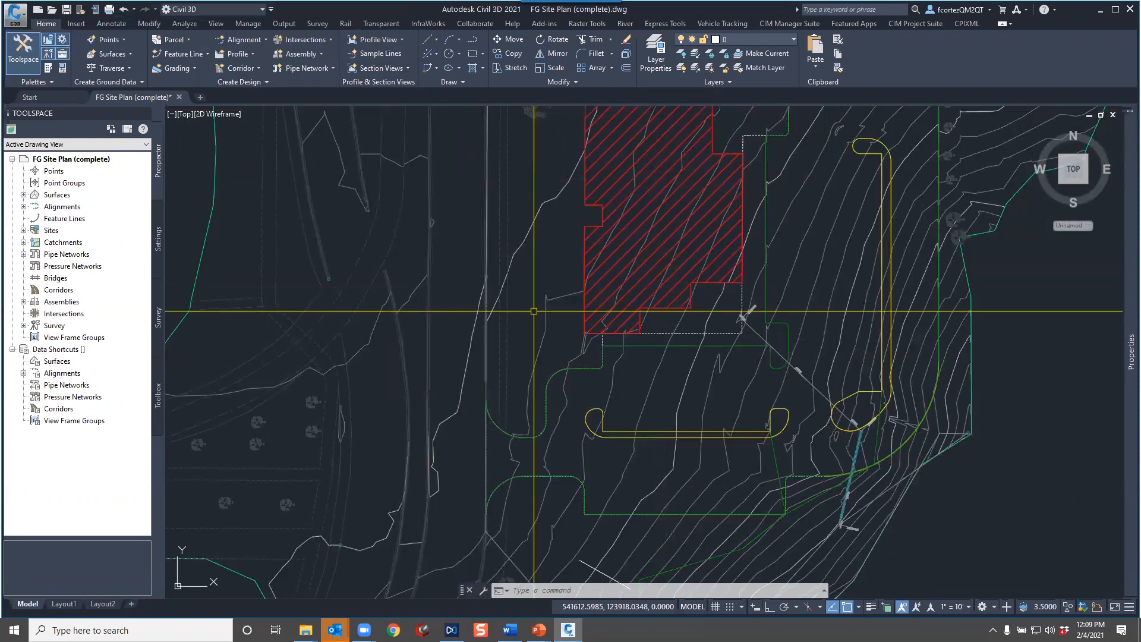
Examine the run of the green parking lot feature line around the south and east sides of the building
middle_drag(624, 344, 625, 342)
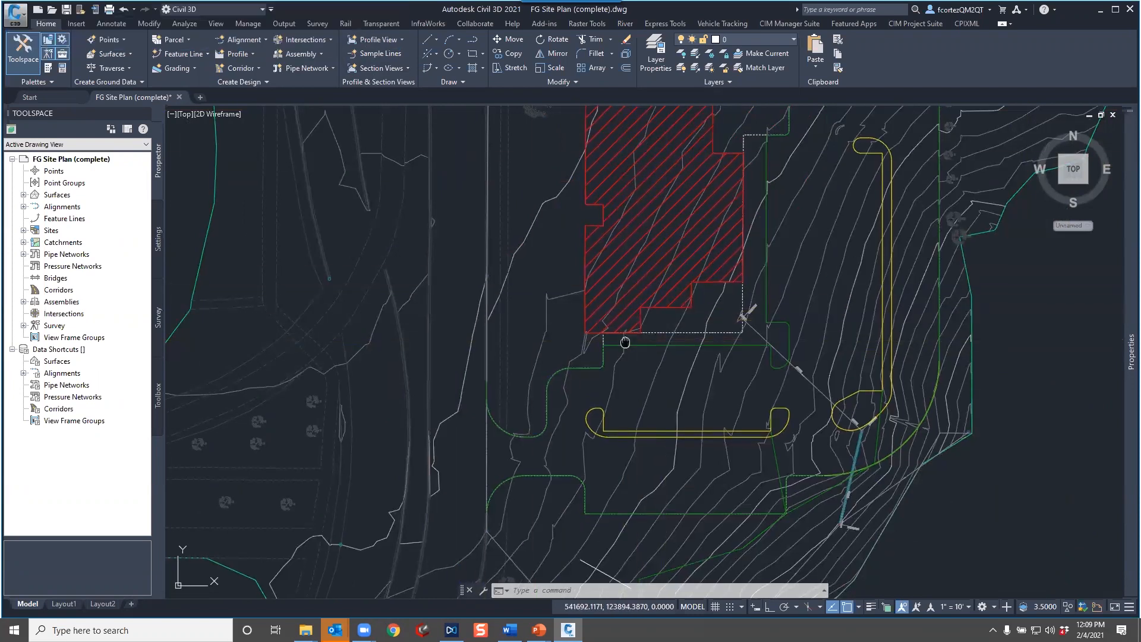
scroll(625, 343, up, 4)
click(738, 316)
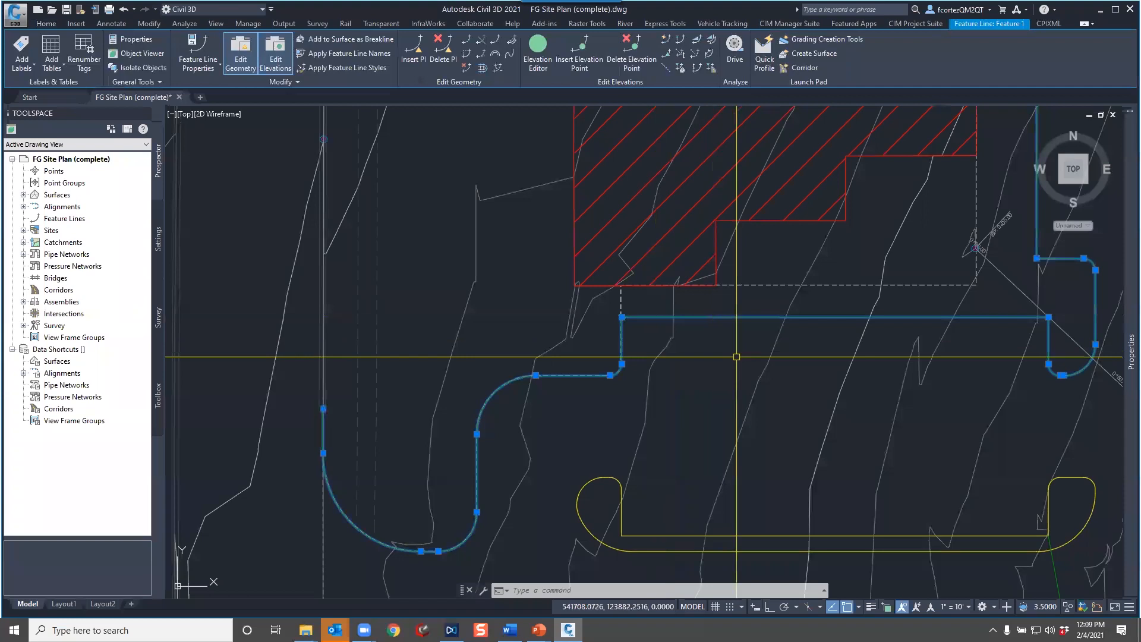
key(Escape)
scroll(624, 357, down, 3)
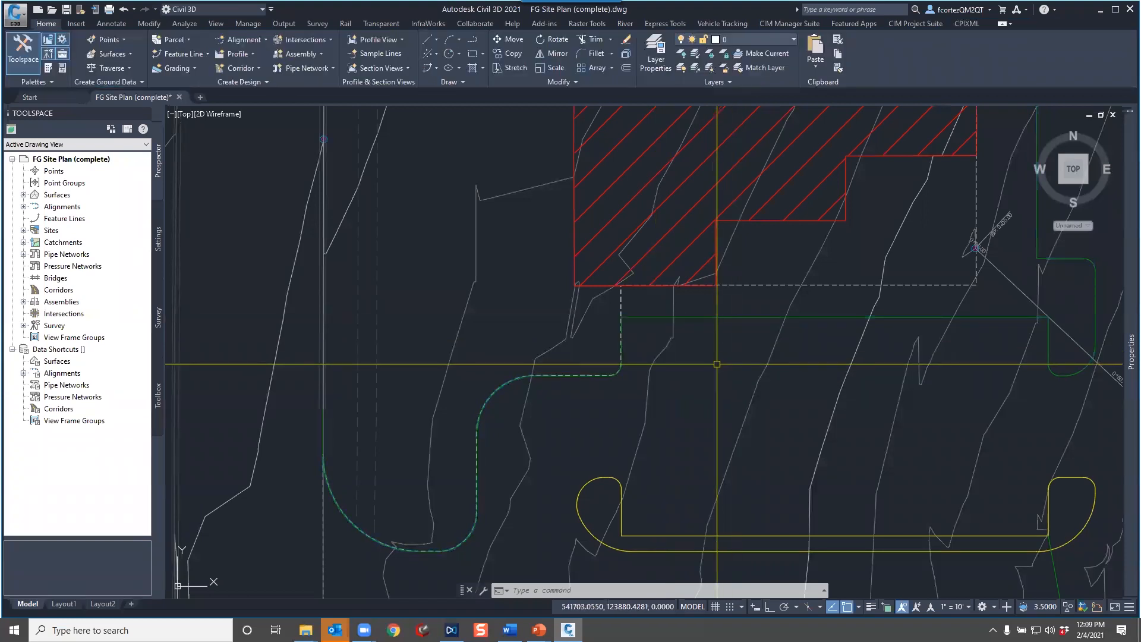
scroll(719, 358, down, 2)
scroll(719, 358, down, 4)
mouse_move(707, 333)
middle_down()
mouse_move(657, 380)
mouse_move(831, 271)
middle_up()
scroll(722, 382, up, 1)
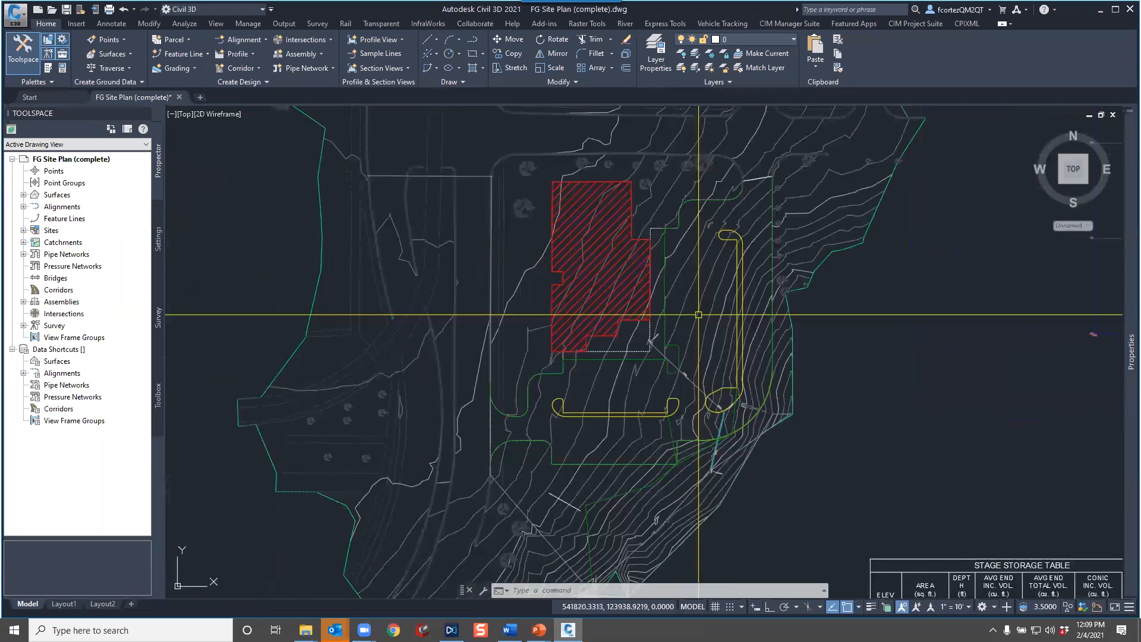
scroll(576, 370, up, 4)
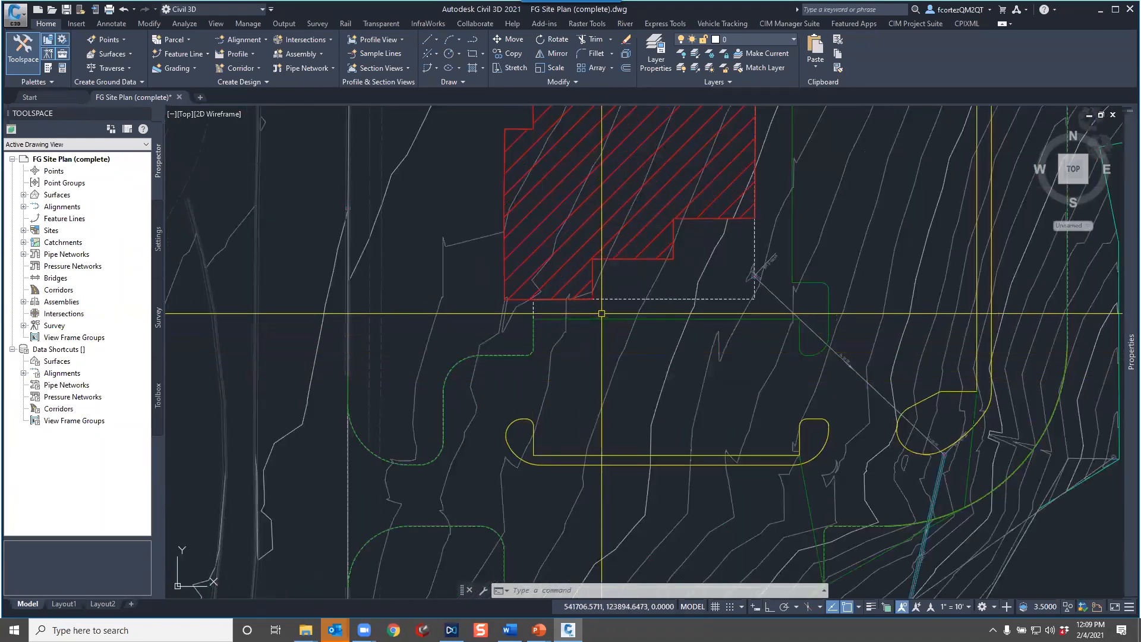
scroll(598, 319, down, 4)
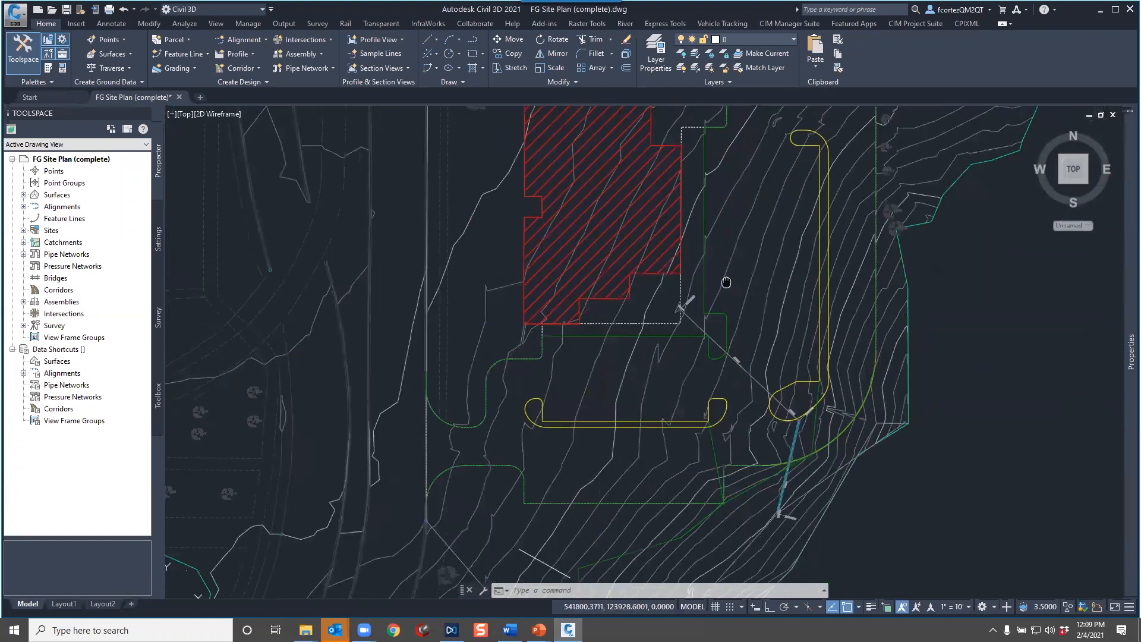
scroll(674, 233, up, 4)
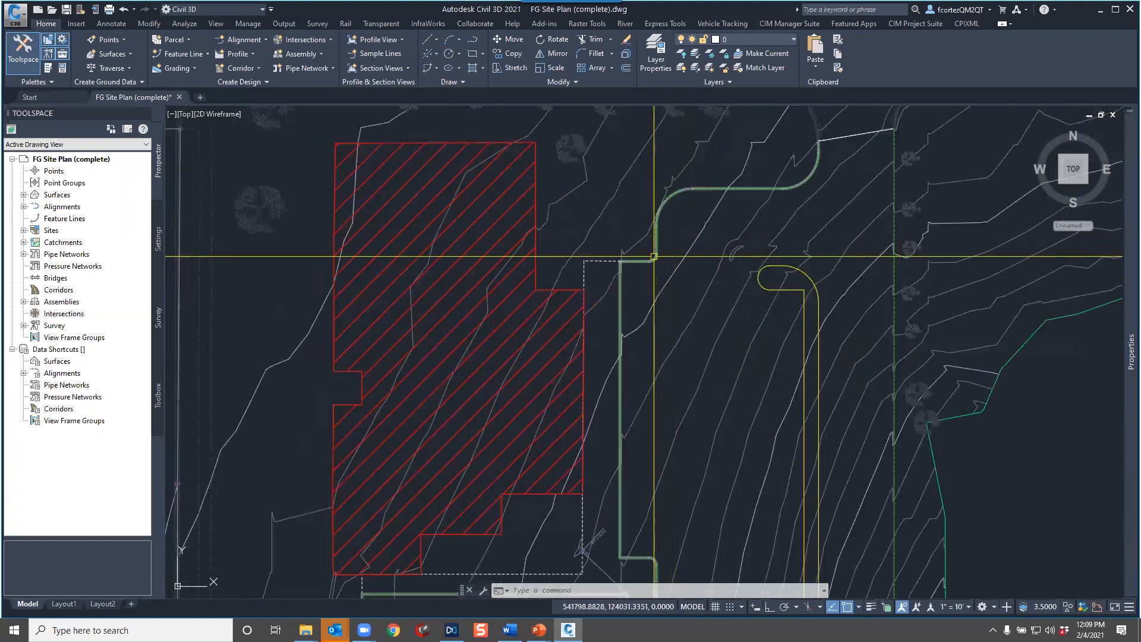
Create an assembly named Curb and place its baseline in the empty area east of the site
scroll(653, 259, down, 6)
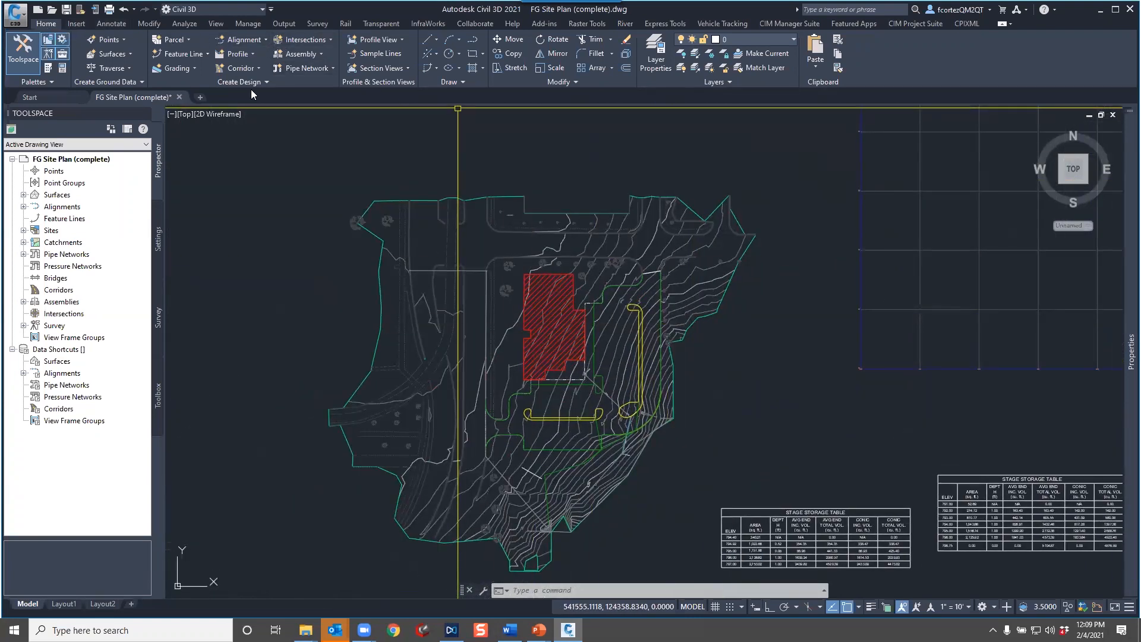
click(320, 53)
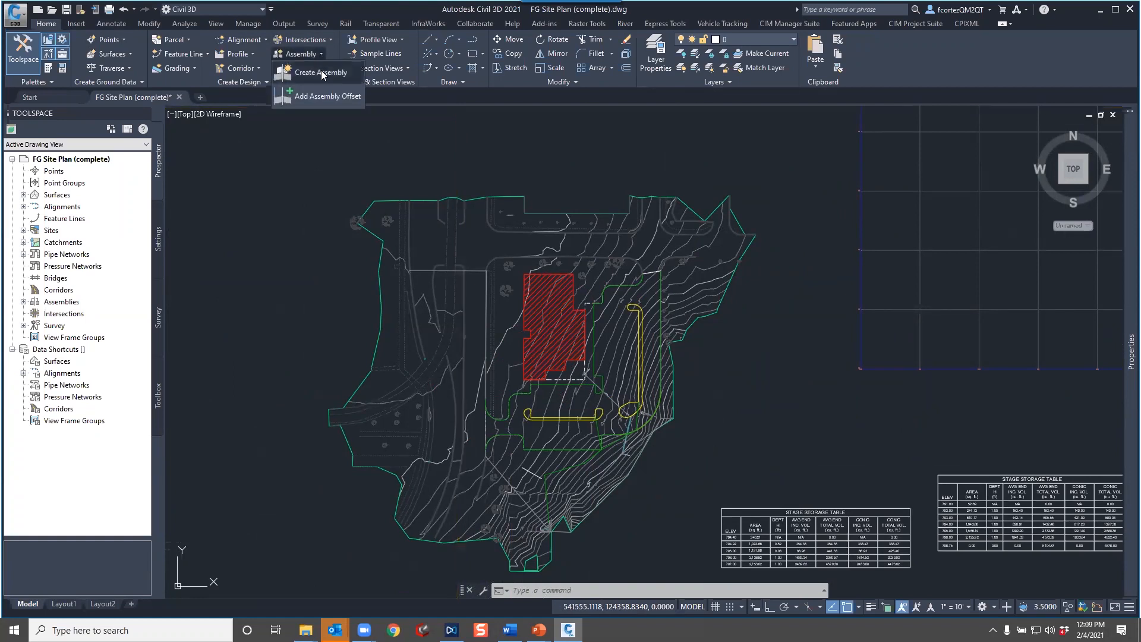
click(321, 72)
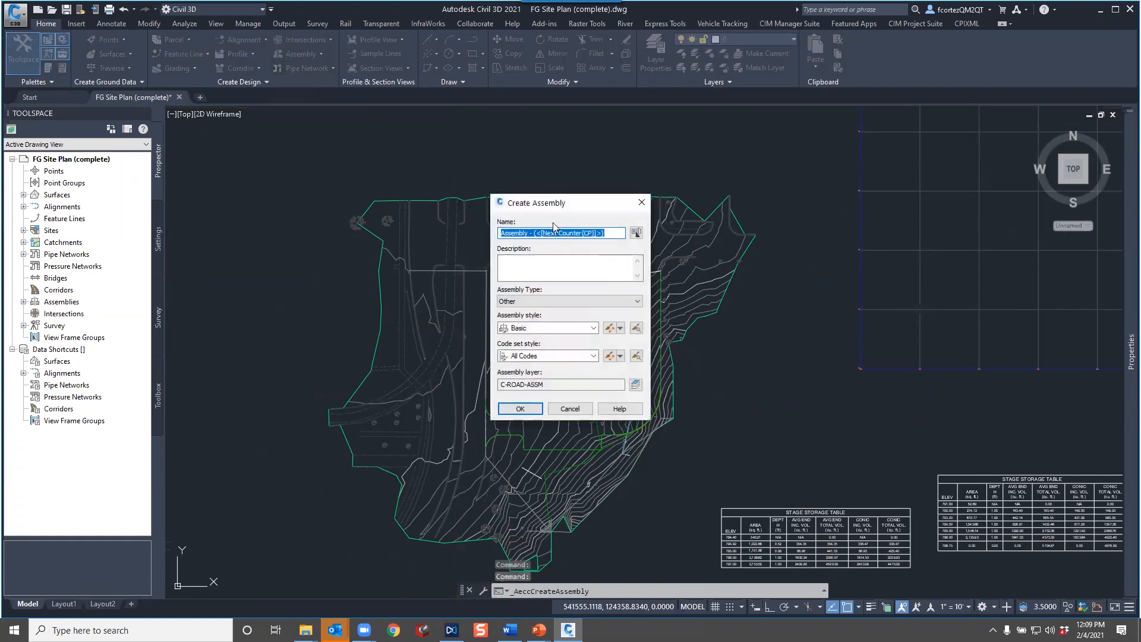
text(Curb)
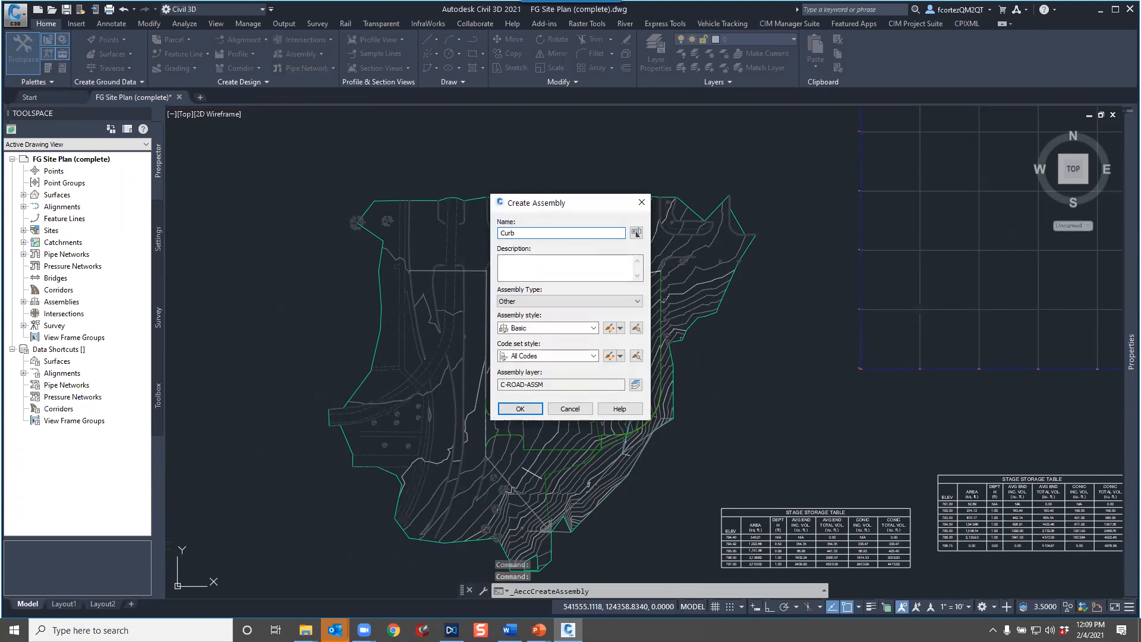
click(520, 409)
click(675, 376)
scroll(768, 357, up, 5)
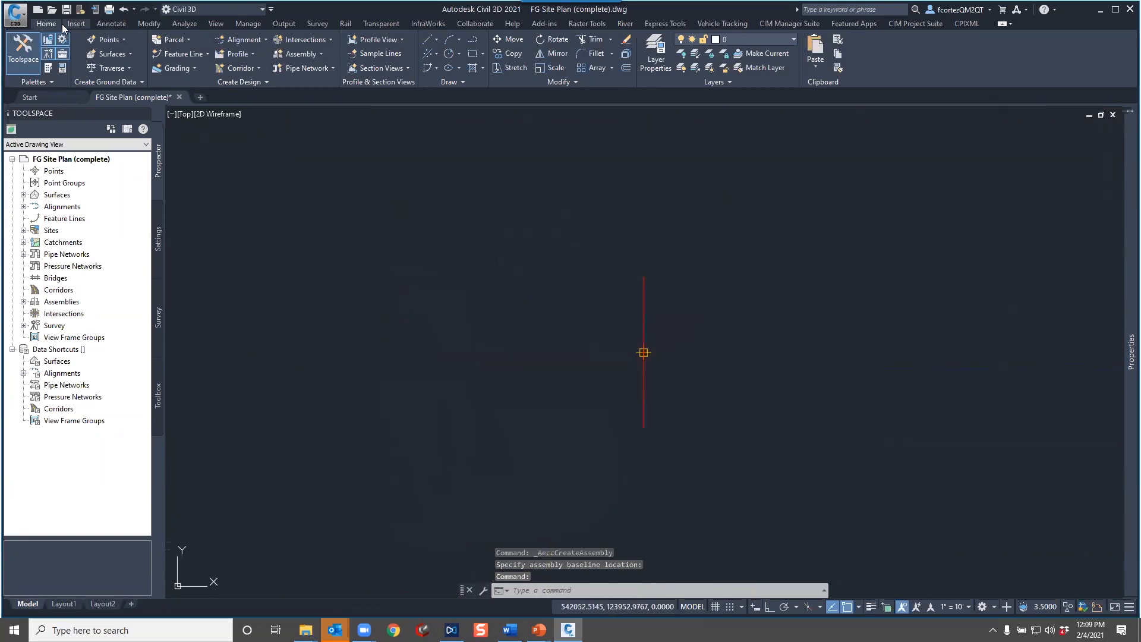
Start inserting the UrbanCurbGutterGeneral subassembly from the imperial curb subassemblies and set its side to Left
key(ctrl+3)
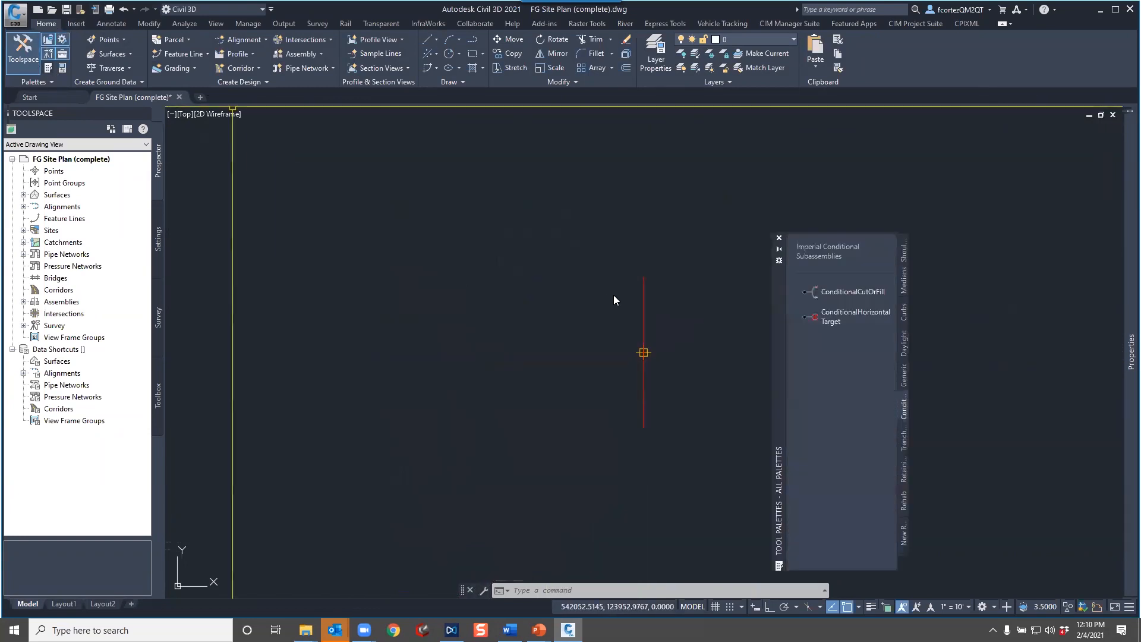
click(903, 375)
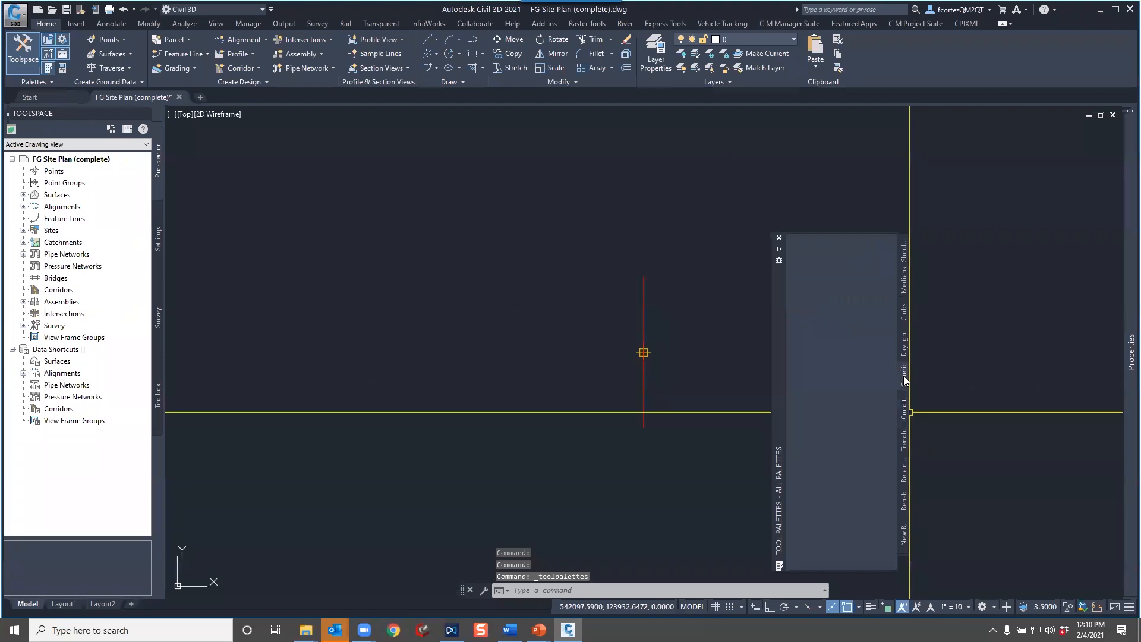
click(903, 311)
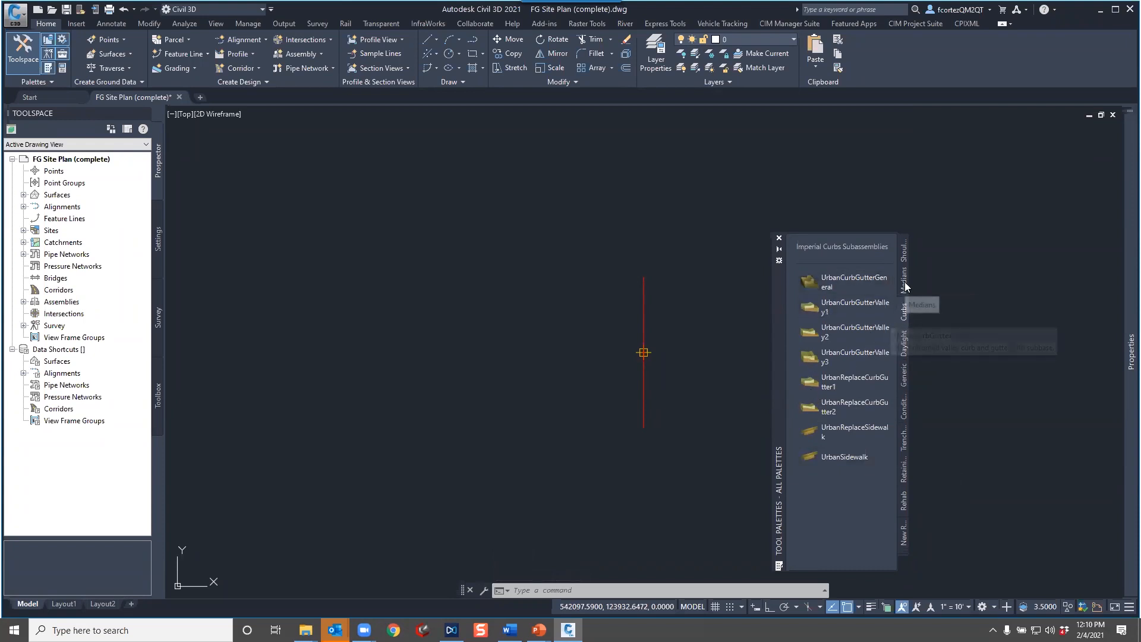
click(819, 286)
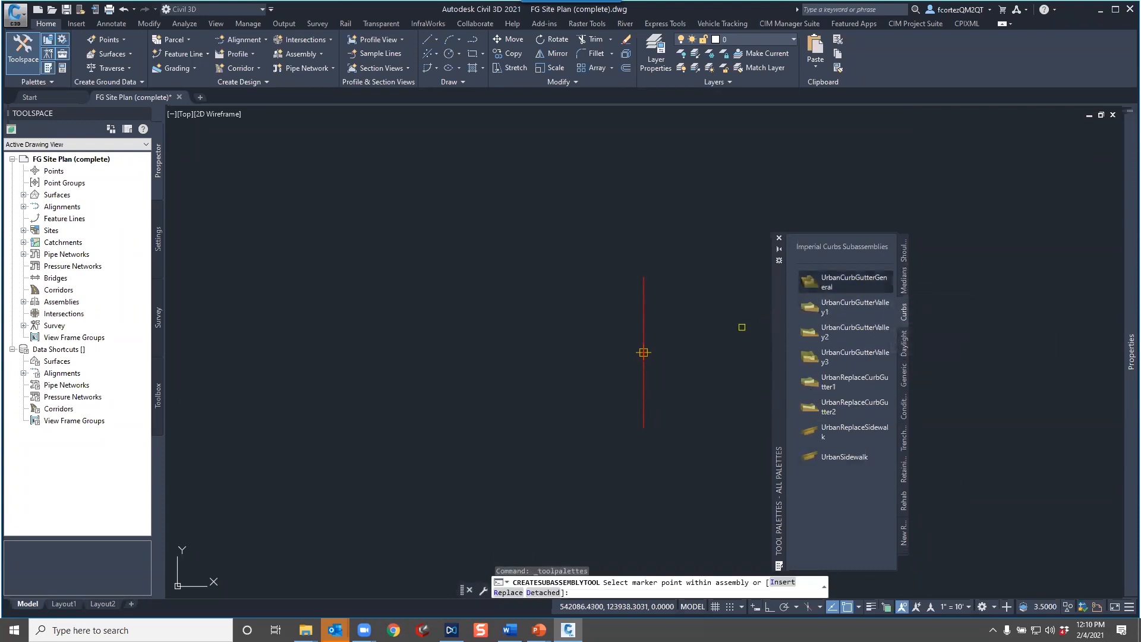
middle_drag(692, 325, 605, 331)
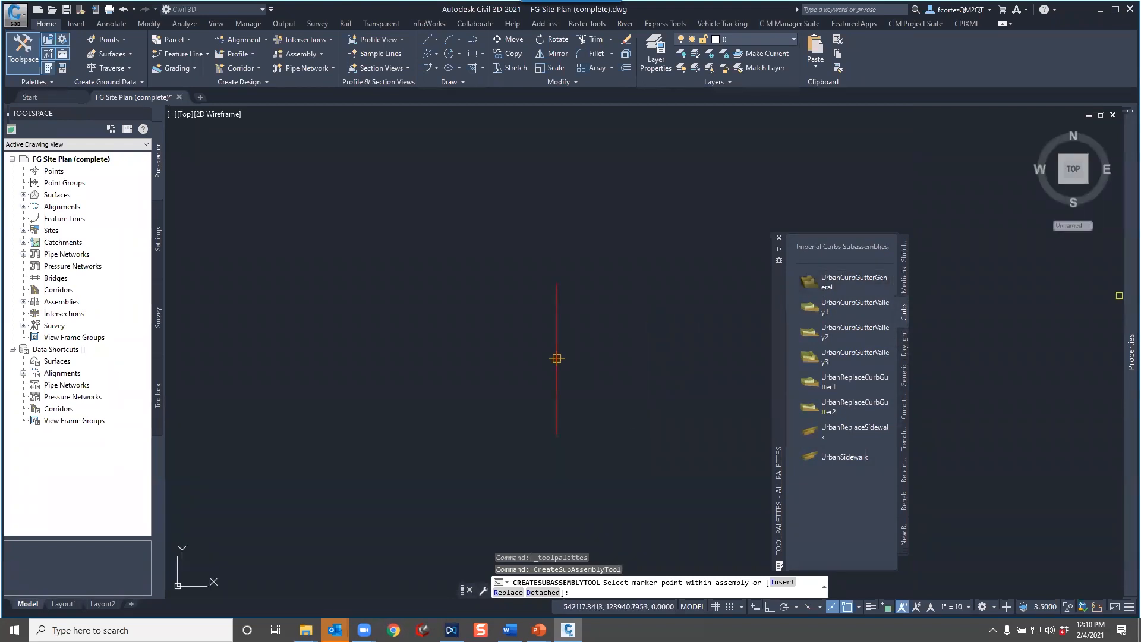
mouse_move(1126, 351)
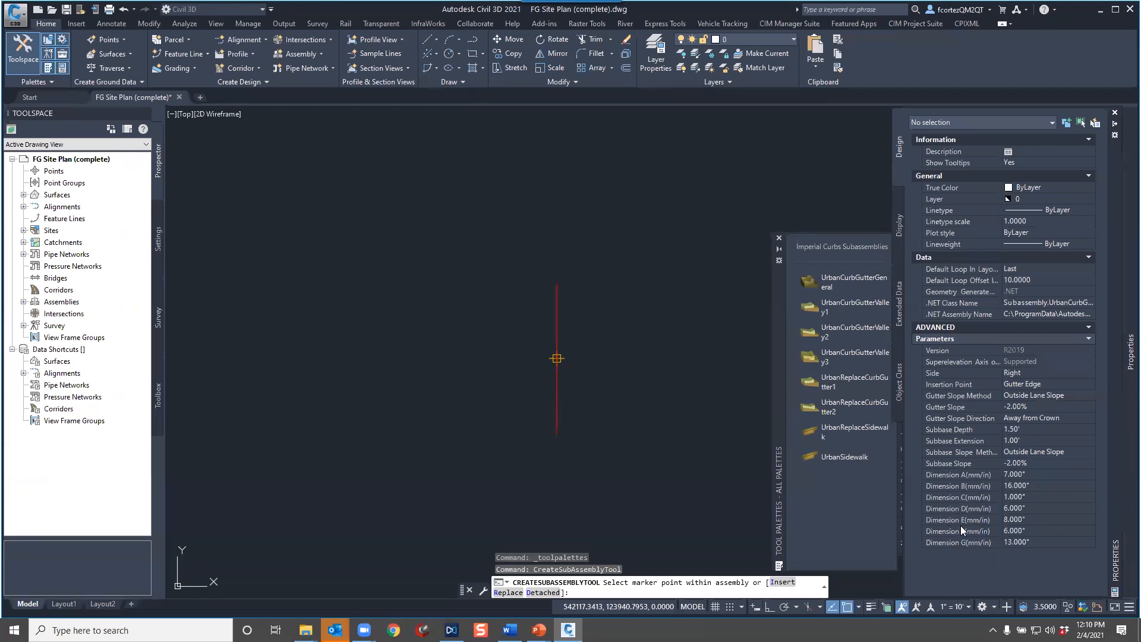
click(1034, 373)
click(1022, 395)
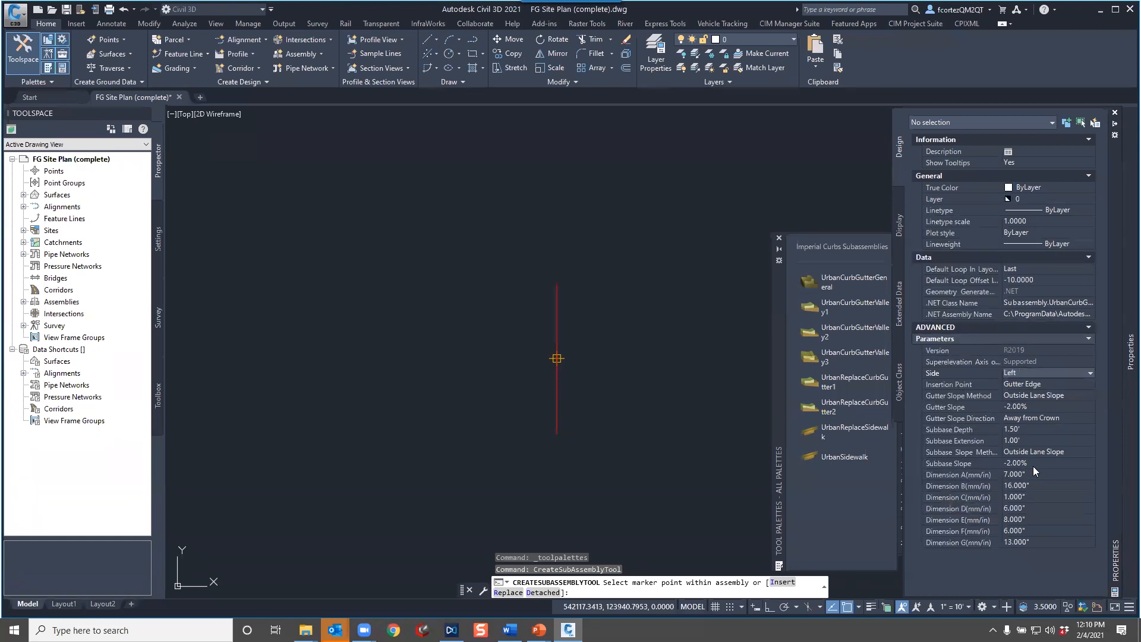
Set the curb subassembly's dimensions A, B and C to 0.01 inches and dimension E to 9 inches
mouse_move(975, 476)
mouse_move(988, 545)
click(1029, 475)
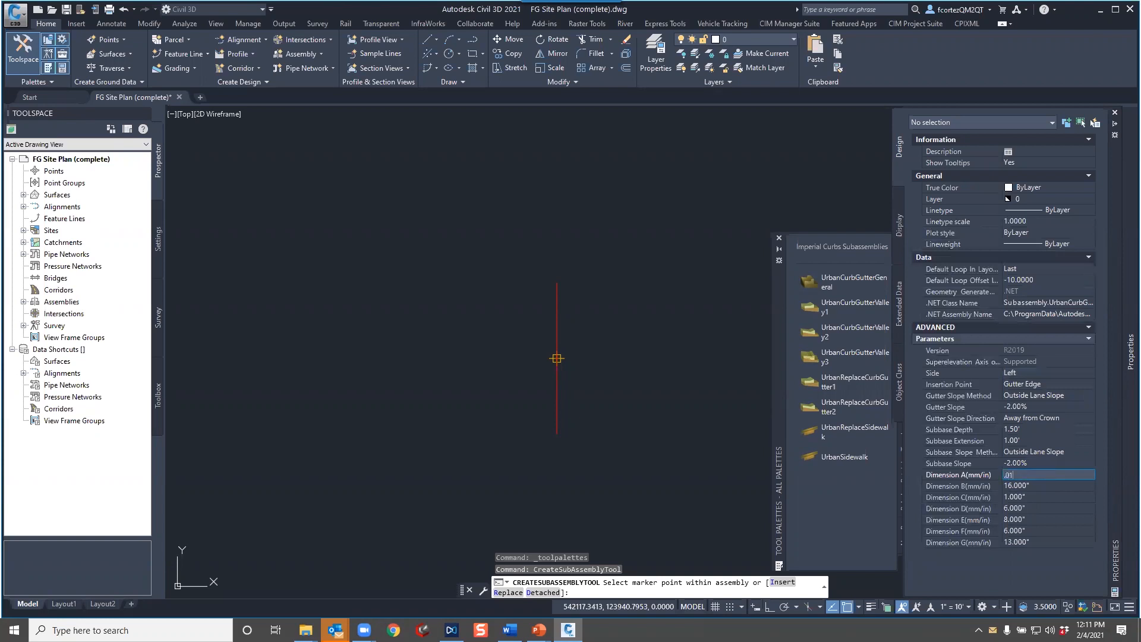
key(Tab)
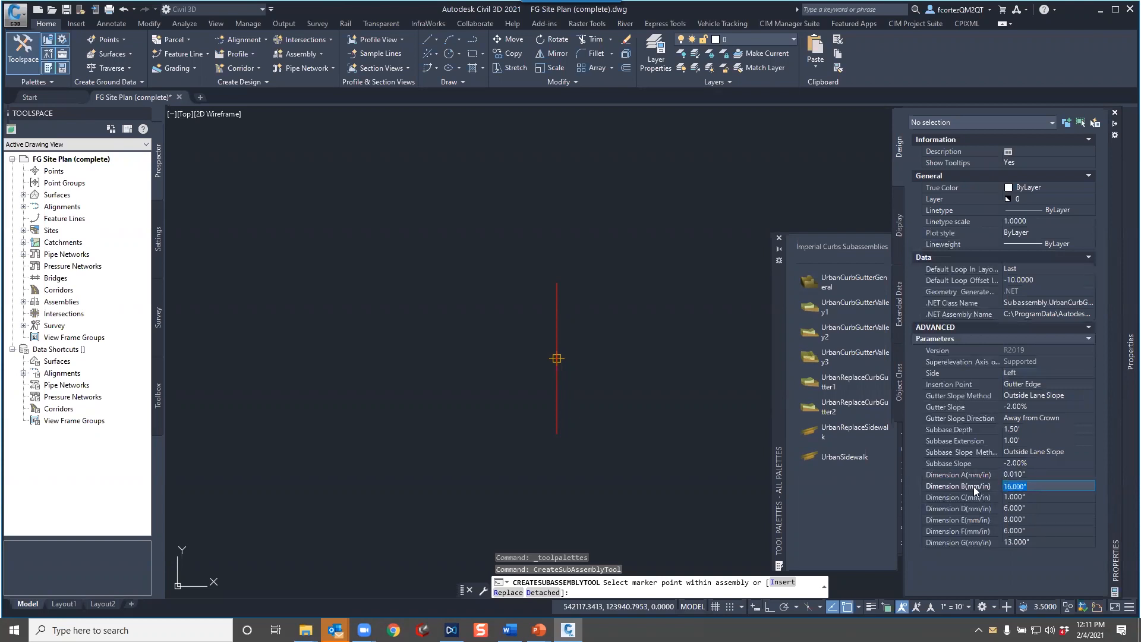
text(0.01)
key(Tab)
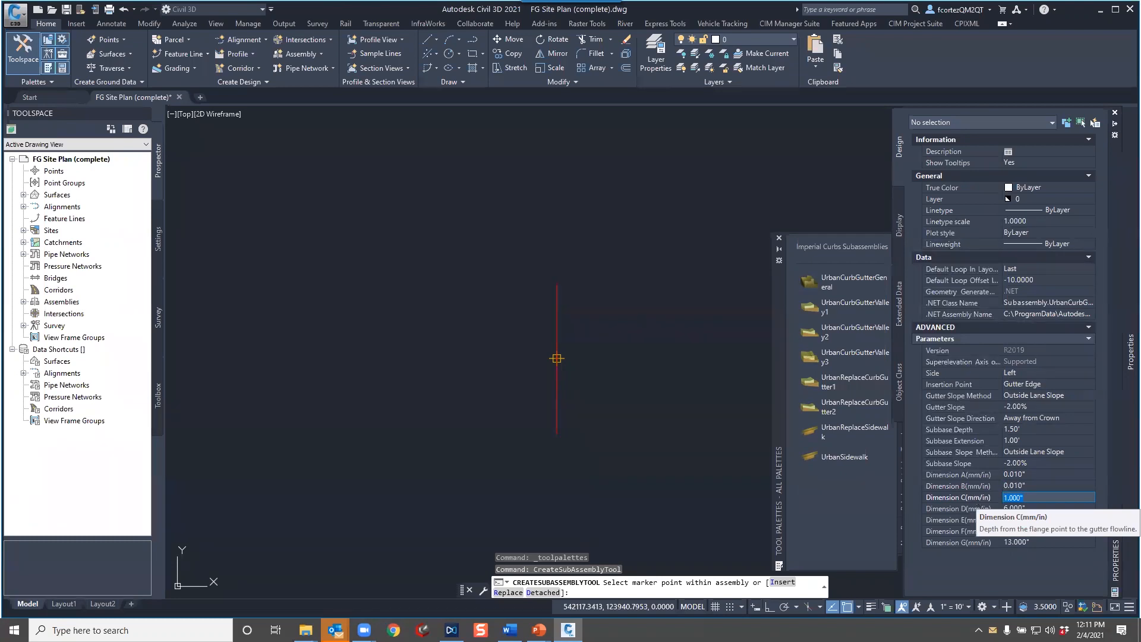
click(980, 508)
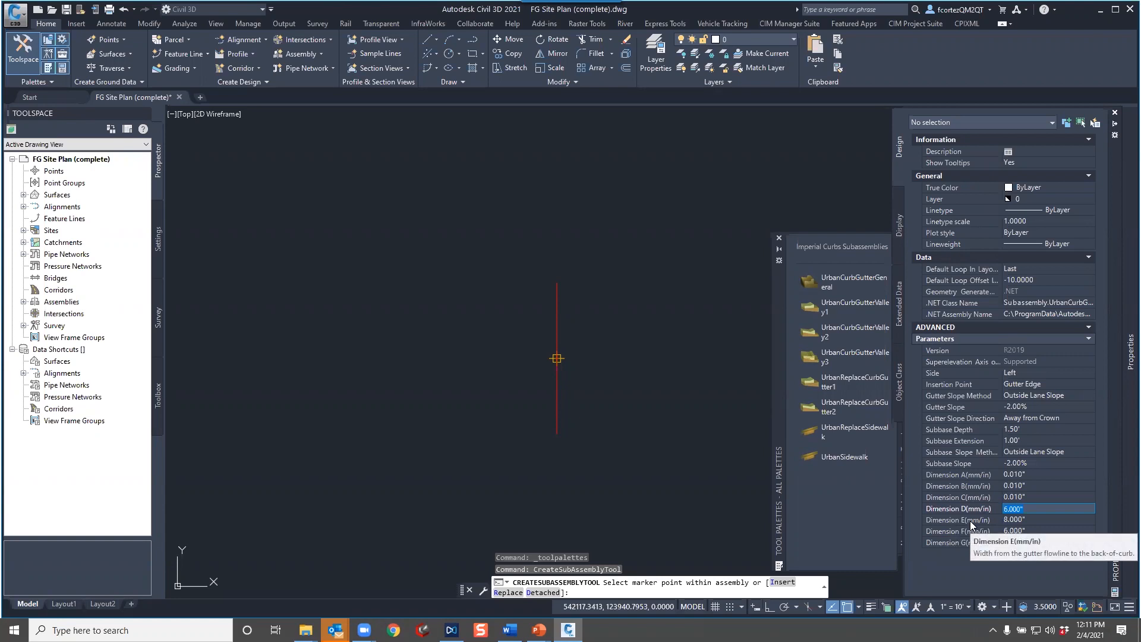
click(972, 524)
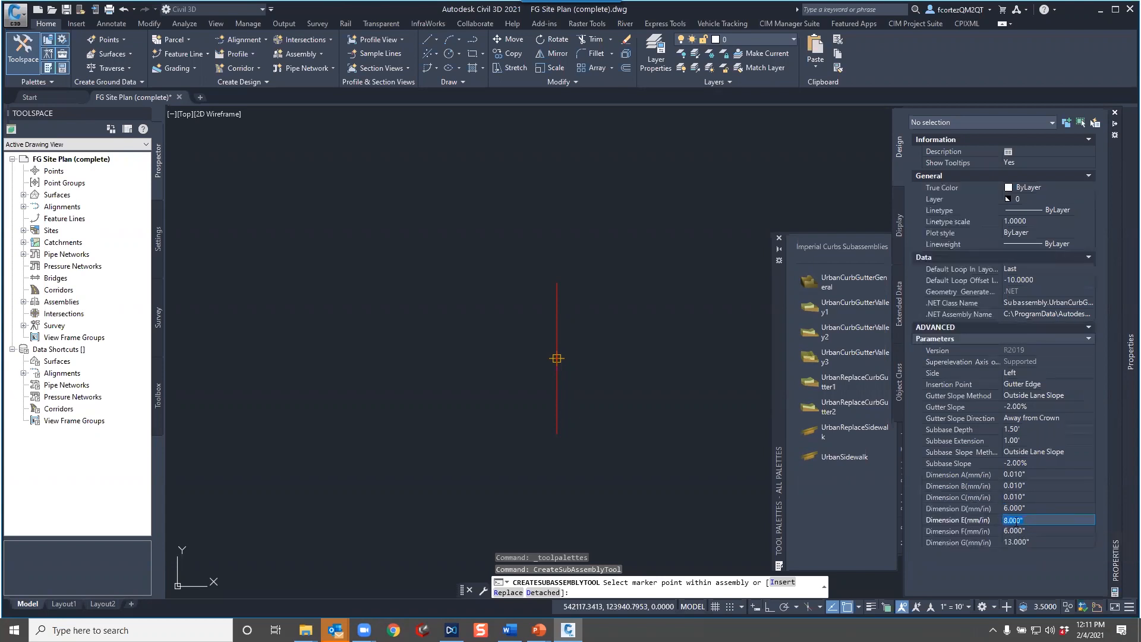
key(Tab)
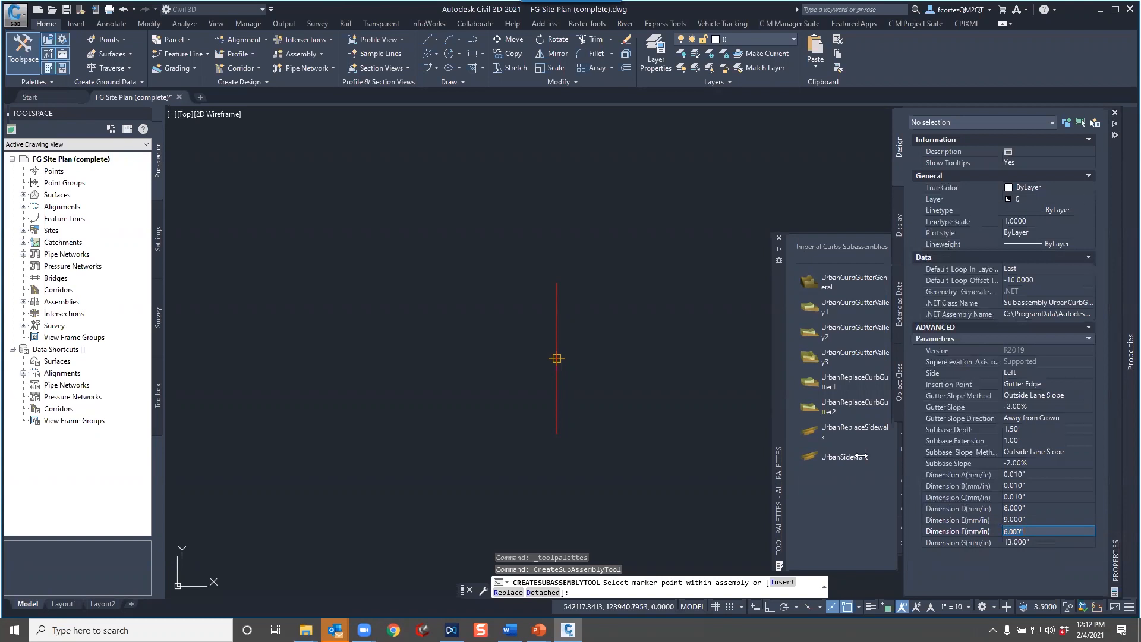
Attach the configured curb subassembly to the baseline marker of the Curb assembly and finish the command
click(556, 359)
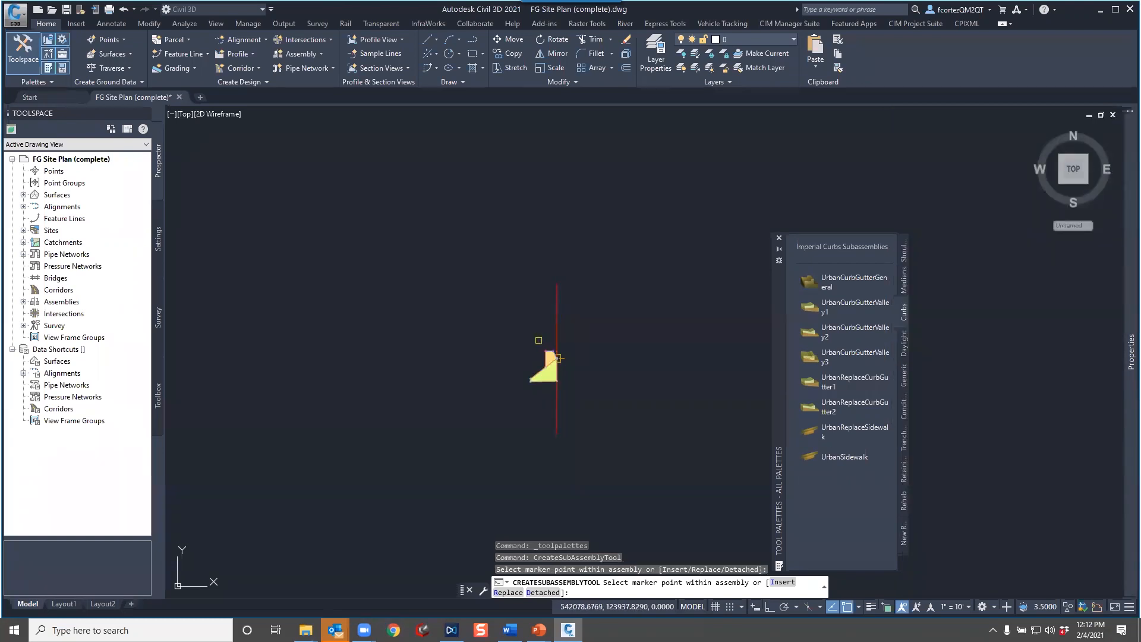
key(Escape)
scroll(522, 360, up, 8)
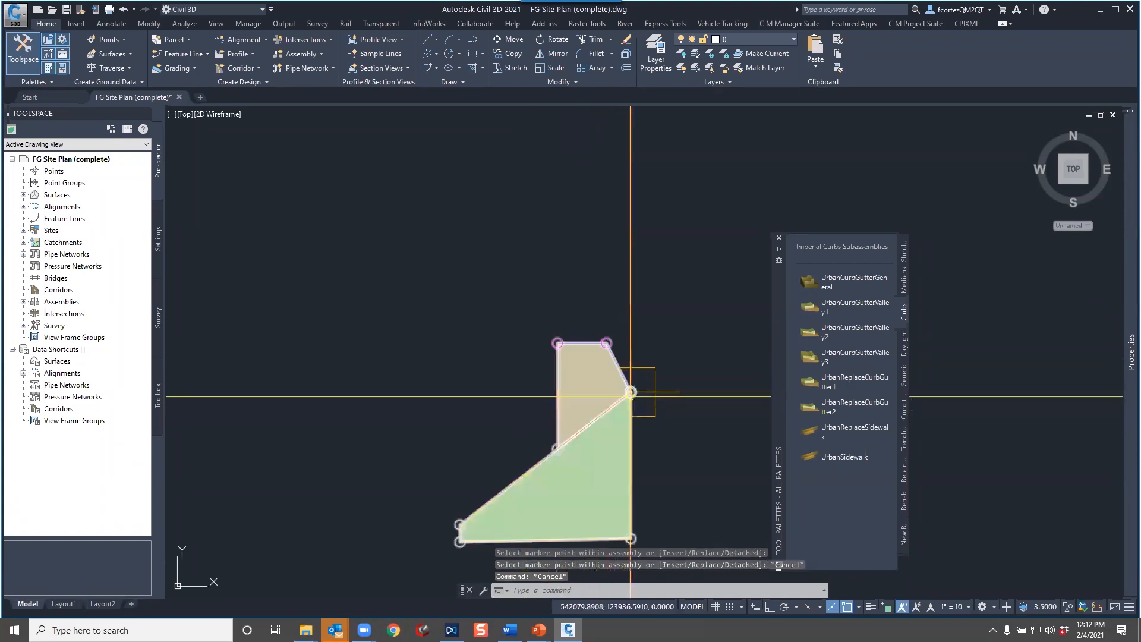
scroll(605, 400, down, 2)
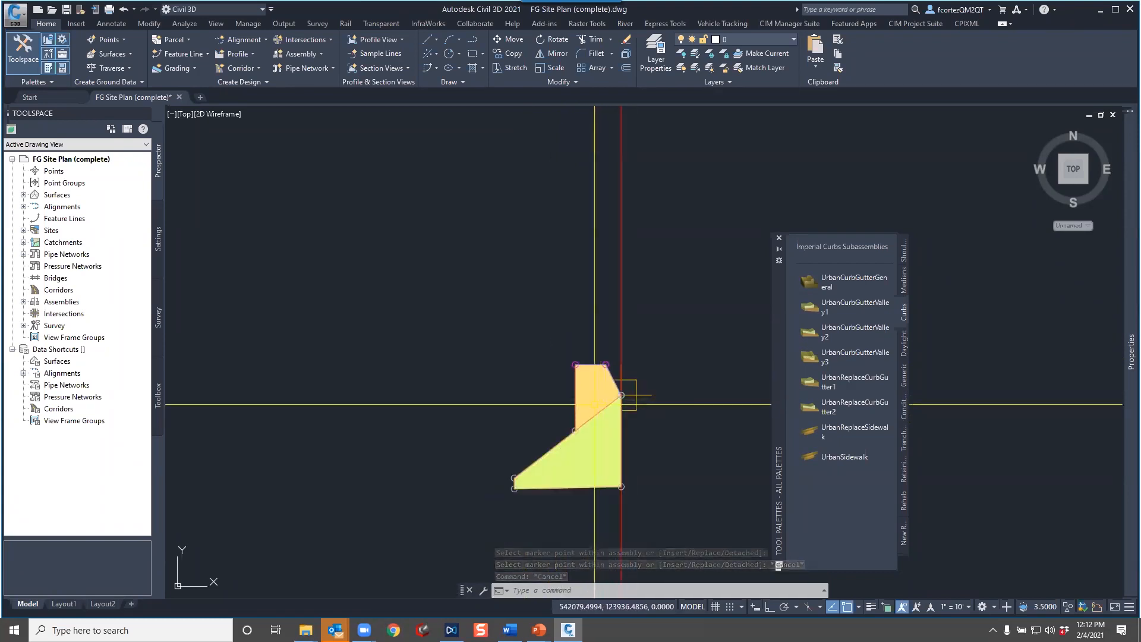
Return from the Curb assembly to the building and parking lot area and close the subassembly tool palettes
middle_drag(512, 403, 577, 421)
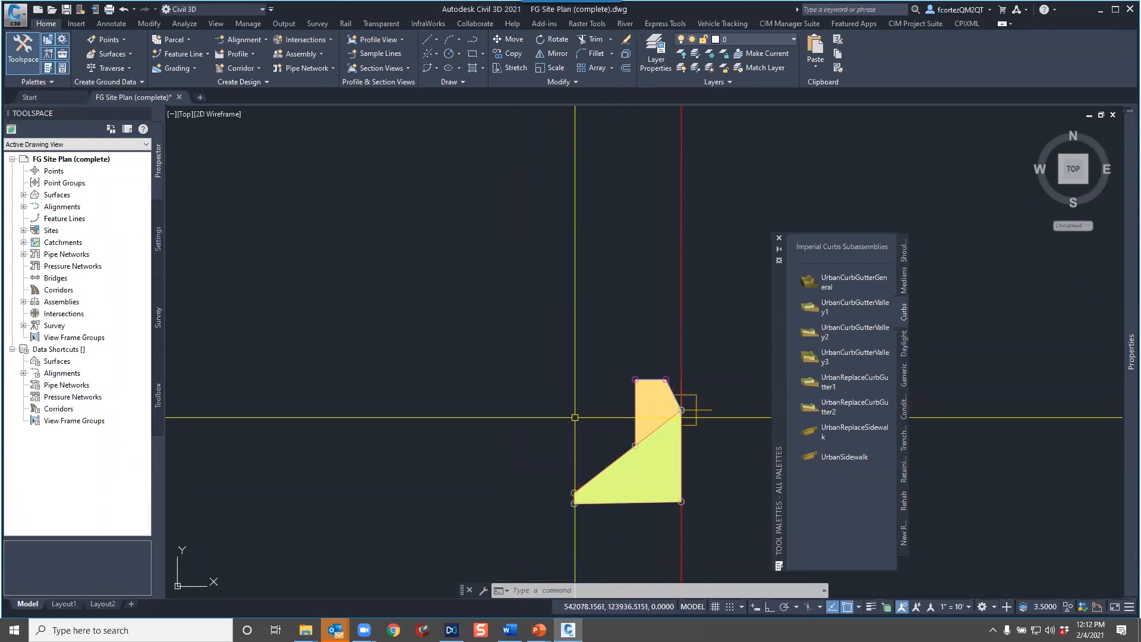
scroll(577, 421, down, 8)
key(Escape)
key(Escape)
key(Escape)
scroll(555, 408, down, 2)
scroll(466, 407, up, 5)
middle_drag(454, 423, 560, 401)
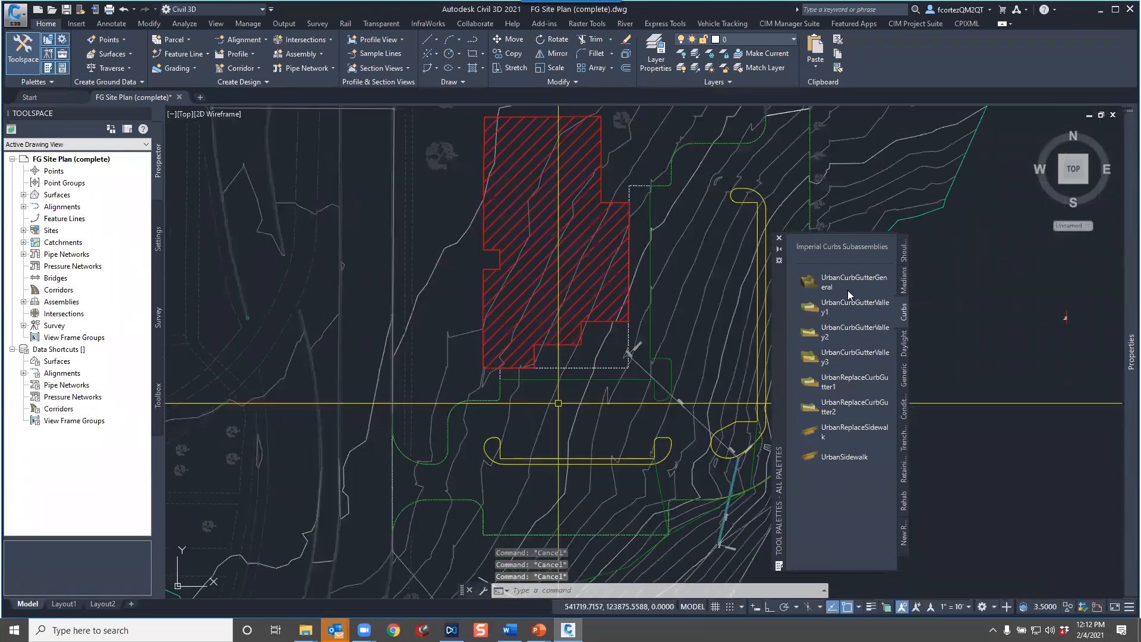
click(779, 238)
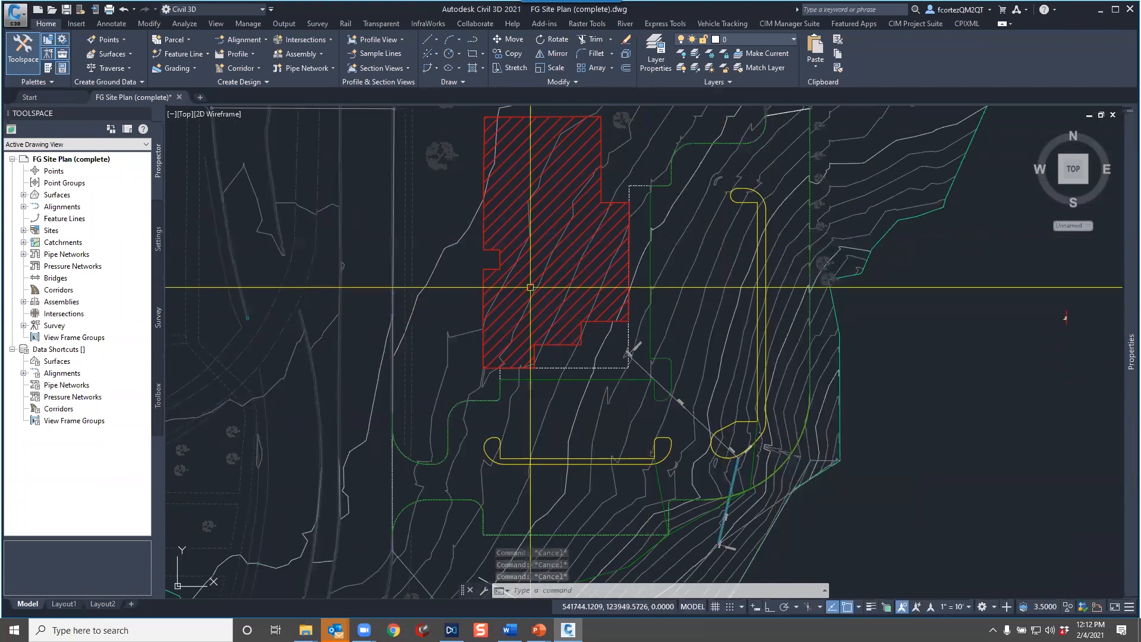
Create a corridor with a feature line baseline, using the parking lot curb feature line south of the building and the Curb assembly
click(260, 70)
click(254, 83)
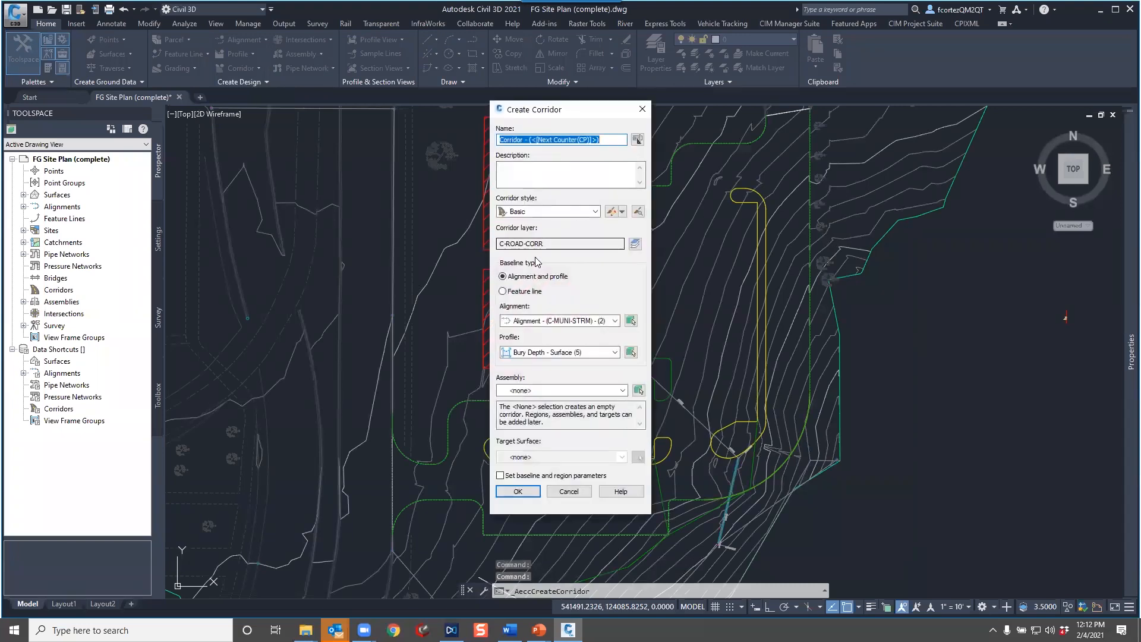
click(503, 291)
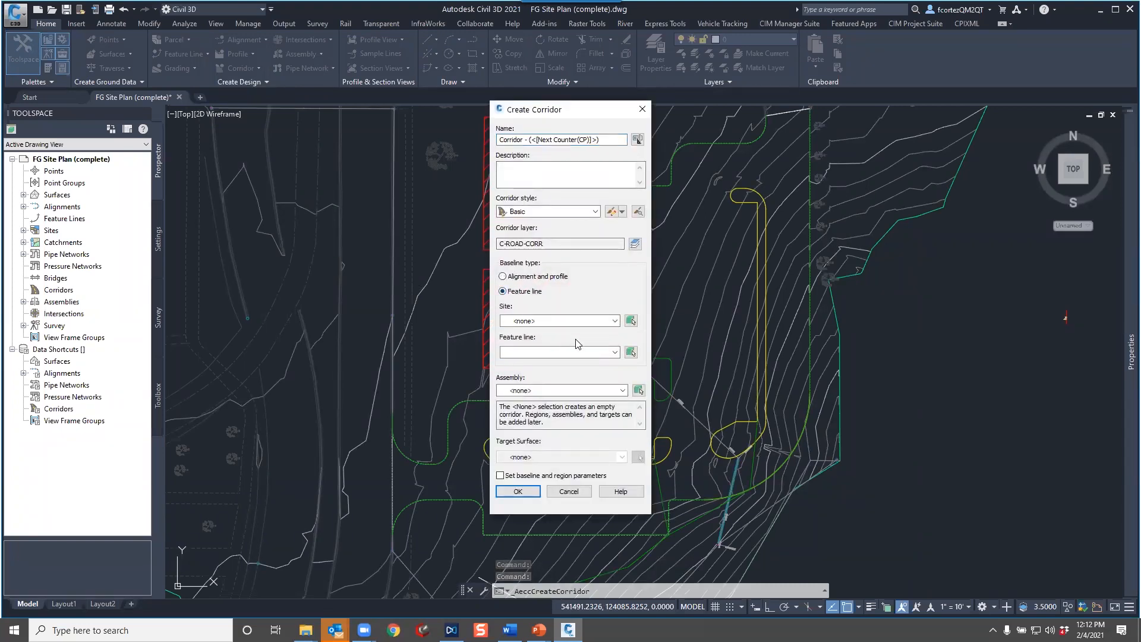
click(630, 352)
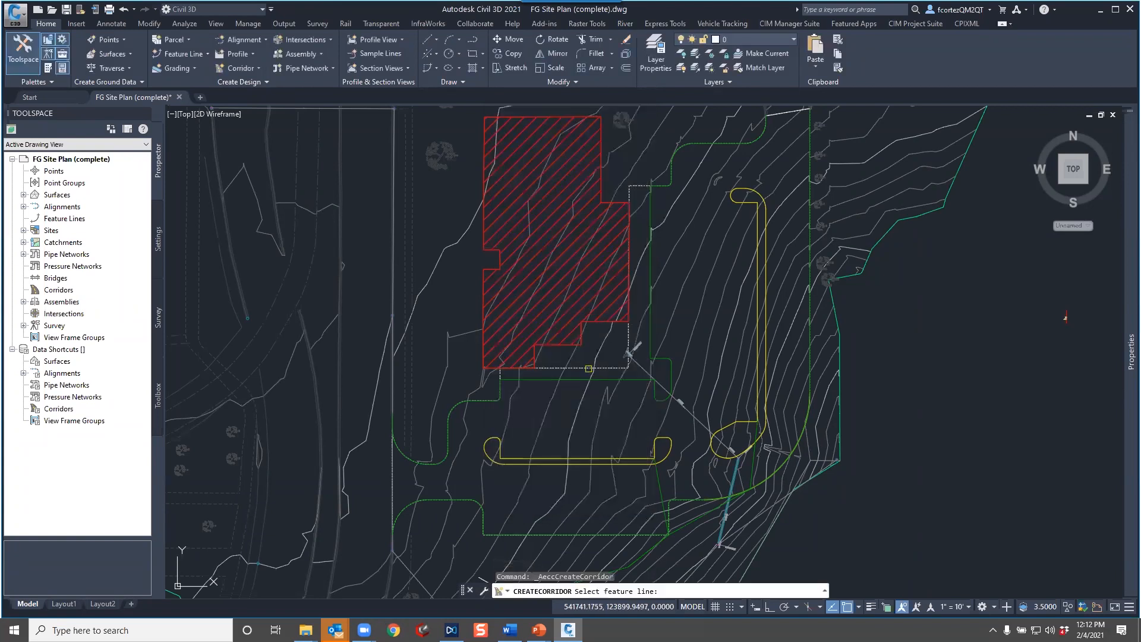
click(569, 388)
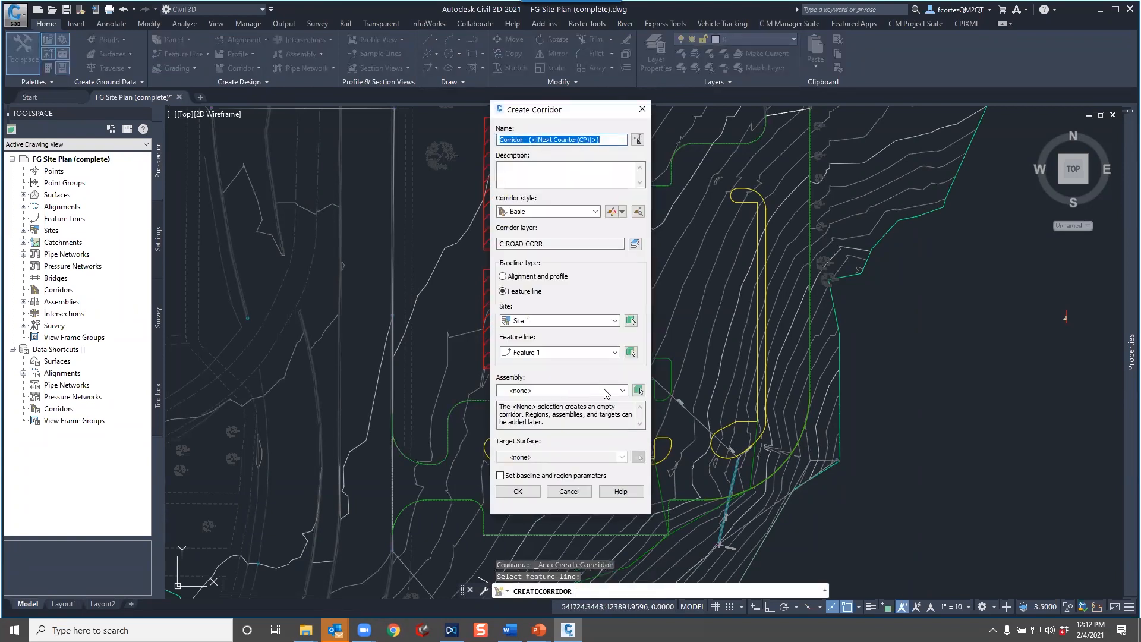
click(569, 389)
click(529, 411)
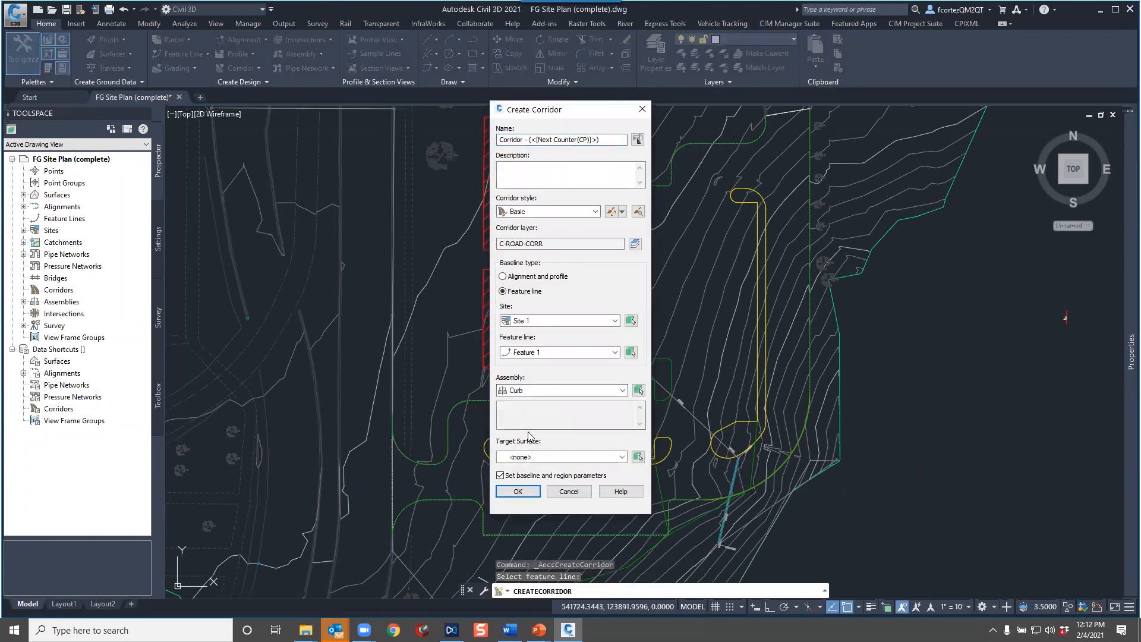
click(517, 496)
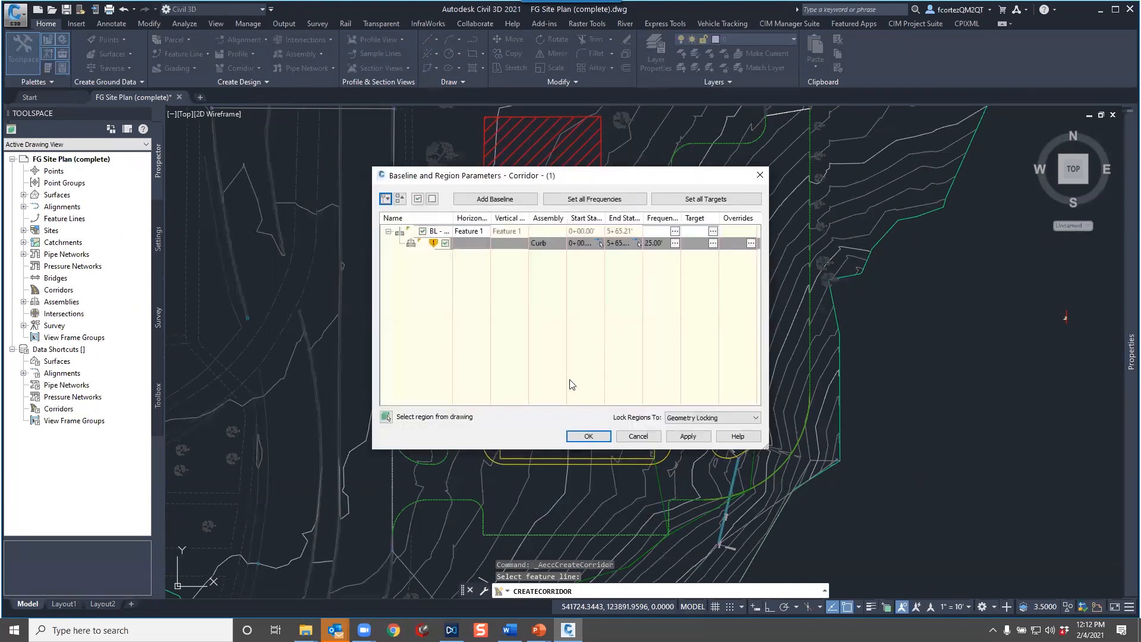
Set the corridor region's frequency to 5 ft along tangents with a 1 ft curve increment, and build the corridor
click(675, 243)
click(607, 193)
text(5.00')
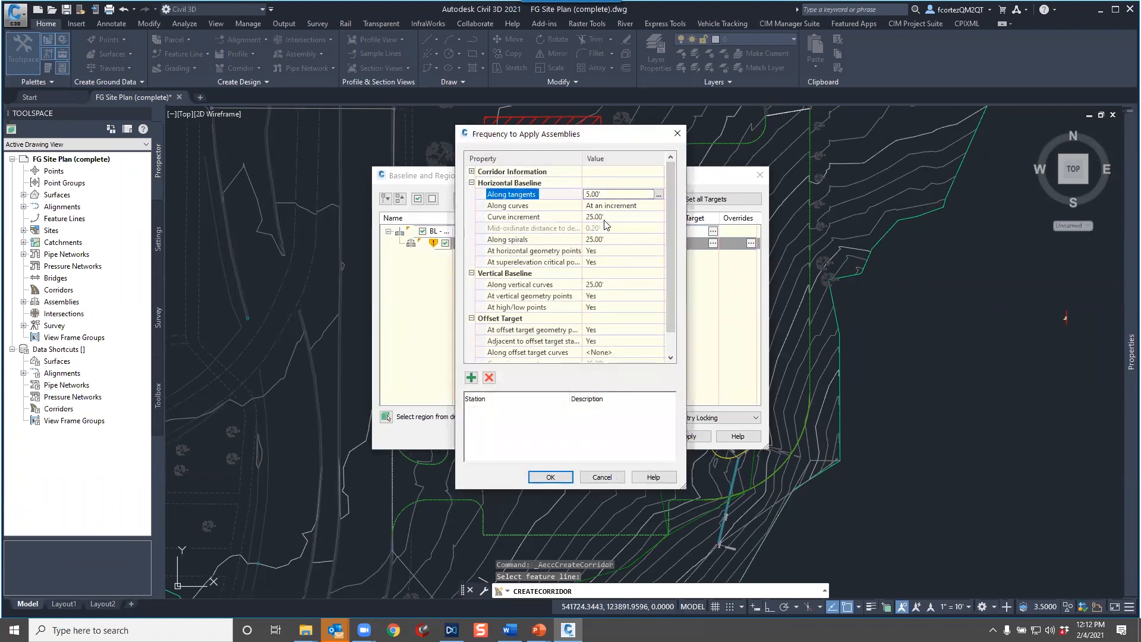
click(608, 217)
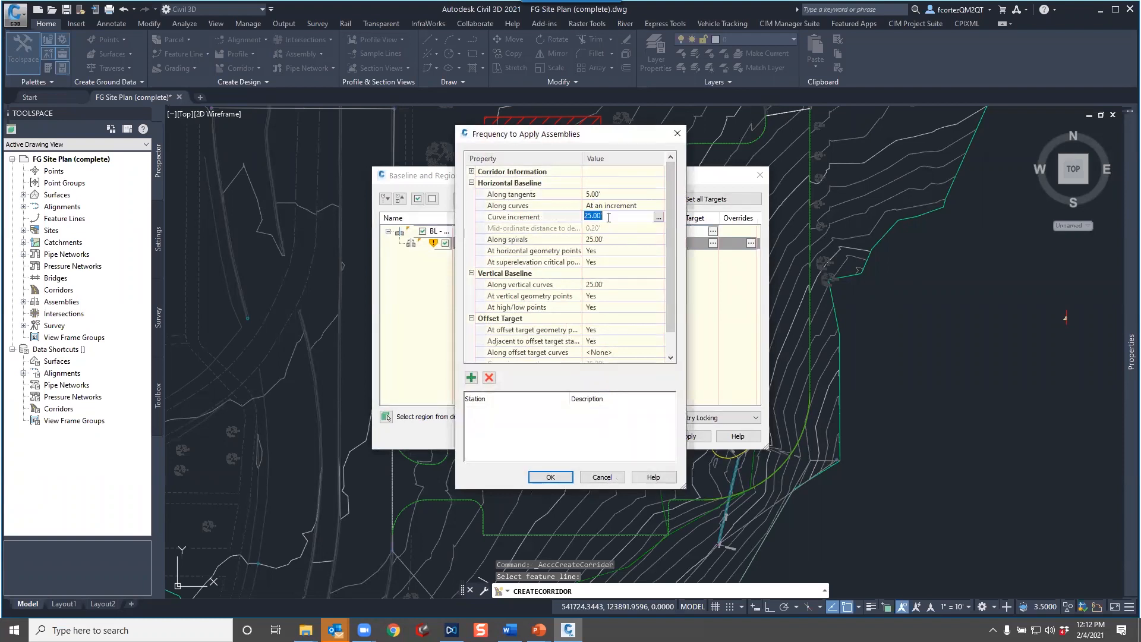
text(1)
key(Return)
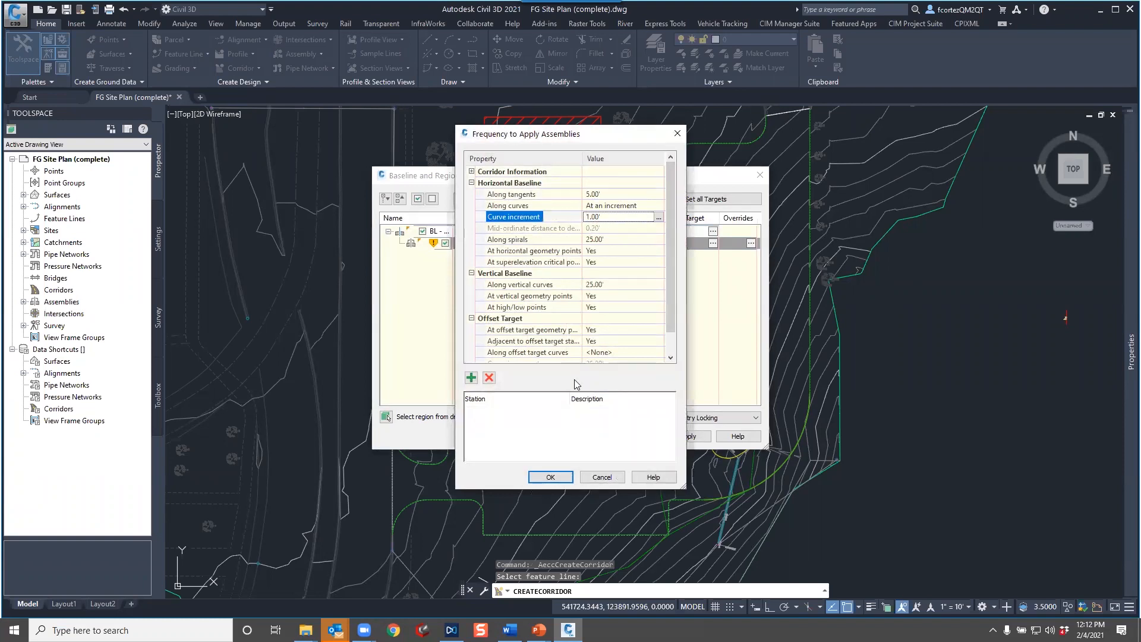
click(549, 479)
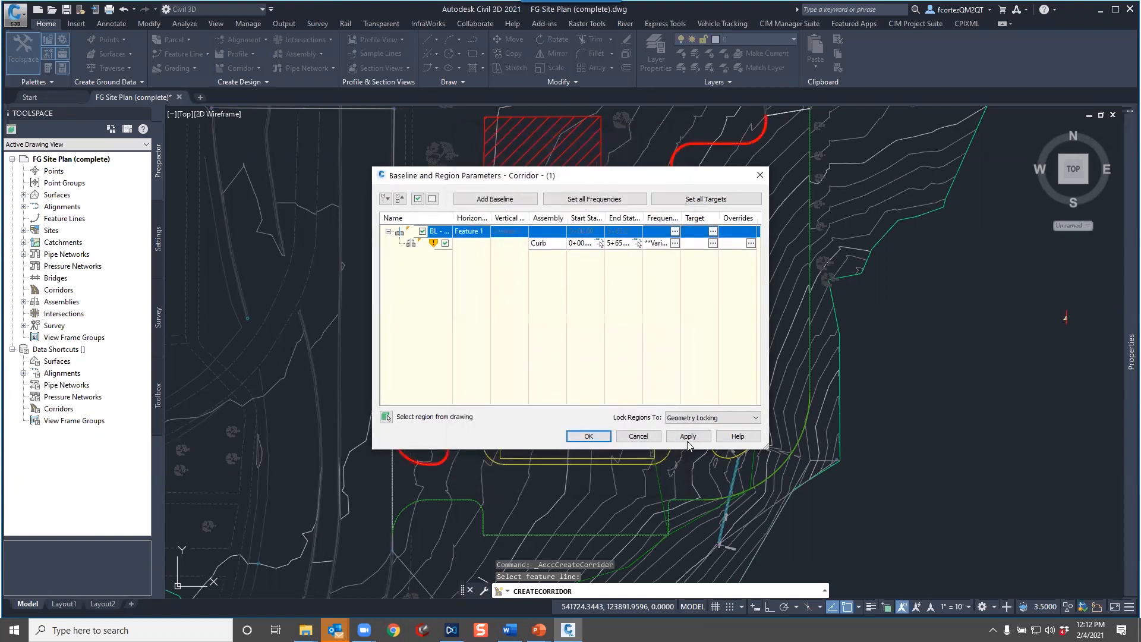
click(590, 438)
key(Escape)
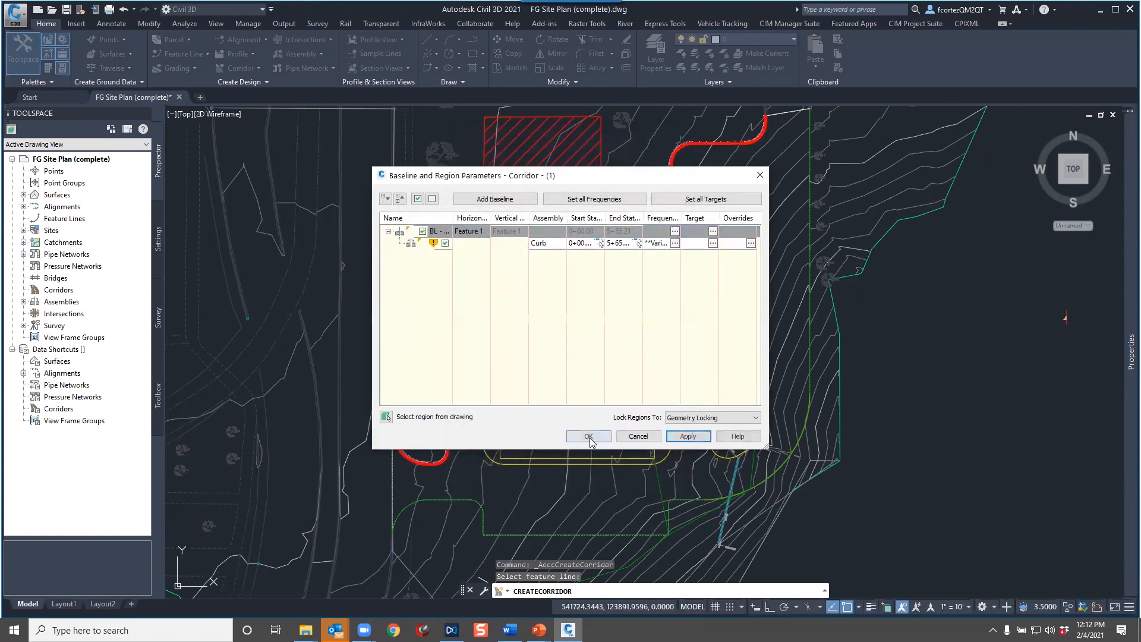
click(587, 436)
Examine the curb corridor at the corners, curves and straight runs along the parking lot edge
scroll(559, 410, up, 10)
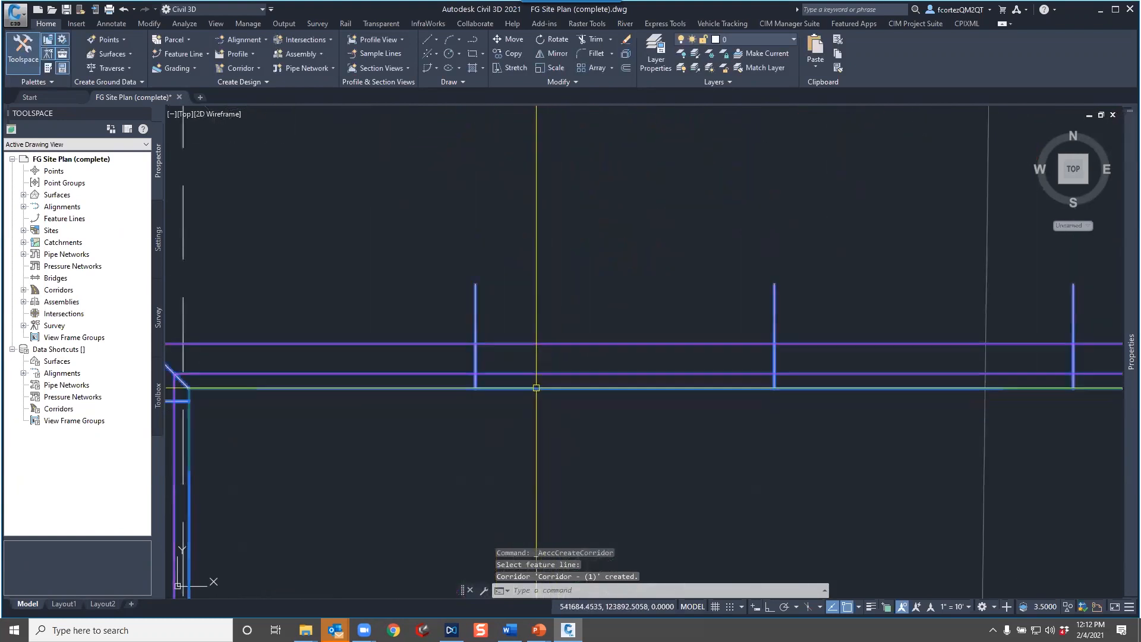
click(466, 412)
scroll(445, 399, down, 3)
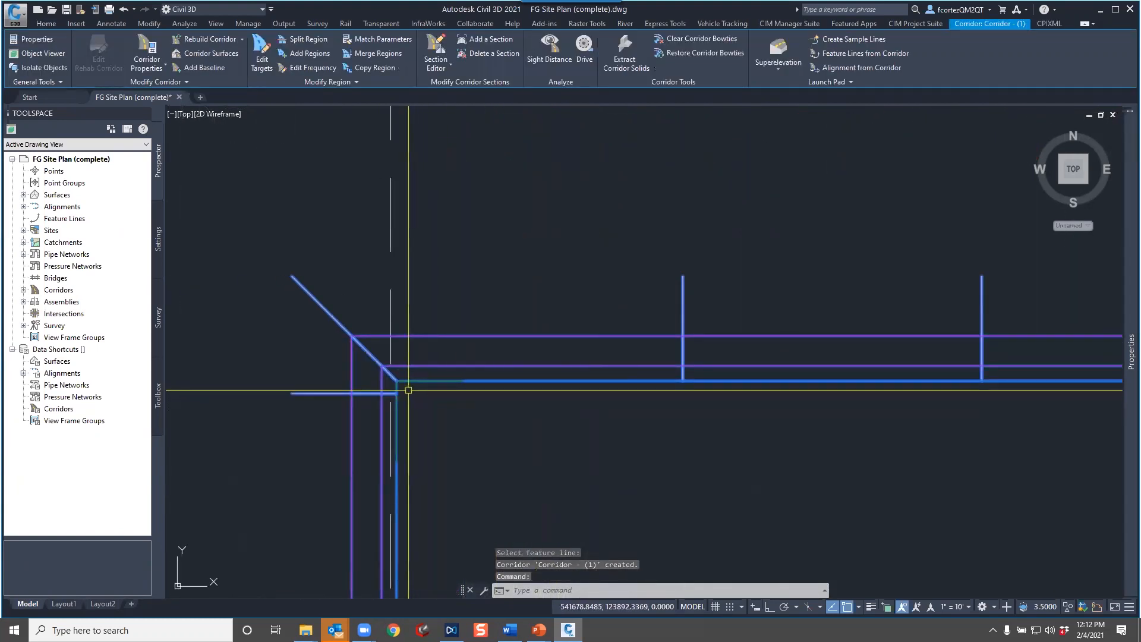
scroll(408, 389, down, 8)
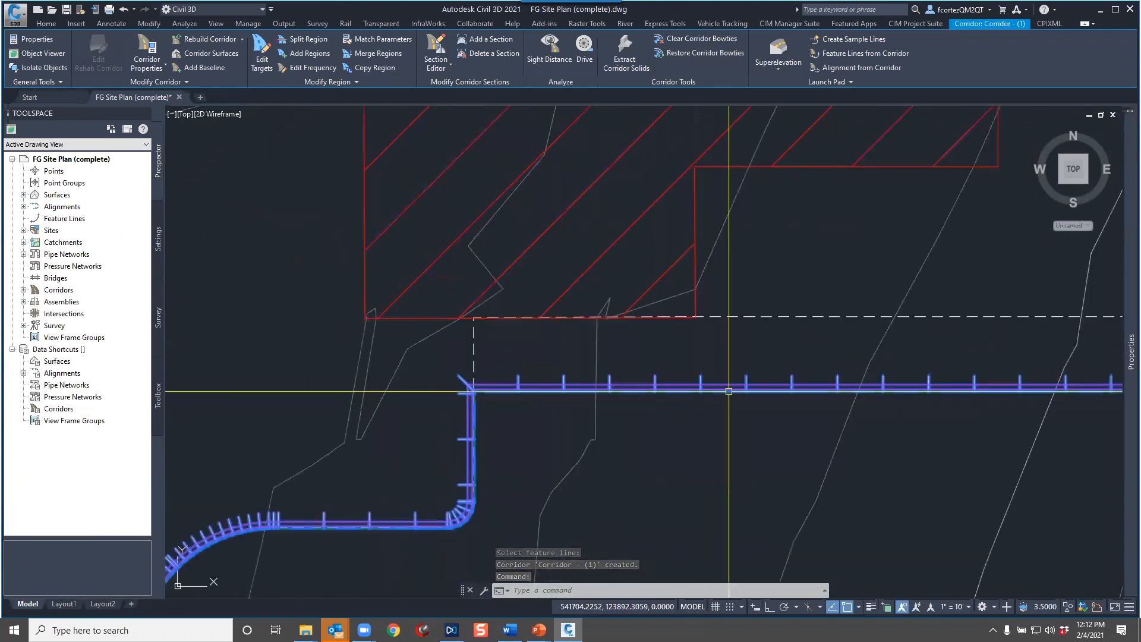
middle_drag(779, 400, 683, 420)
scroll(891, 403, down, 4)
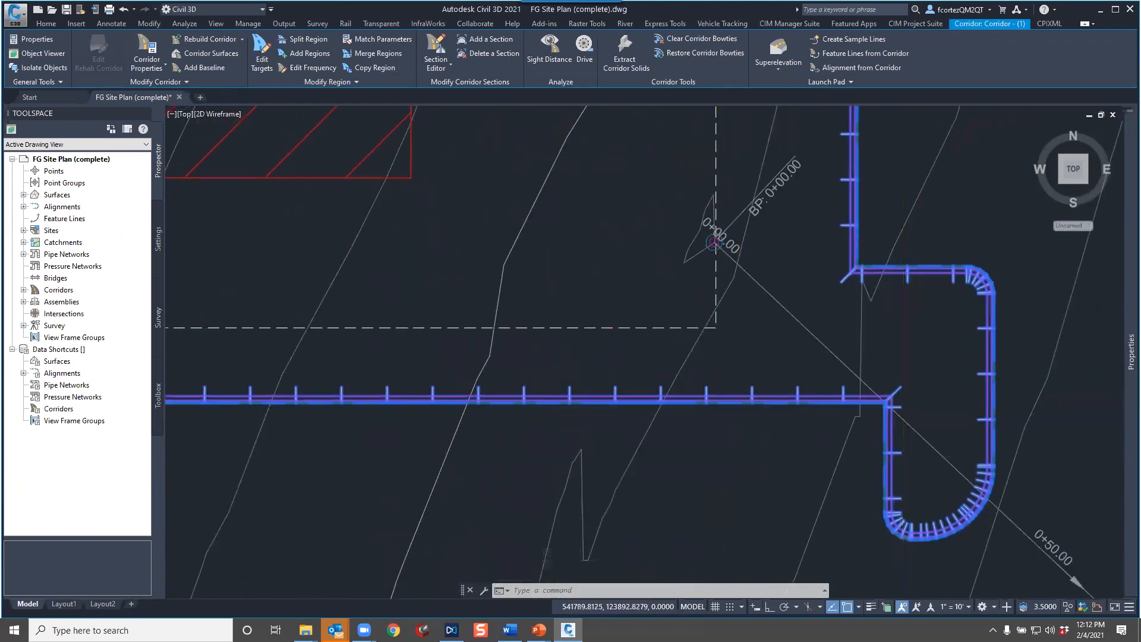
scroll(889, 404, down, 2)
mouse_move(889, 404)
middle_down()
mouse_move(815, 433)
mouse_move(807, 374)
mouse_move(825, 319)
middle_up()
scroll(820, 339, down, 3)
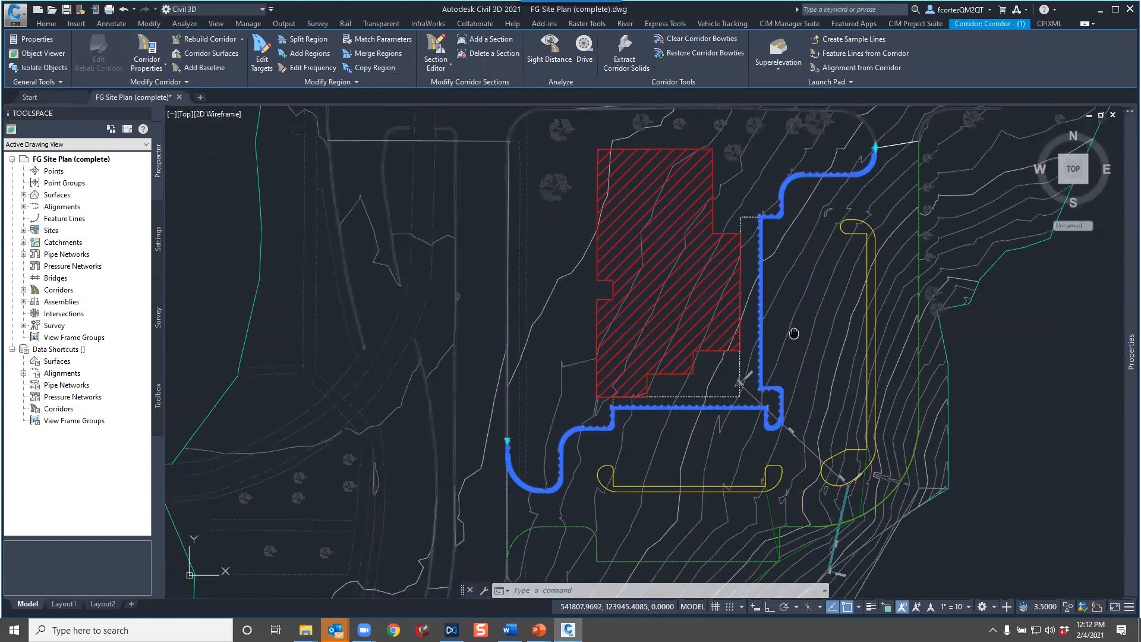
middle_drag(738, 420, 767, 381)
key(Escape)
mouse_move(721, 393)
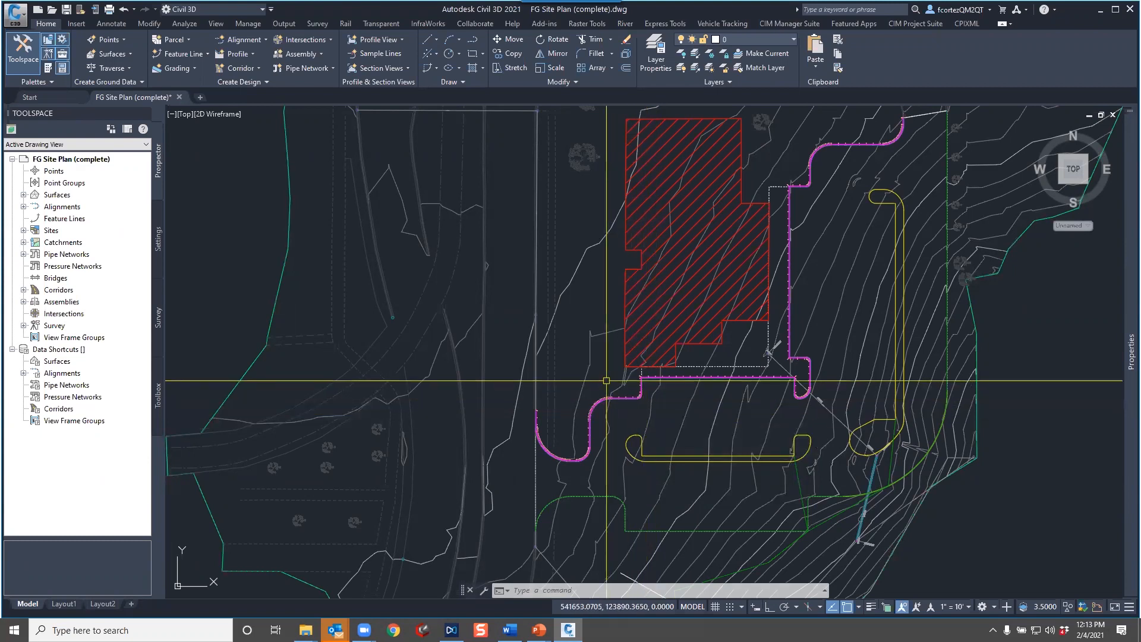
Delete the curb corridor from the parking lot edge
scroll(657, 399, up, 2)
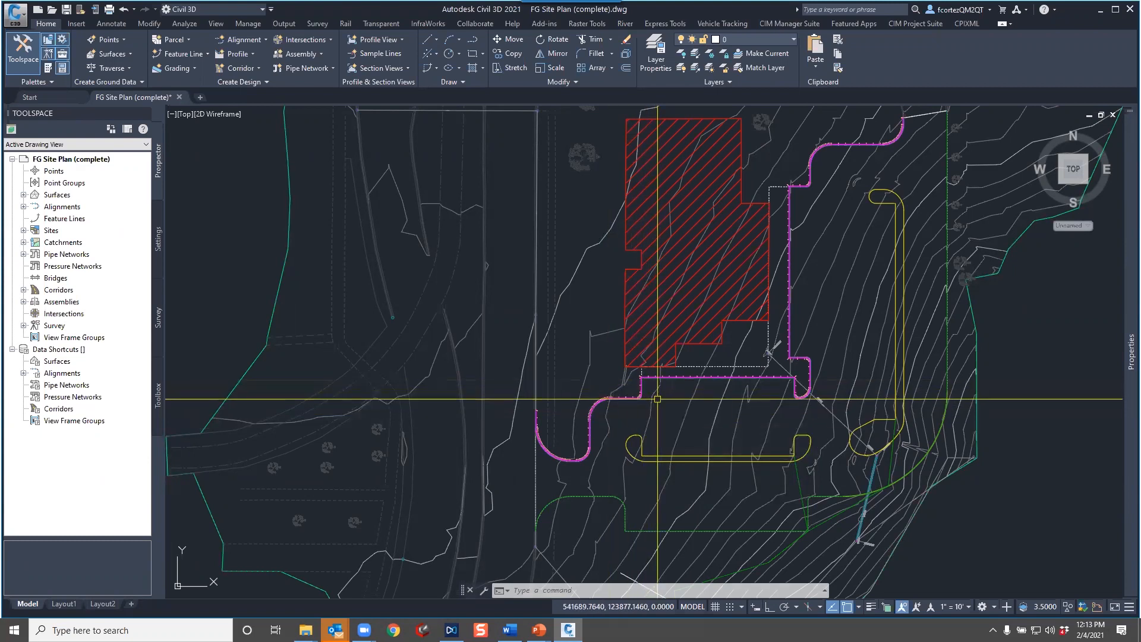
scroll(657, 399, up, 4)
scroll(660, 404, down, 2)
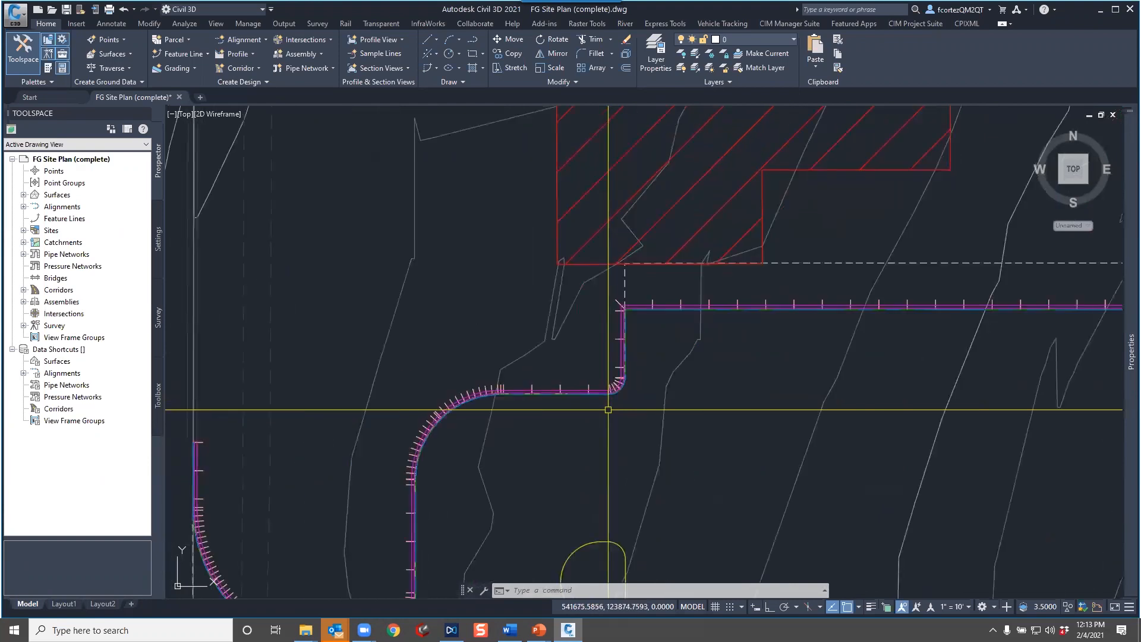
scroll(802, 368, up, 4)
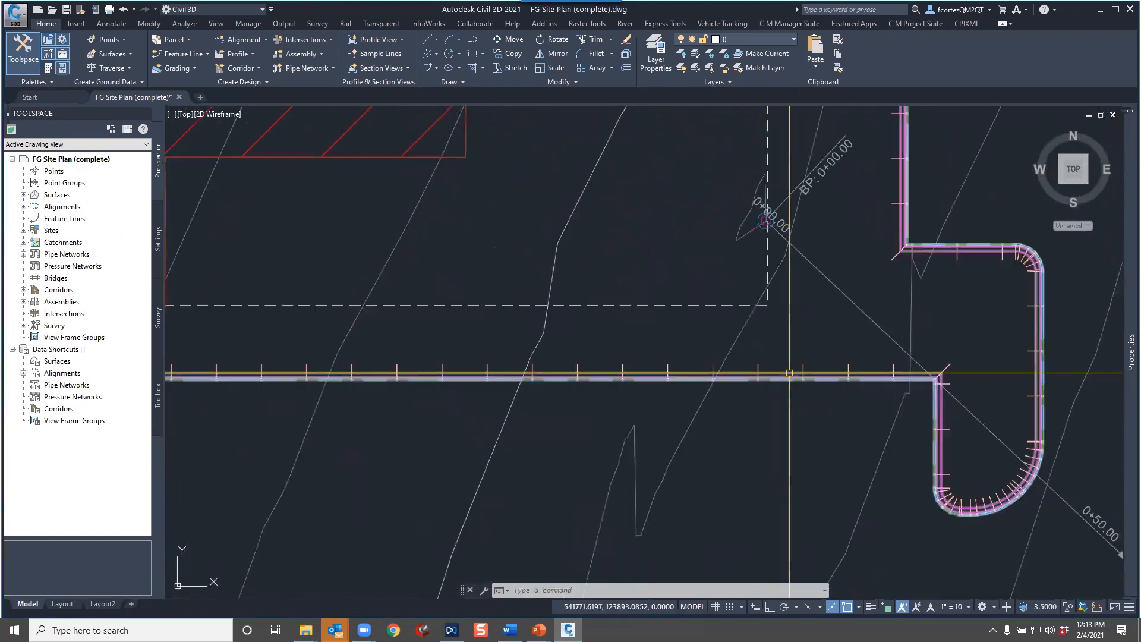
click(803, 368)
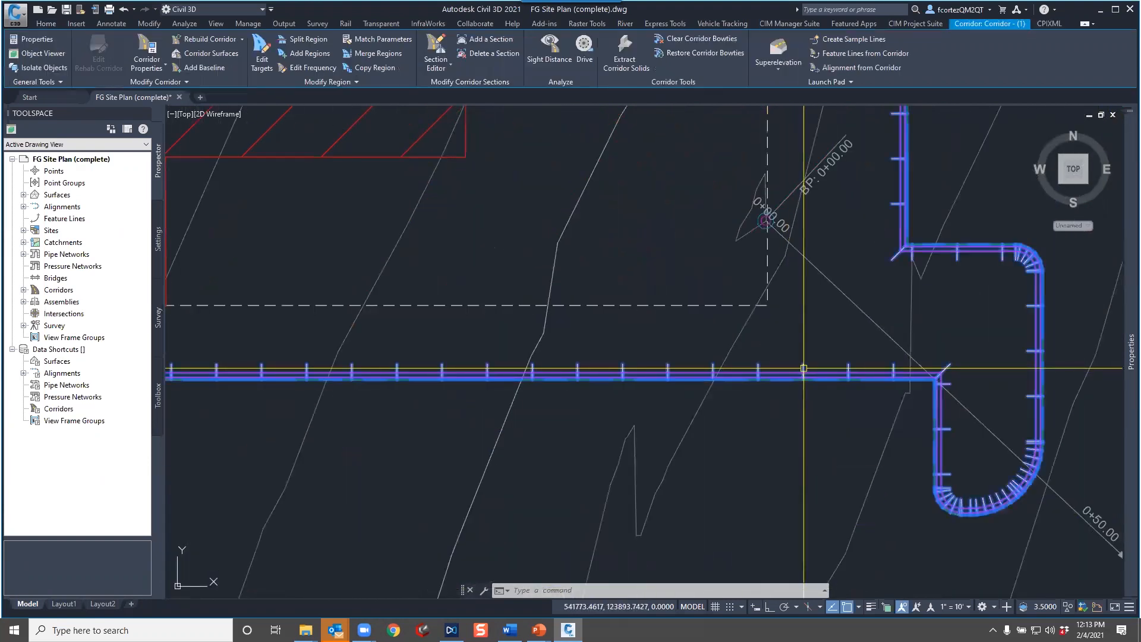
key(Delete)
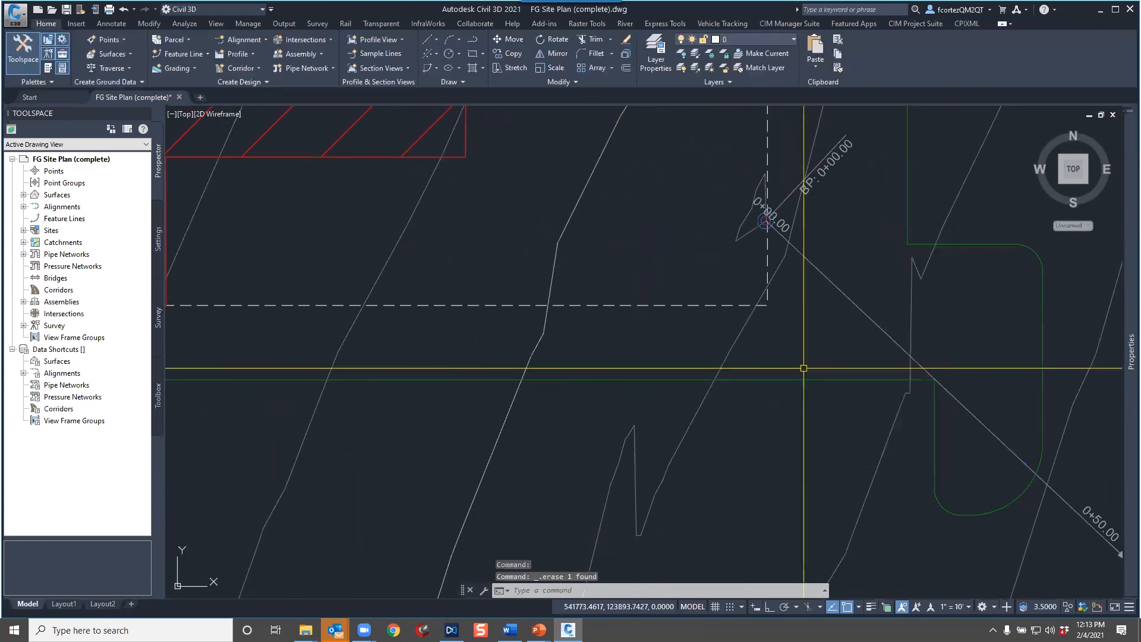
Start the Auto Grader tool and reposition its window over the plan
scroll(803, 369, down, 3)
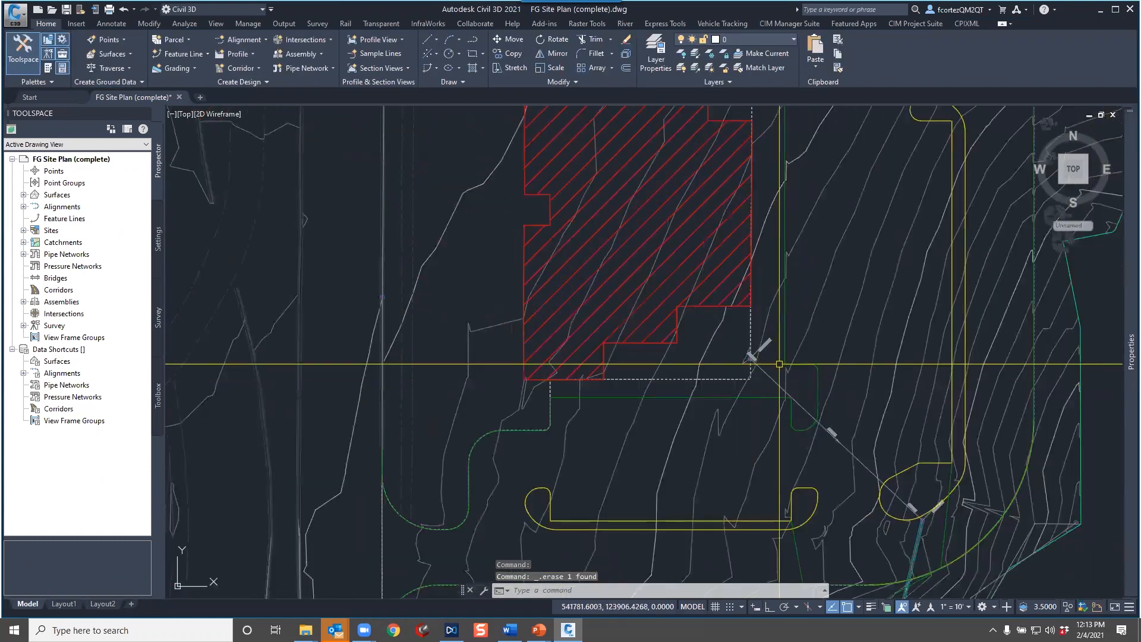
middle_drag(792, 332, 780, 347)
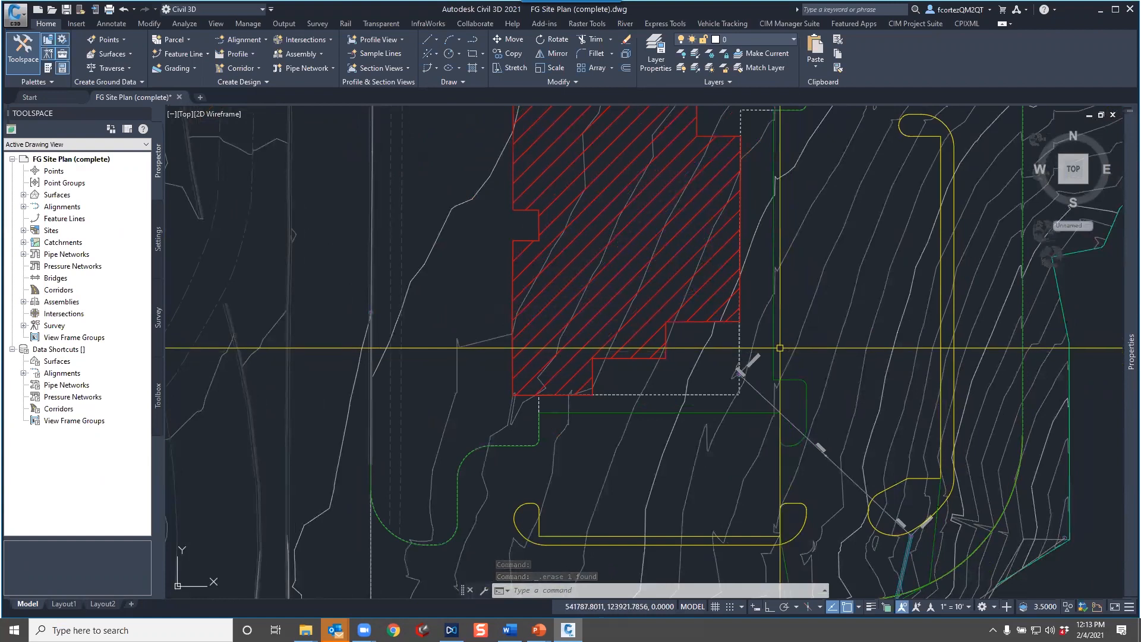
middle_drag(657, 408, 689, 361)
scroll(688, 361, down, 3)
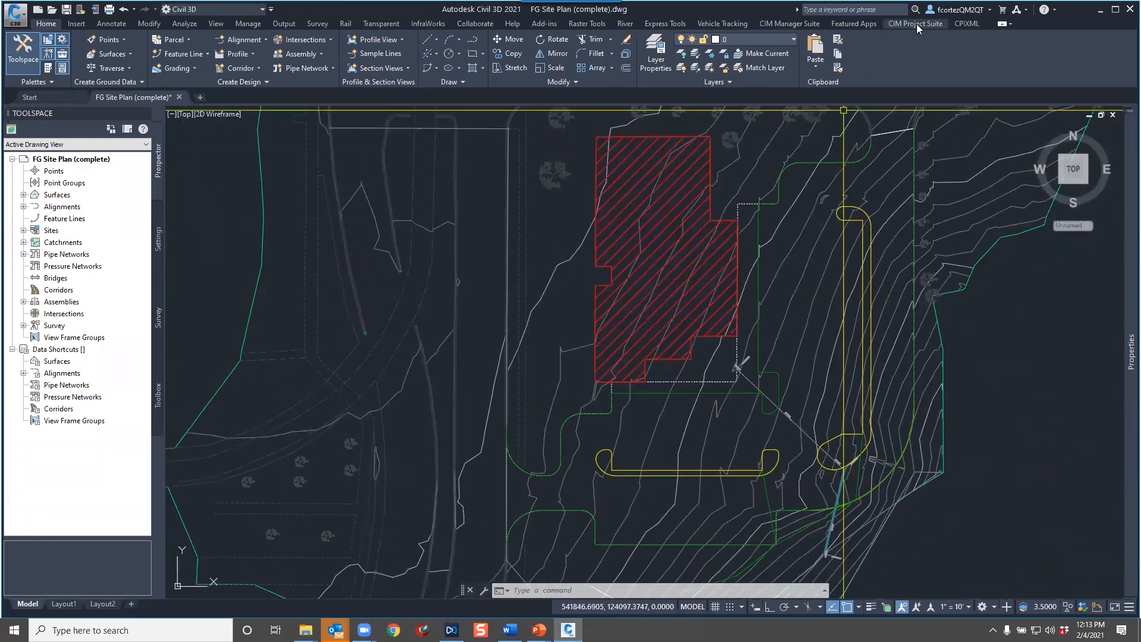
click(915, 24)
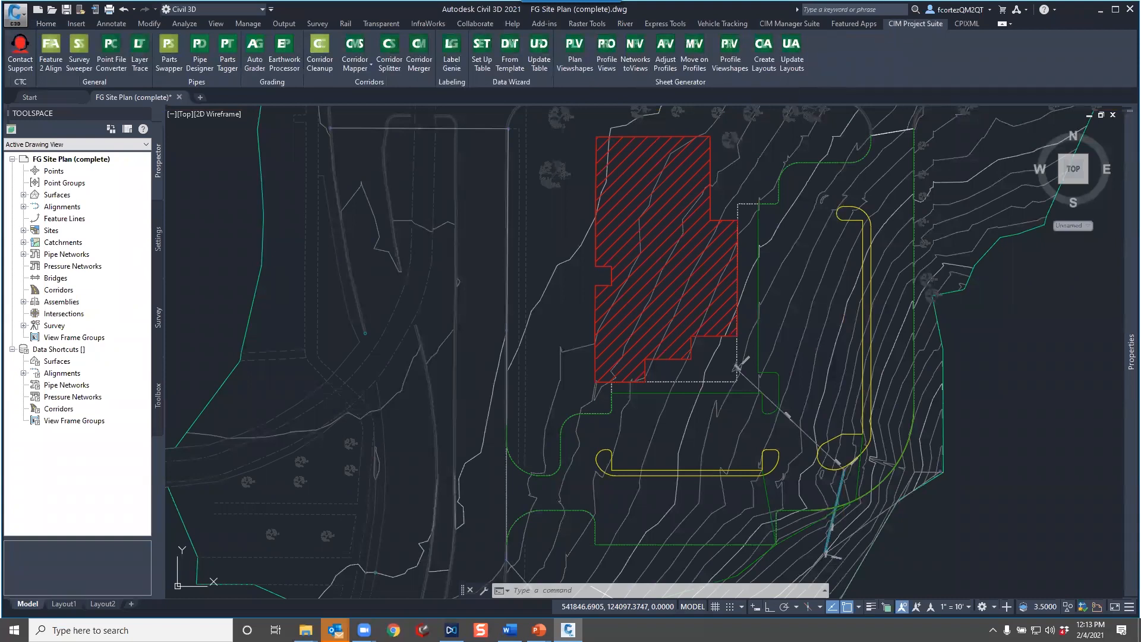
click(254, 56)
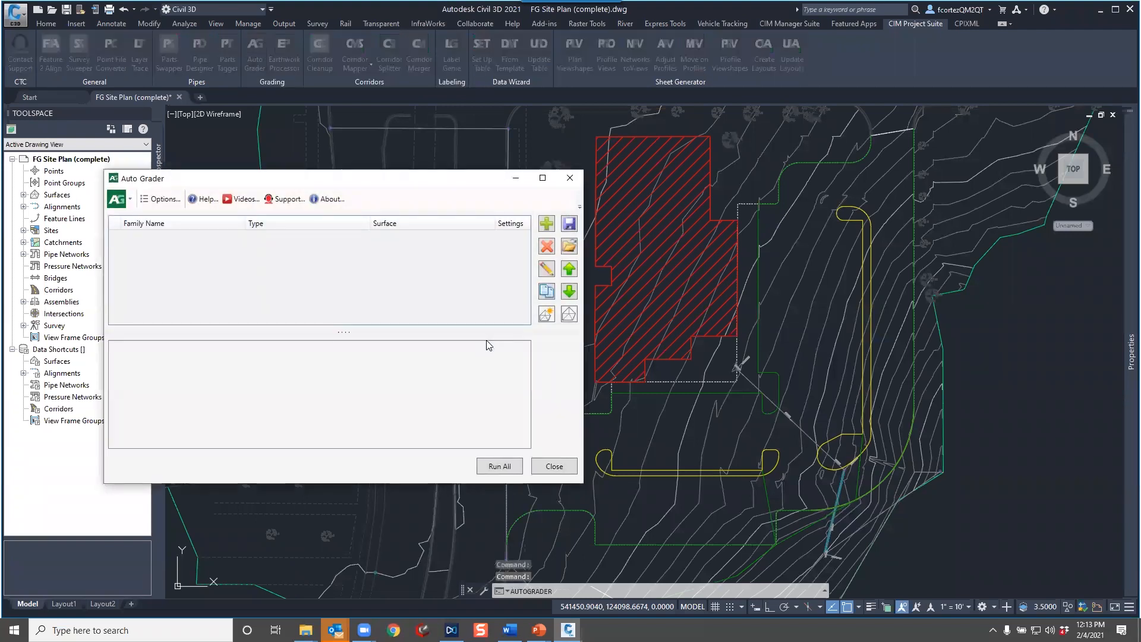
drag(356, 180, 564, 162)
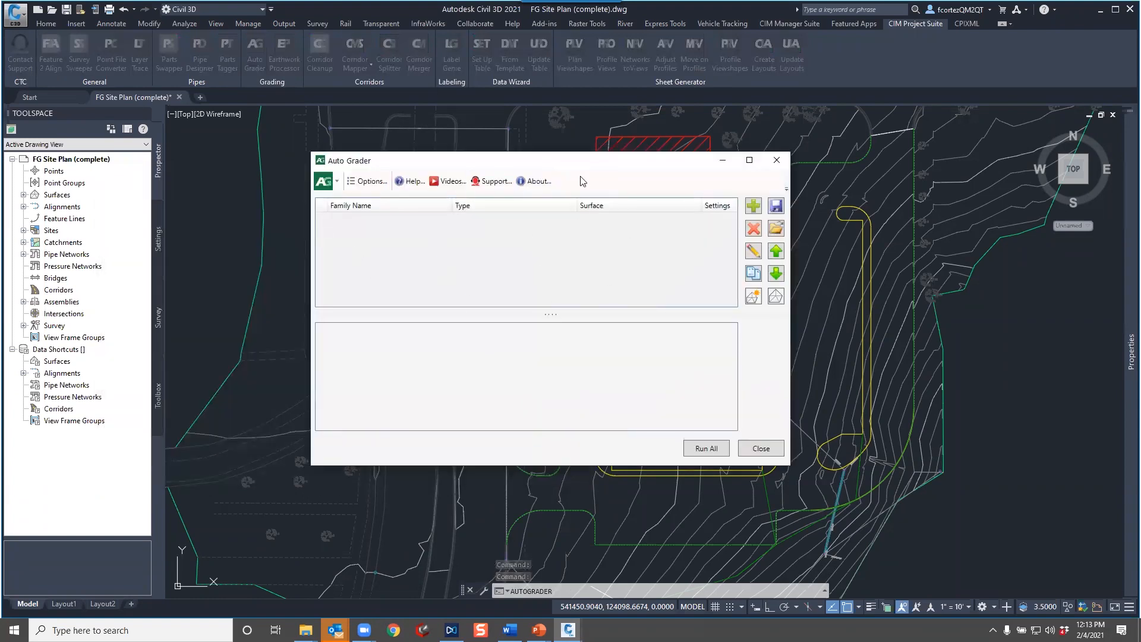
drag(567, 166, 506, 174)
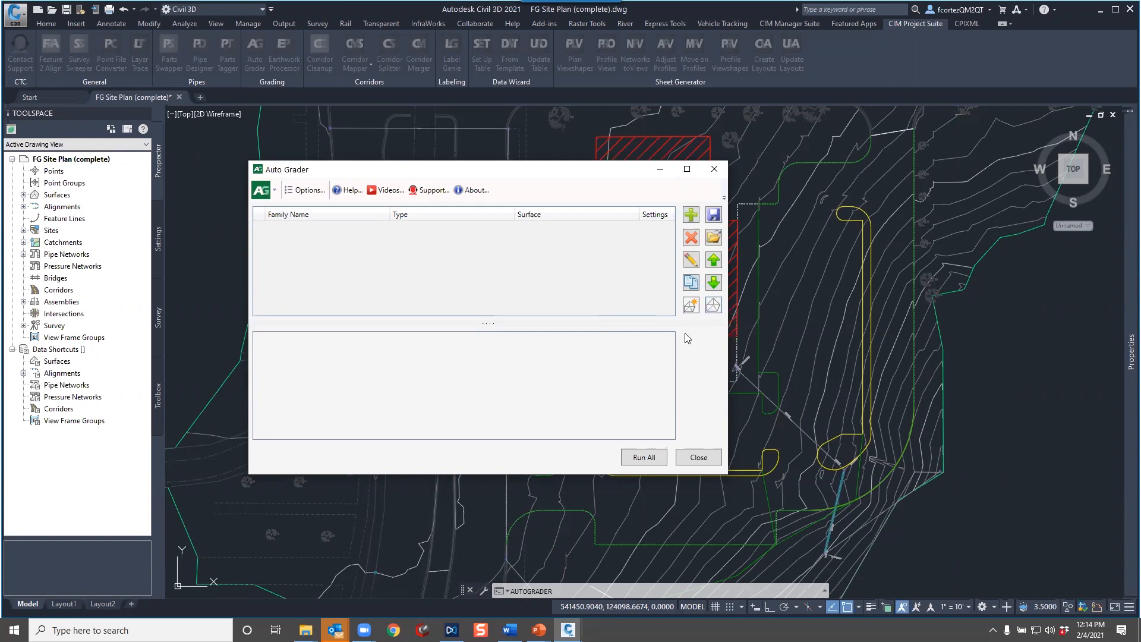
Create a new grading family of the Parallel type and name it "Curb"
click(691, 215)
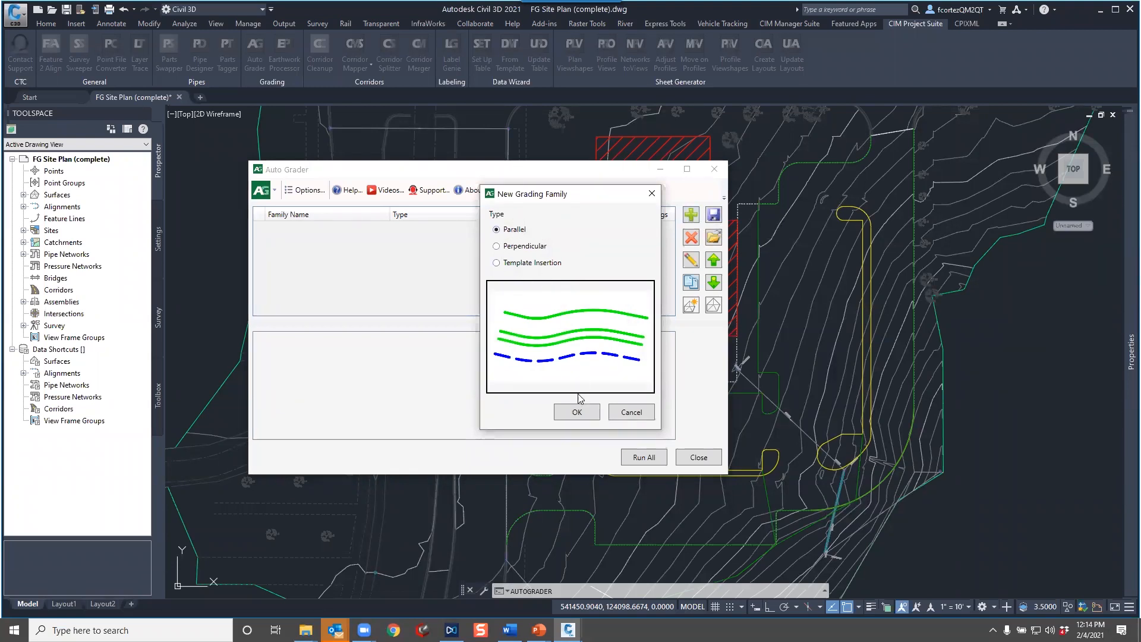
click(576, 413)
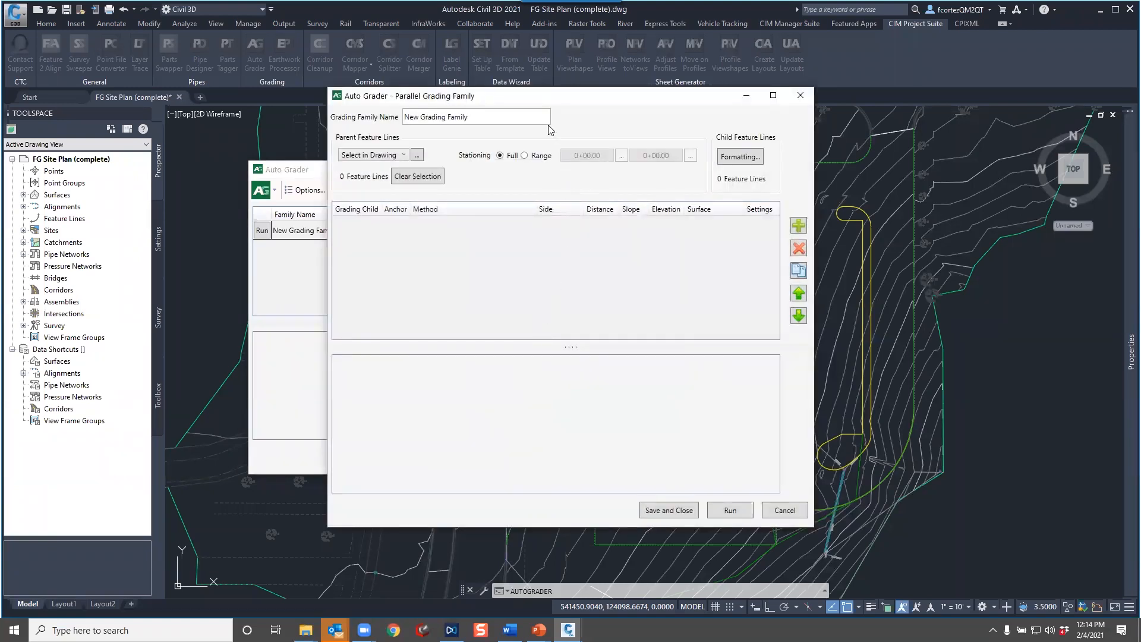
drag(490, 117, 393, 119)
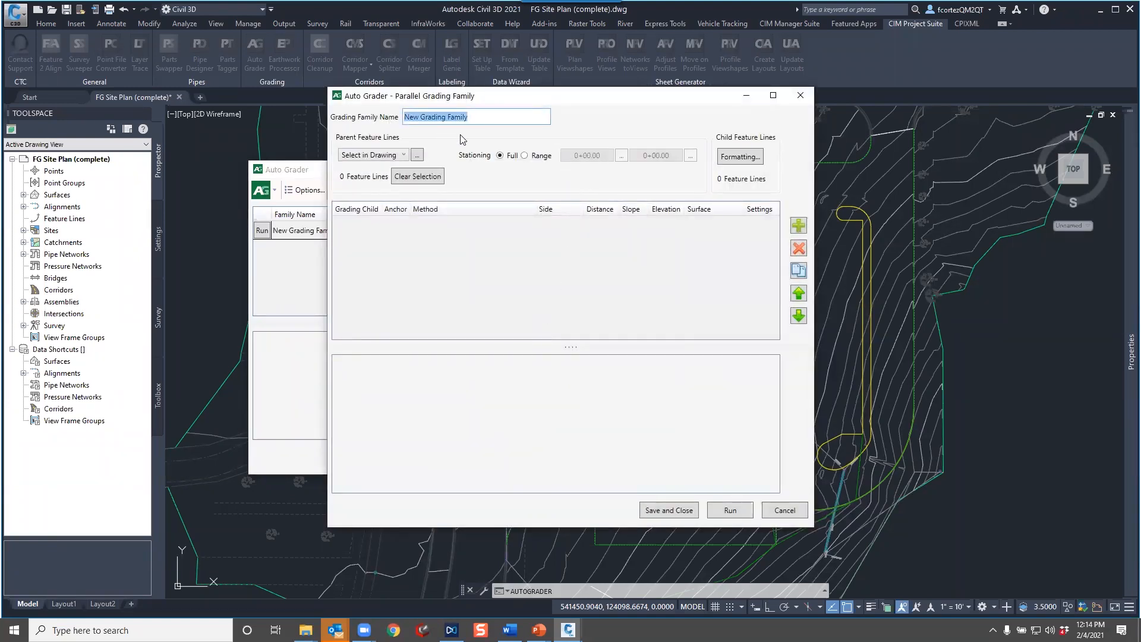
text(Curb)
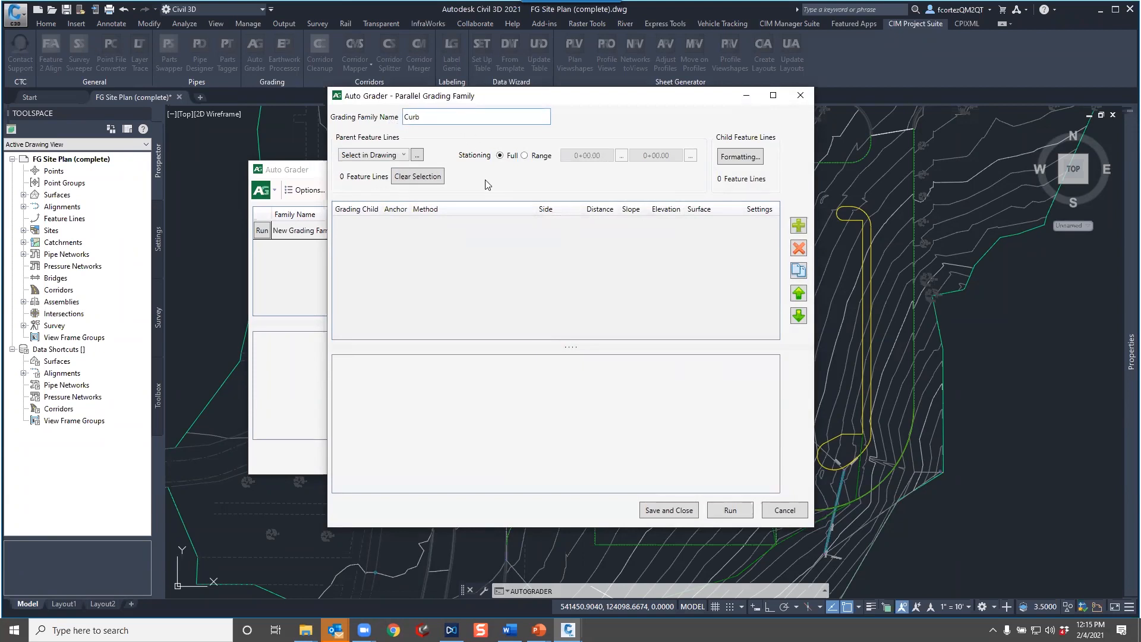
click(406, 155)
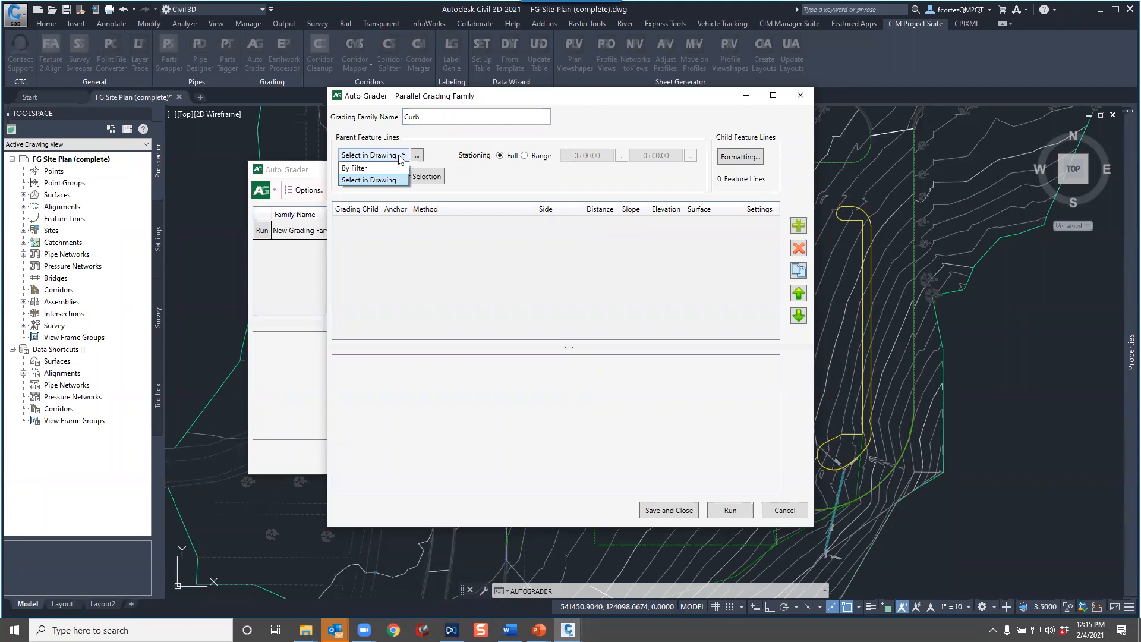
click(358, 168)
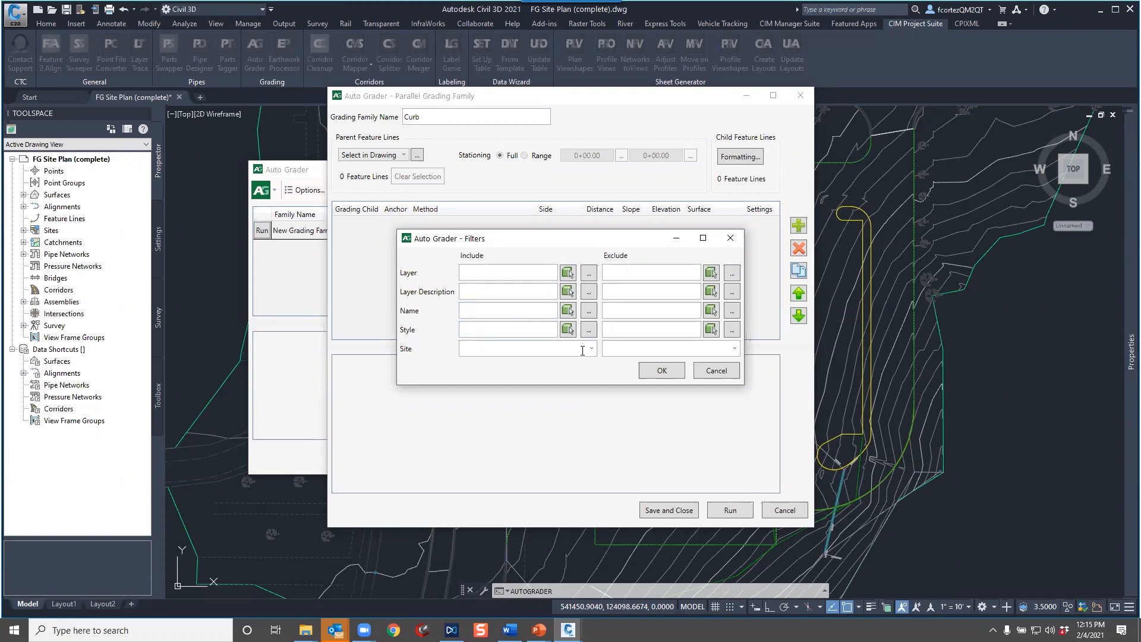
click(715, 370)
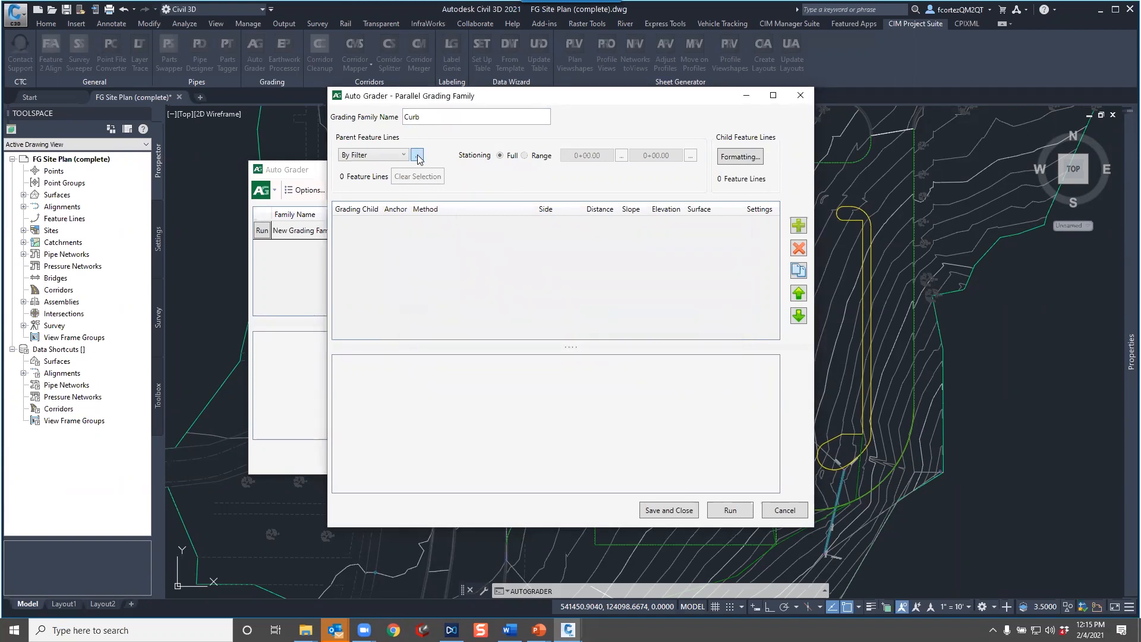
Choose the parent by selecting in the drawing and pick the parking lot edge feature line south of the building
click(389, 155)
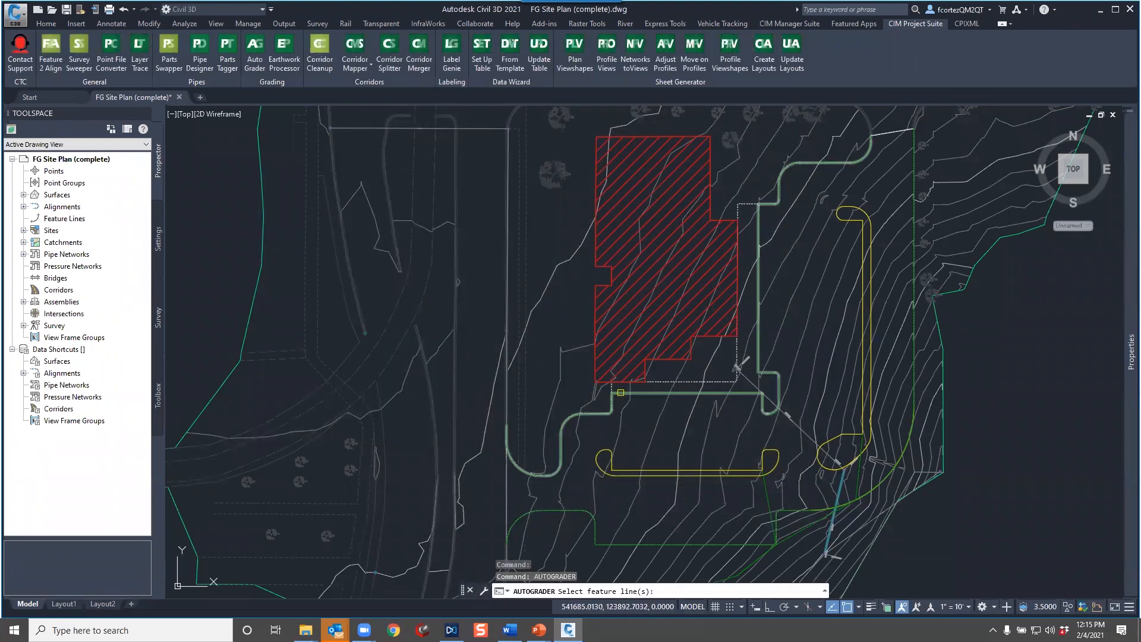
click(620, 392)
key(Return)
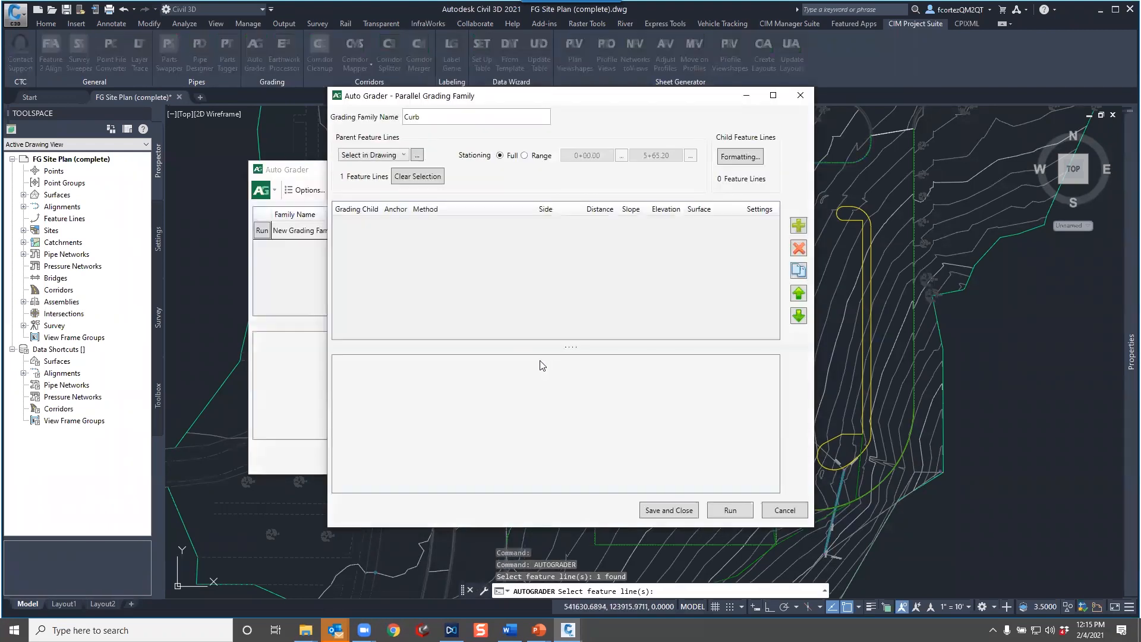
click(525, 155)
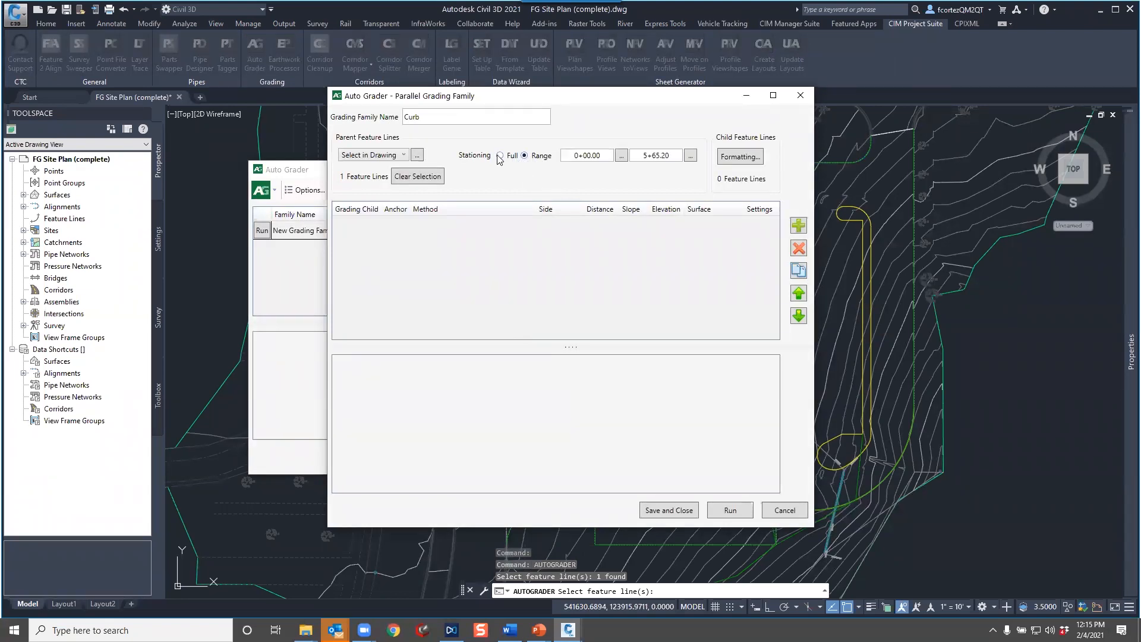
click(500, 155)
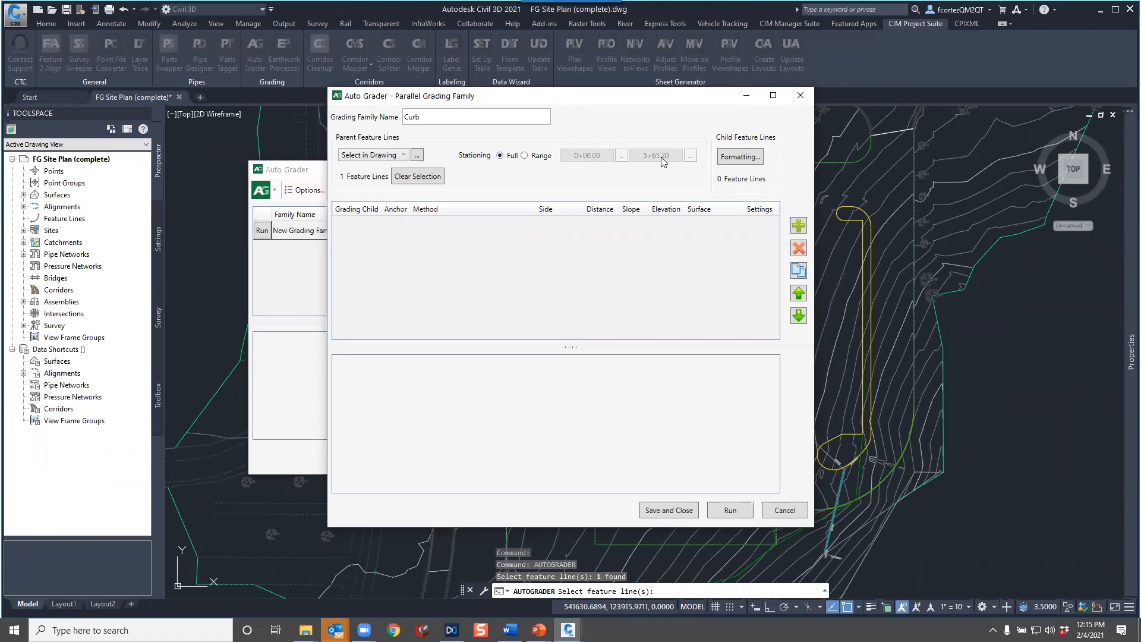
click(524, 156)
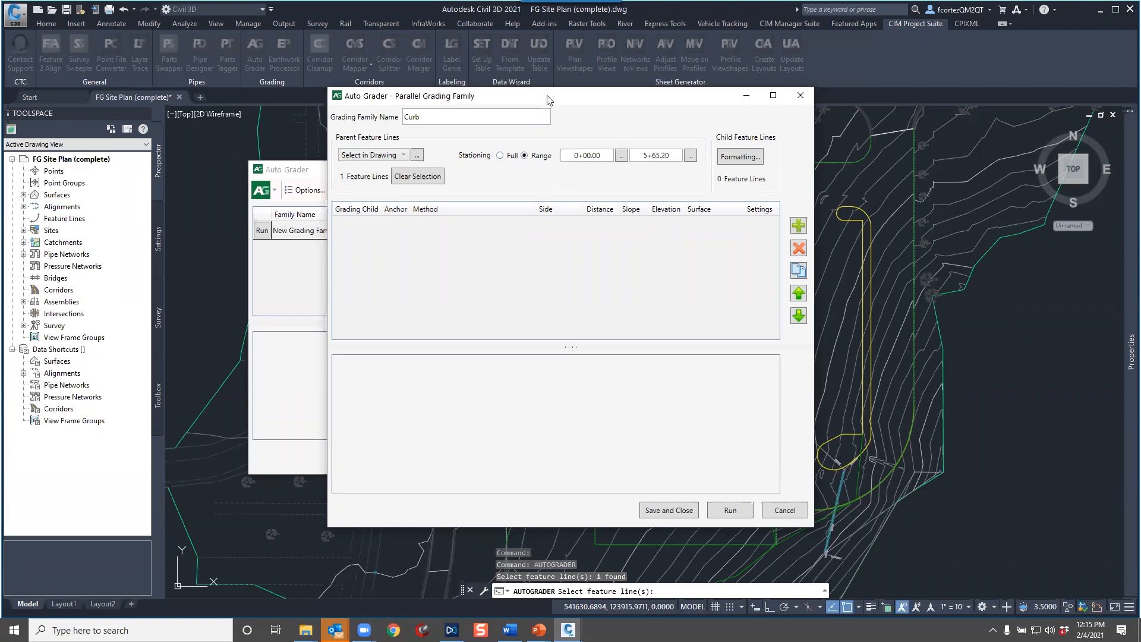
drag(548, 99, 488, 106)
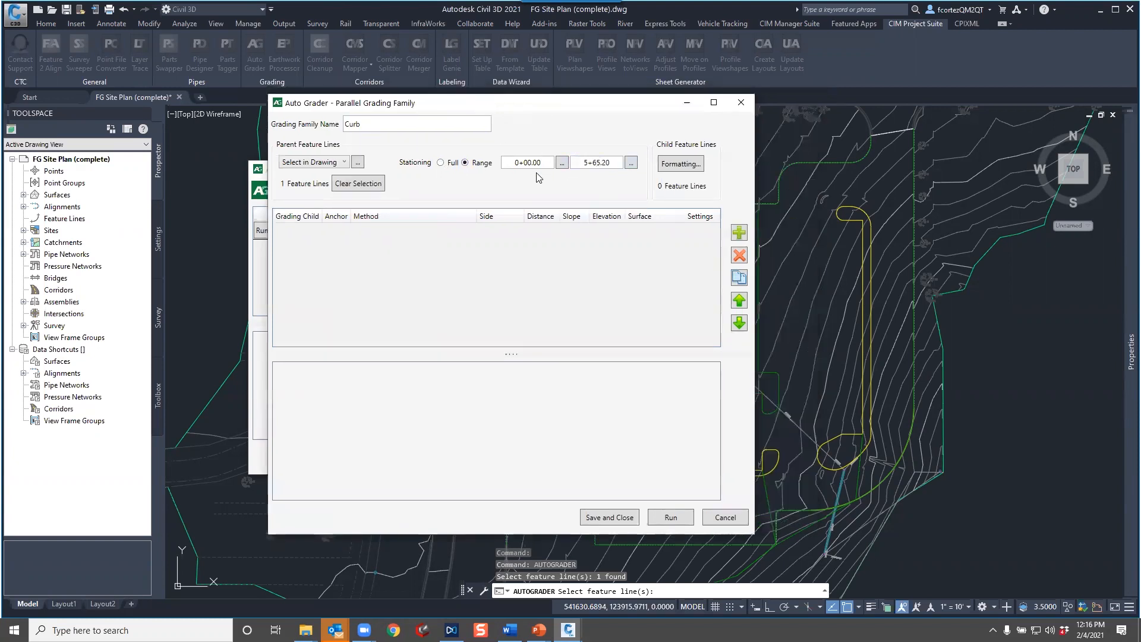
click(442, 164)
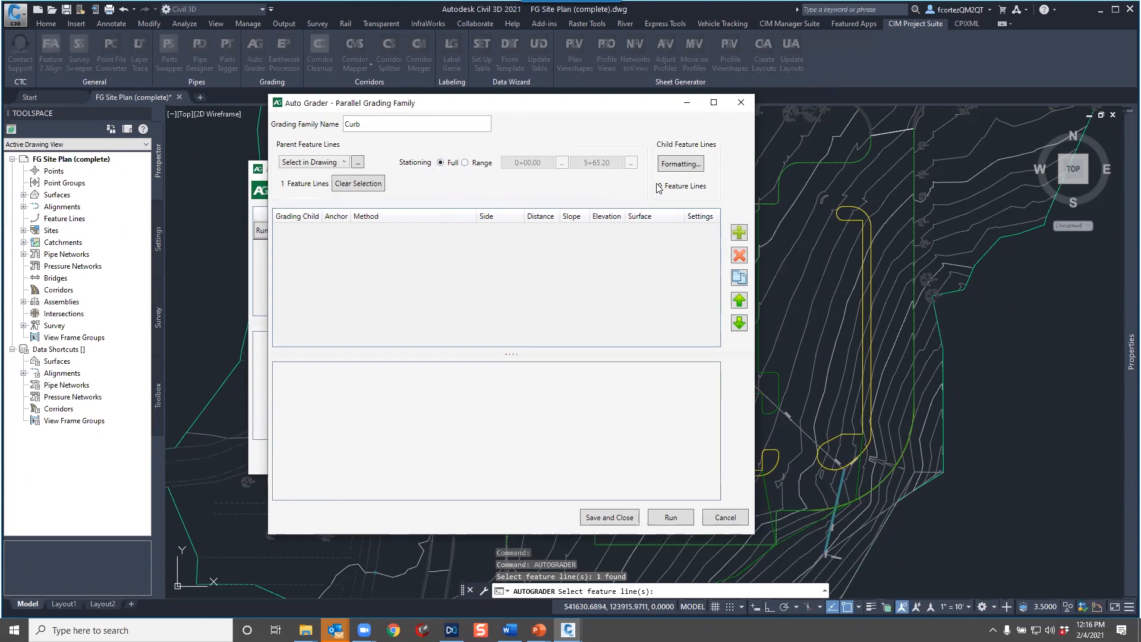
Format the family default child feature lines with layer C-TOPO-FEAT-FG breaklines, keeping the Basic Feature Line style and no site
click(681, 167)
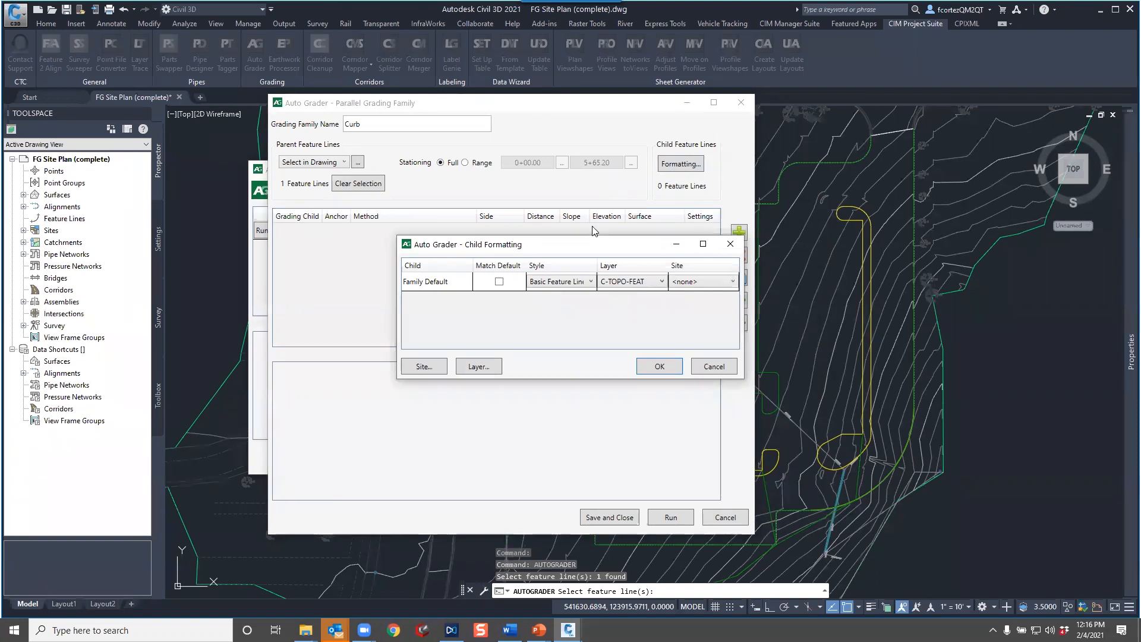
click(590, 282)
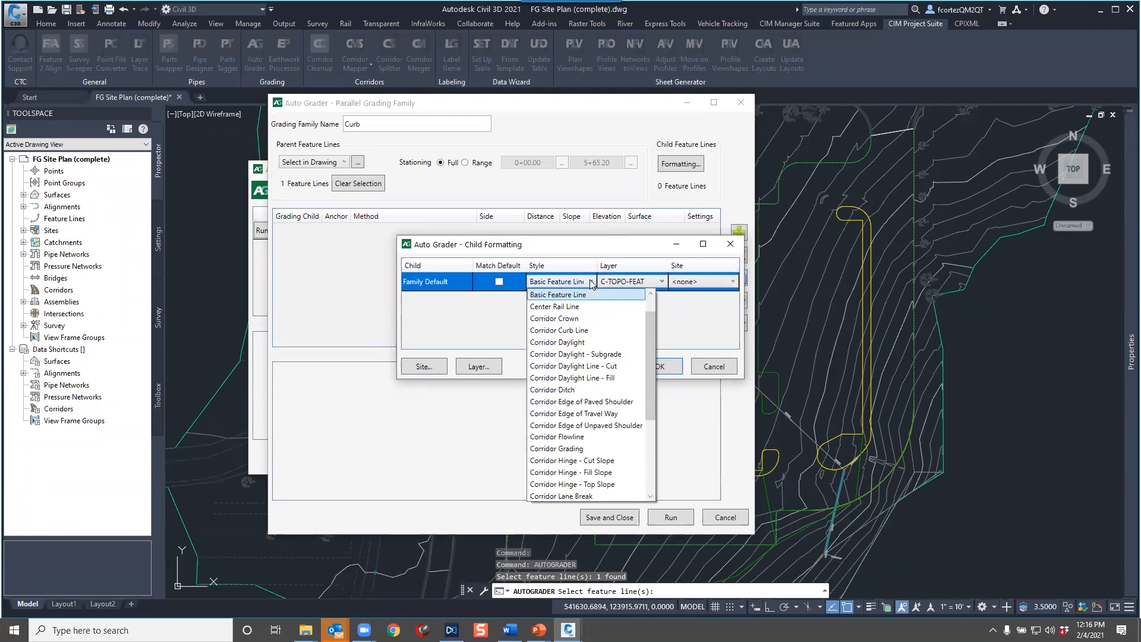
click(591, 283)
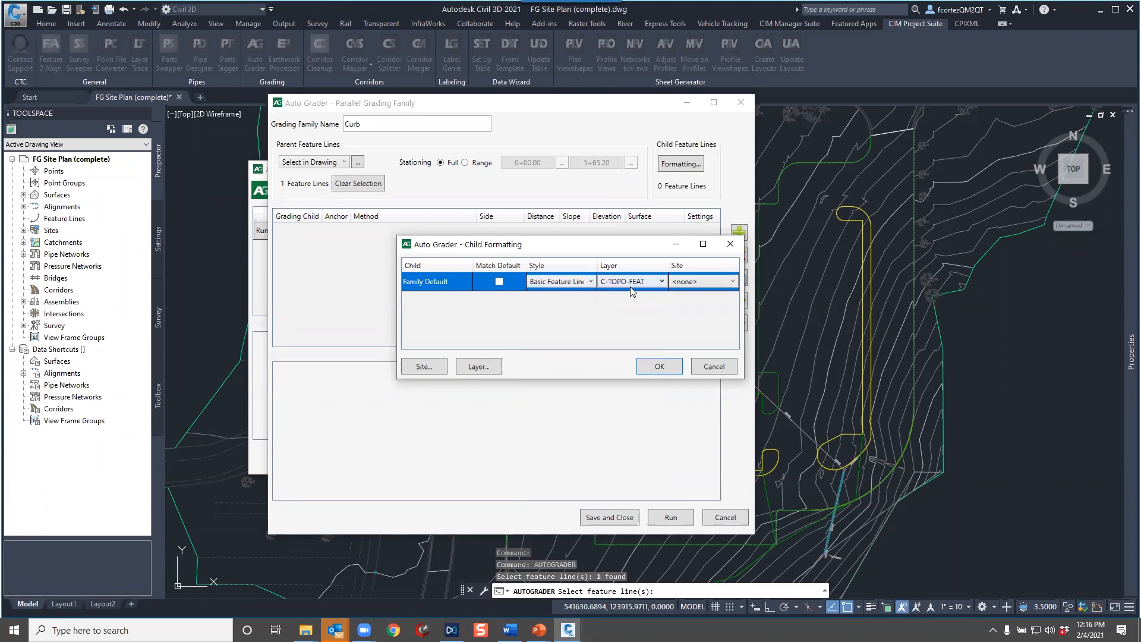
click(661, 282)
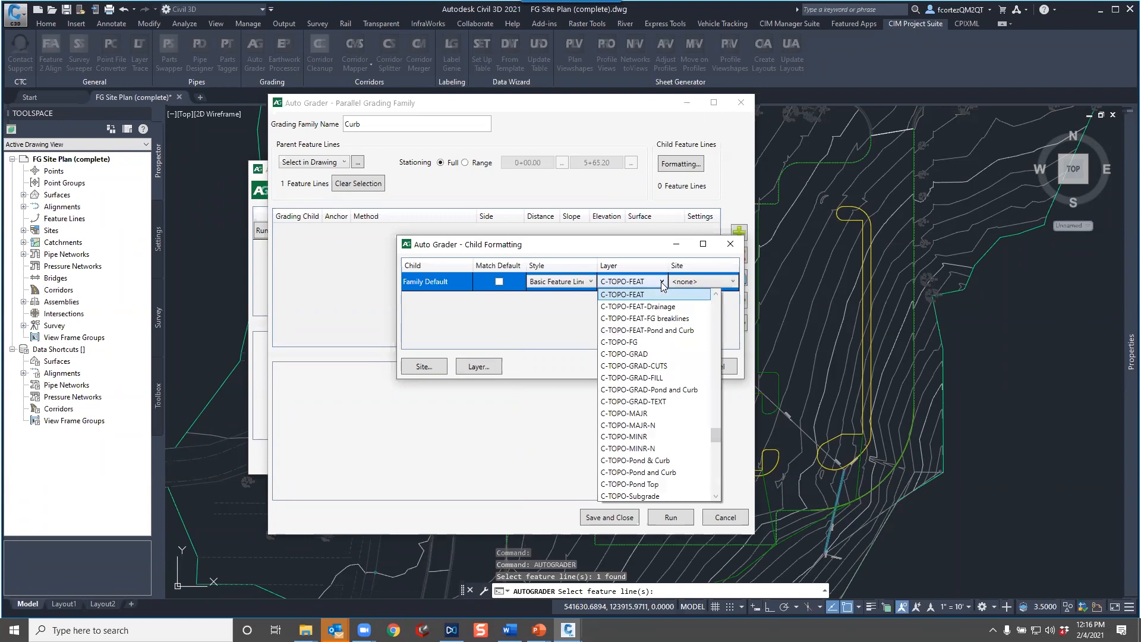
scroll(640, 332, up, 1)
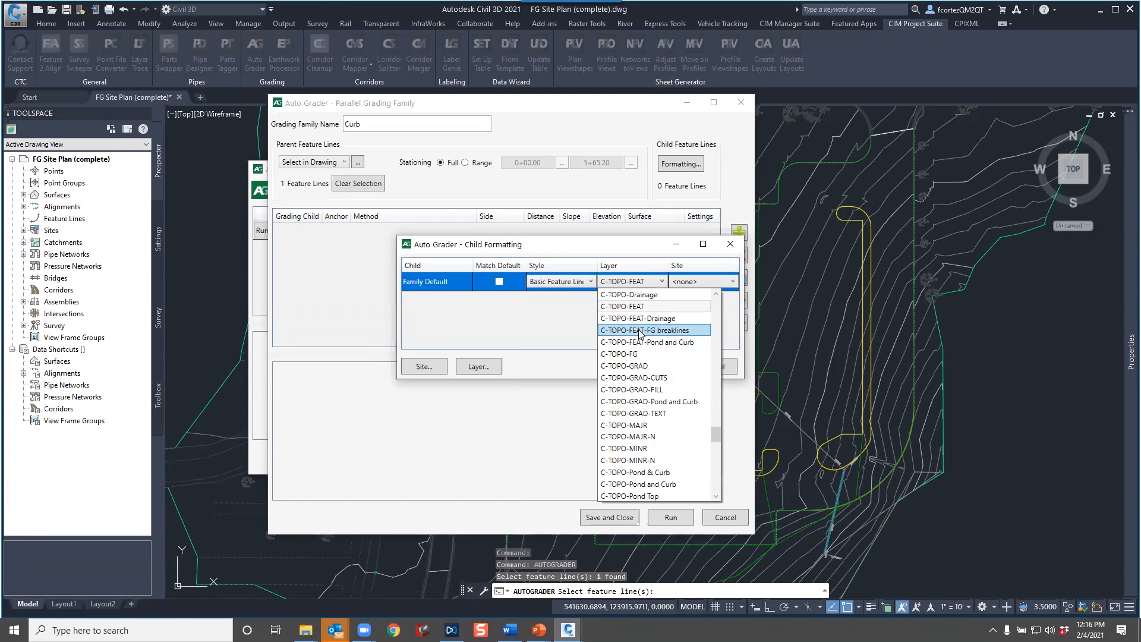
click(645, 331)
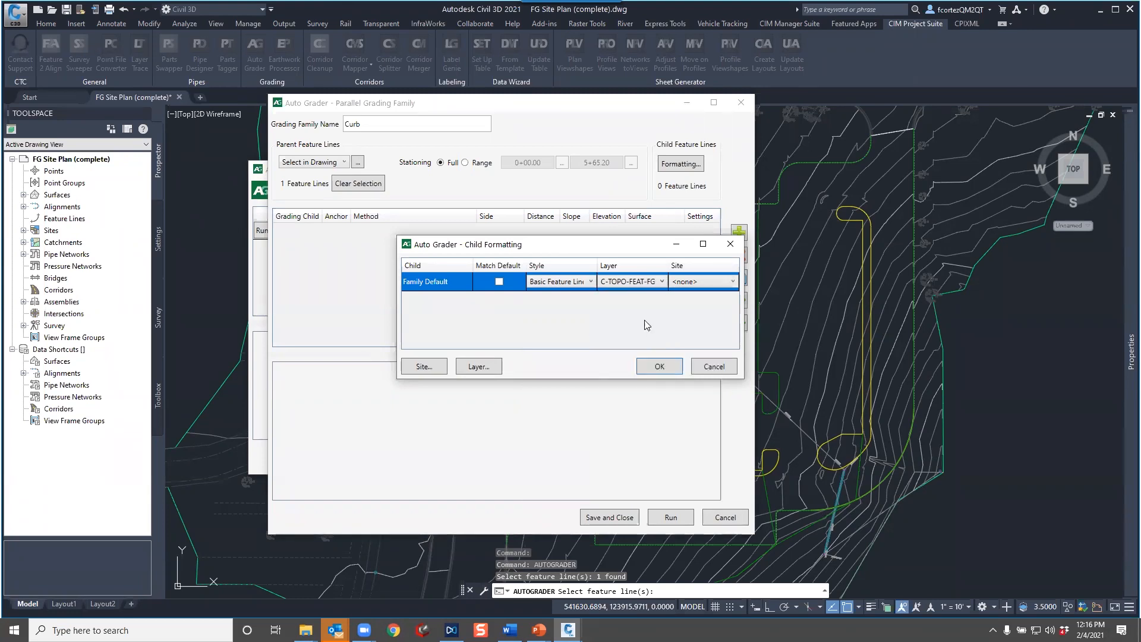
click(733, 282)
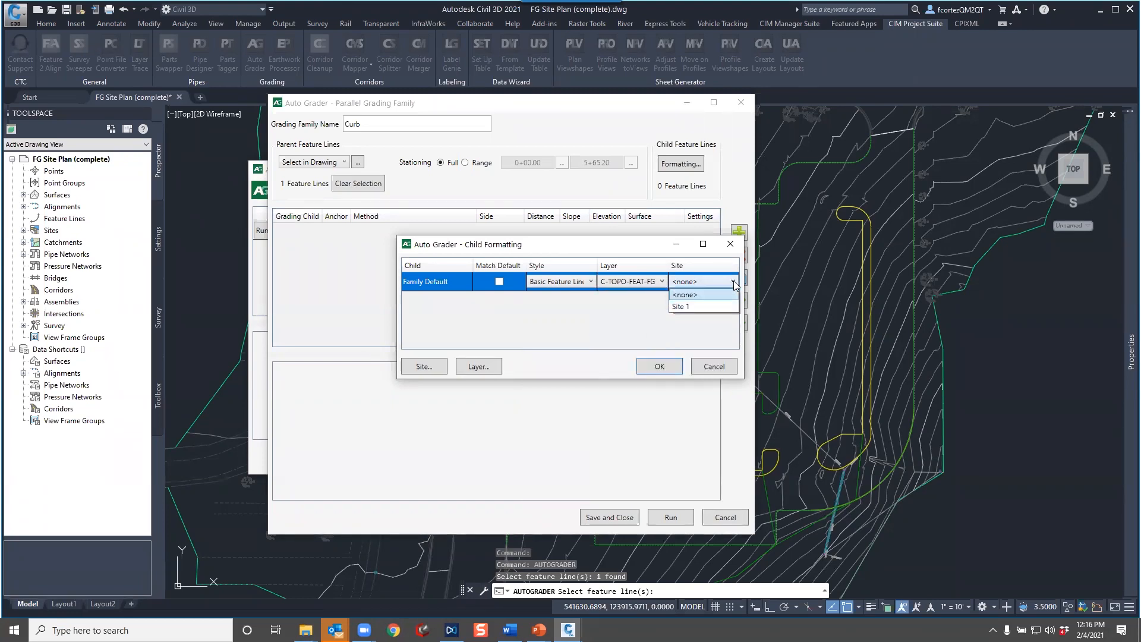
click(734, 283)
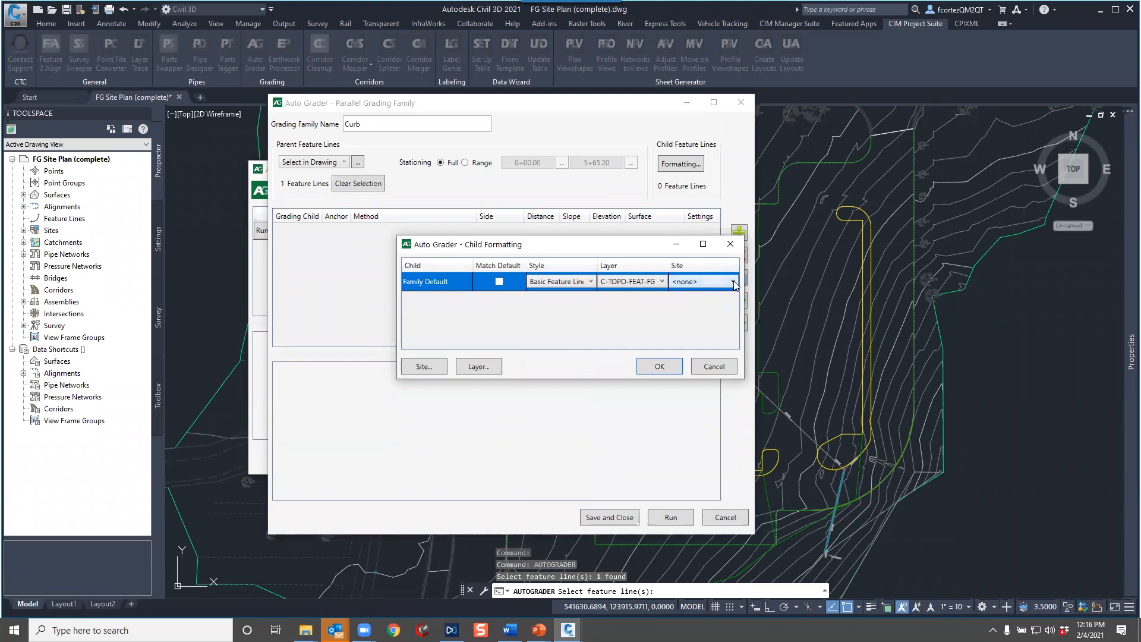
click(659, 367)
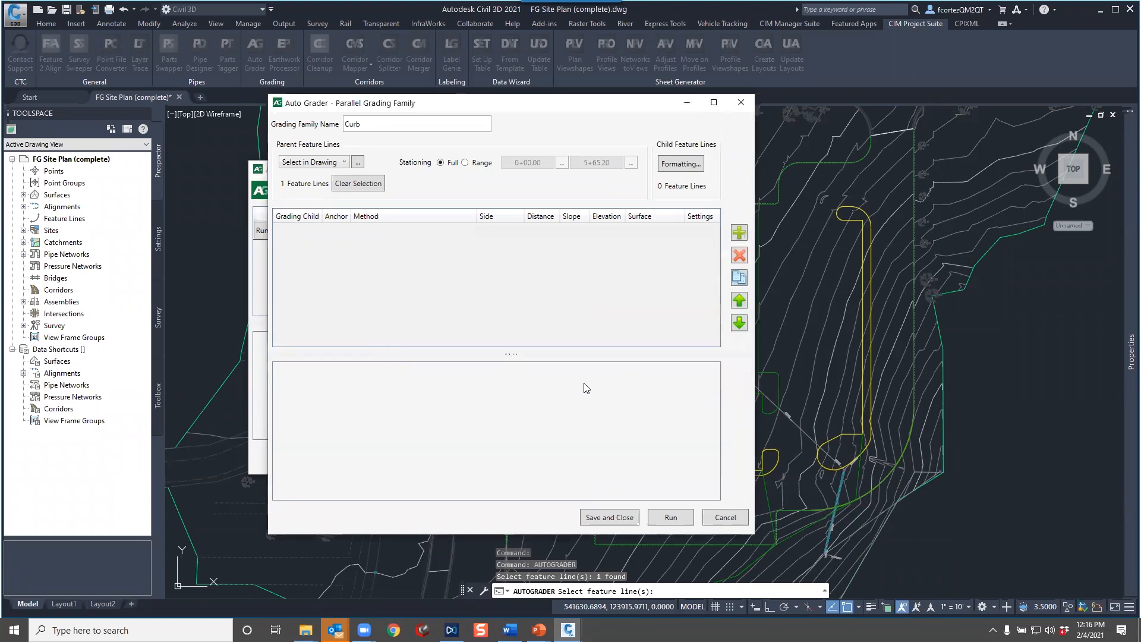
Add a child feature line to the Curb grading family and name it "TC"
click(740, 233)
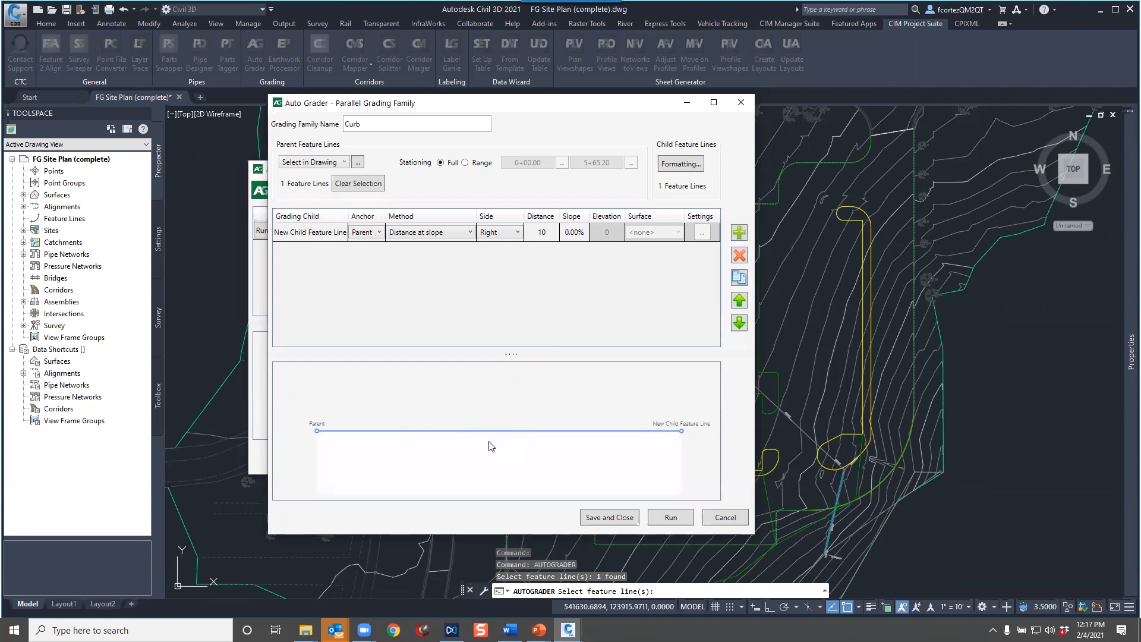
click(310, 233)
click(309, 232)
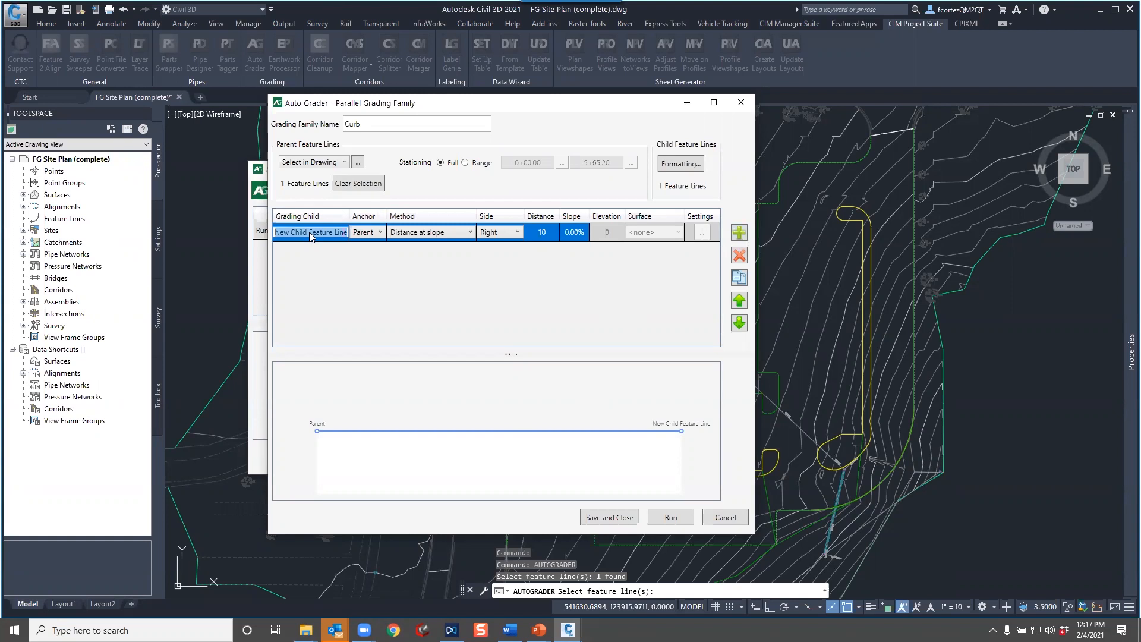
text(TC)
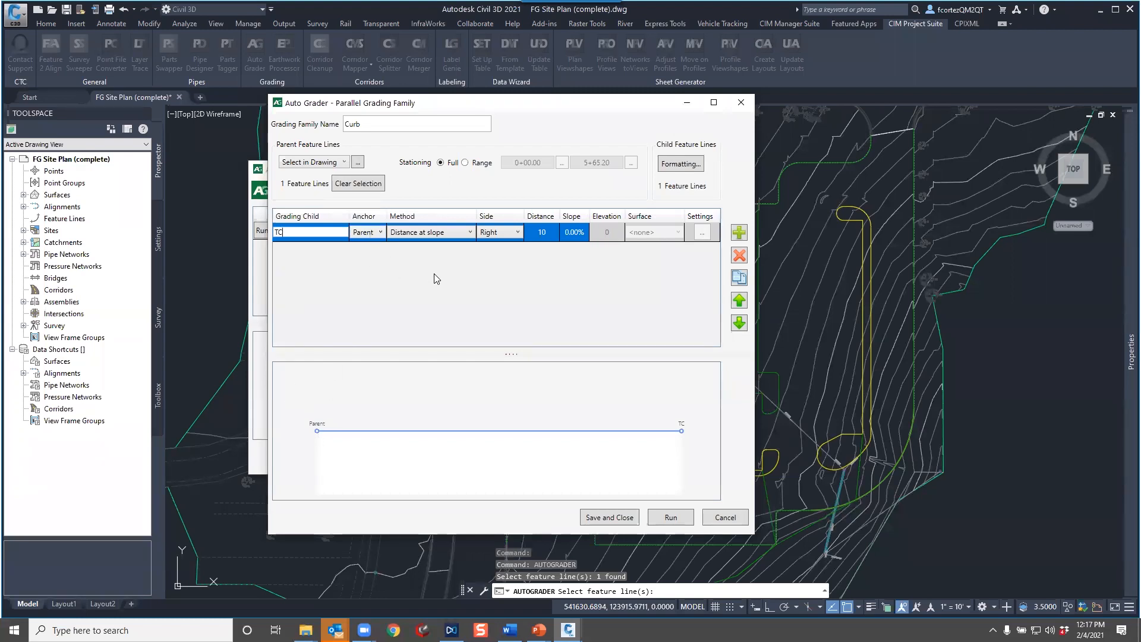
Set the TC child to the distance to relative elevation method on the left side, with distance 0.16 and elevation 0.50
click(470, 233)
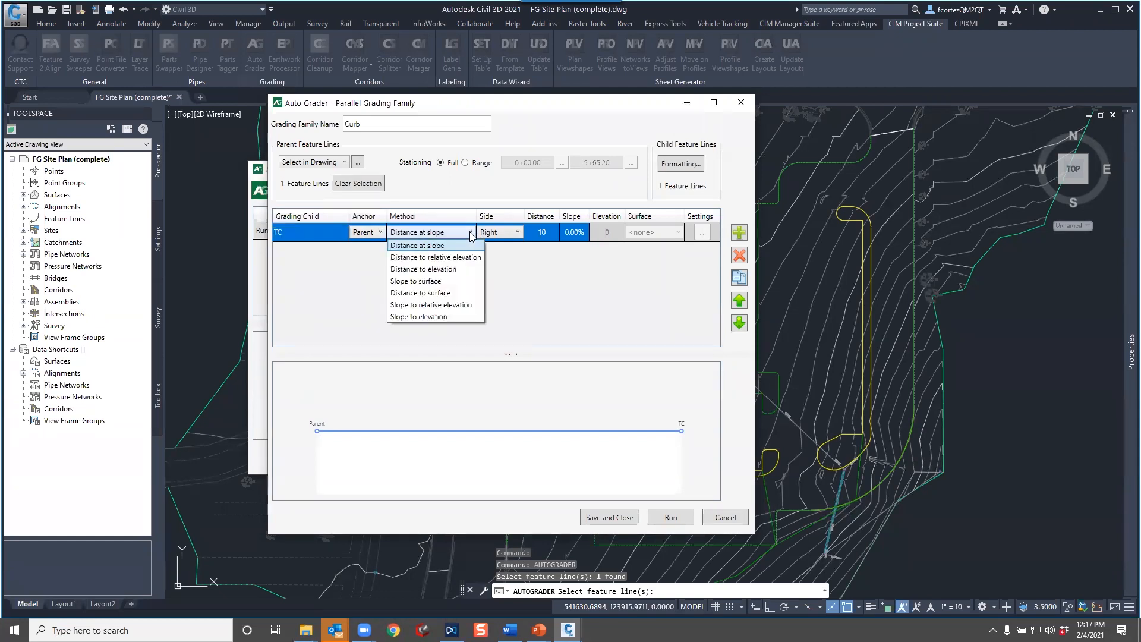
click(429, 259)
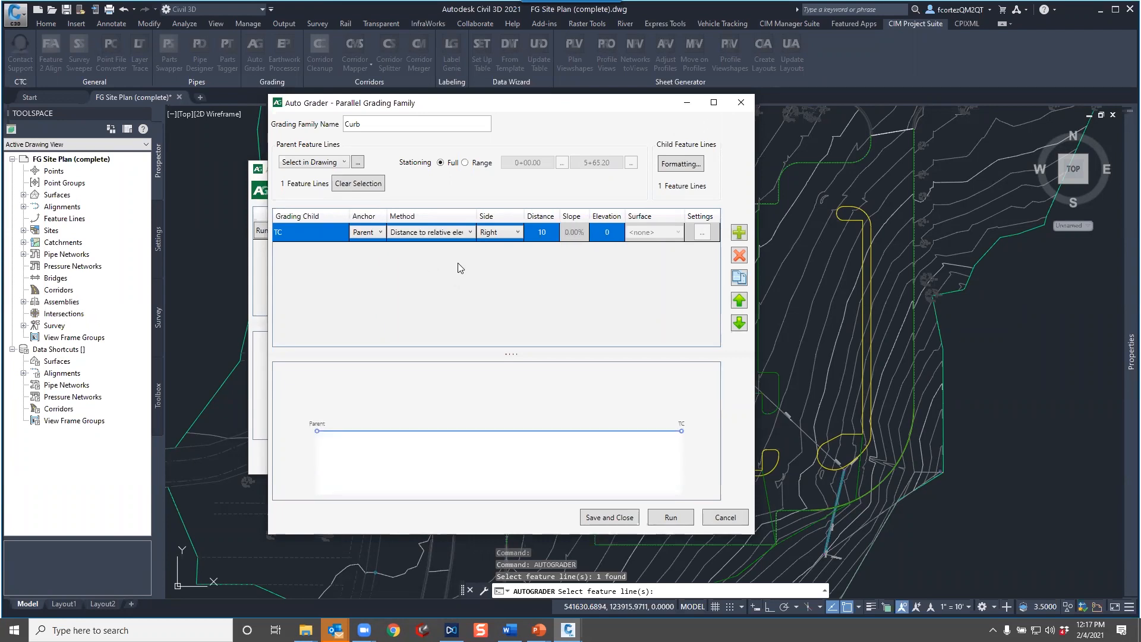
click(516, 233)
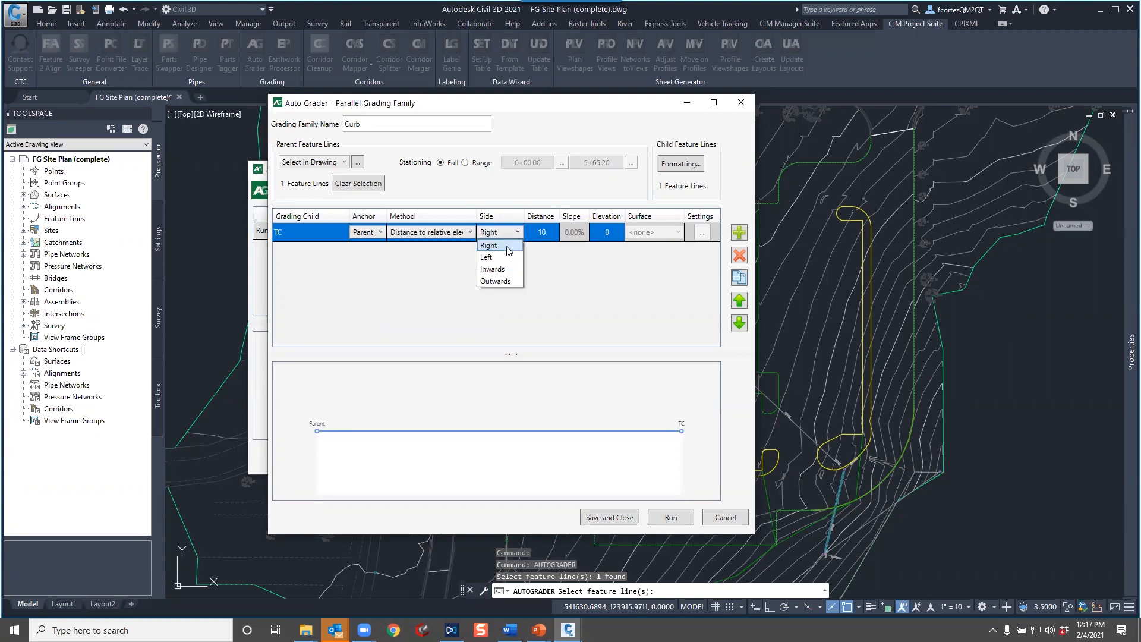
click(508, 255)
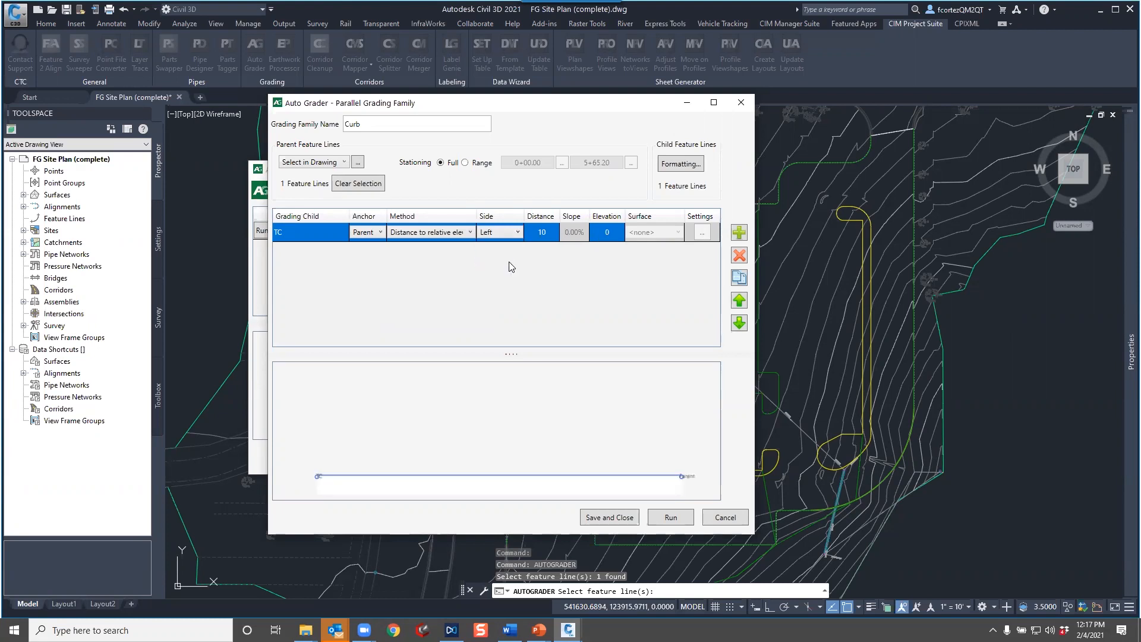
click(543, 234)
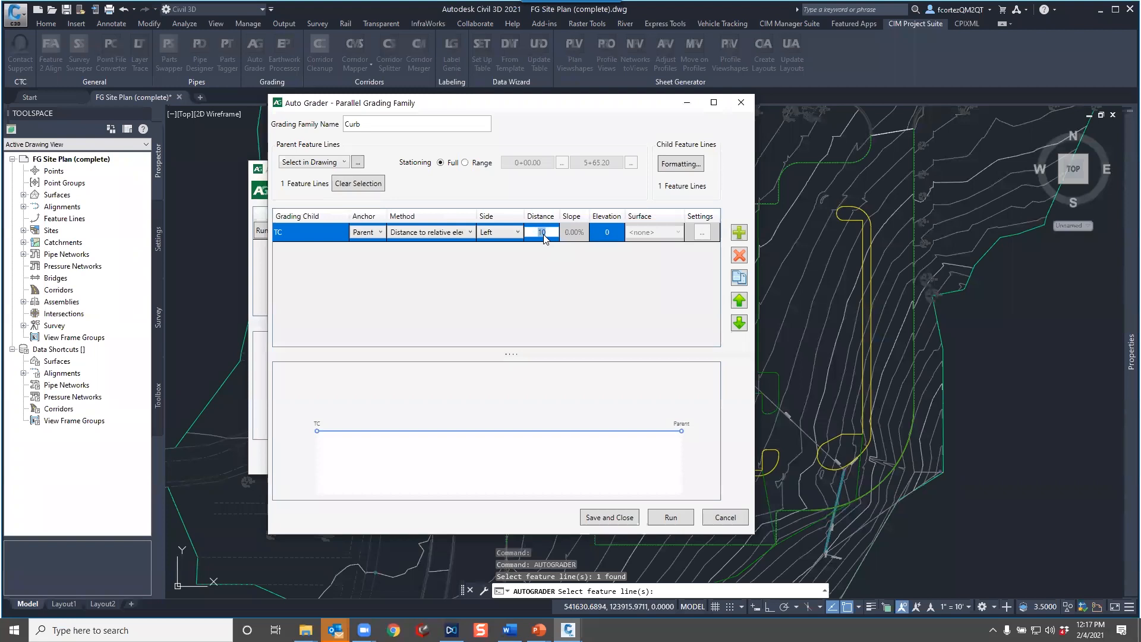
text(0.16)
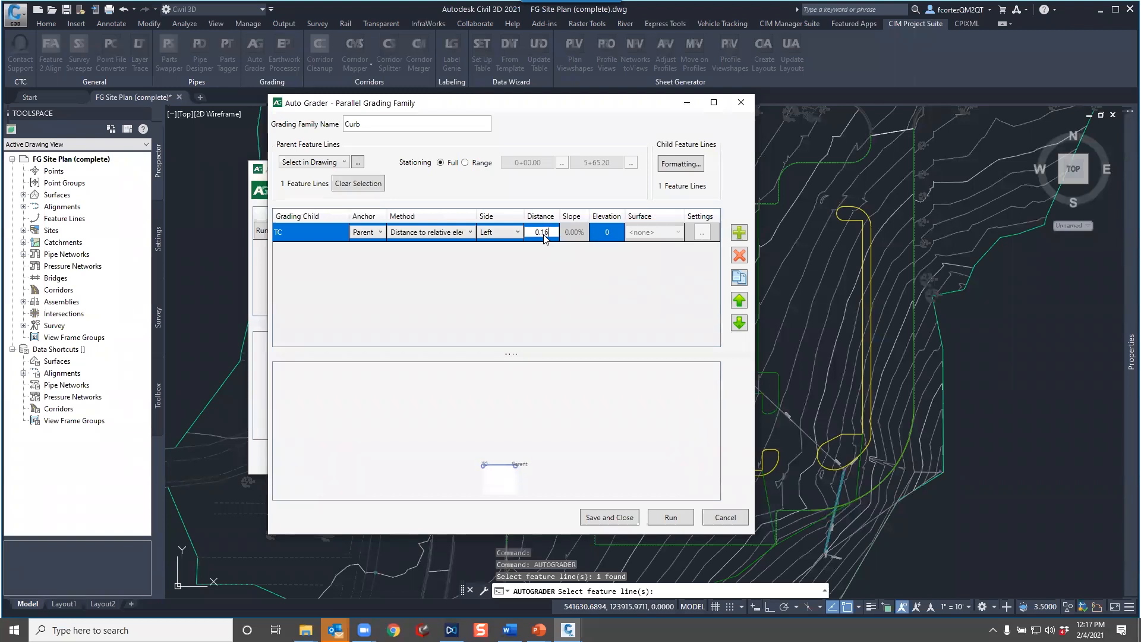
click(613, 232)
text(0.50)
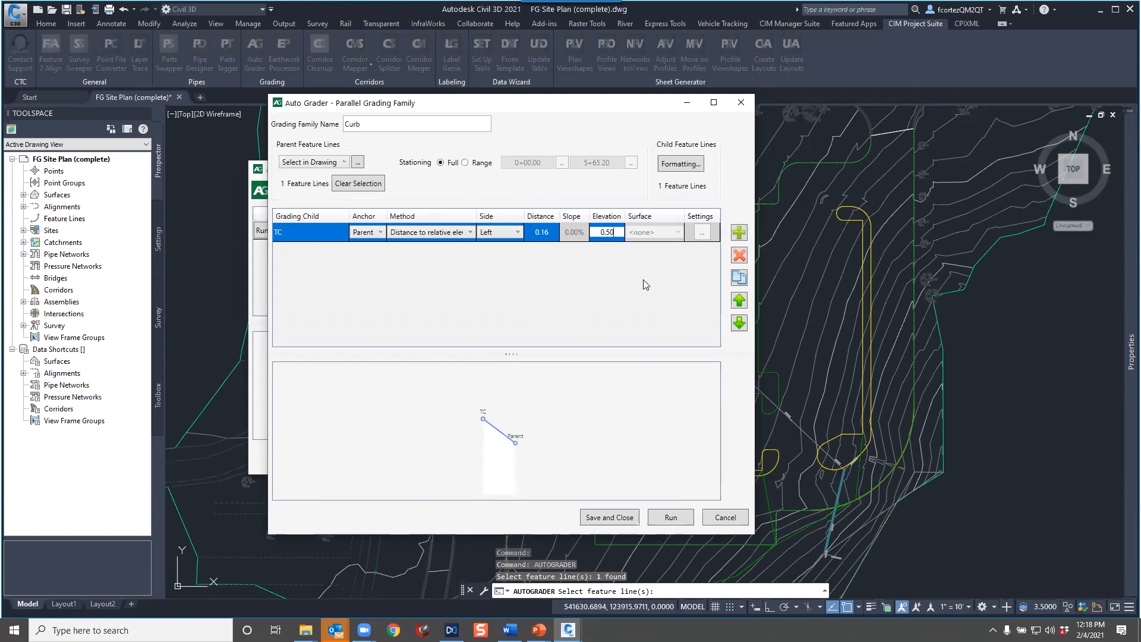
Add a second child feature line to the Curb grading family and name it "BC"
click(740, 236)
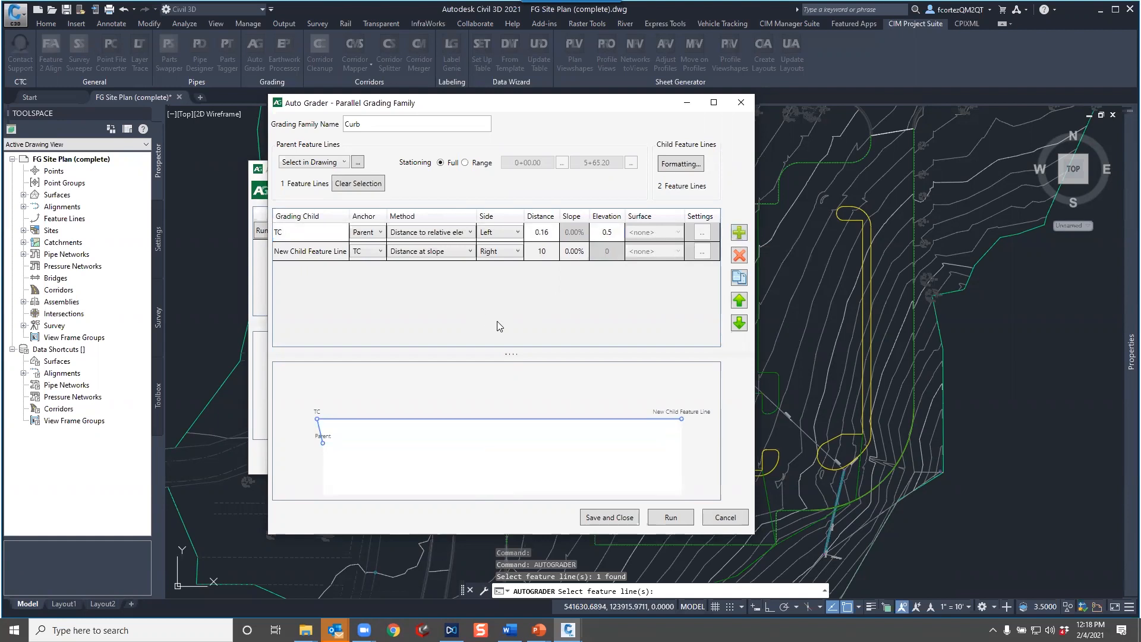
click(326, 252)
click(326, 253)
text(BC)
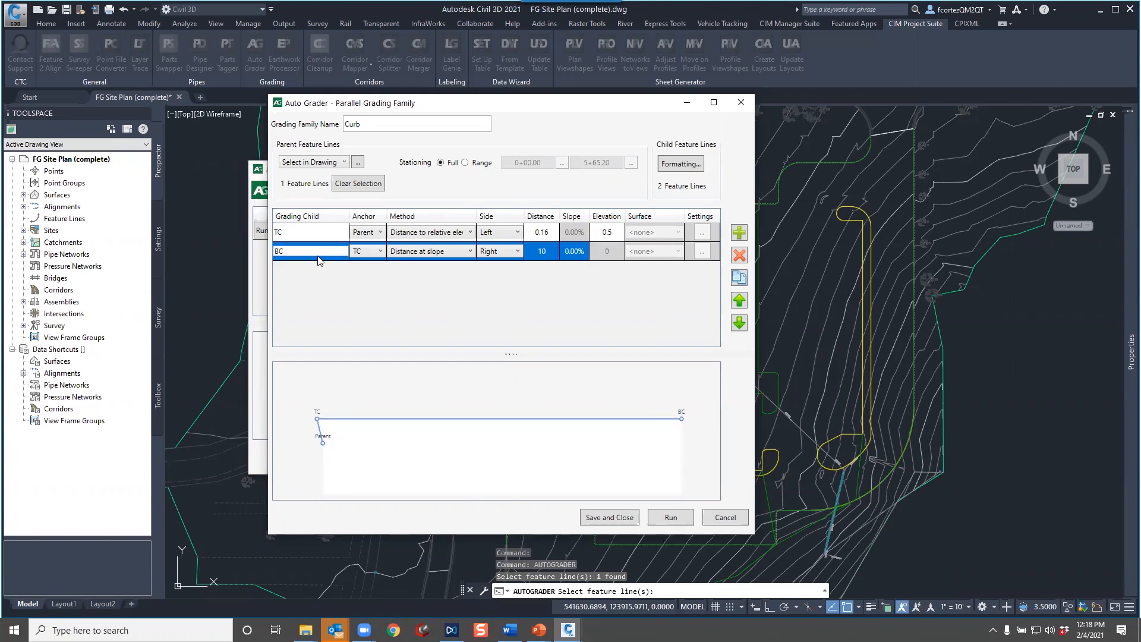
Anchor the BC child to TC with distance at slope on the left side, distance 0.34, and save the Curb family
click(380, 252)
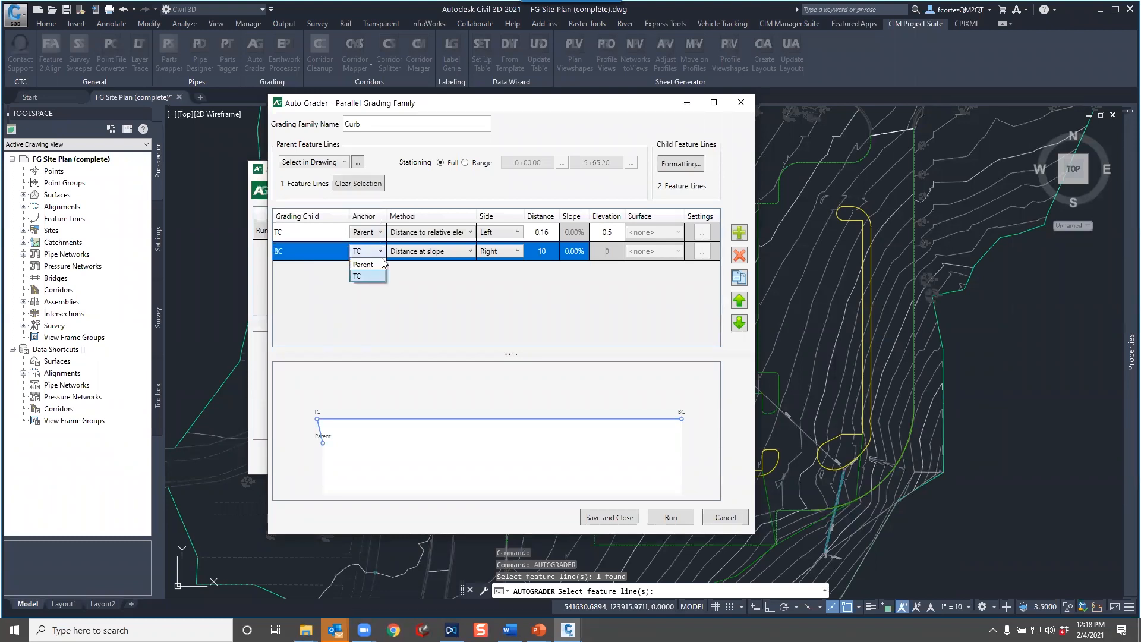
click(357, 277)
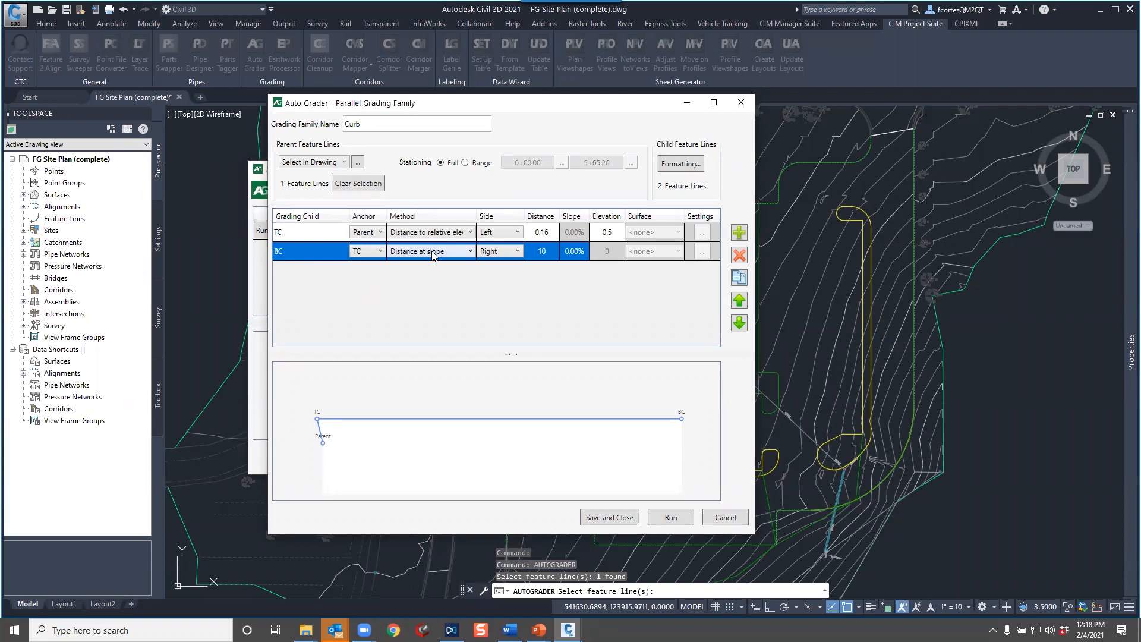
click(505, 252)
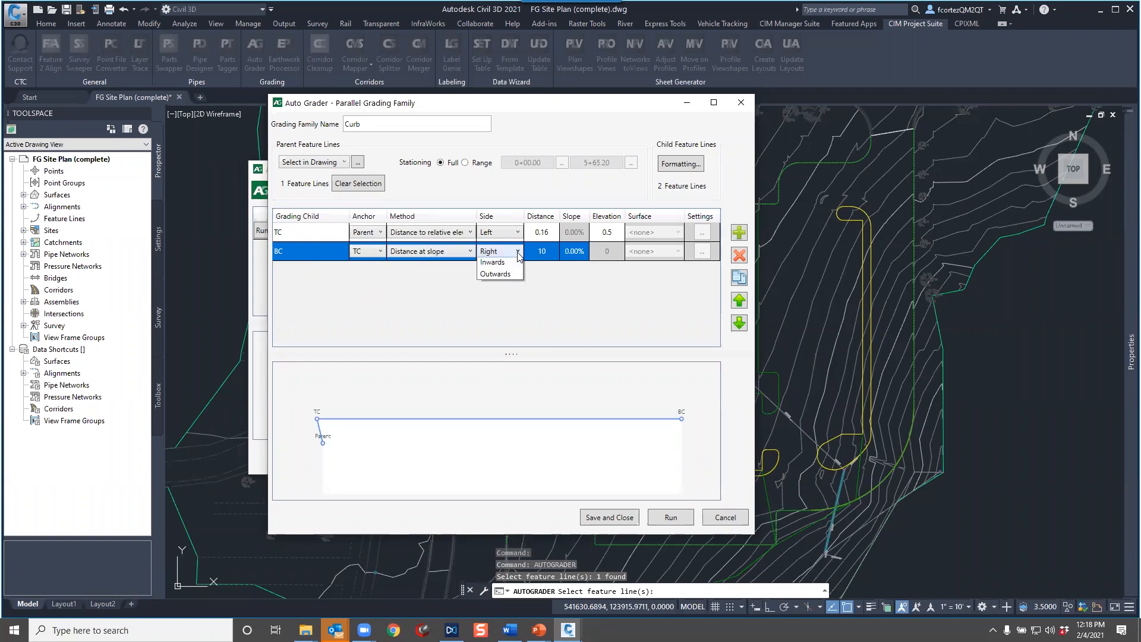
click(506, 275)
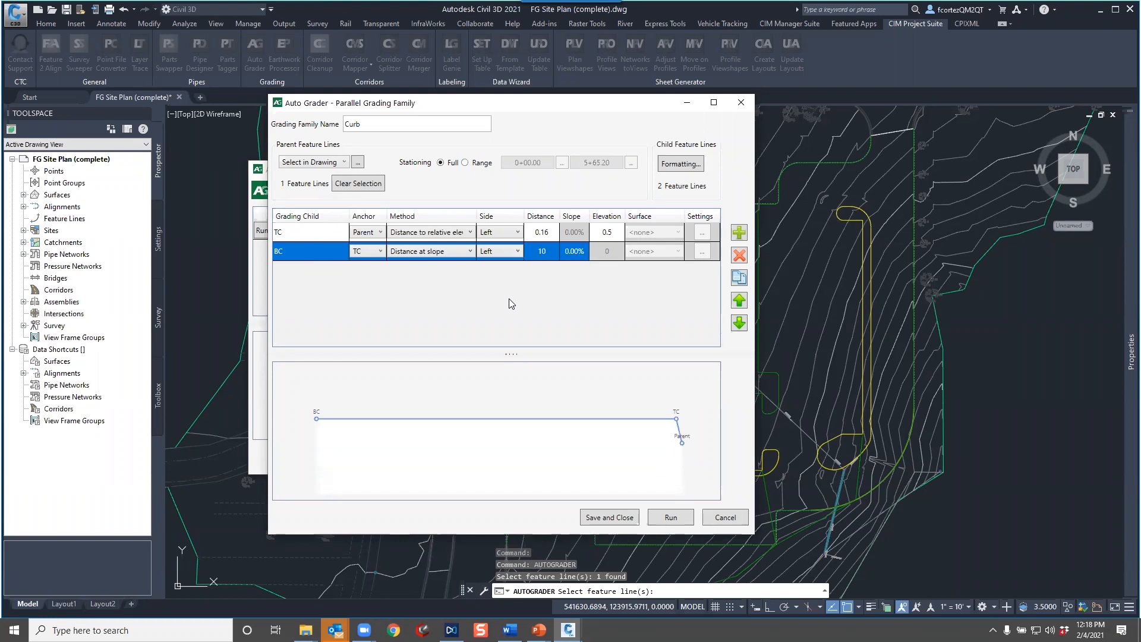
click(545, 250)
text(0.34)
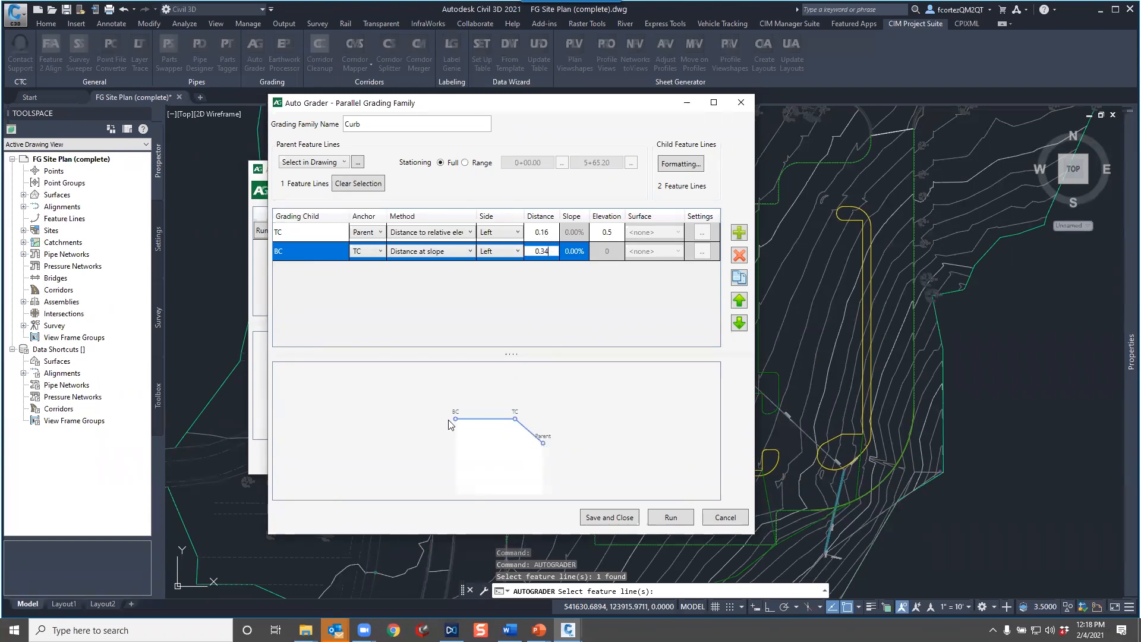
click(576, 254)
click(603, 517)
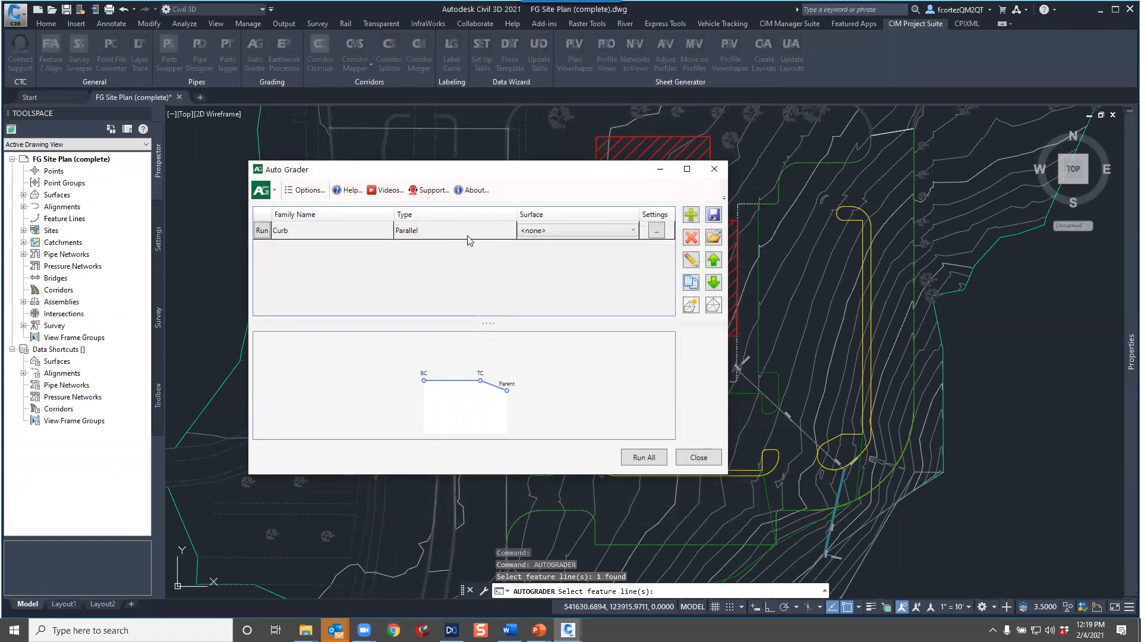
click(551, 230)
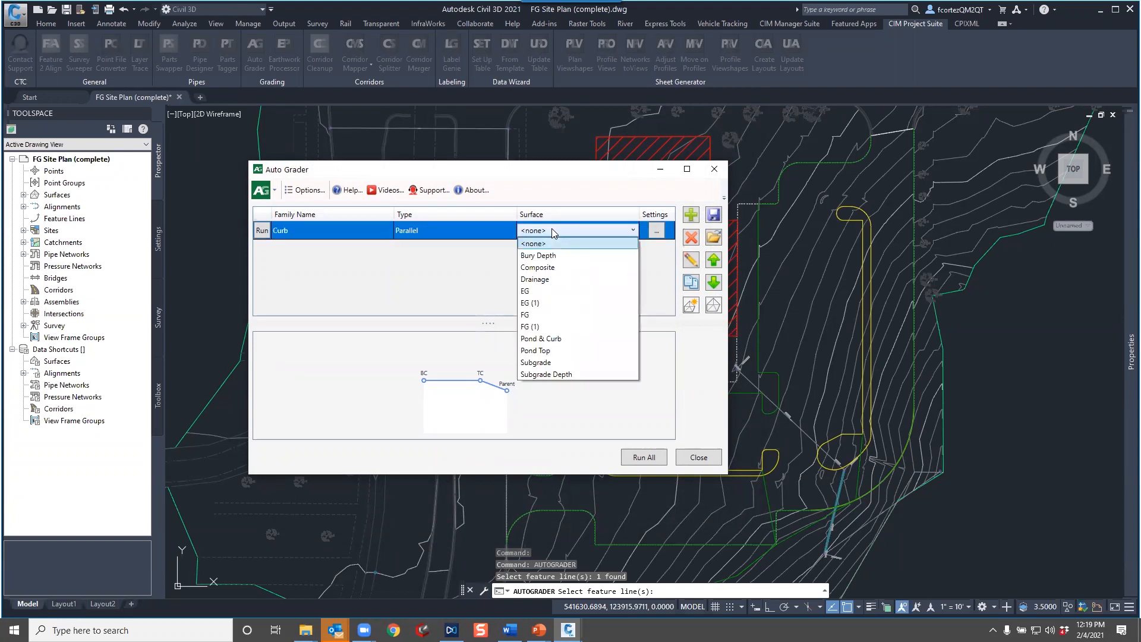
click(479, 277)
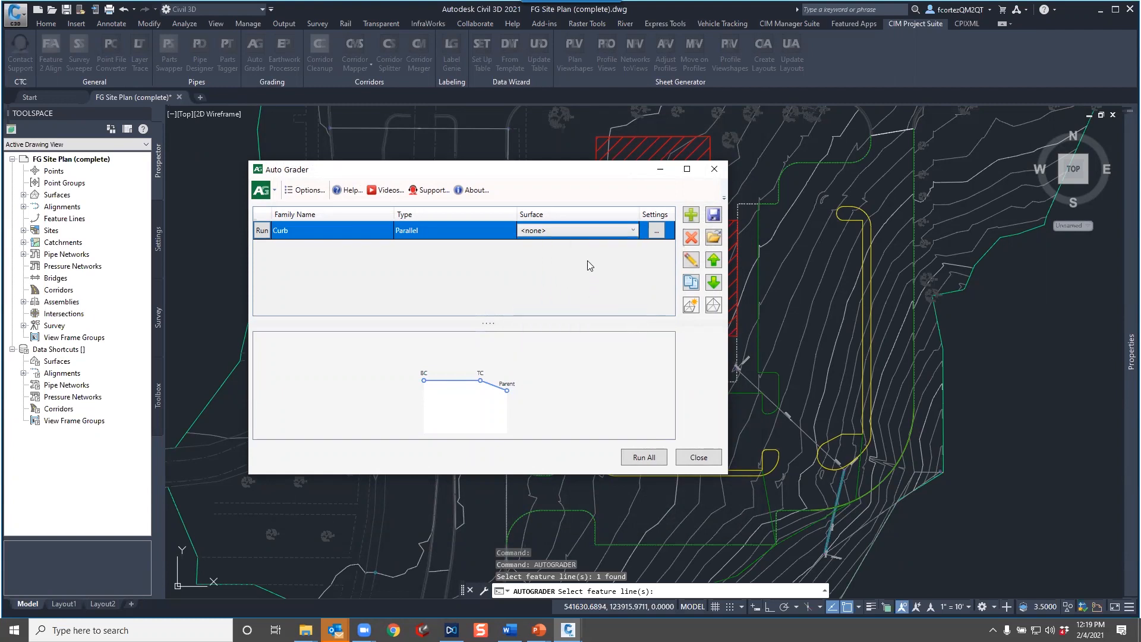
click(633, 231)
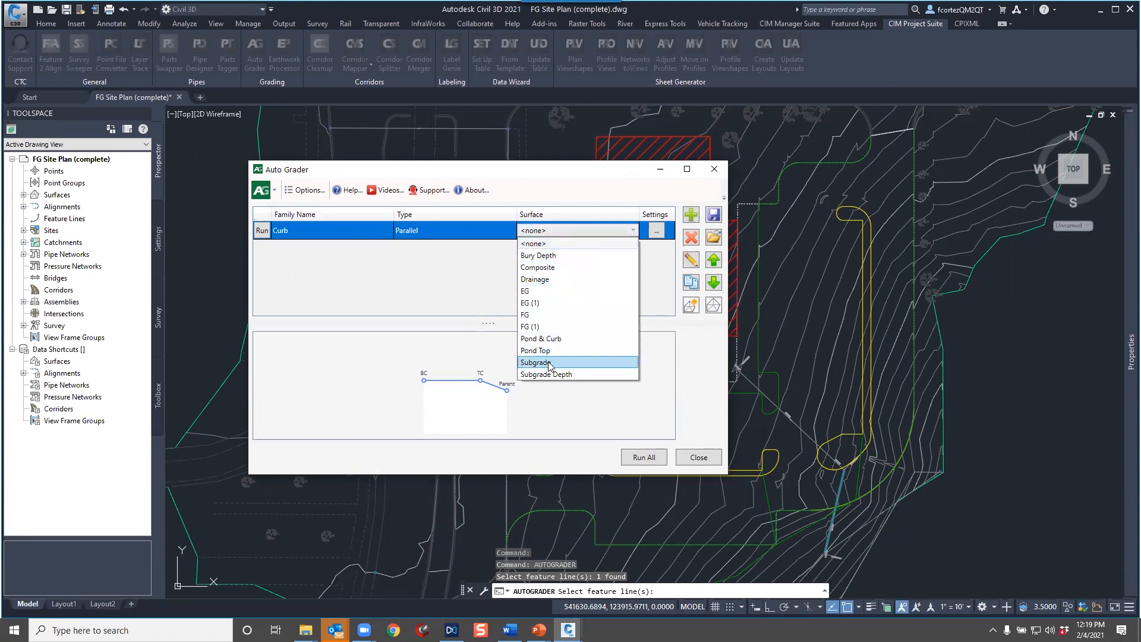
click(486, 267)
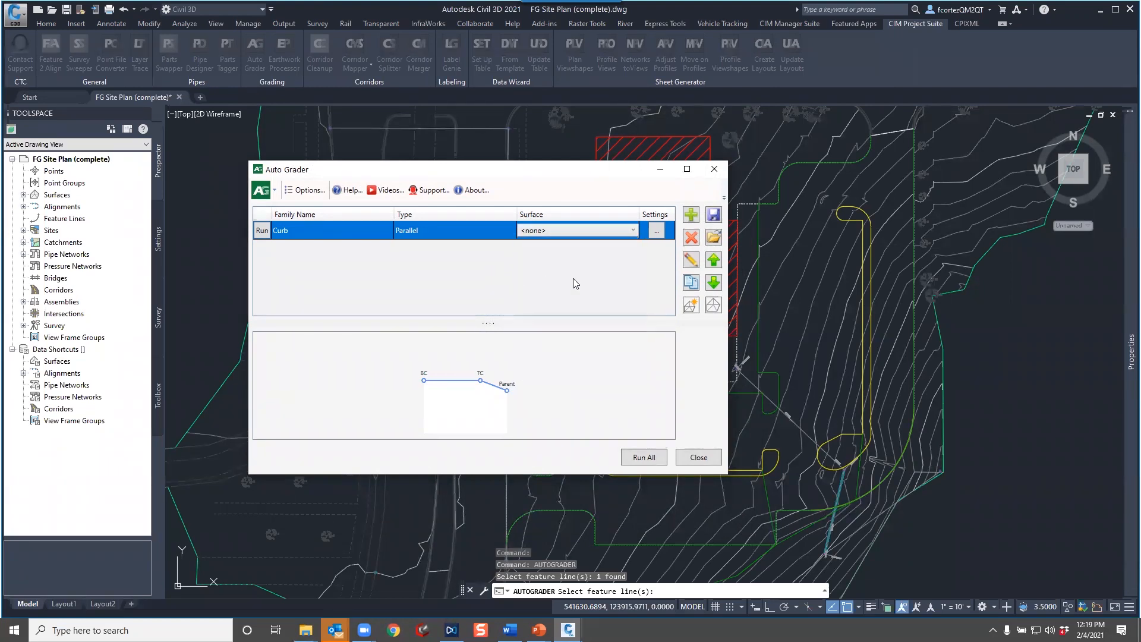
Create a TIN surface named "Overall Grading" with the Contours 1' and 5' (Design) style and Global render material
click(691, 306)
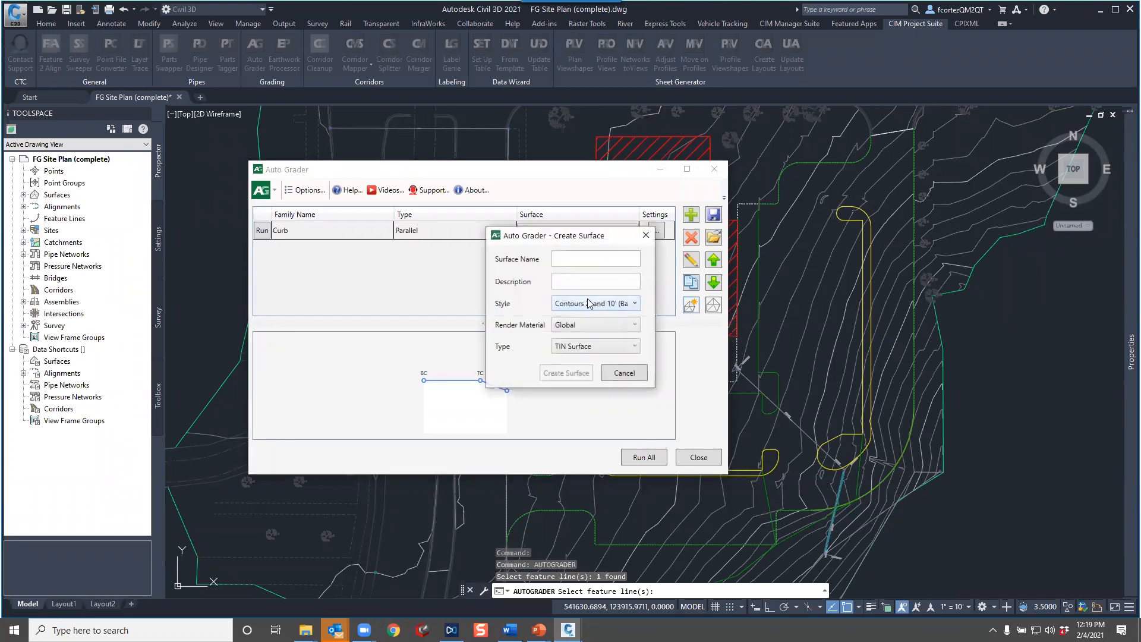
click(575, 259)
text(Overall)
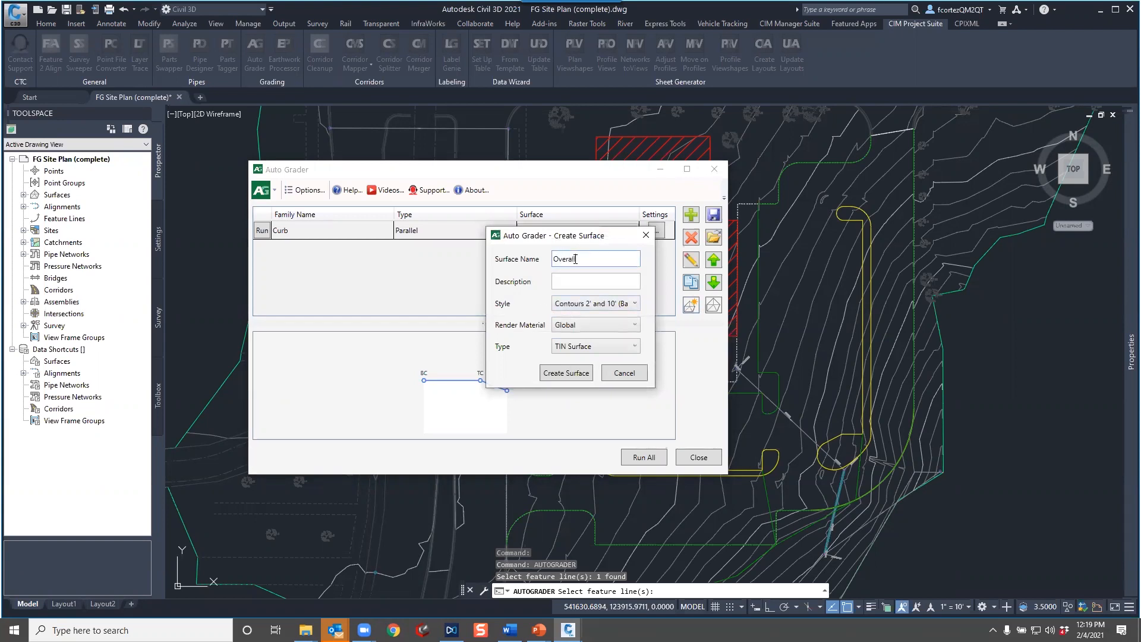
text( Grading)
click(572, 280)
click(624, 303)
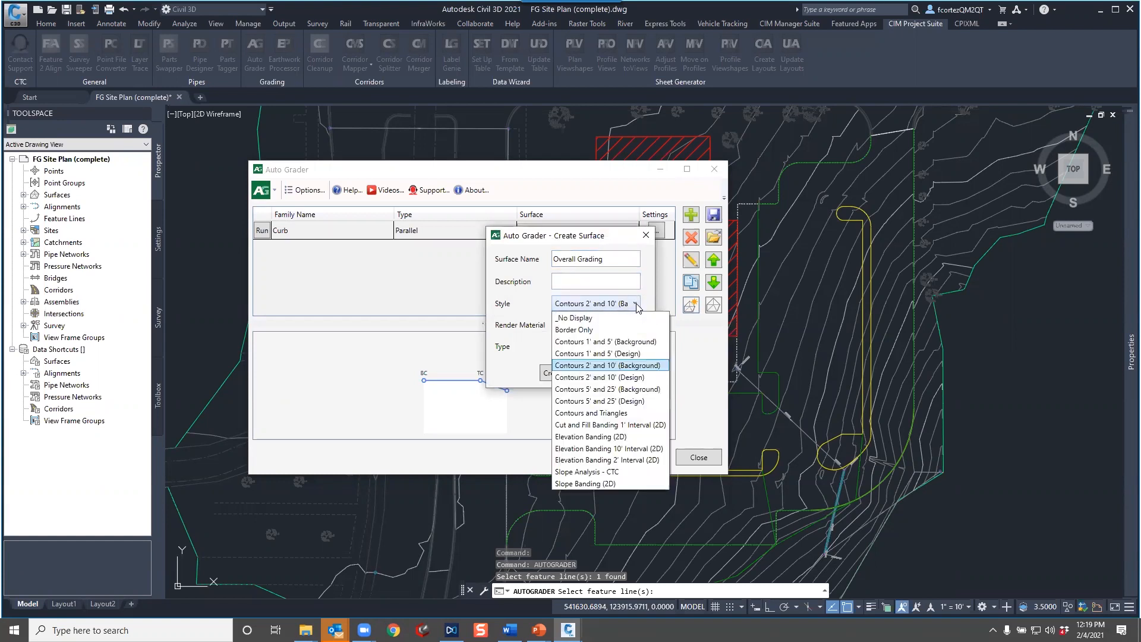
click(575, 354)
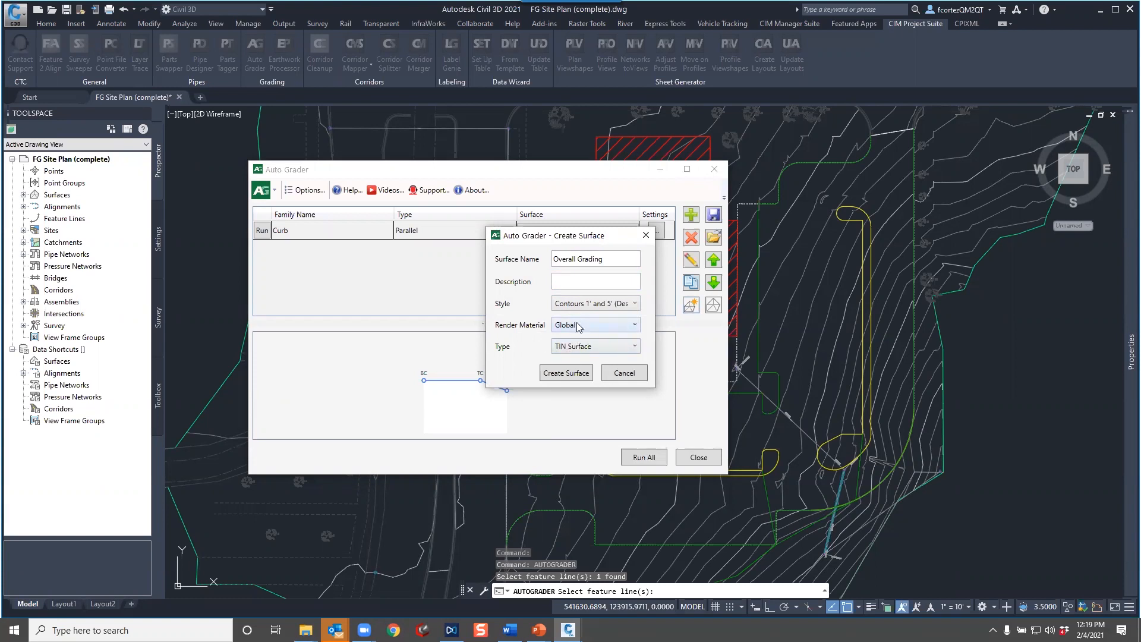
click(567, 373)
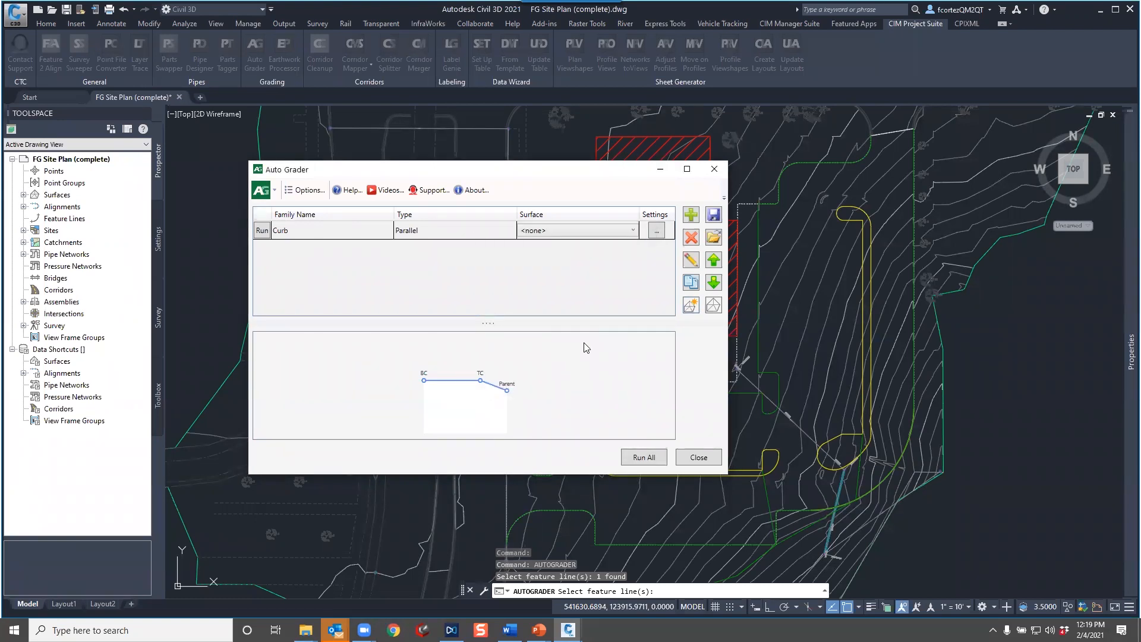
Assign the Overall Grading surface to the Curb family, and run the family to generate its feature lines and surface
click(634, 231)
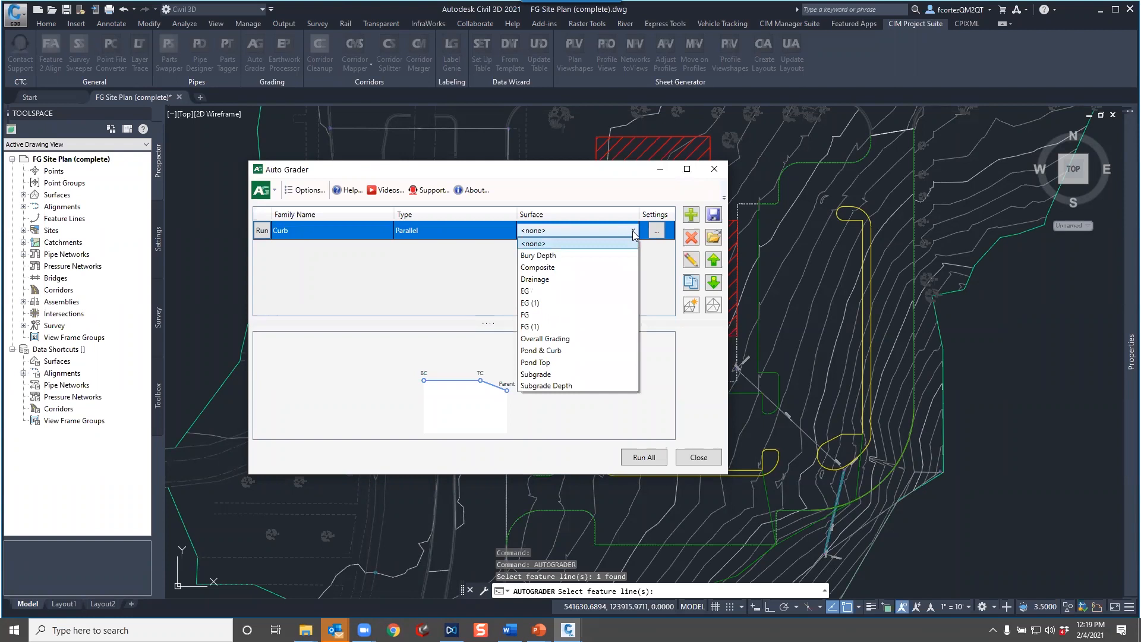
click(549, 339)
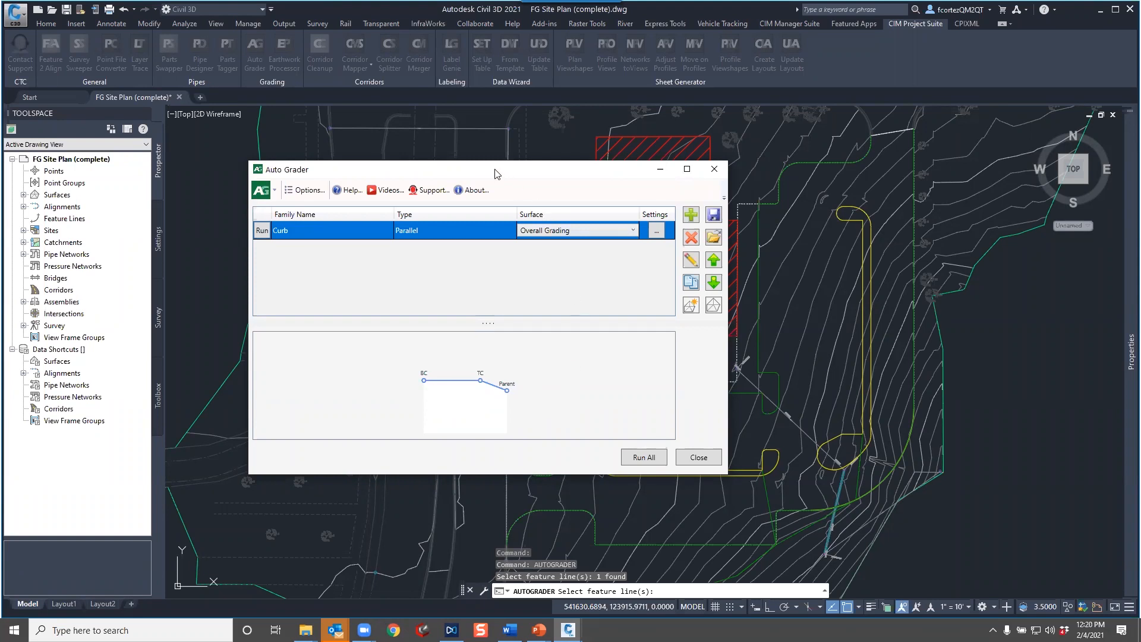
drag(494, 174, 313, 153)
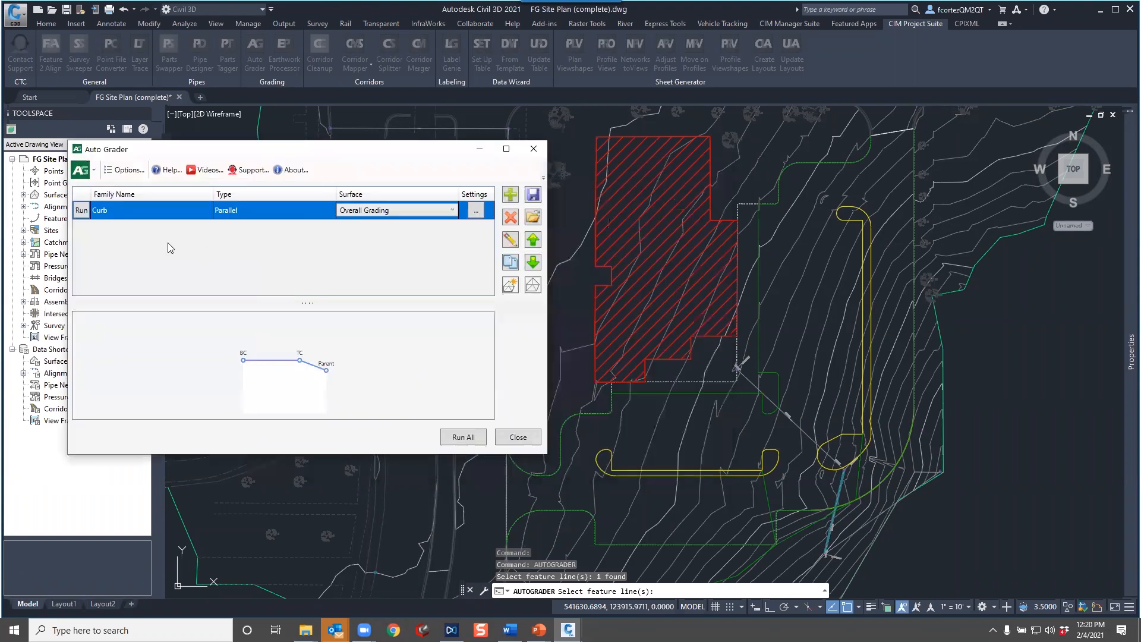
click(81, 210)
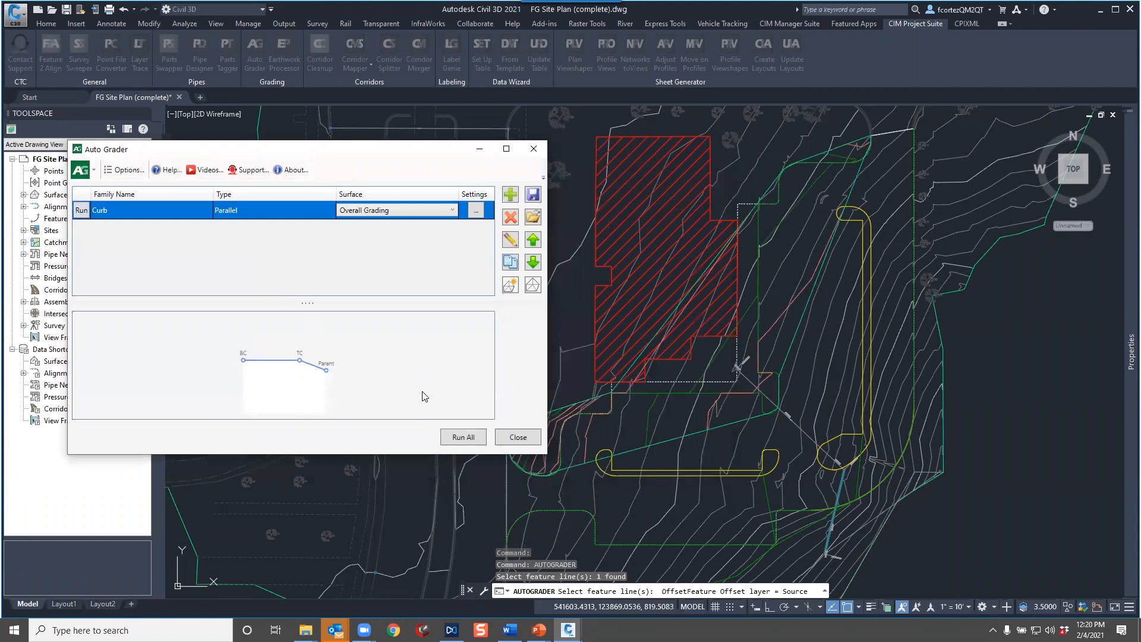
click(476, 439)
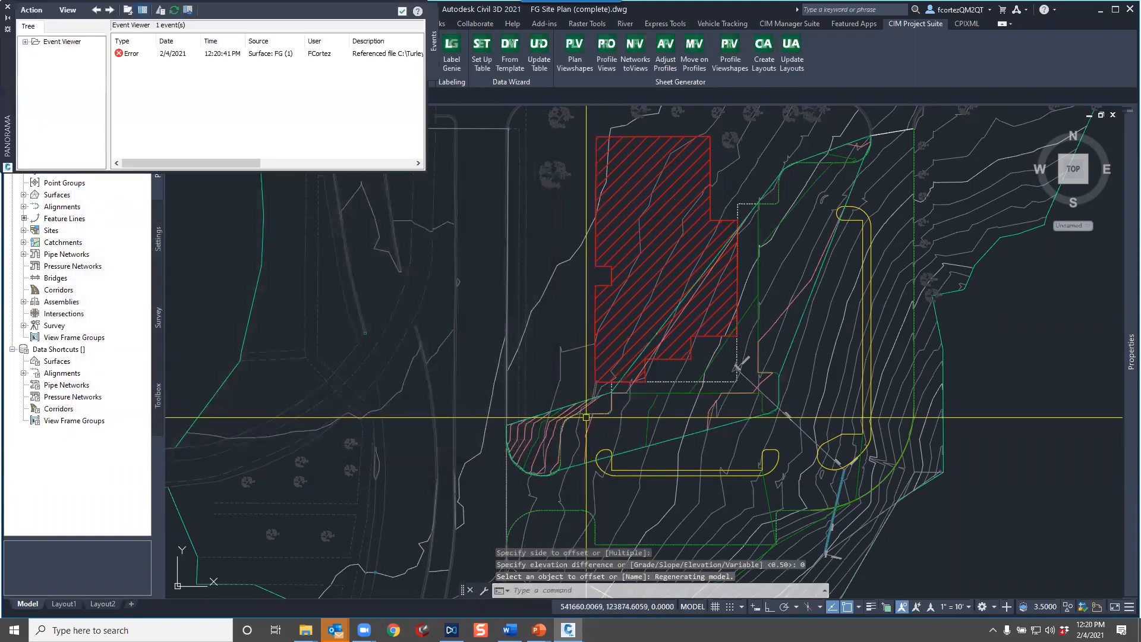
click(401, 10)
Thaw the C-TOPO-FEAT-FG breaklines layer that holds the generated curb feature lines
scroll(673, 391, up, 6)
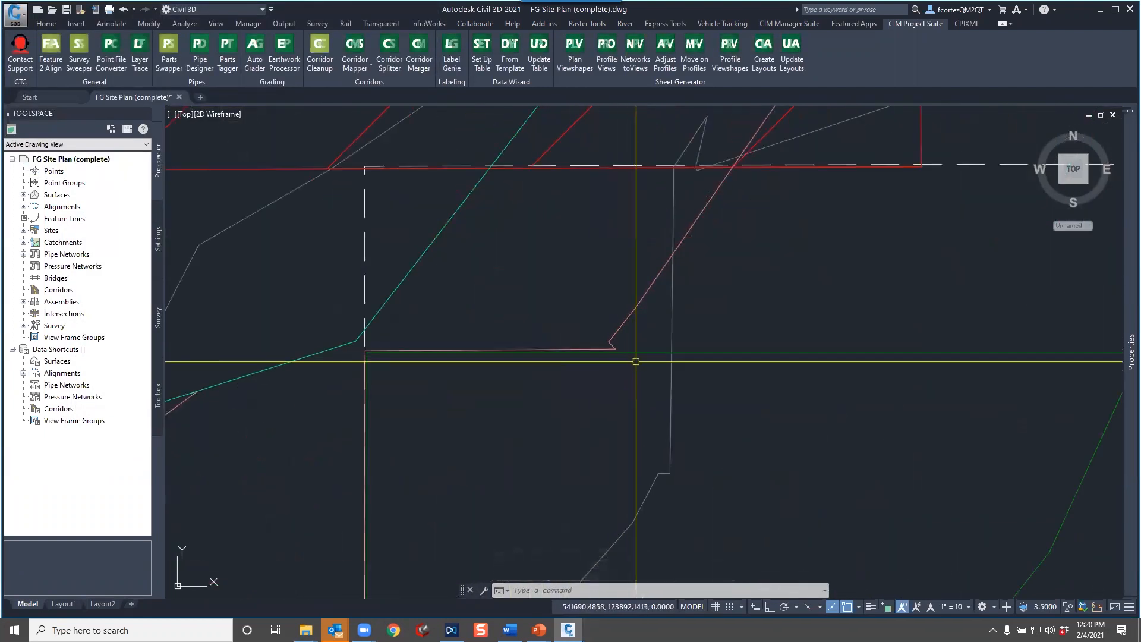
scroll(725, 422, down, 2)
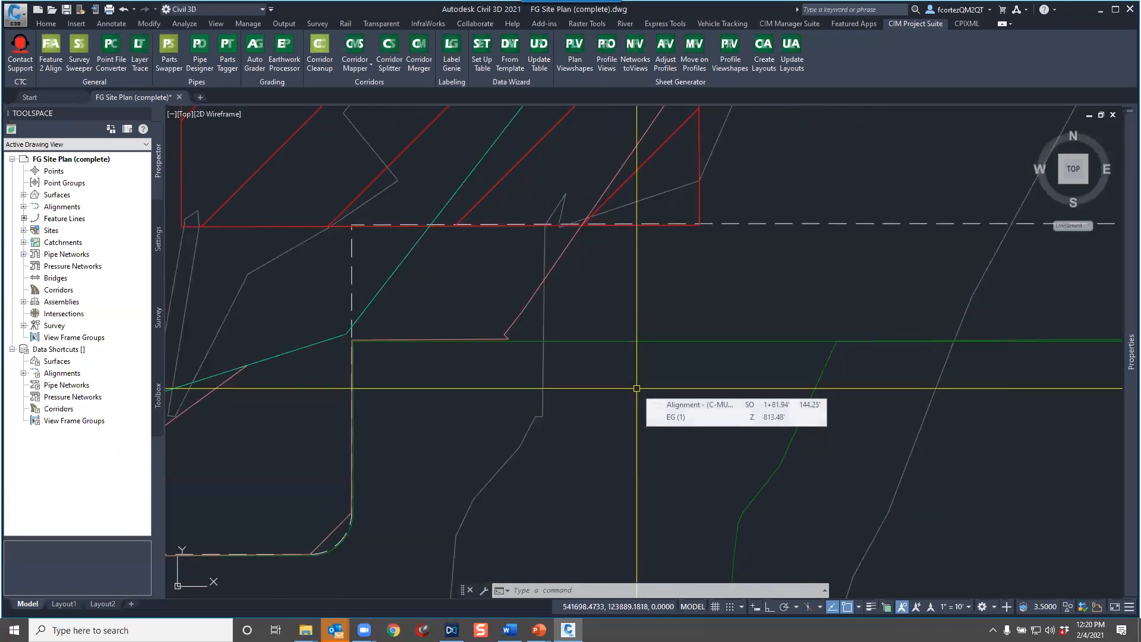
text(layf)
key(BackSpace)
key(BackSpace)
text(la)
key(Return)
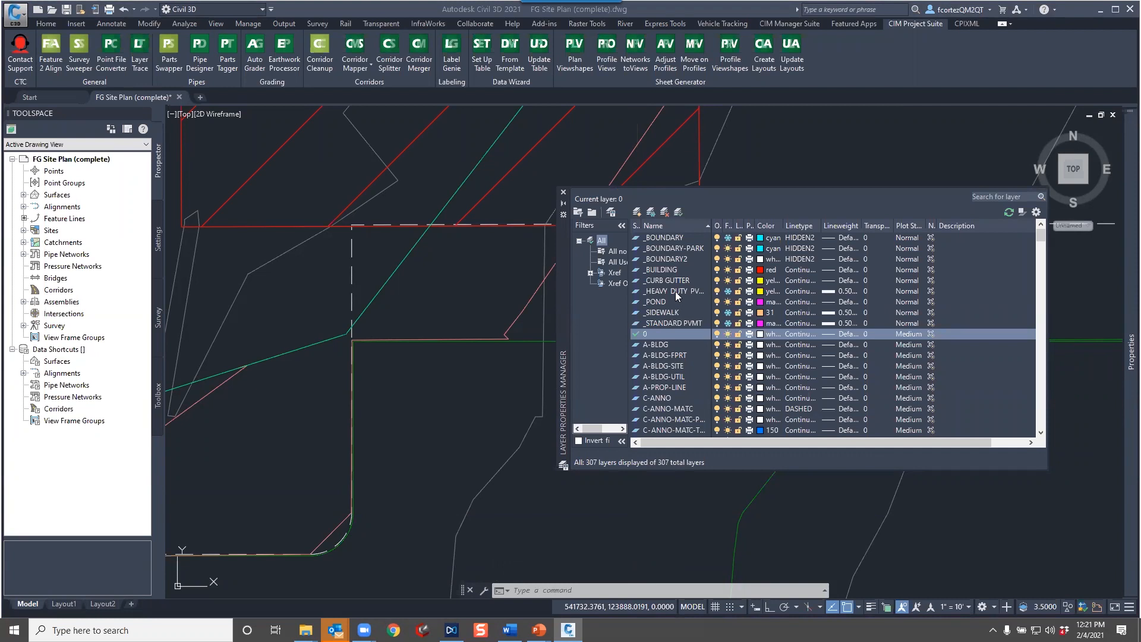
scroll(670, 358, down, 10)
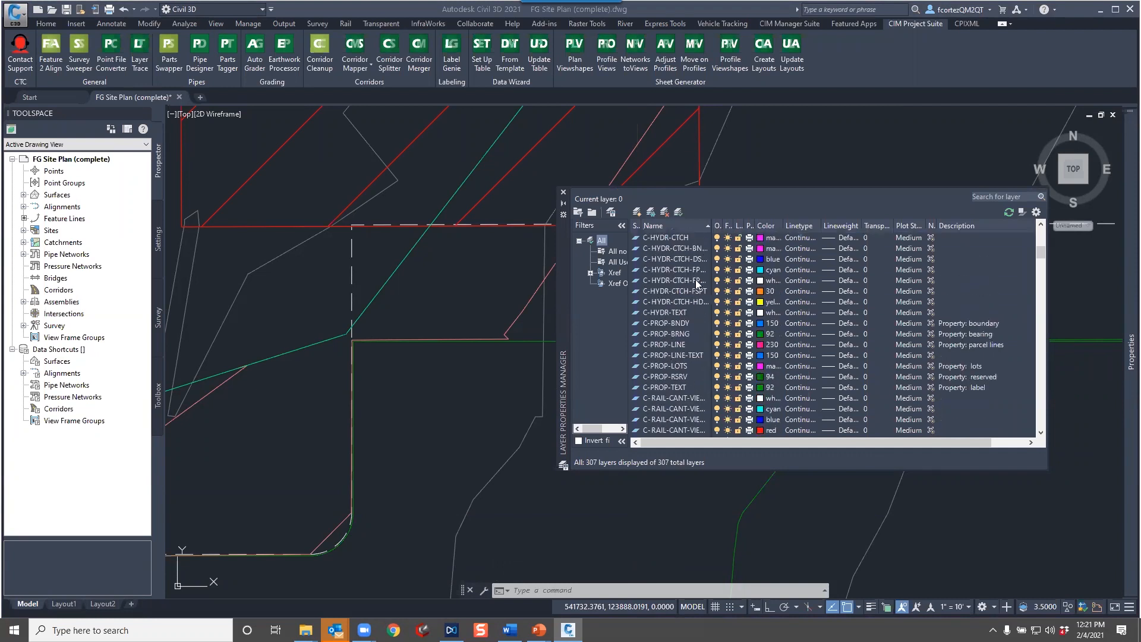
click(726, 227)
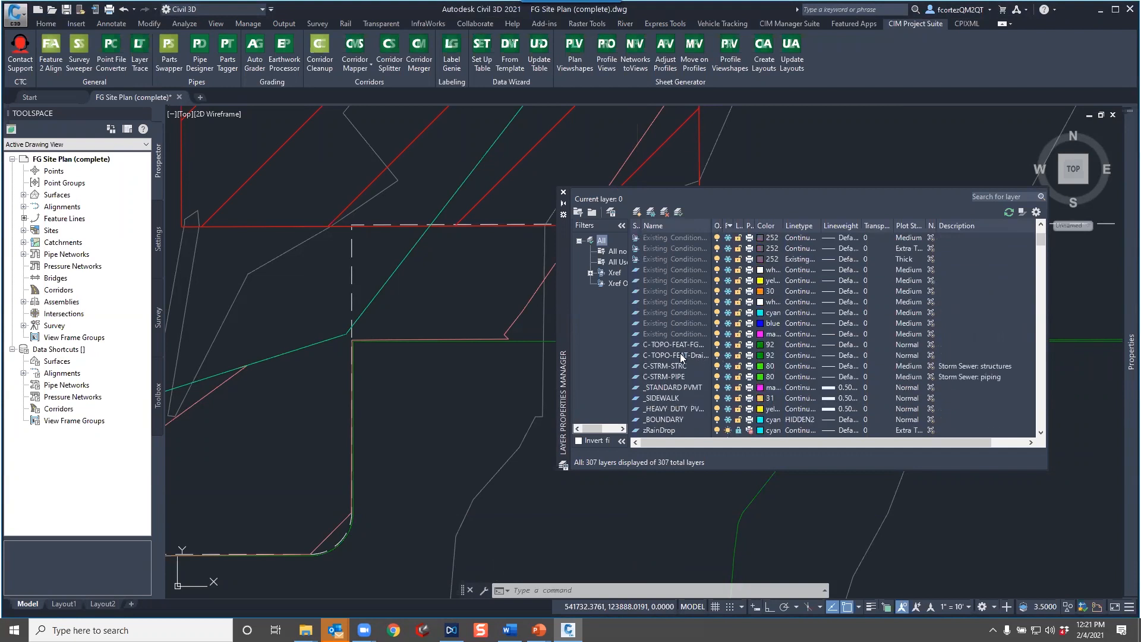
click(724, 345)
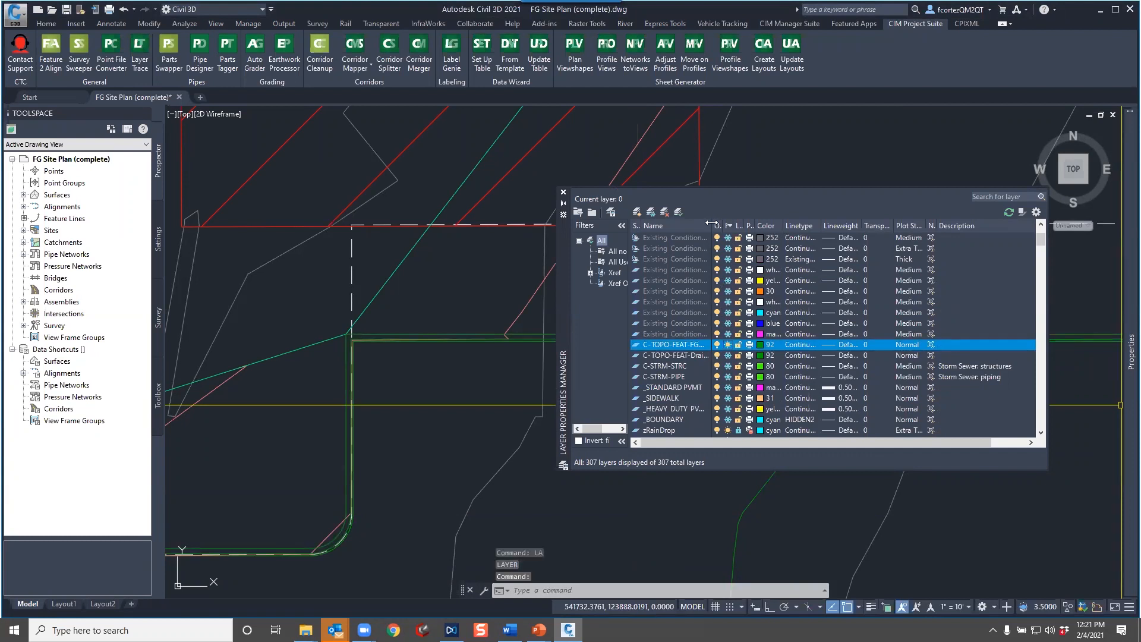
double_click(711, 223)
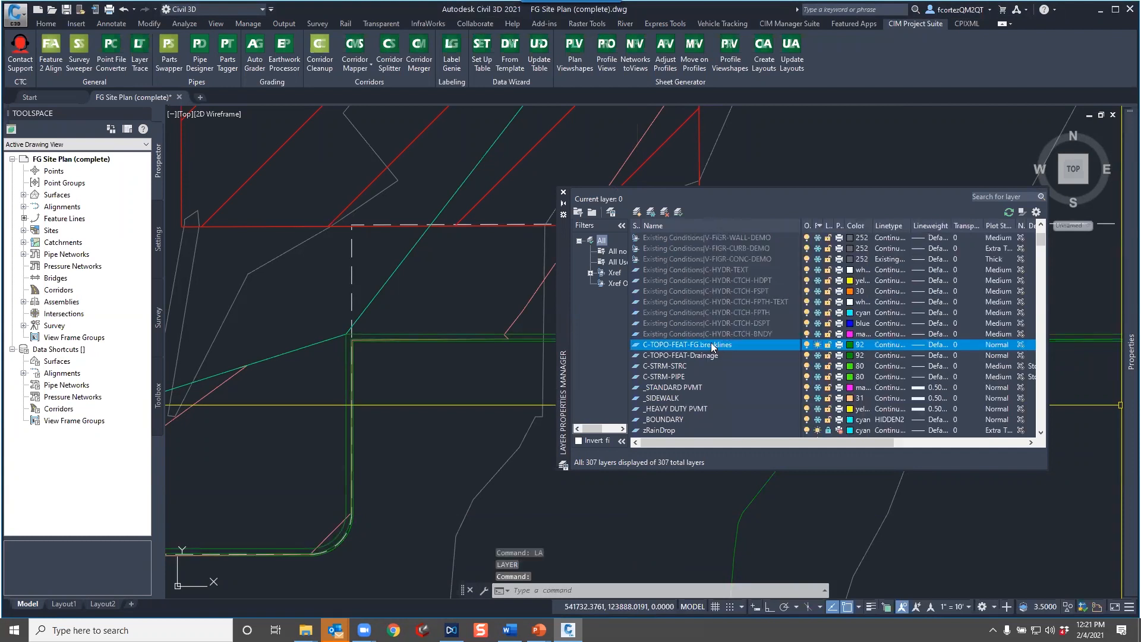
click(564, 192)
Select the generated curb feature lines, examine how they follow the parking lot edge, and clear the selection
scroll(646, 343, up, 4)
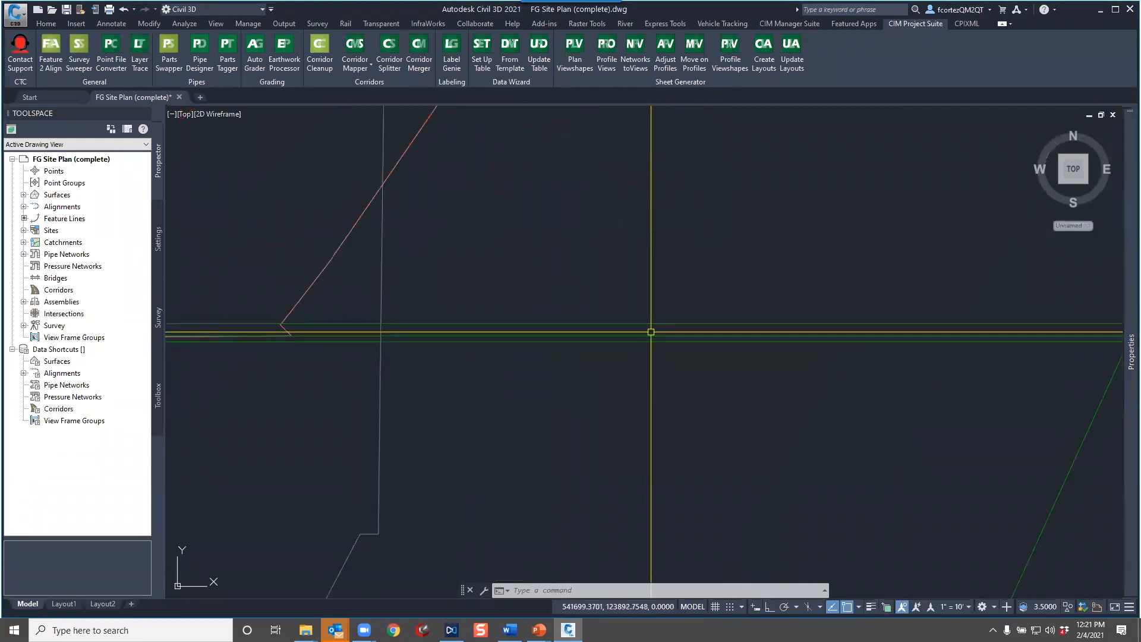
click(648, 334)
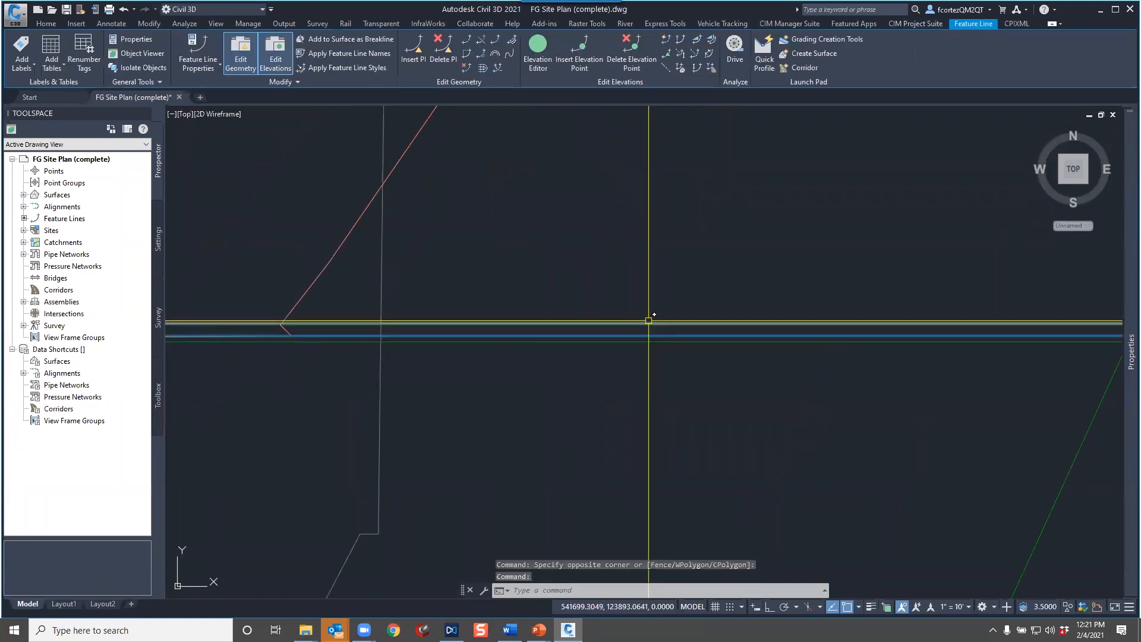
click(630, 287)
scroll(631, 302, down, 3)
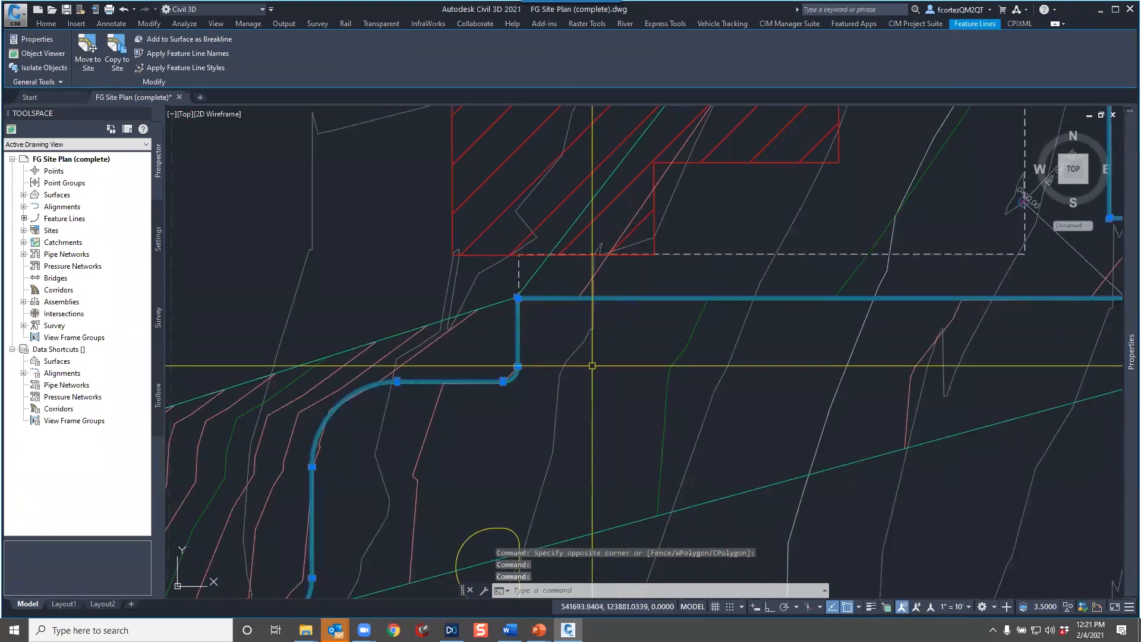
scroll(538, 368, up, 4)
scroll(565, 356, down, 6)
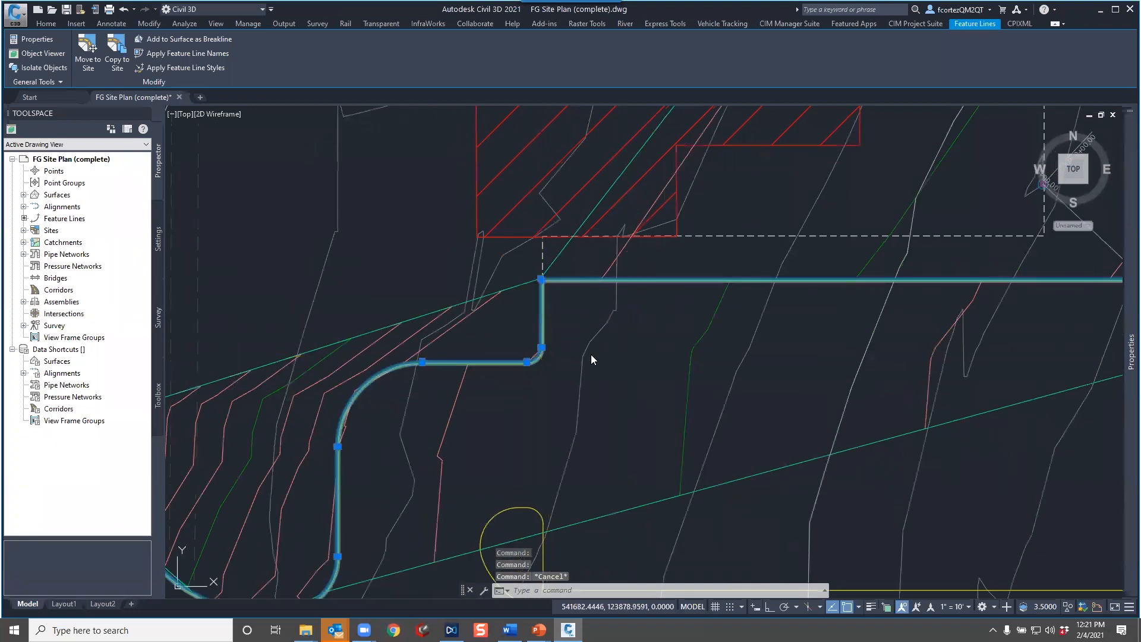
key(Escape)
key(Escape)
Select the parent feature line beside the generated curb lines and examine its full run around the parking lot
mouse_move(752, 215)
middle_down()
mouse_move(682, 247)
mouse_move(761, 269)
middle_up()
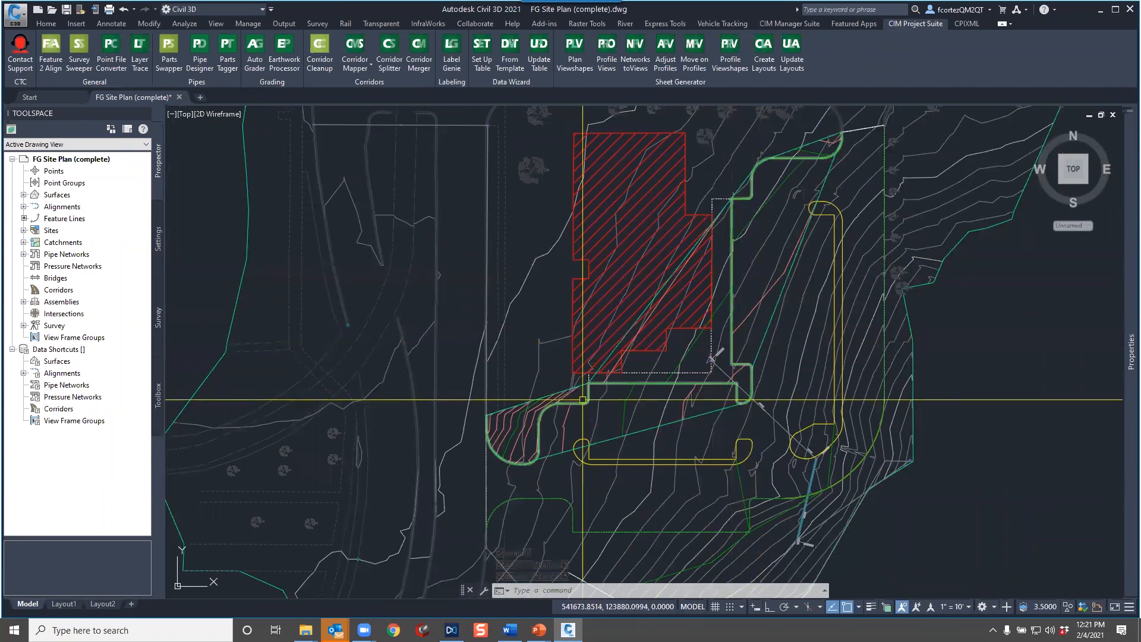
scroll(588, 381, up, 5)
scroll(608, 408, down, 3)
scroll(685, 356, up, 3)
scroll(742, 362, up, 6)
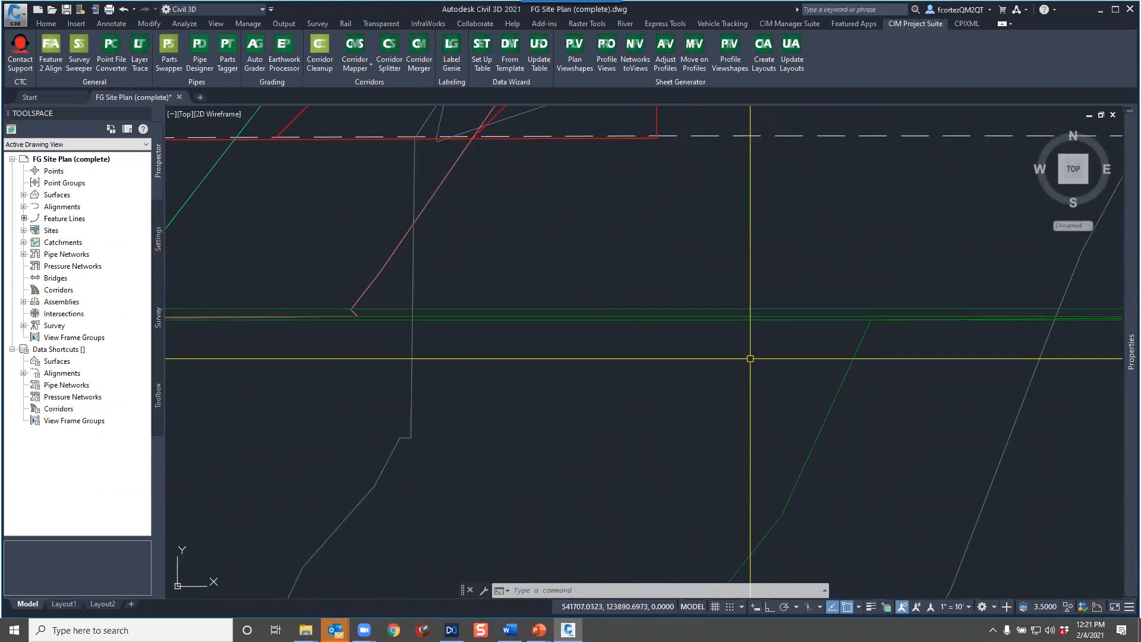
click(772, 300)
scroll(778, 303, down, 8)
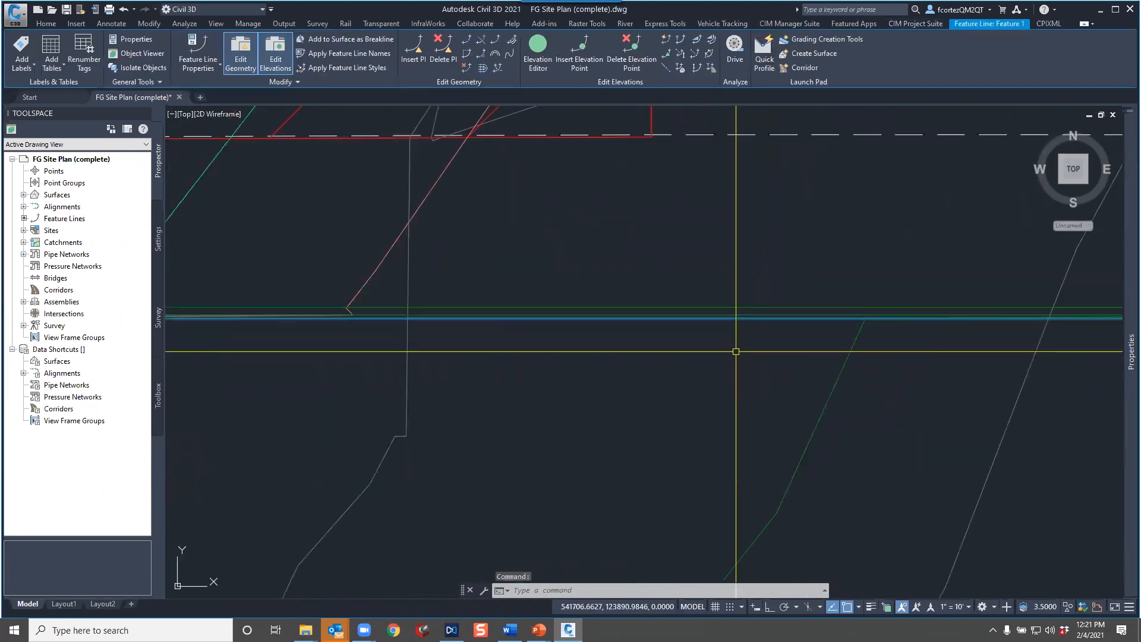
middle_drag(786, 309, 746, 331)
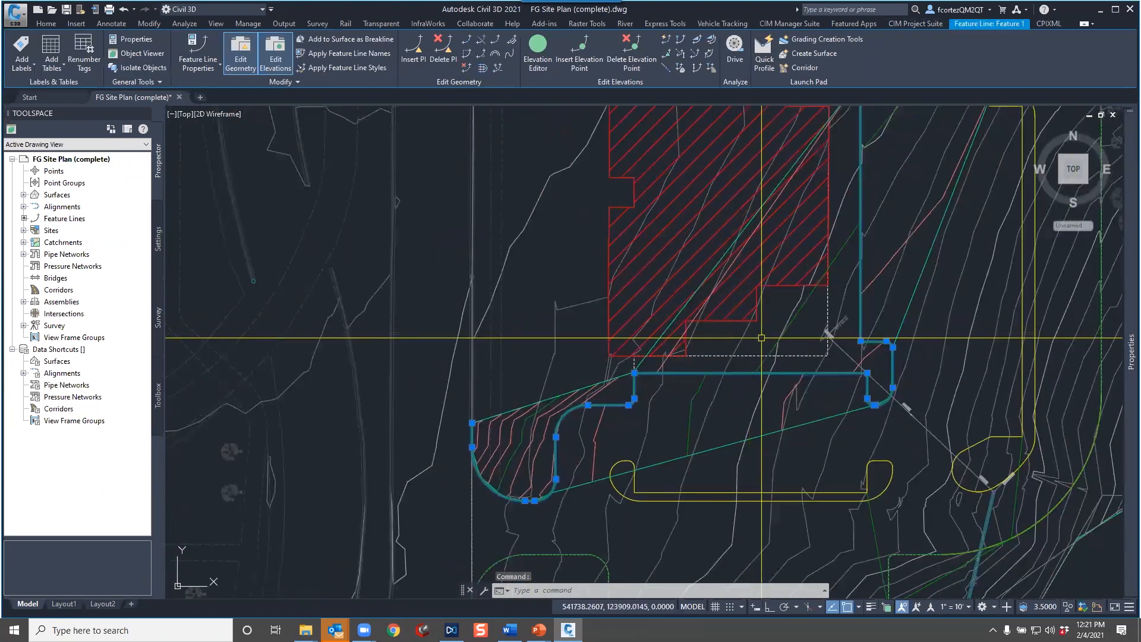
Use Quick Elevation Edit to check the grades along the straight curb segment south of the building
click(666, 40)
scroll(752, 372, up, 6)
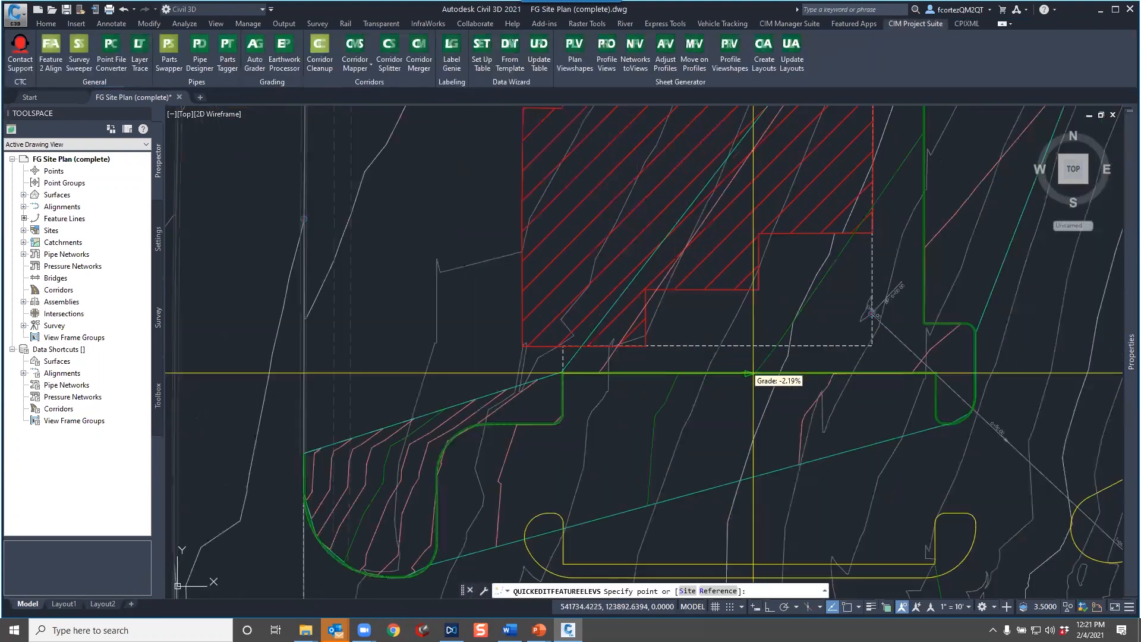
scroll(748, 368, down, 5)
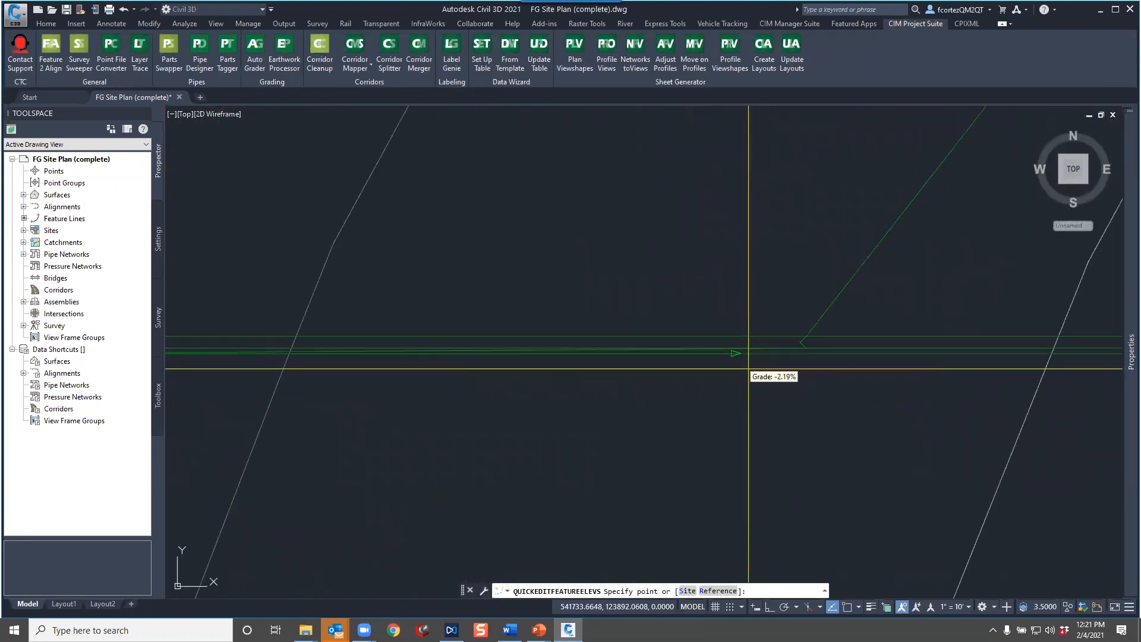
scroll(748, 368, down, 3)
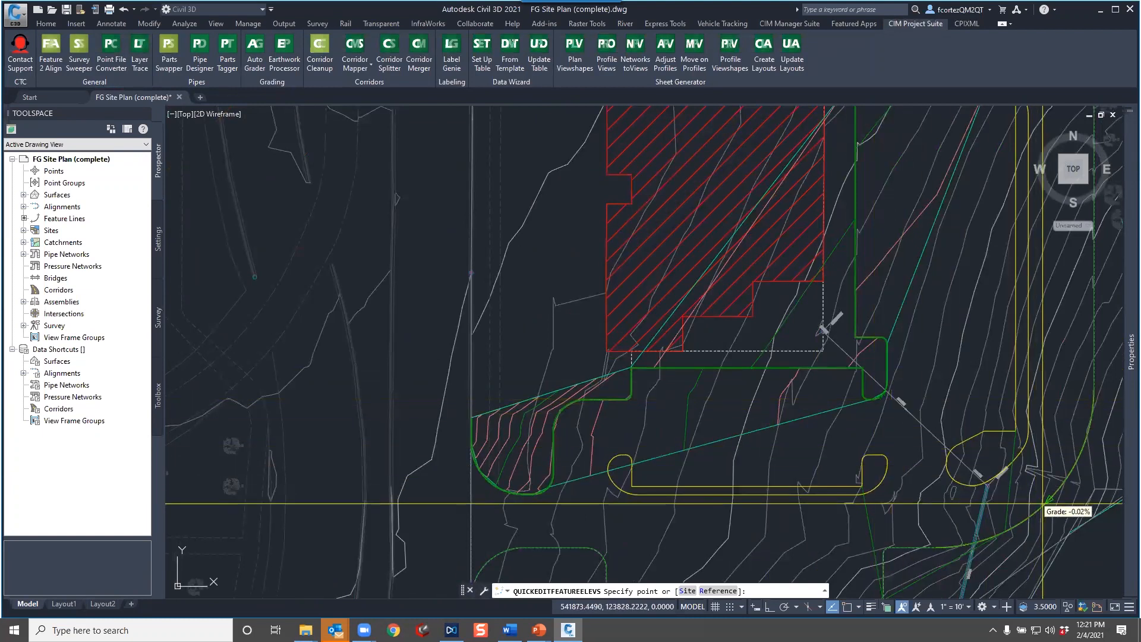
scroll(870, 398, up, 3)
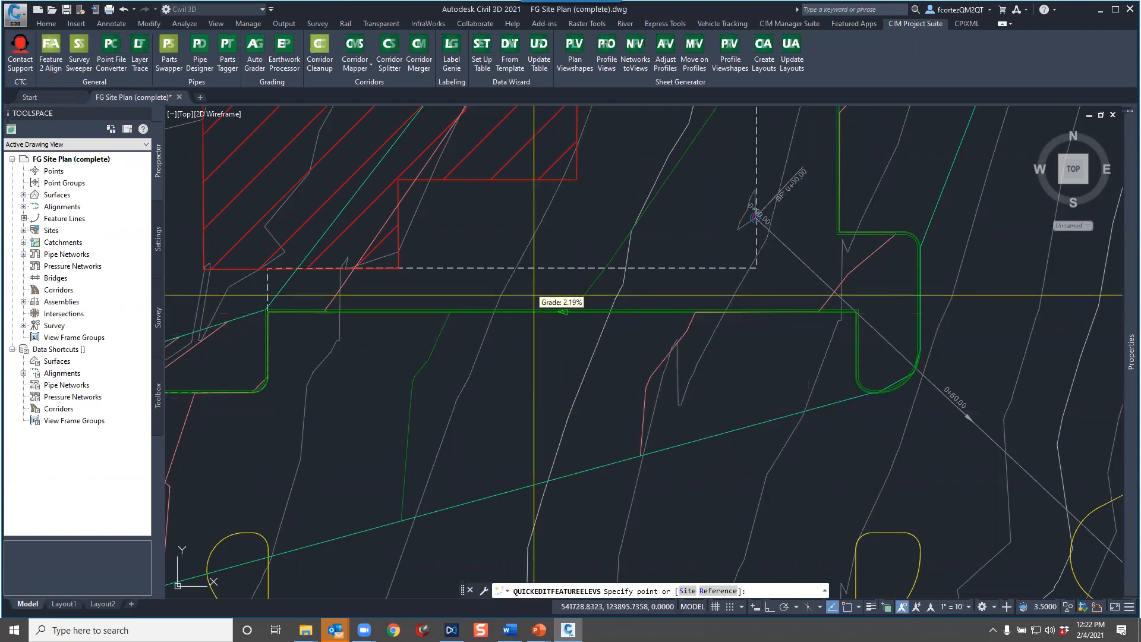
key(Escape)
Set the parent feature line's grade to -3.0% from the straight segment's west corner to the east island's tip, keeping the start elevation
click(553, 311)
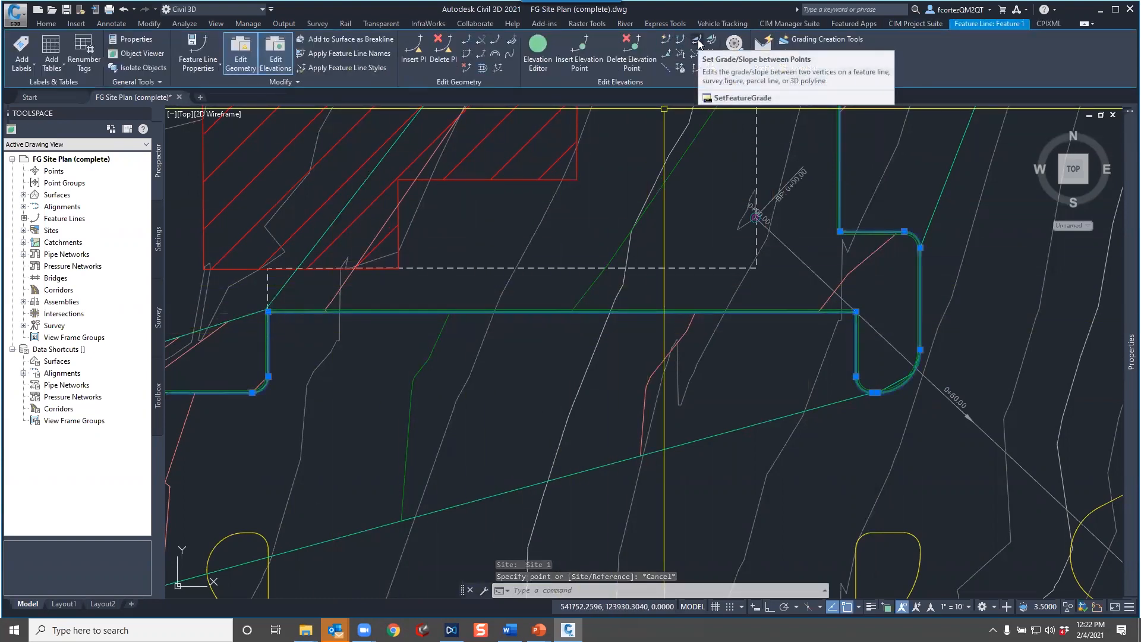
click(698, 42)
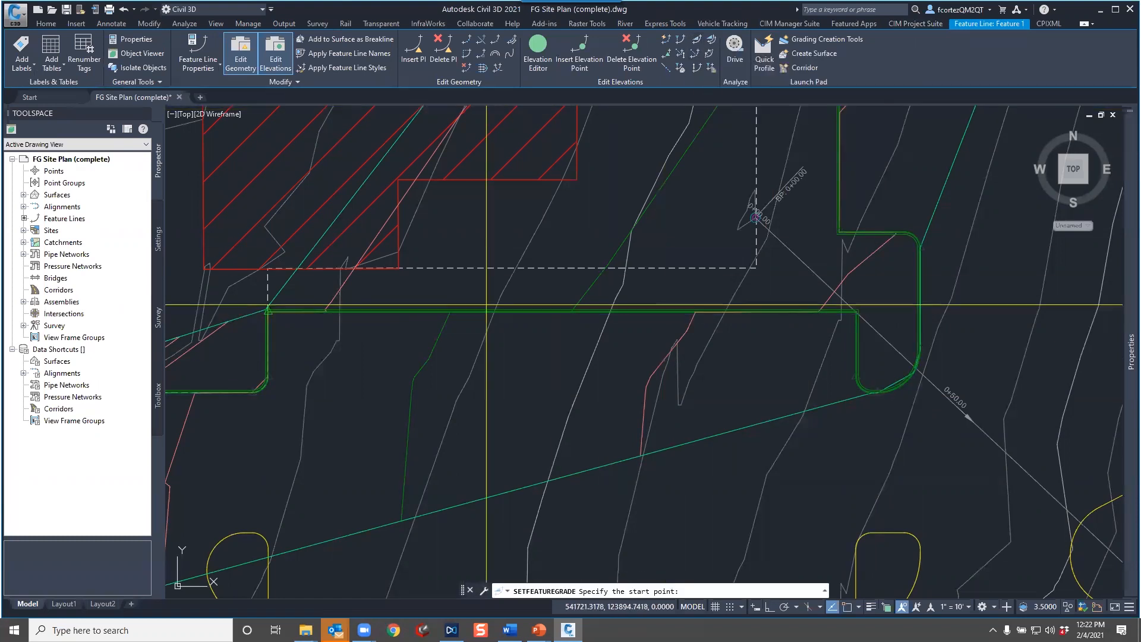
click(329, 325)
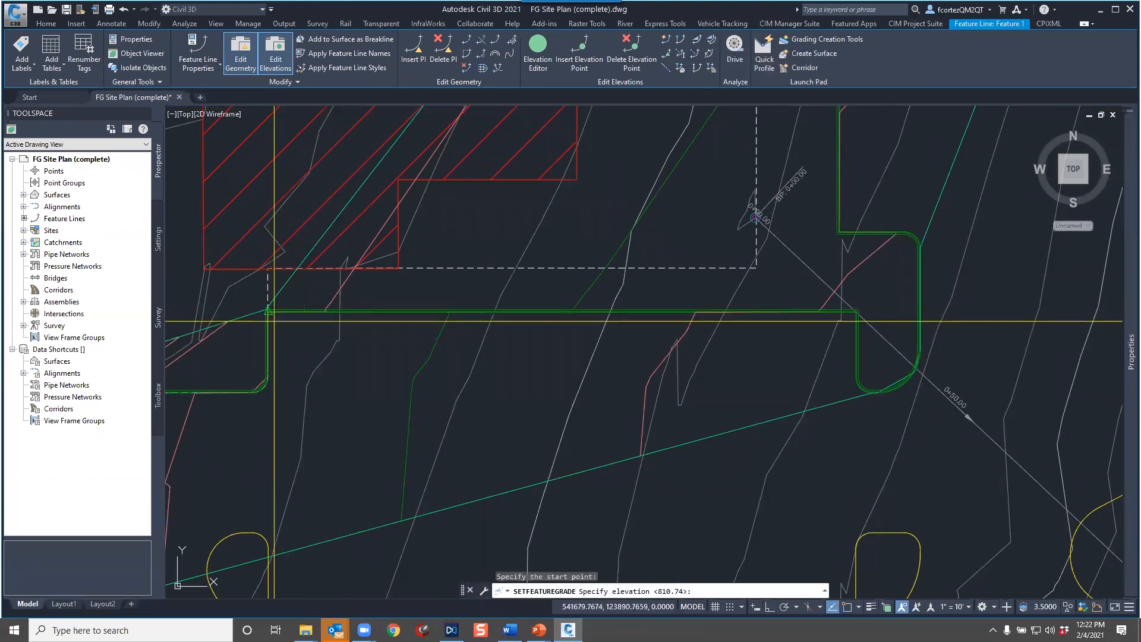
key(Return)
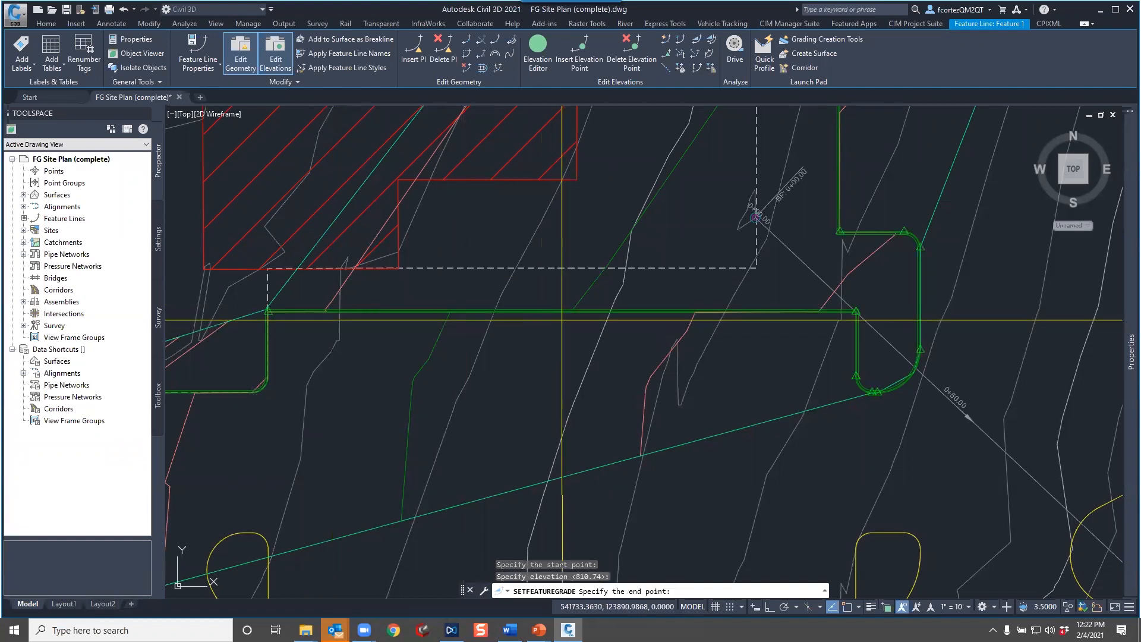
scroll(845, 388, up, 3)
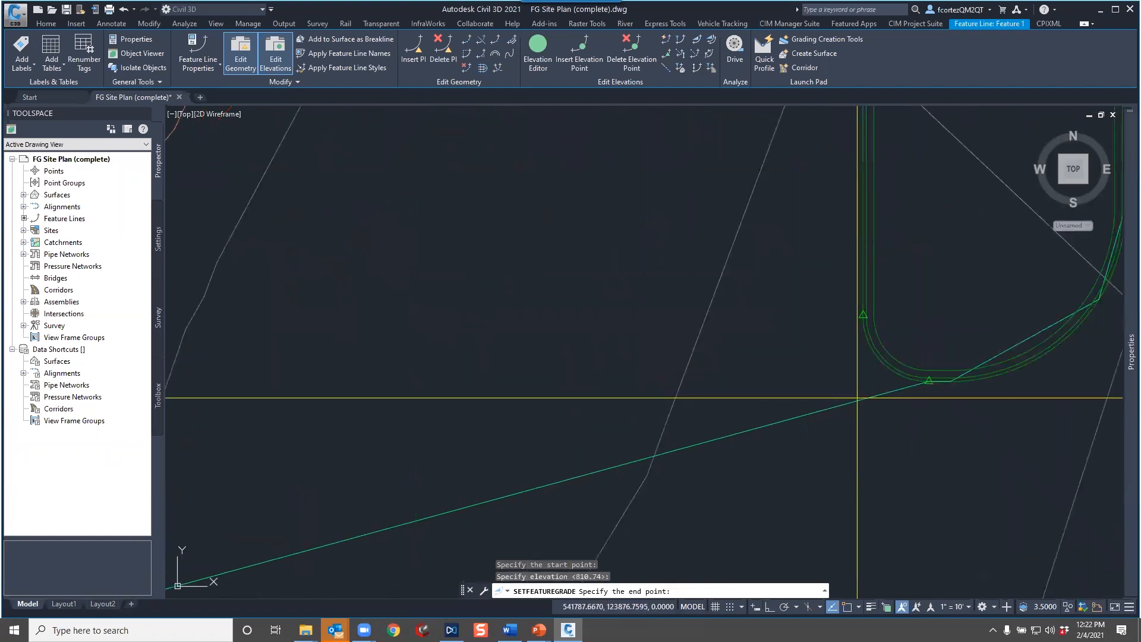
click(958, 391)
scroll(958, 390, down, 5)
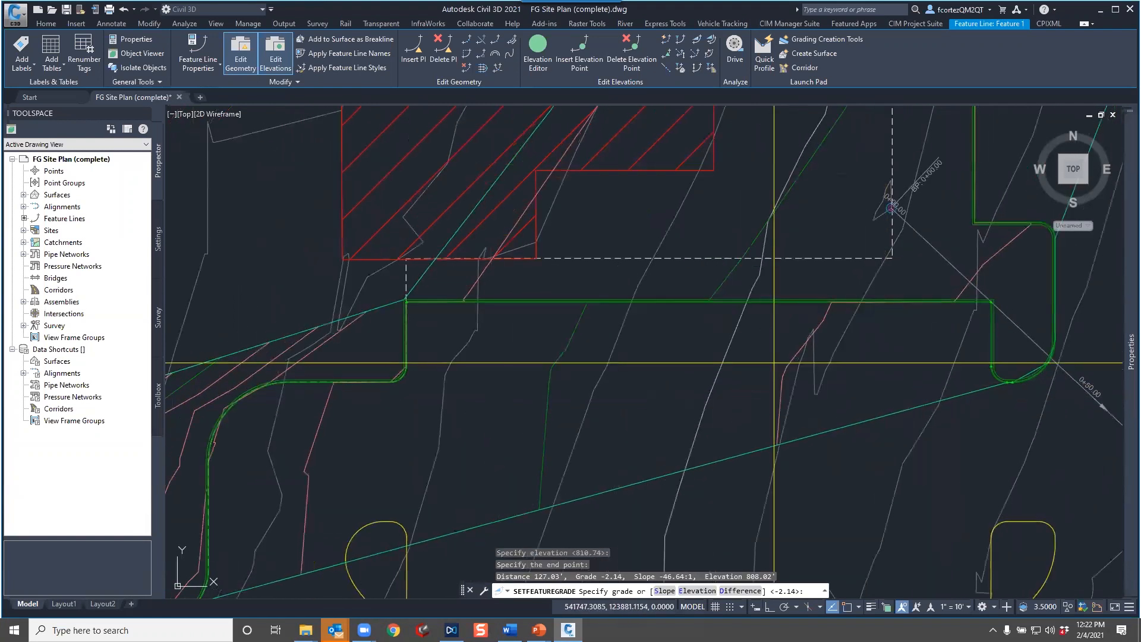
text(-3.0)
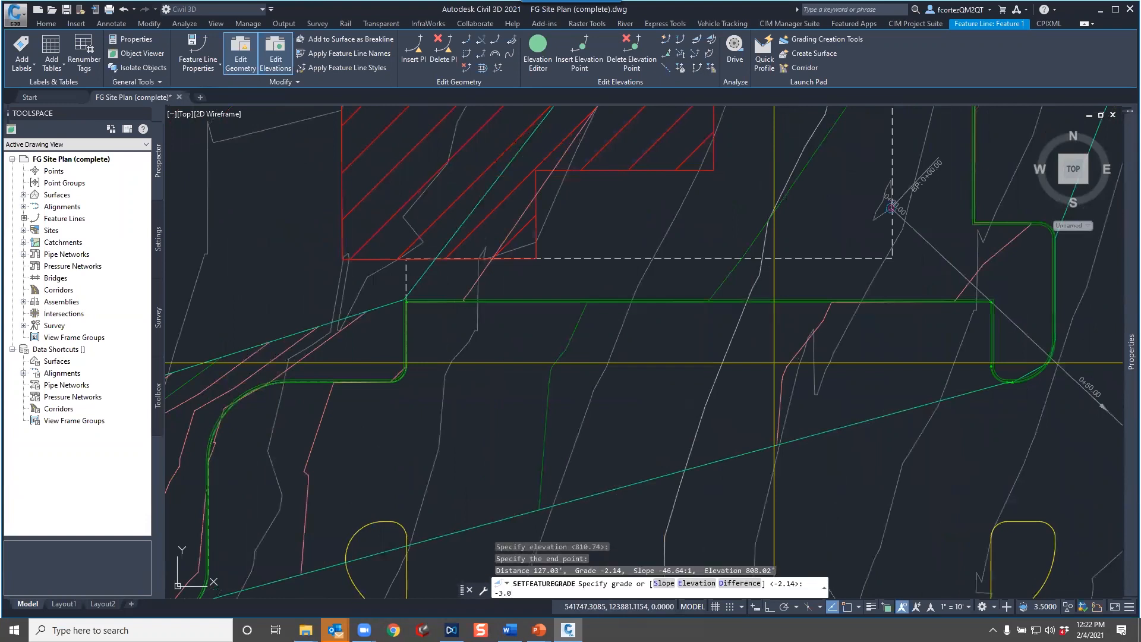
key(Return)
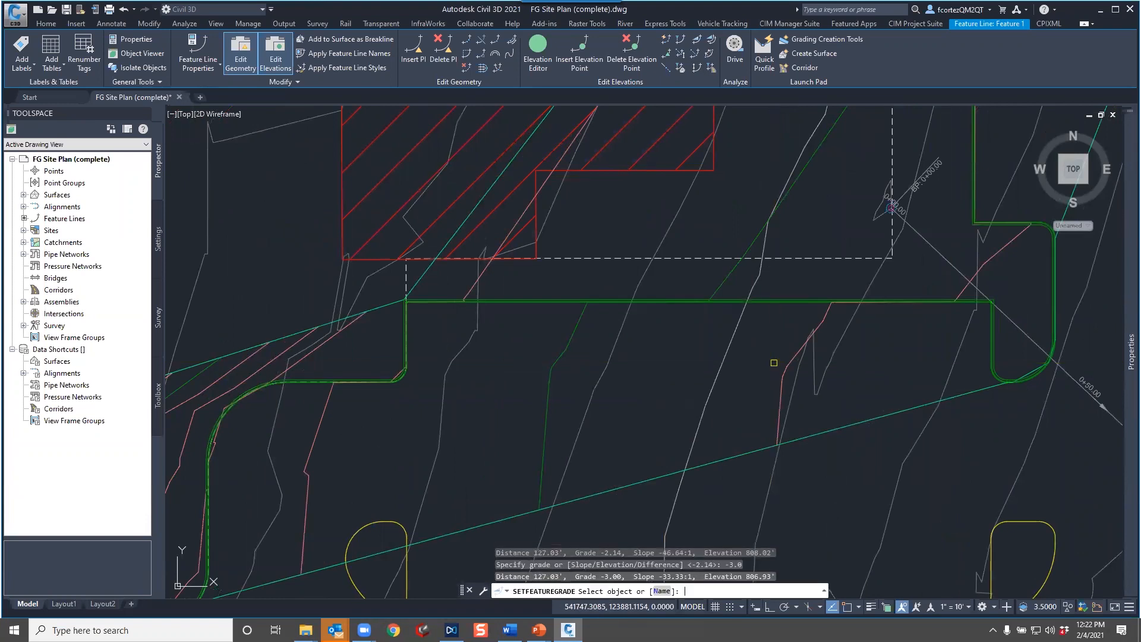
key(Return)
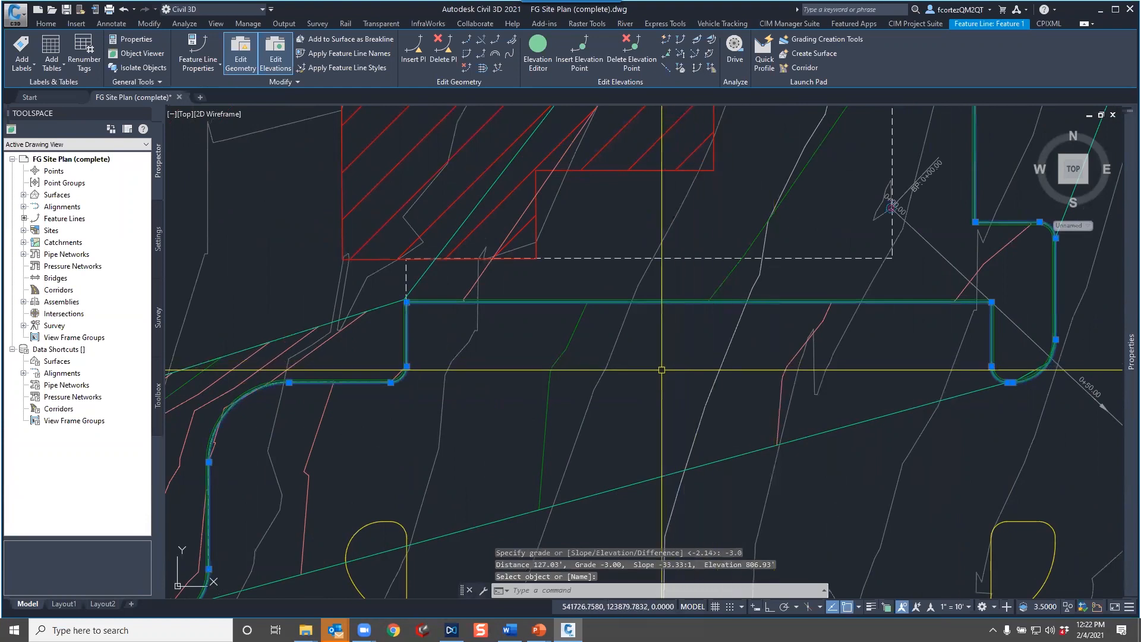
key(Escape)
Set the Overall Grading surface to rebuild automatically
click(24, 195)
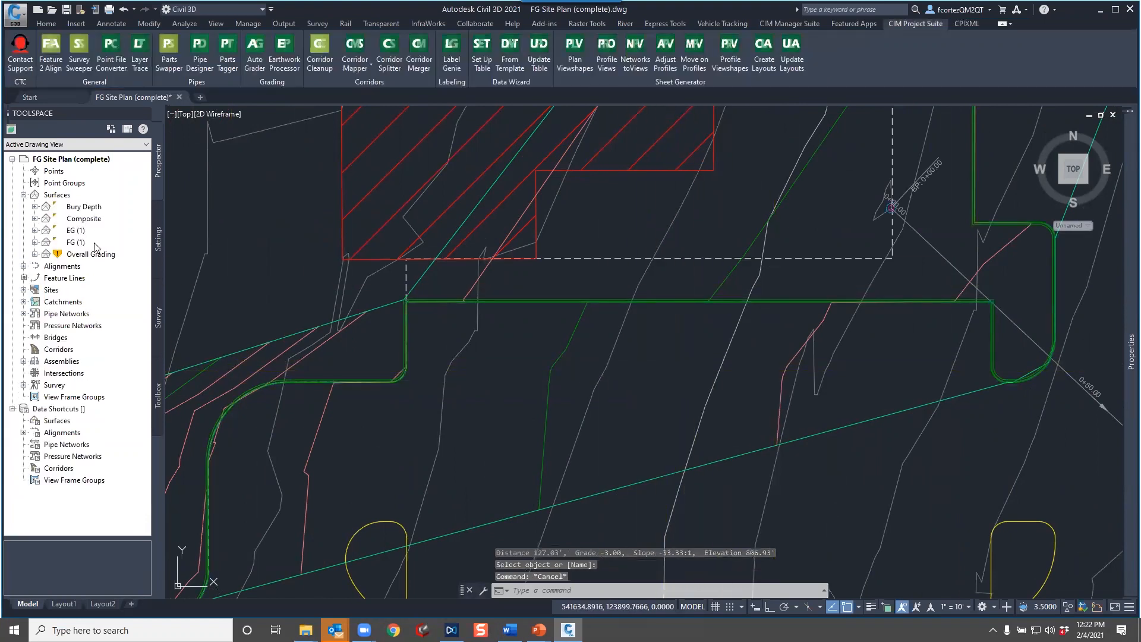
right_click(77, 256)
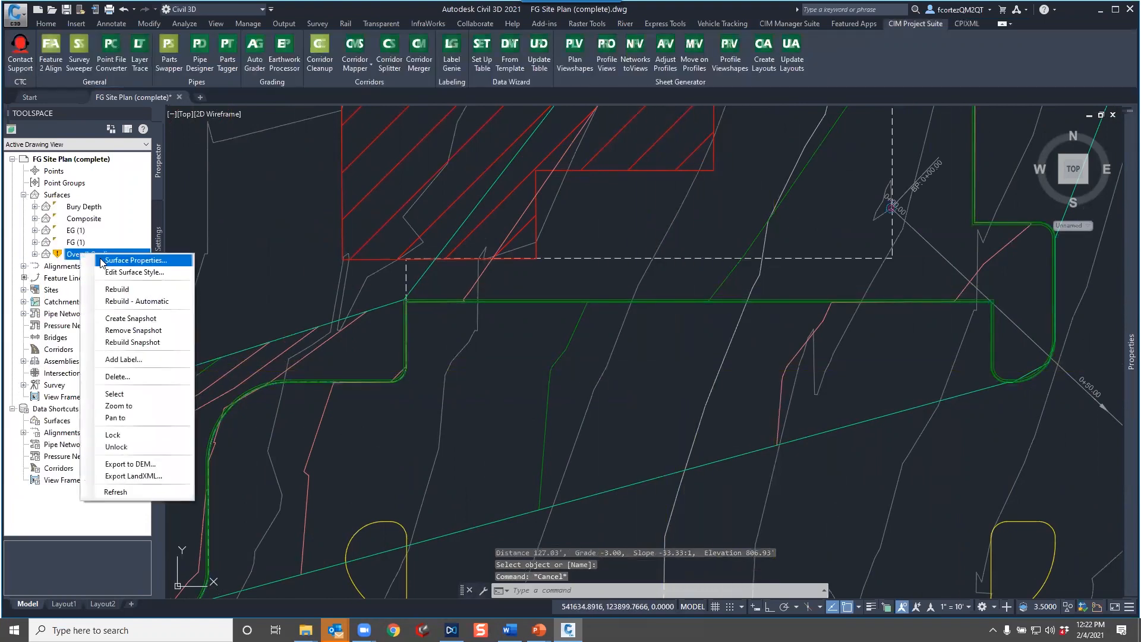
click(126, 301)
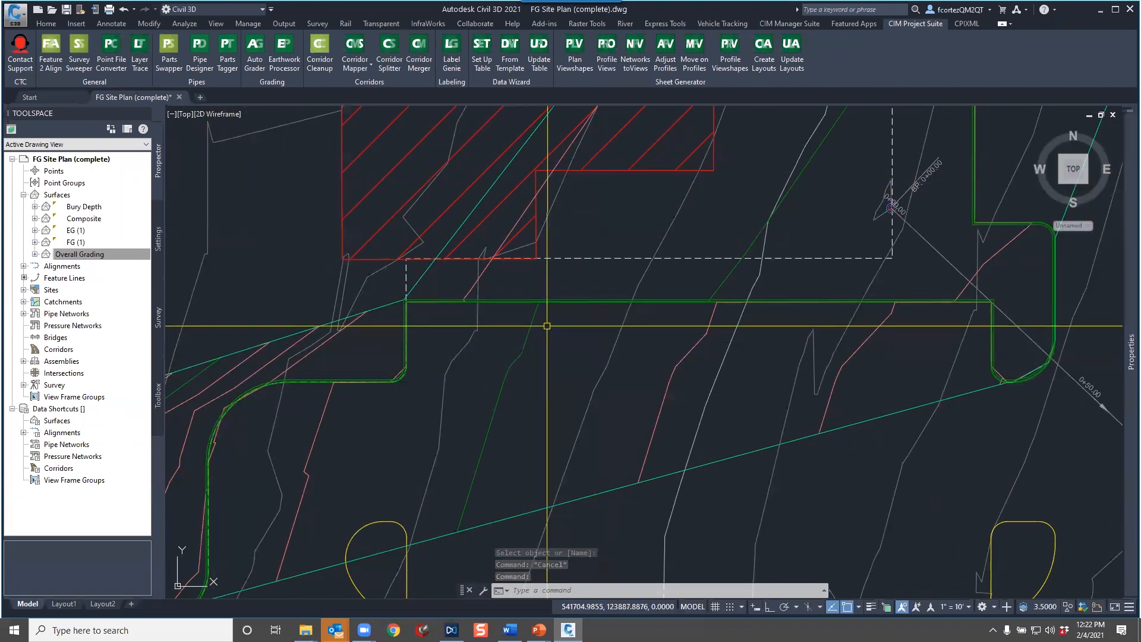
Examine the updated contours along the curb, and rerun the Curb family in Auto Grader
scroll(709, 315, up, 6)
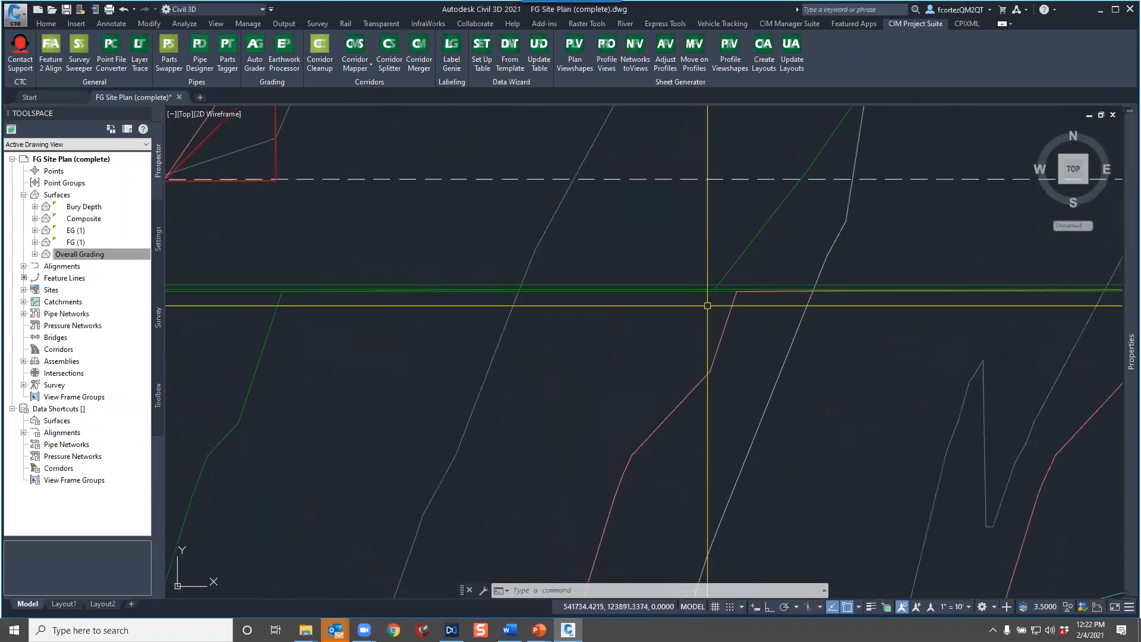
scroll(724, 291, down, 4)
scroll(696, 275, up, 4)
scroll(695, 270, down, 5)
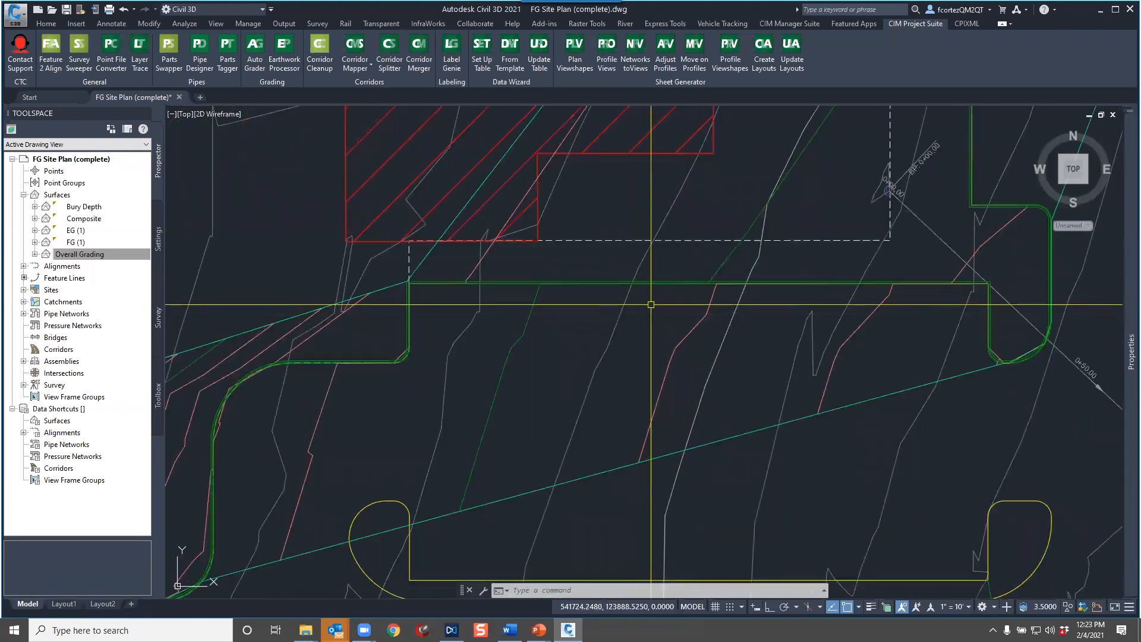
scroll(651, 304, down, 2)
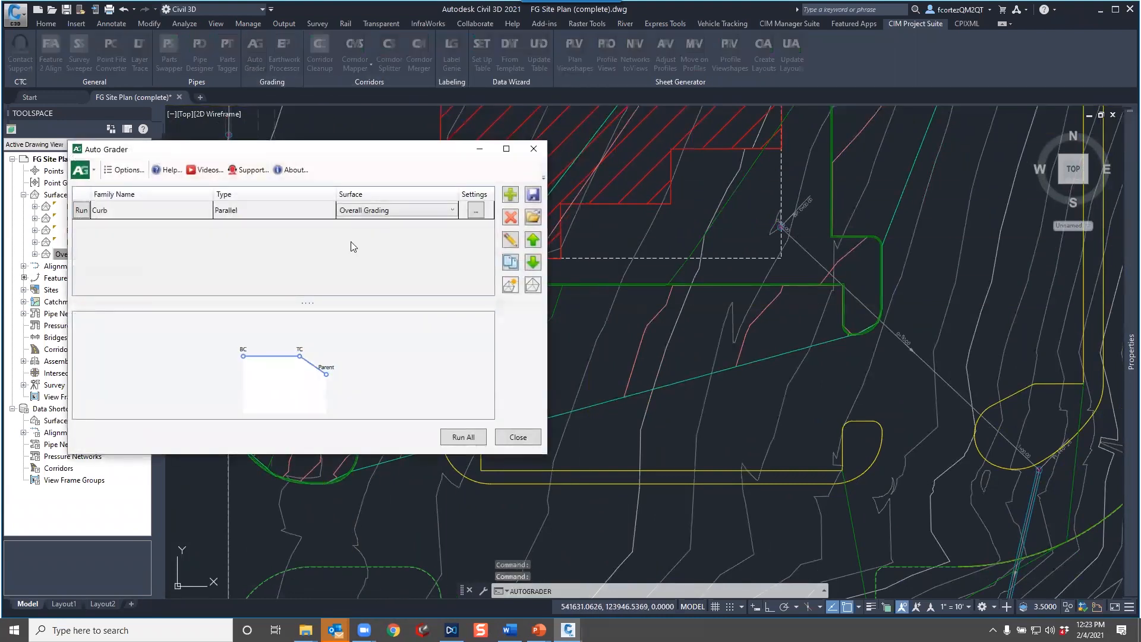
click(82, 210)
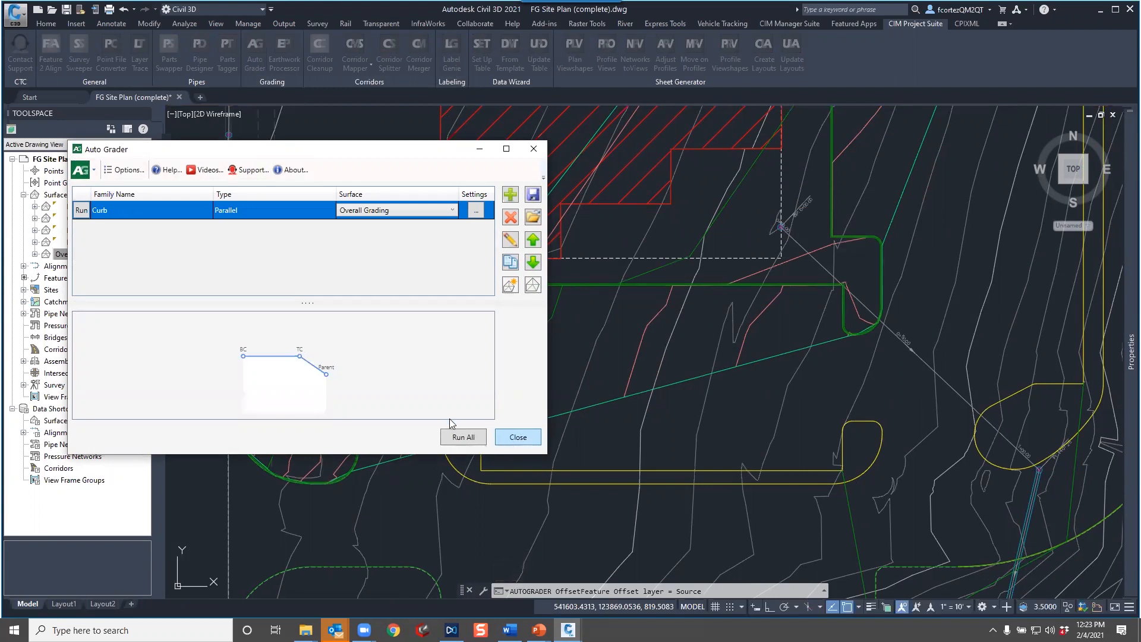
click(81, 211)
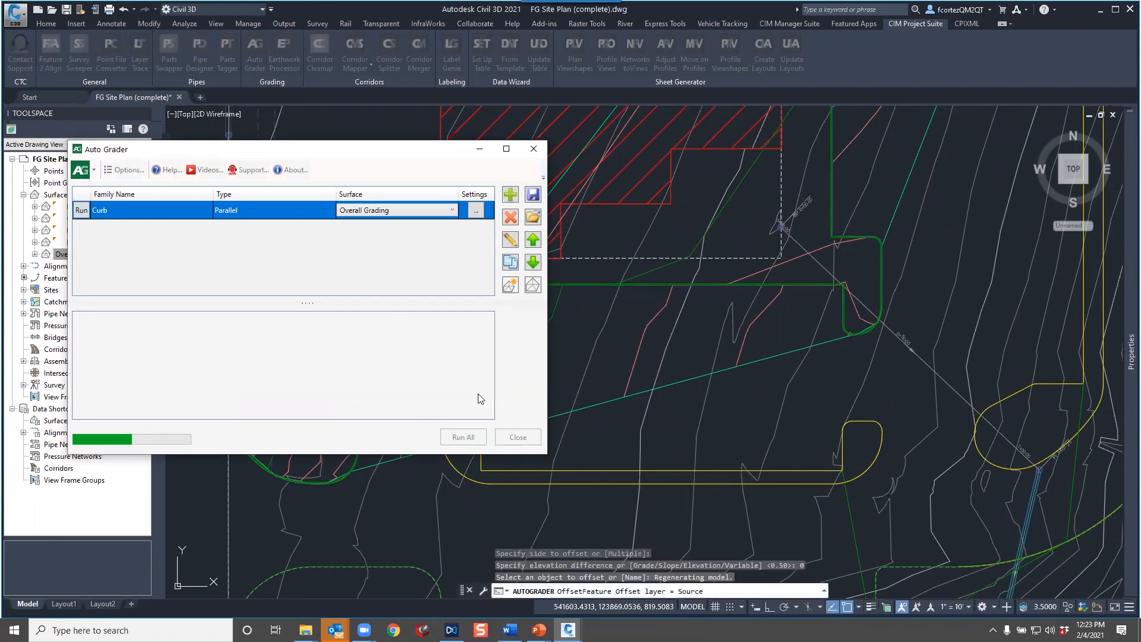
click(517, 437)
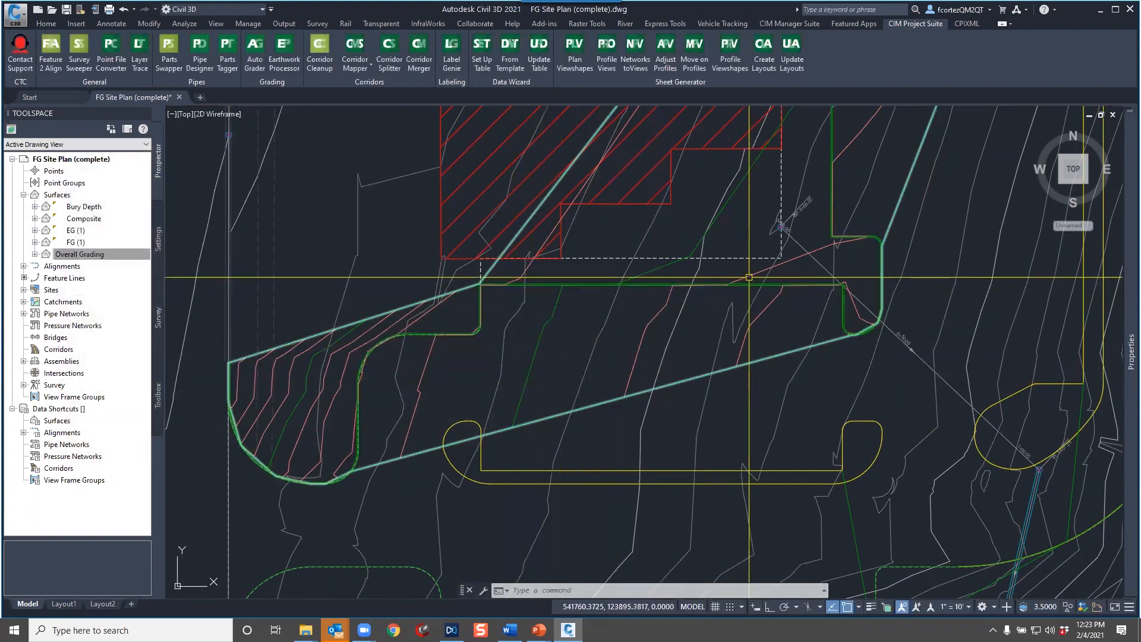
Select the regenerated curb feature lines one after another and examine how each follows the parking lot edge
scroll(720, 289, up, 4)
middle_drag(724, 284, 572, 313)
scroll(612, 309, up, 4)
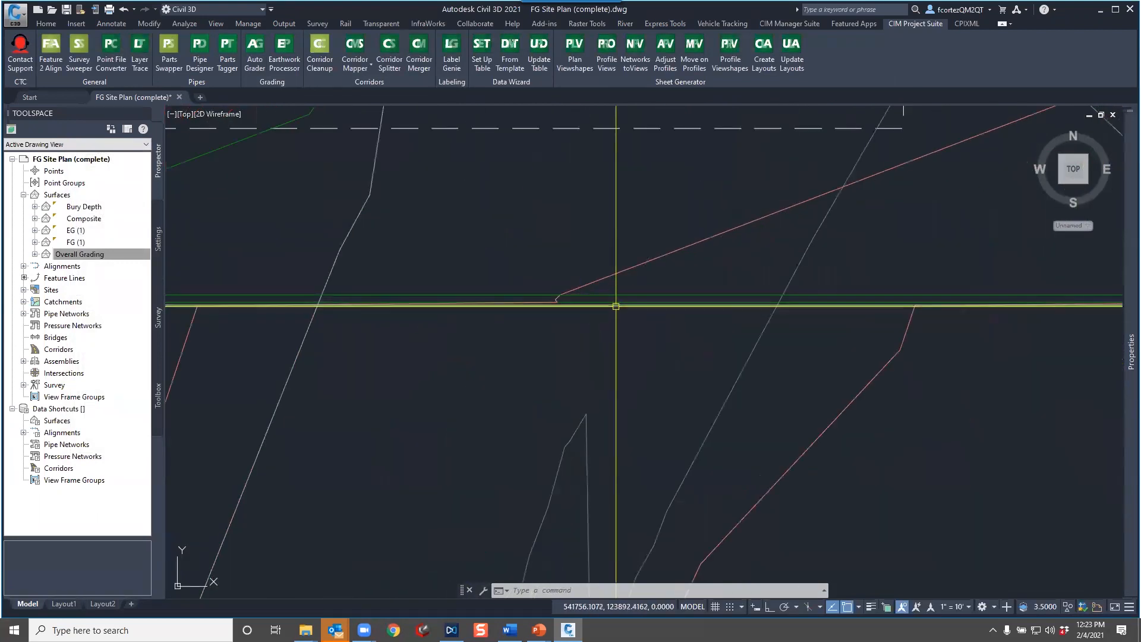
click(616, 305)
scroll(616, 301, down, 5)
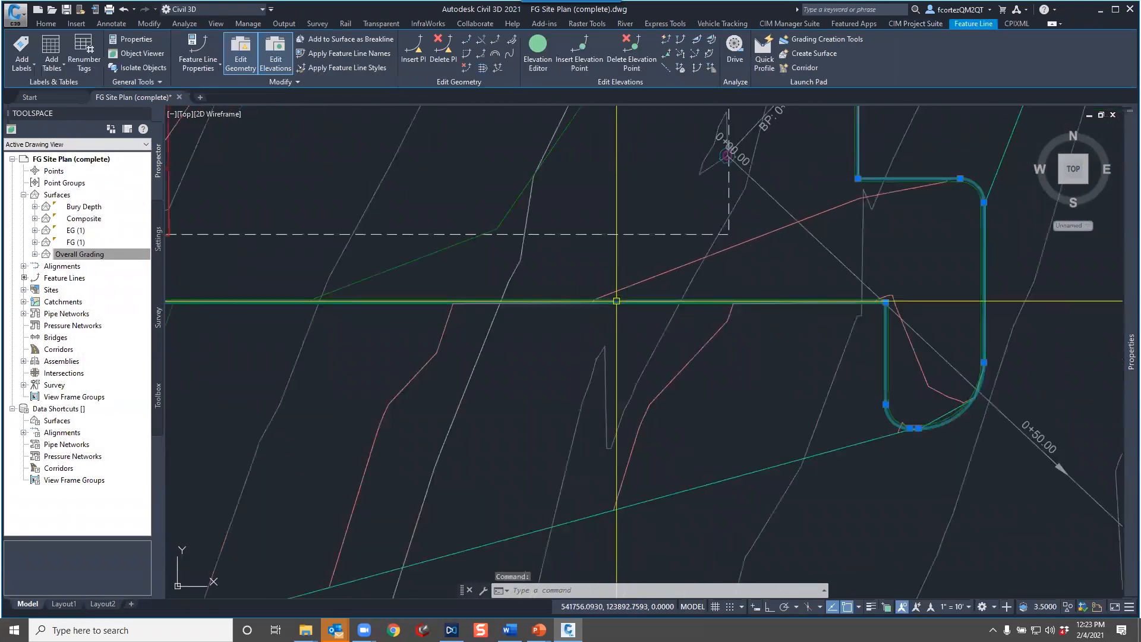
key(Escape)
key(Escape)
scroll(616, 291, up, 3)
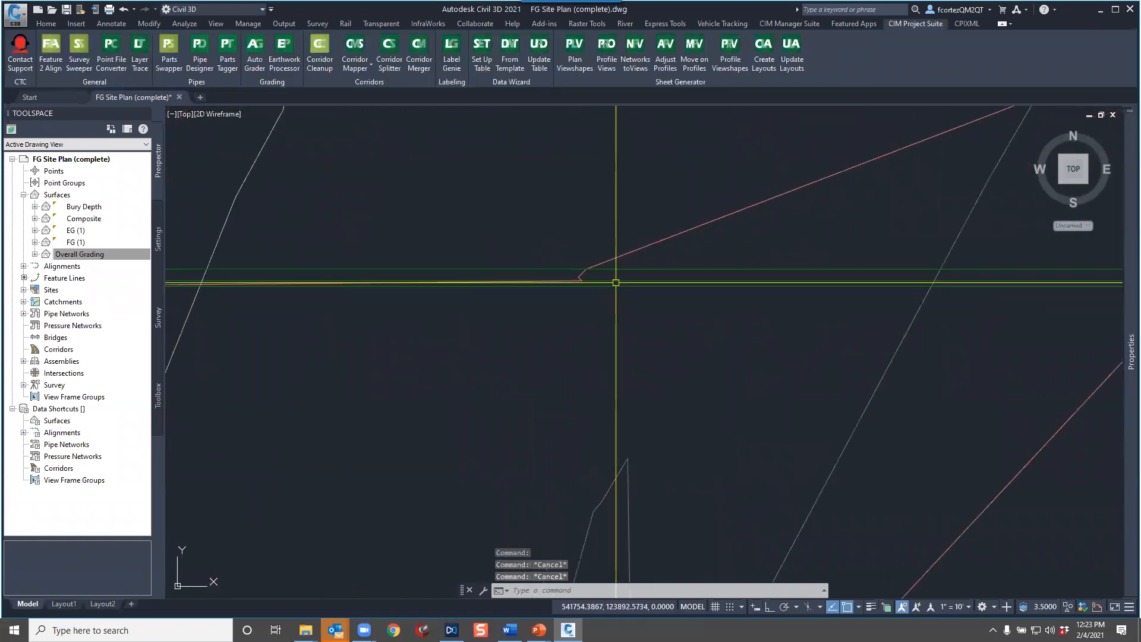
click(614, 281)
scroll(600, 297, down, 5)
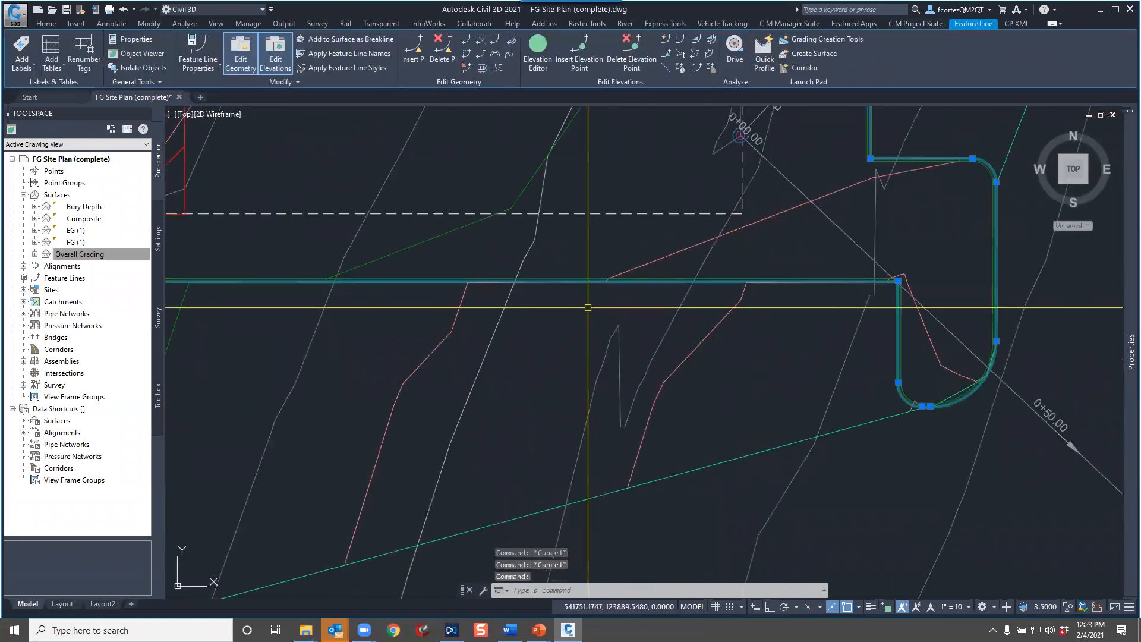
scroll(325, 286, down, 2)
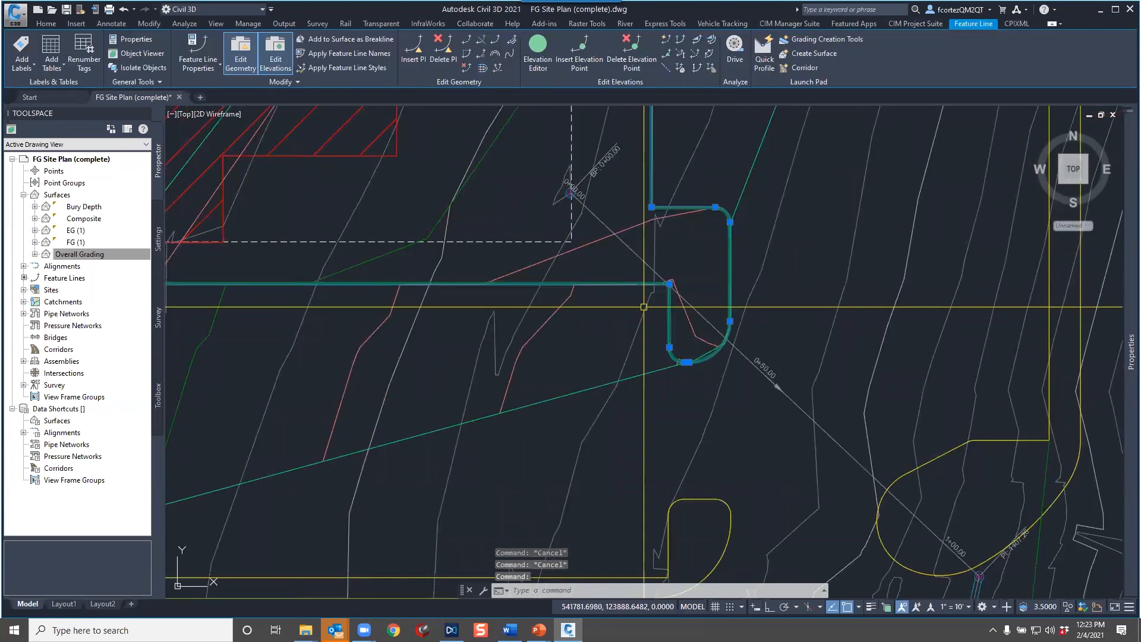
scroll(561, 283, up, 5)
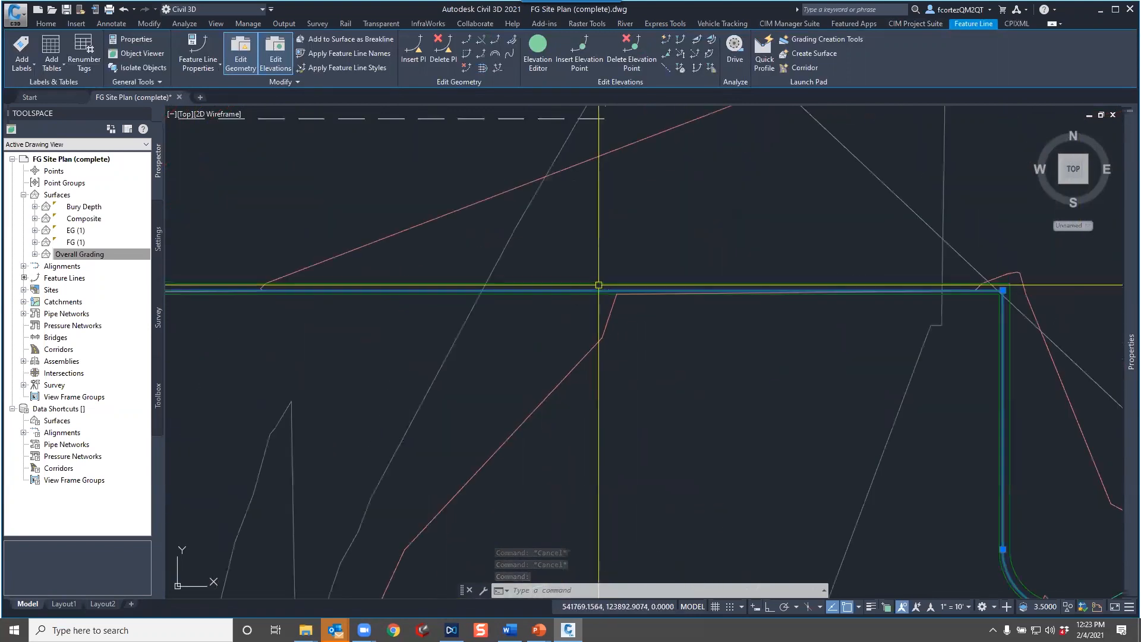
key(Escape)
click(1009, 285)
scroll(1008, 286, down, 5)
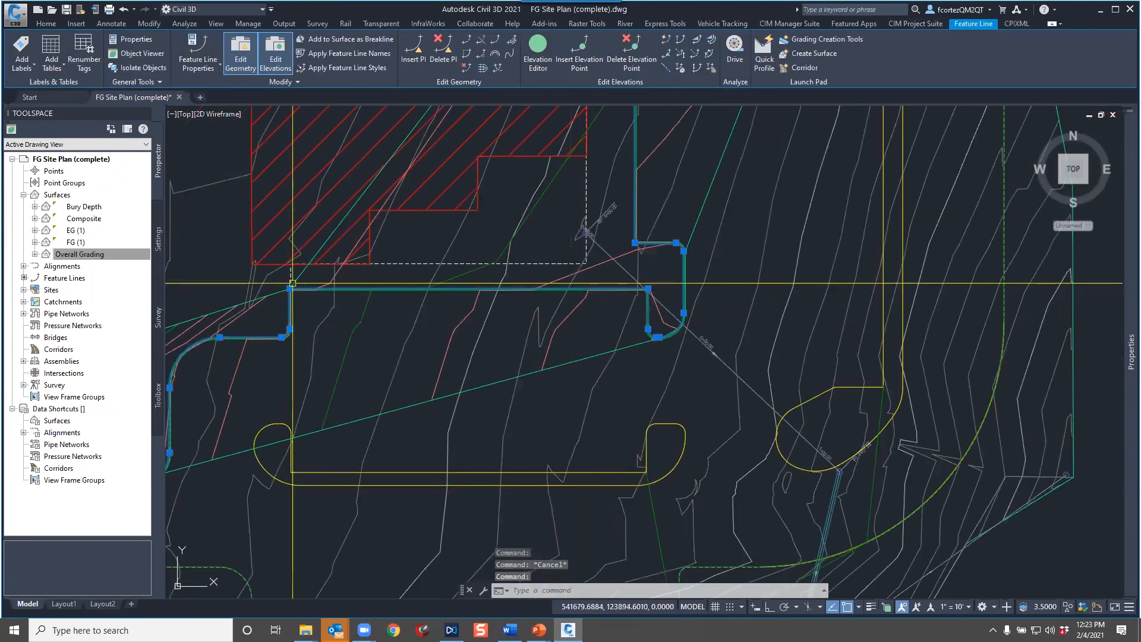
scroll(664, 356, down, 2)
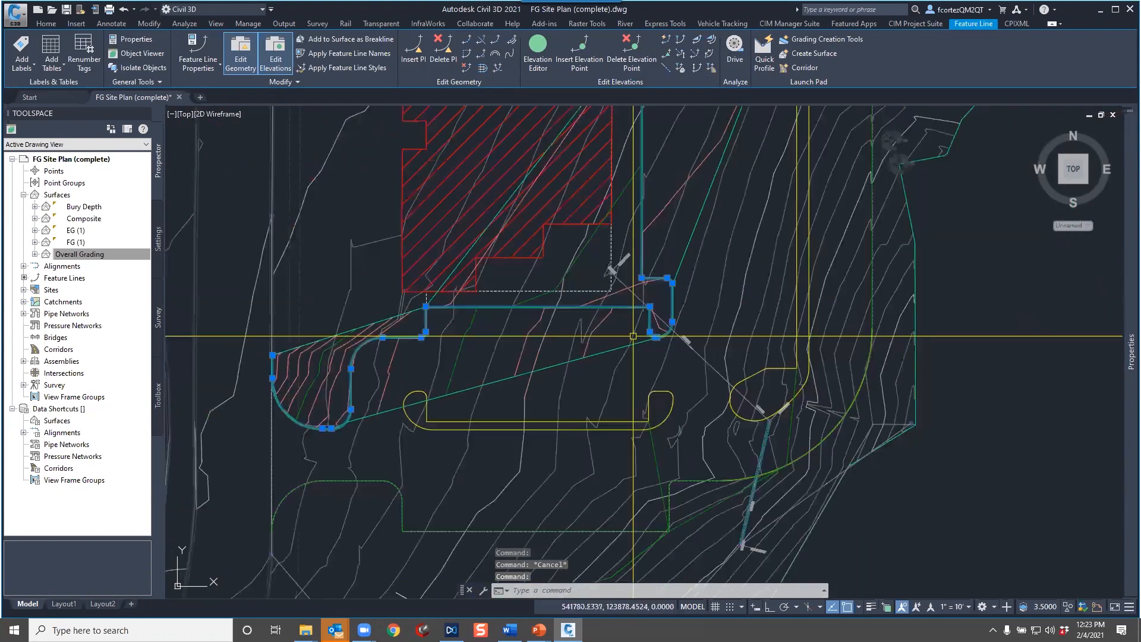
key(Escape)
Select the parent feature line along the straight curb segment and examine its run around the east island
scroll(640, 353, up, 4)
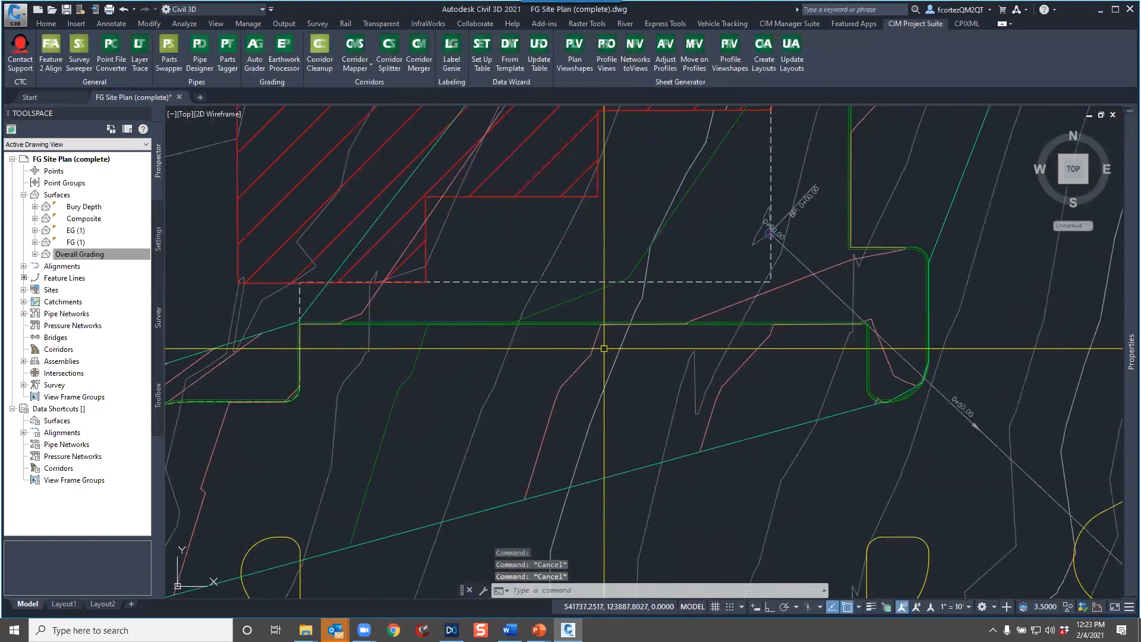
scroll(731, 327, up, 4)
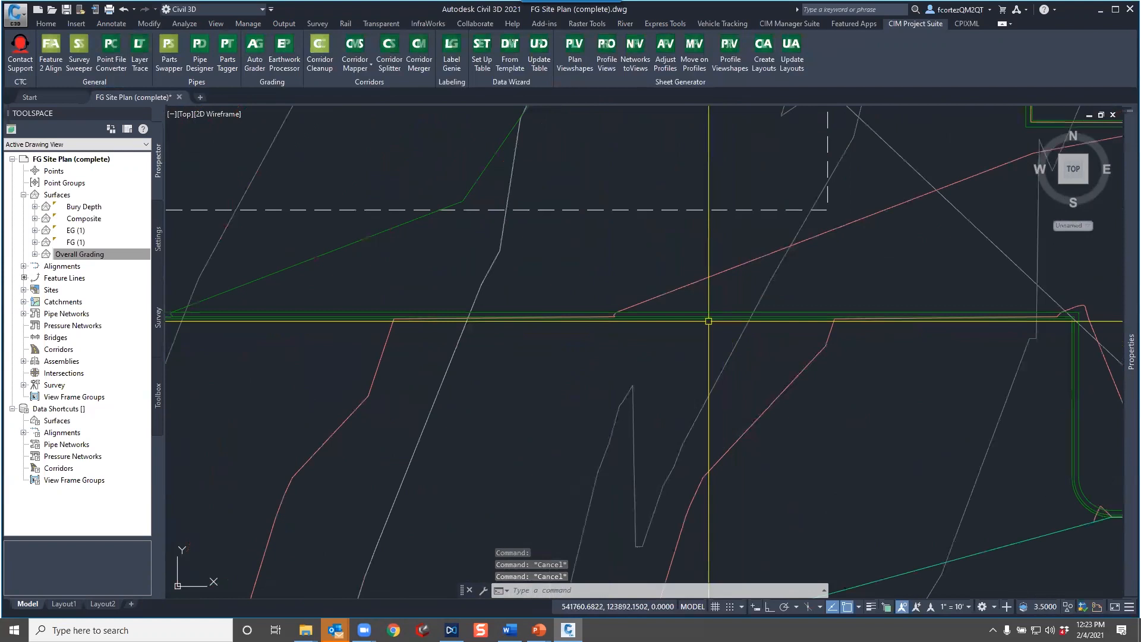
click(705, 320)
scroll(696, 331, down, 2)
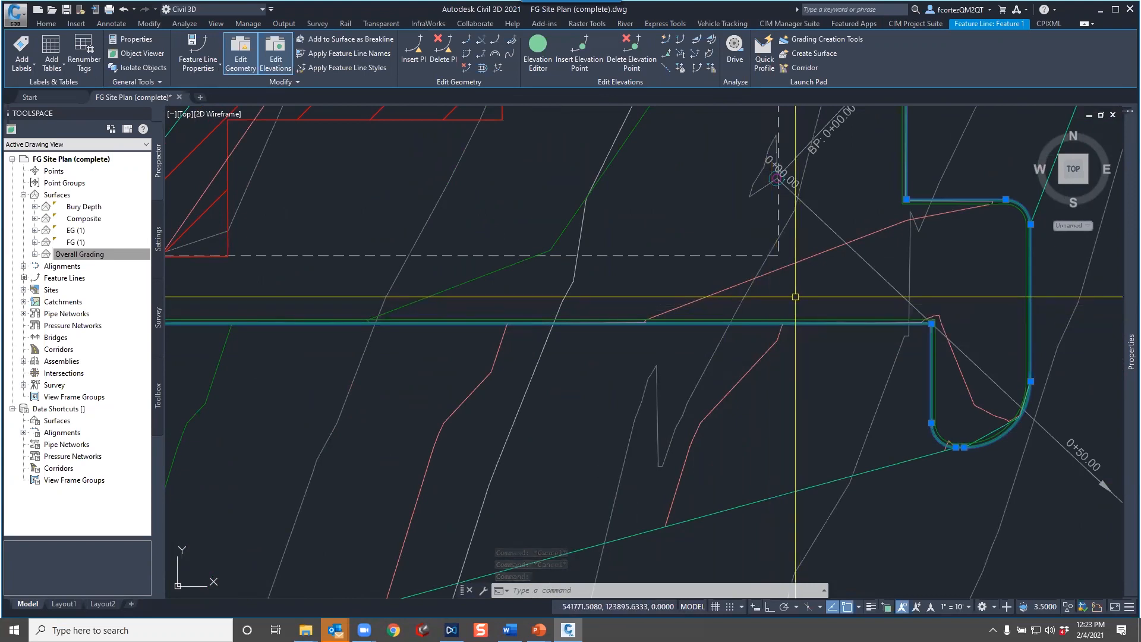
Check point elevations along the outer parking lot feature line with Quick Elevation Edit
scroll(779, 294, down, 3)
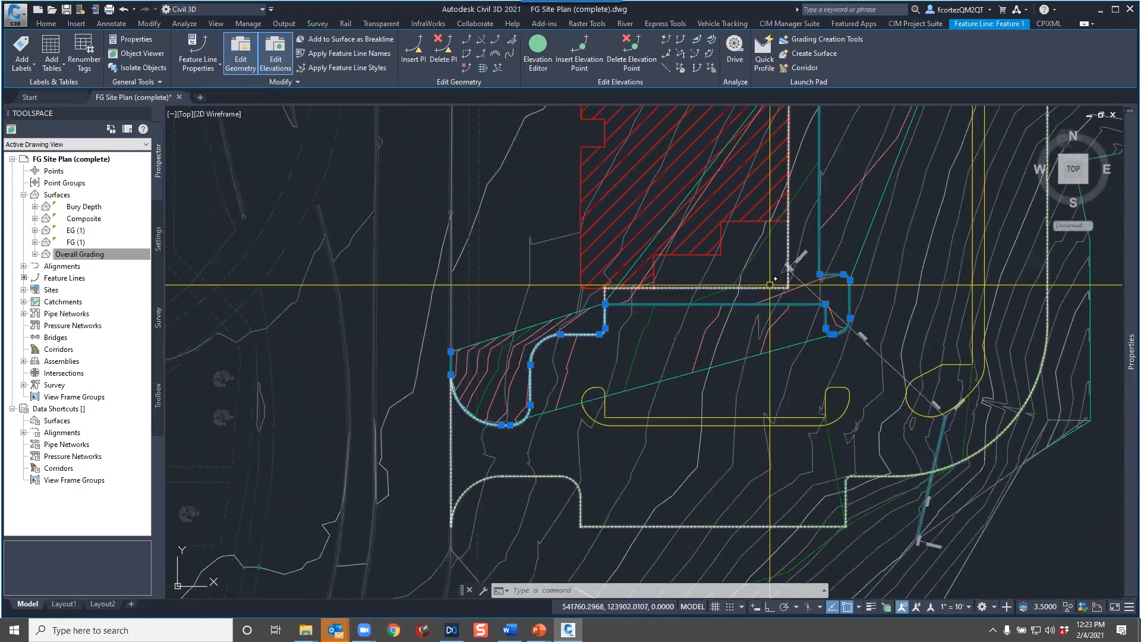
key(Escape)
key(Escape)
scroll(580, 373, up, 8)
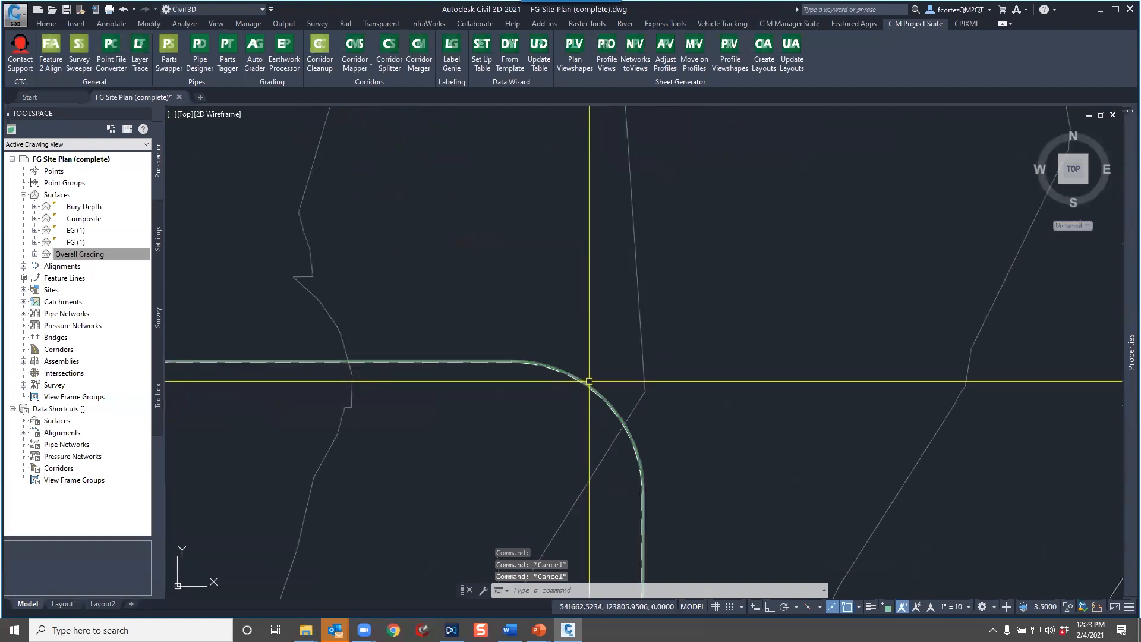
click(589, 380)
scroll(703, 325, down, 6)
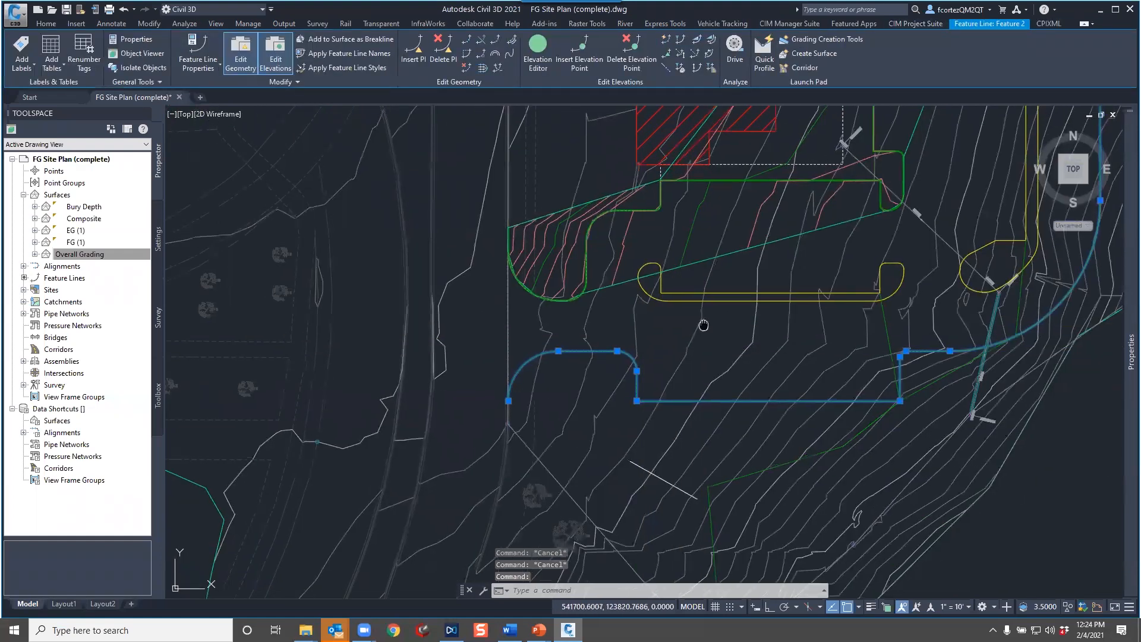
middle_drag(703, 325, 652, 361)
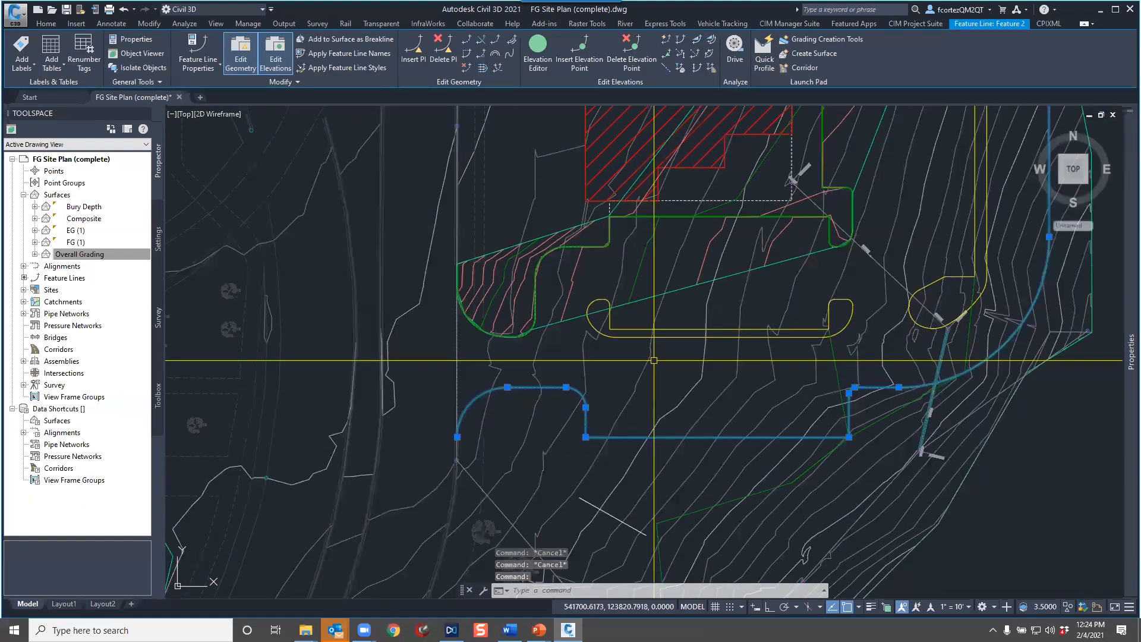
click(670, 41)
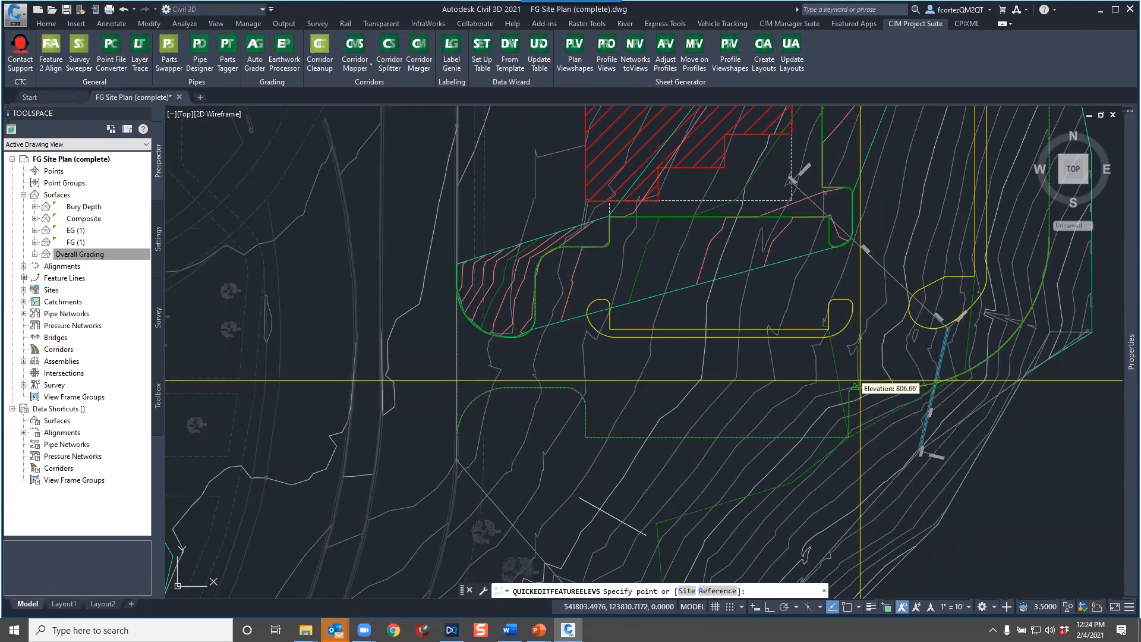
scroll(854, 386, down, 3)
key(Escape)
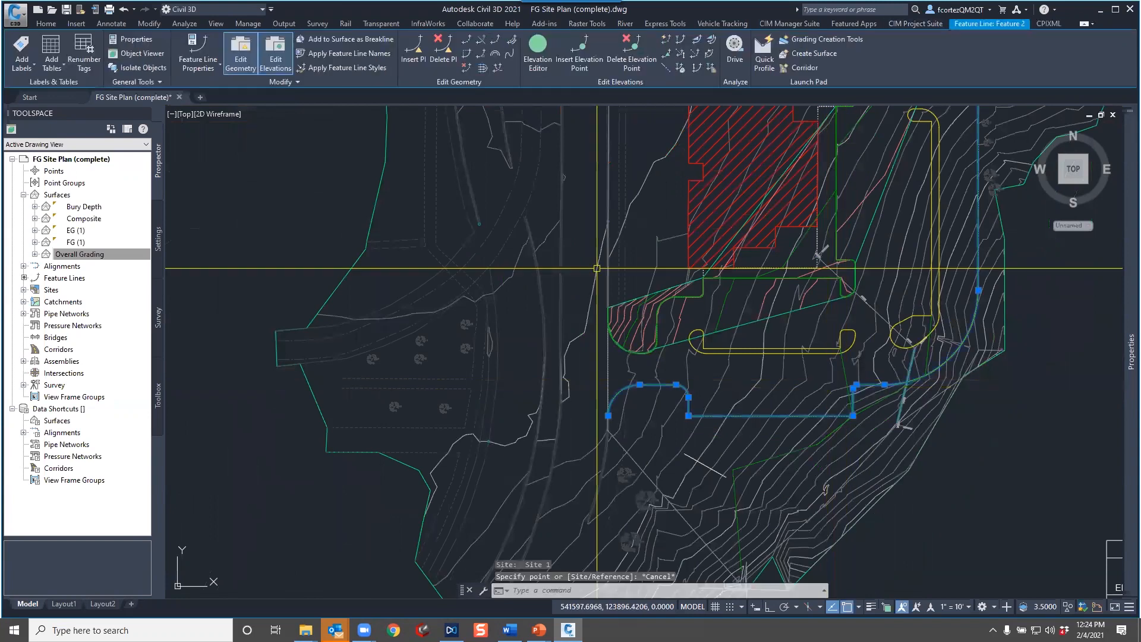
Review the stations, elevations and grades of the outer parking lot feature line in the Elevation Editor
click(537, 54)
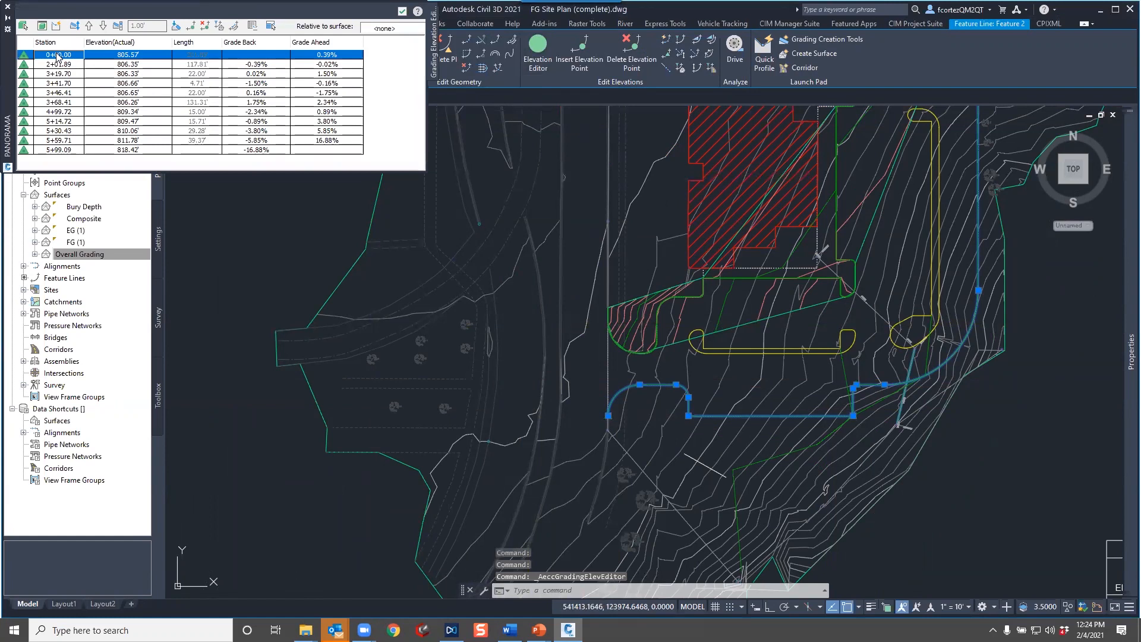
middle_drag(811, 284, 749, 441)
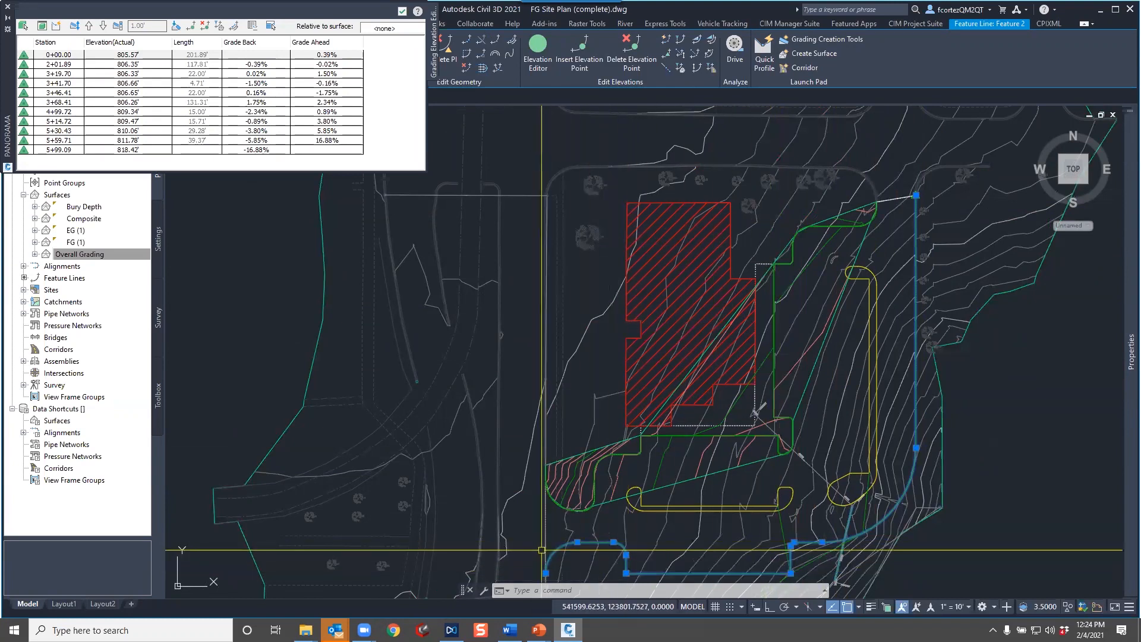
click(401, 12)
middle_drag(741, 369, 708, 331)
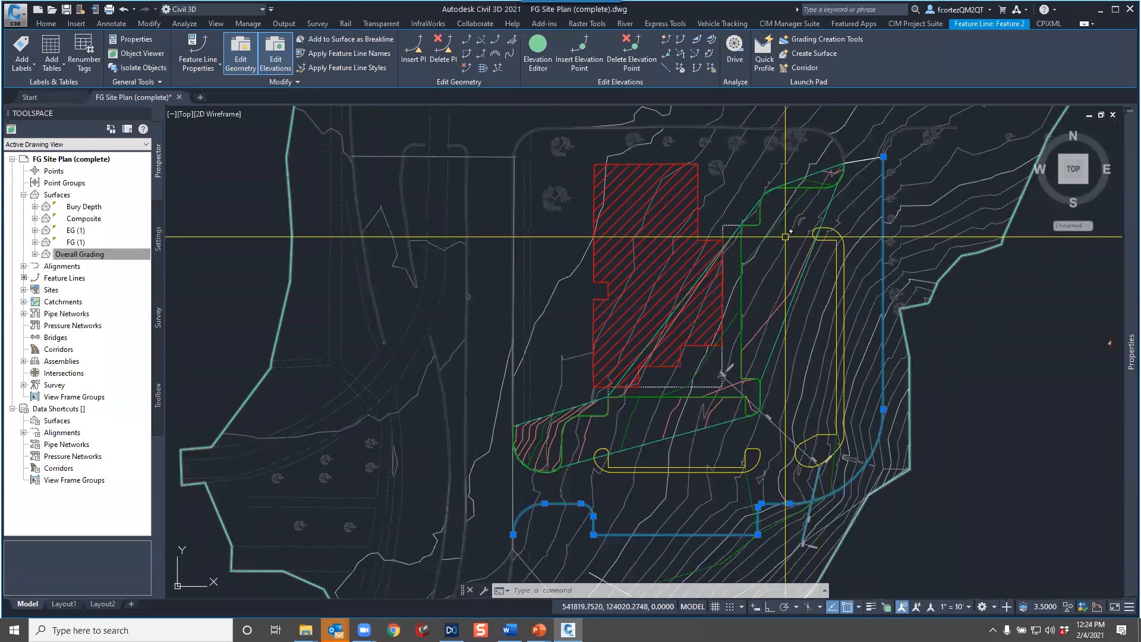
key(Escape)
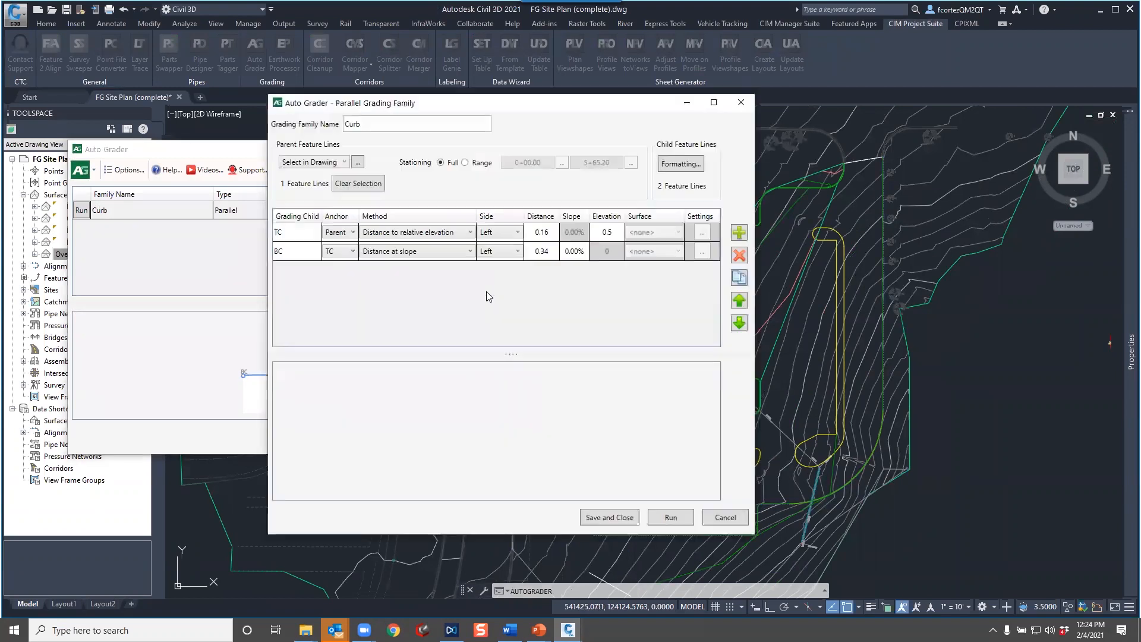
Add the outer parking lot feature line to the parent lines of the Curb grading family, save the family and run it
click(357, 163)
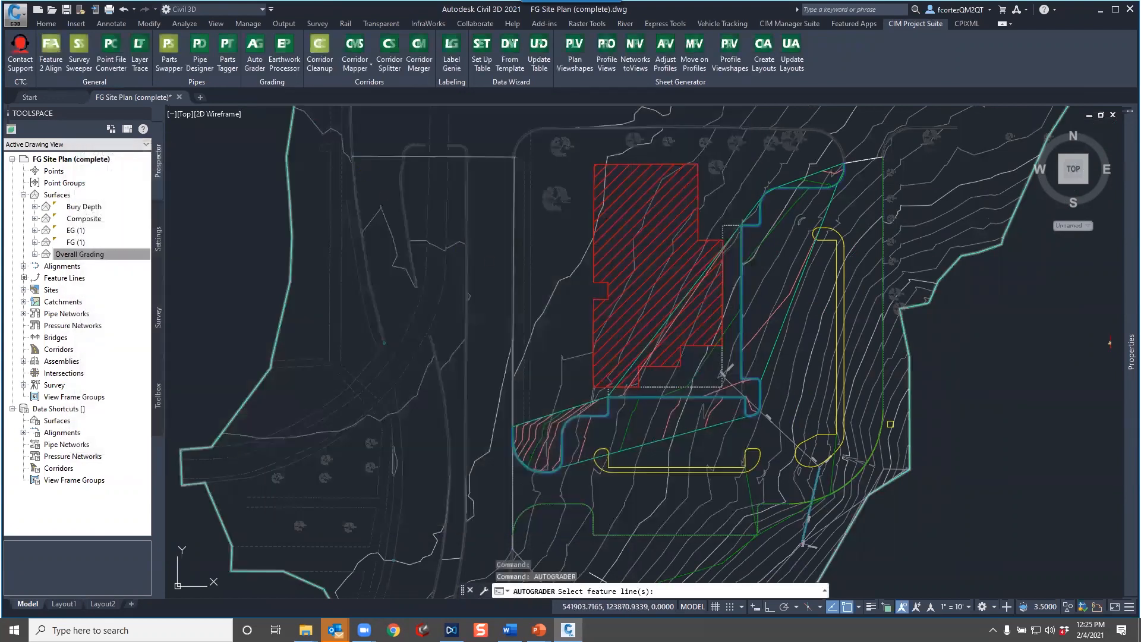
scroll(883, 392, up, 8)
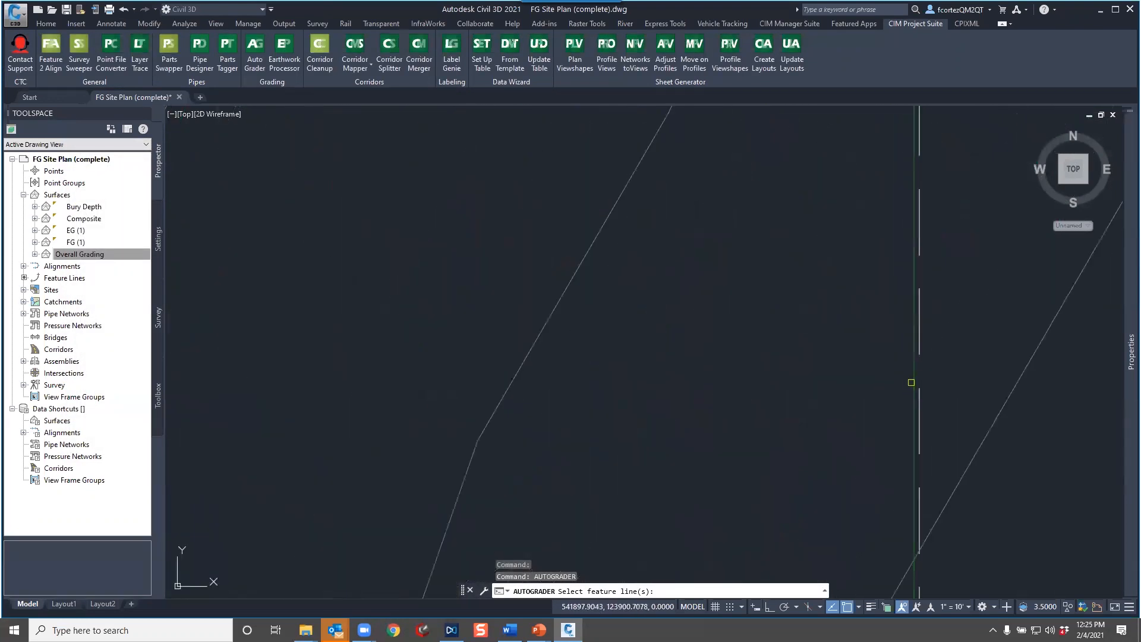
click(909, 382)
scroll(853, 392, down, 8)
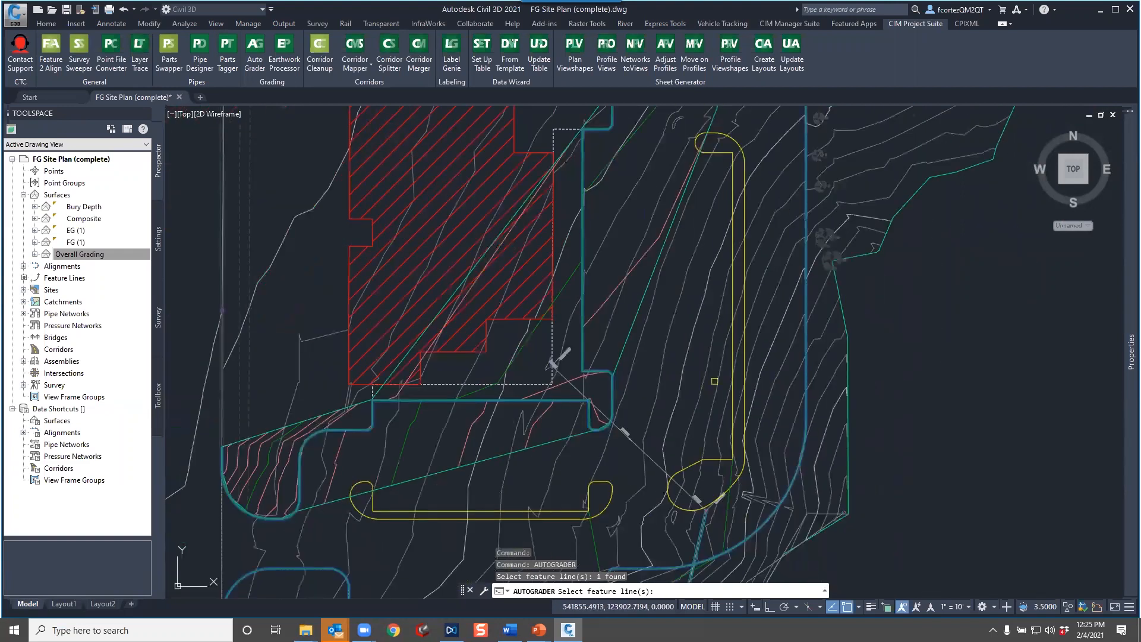
key(Return)
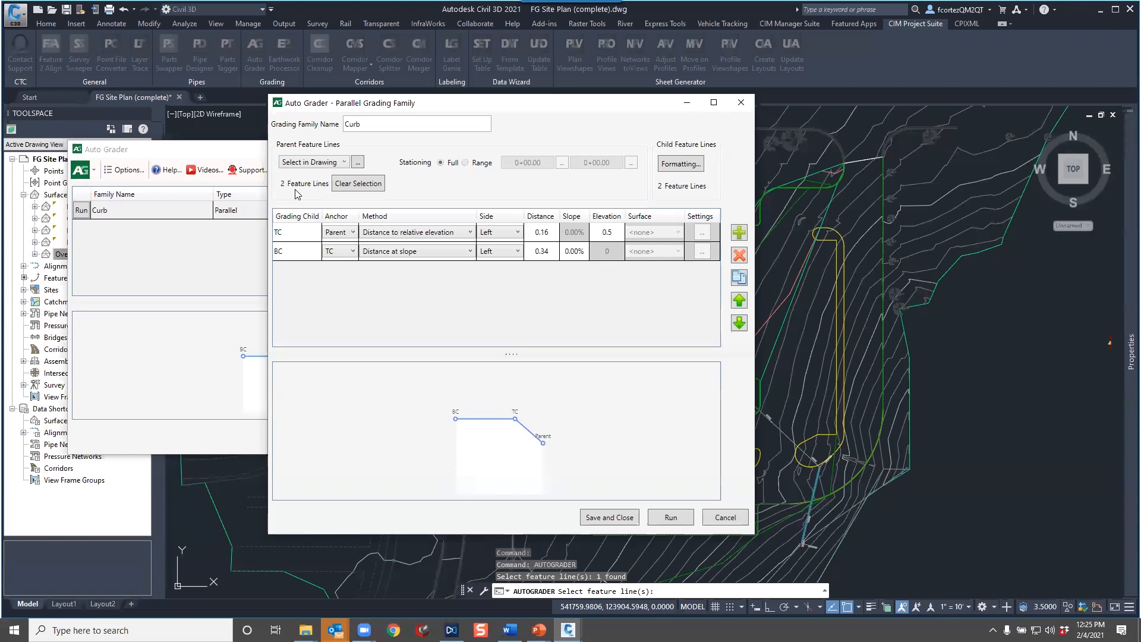
click(608, 518)
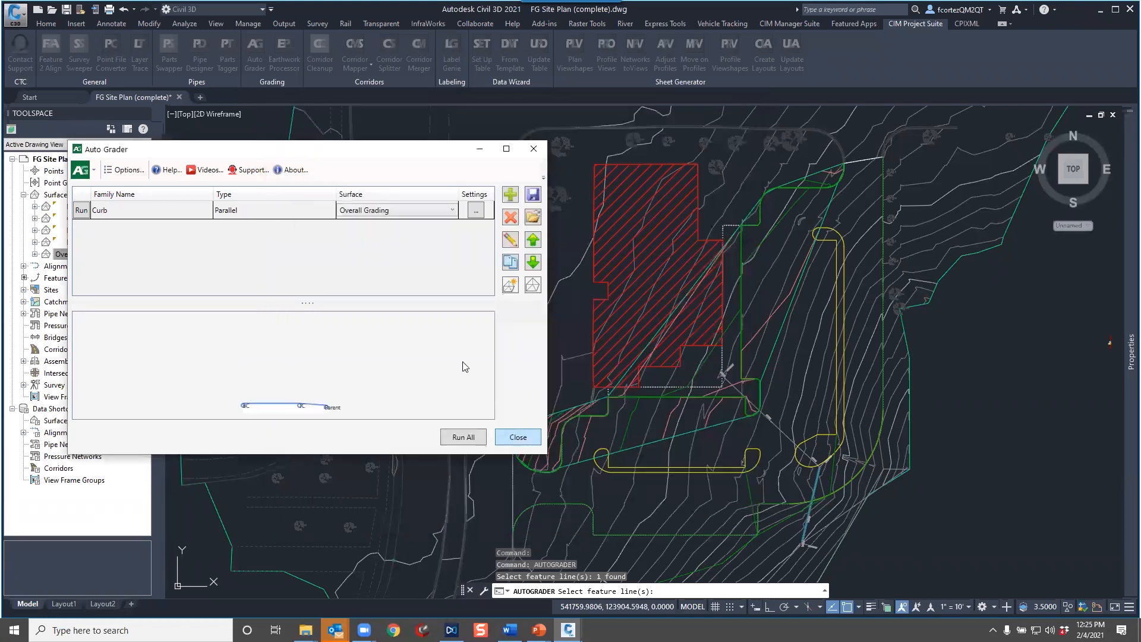
click(82, 211)
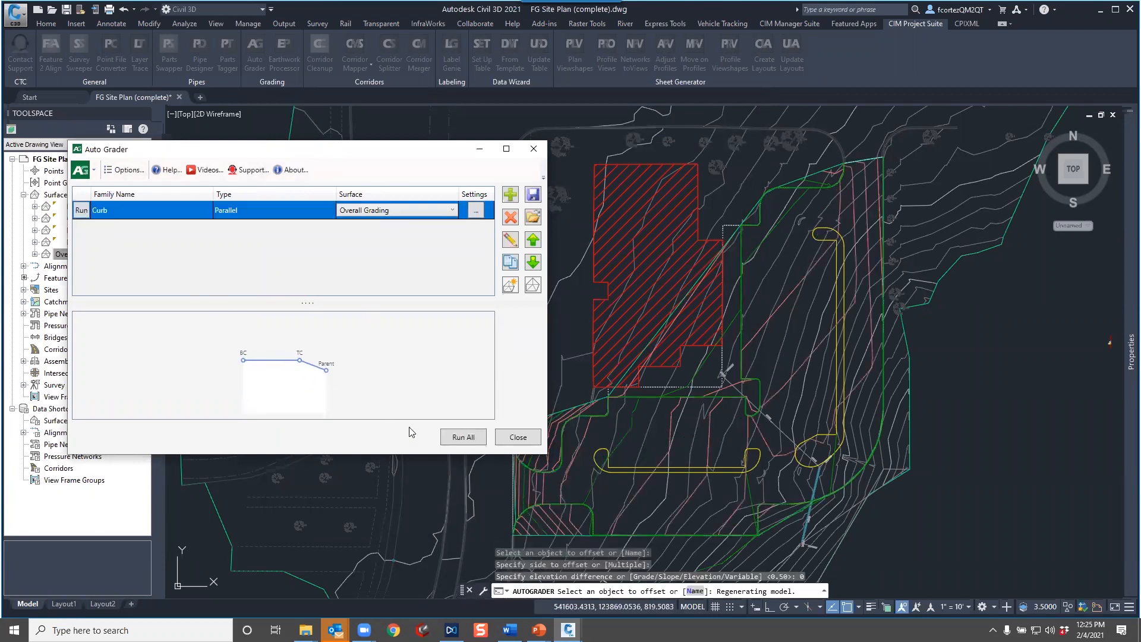
click(512, 438)
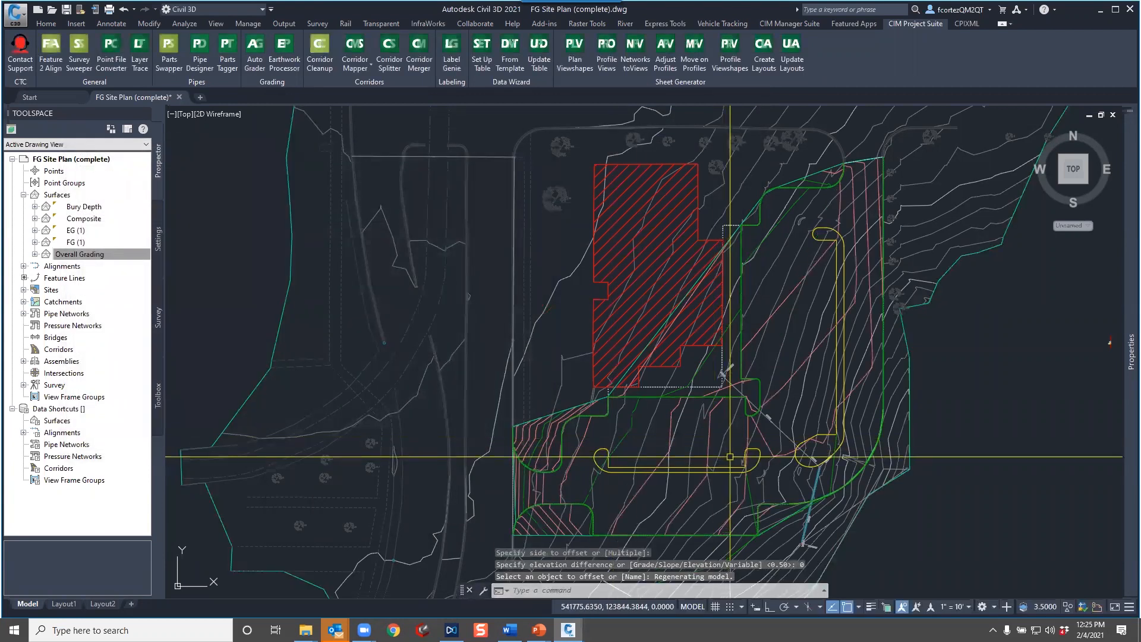
Examine the generated curb lines and the Overall Grading contours along the outer edge, islands and northern entrance of the parking lot
middle_drag(729, 457, 702, 429)
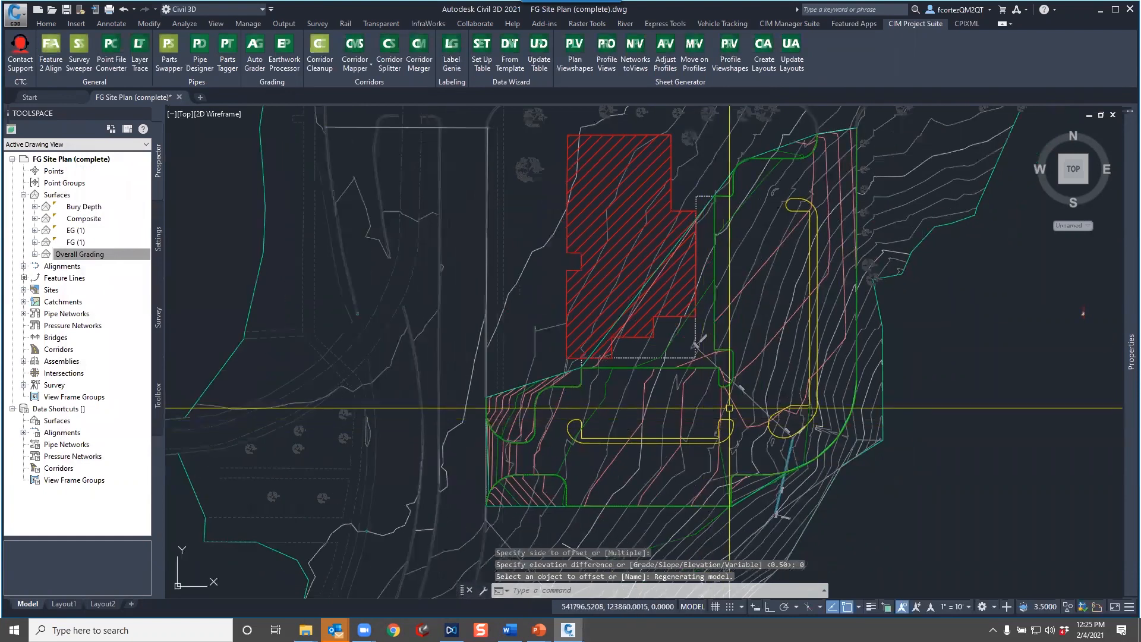
scroll(797, 479, up, 6)
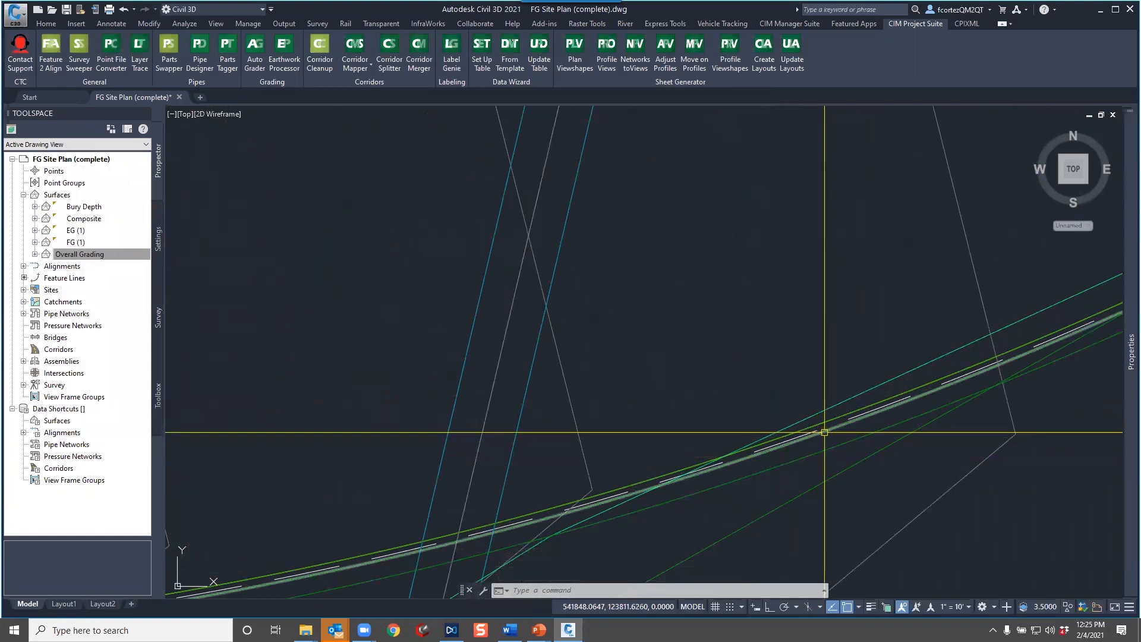
scroll(824, 431, down, 5)
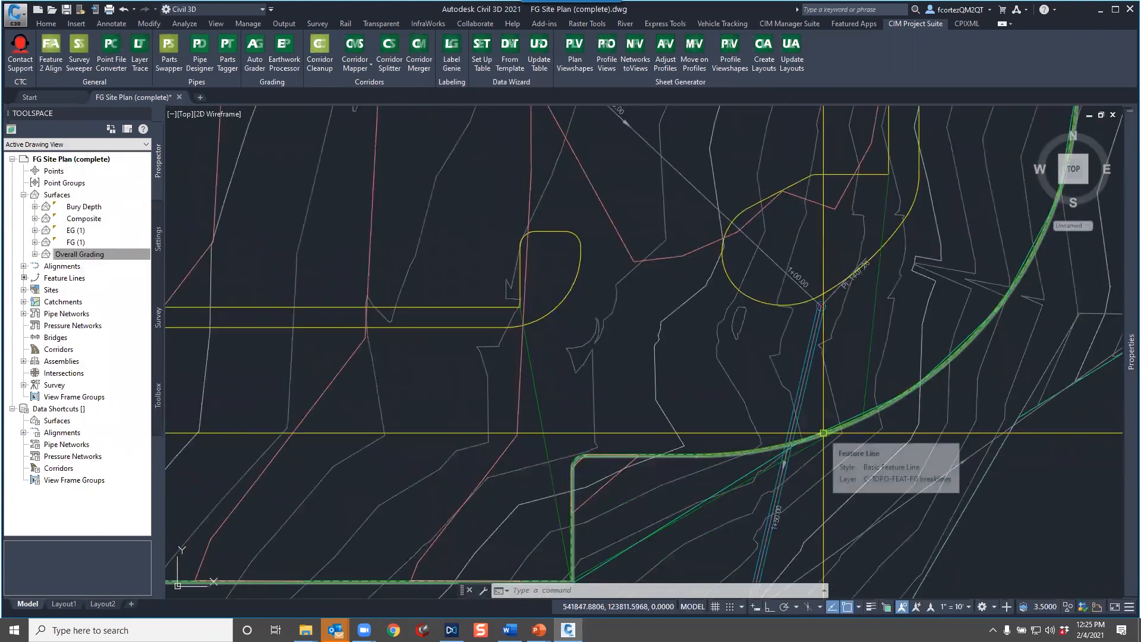
scroll(823, 432, down, 4)
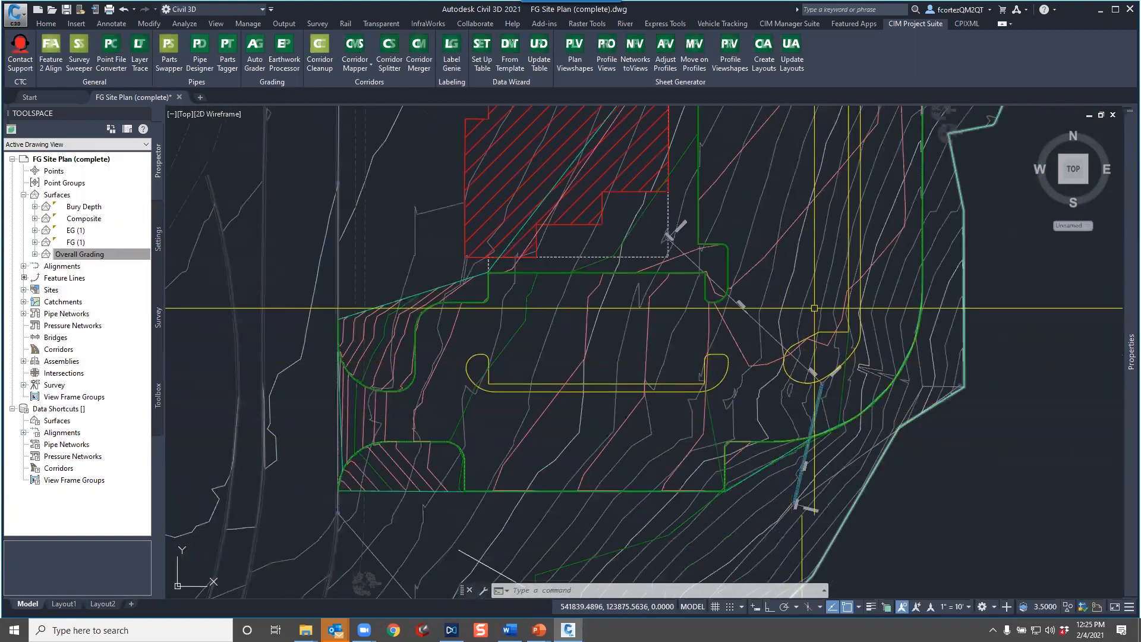
scroll(724, 358, down, 3)
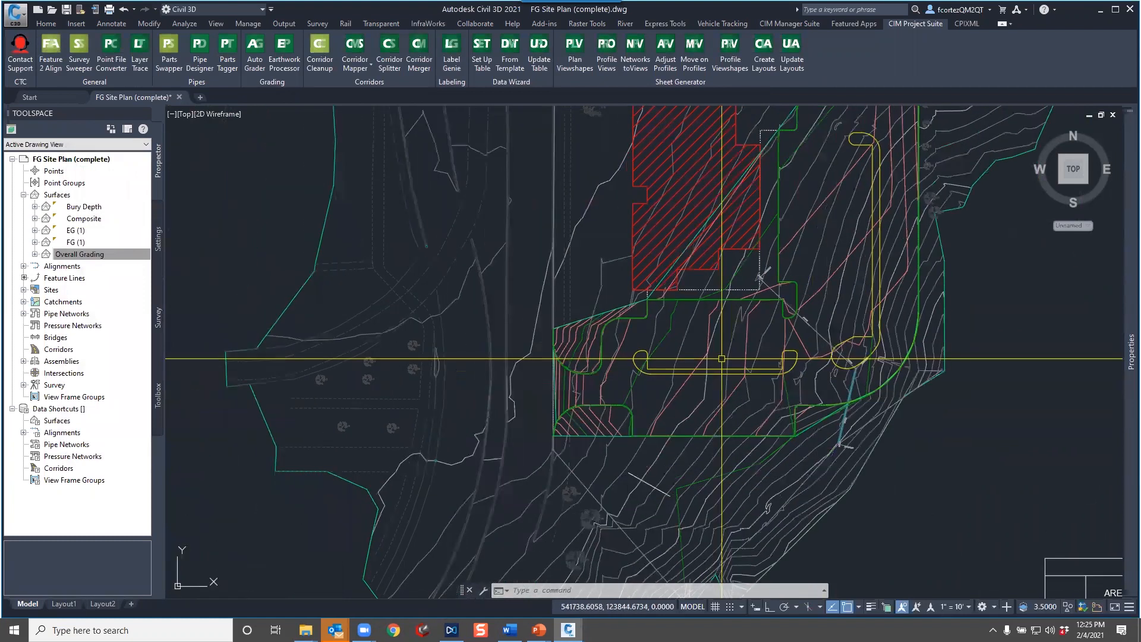
mouse_move(707, 393)
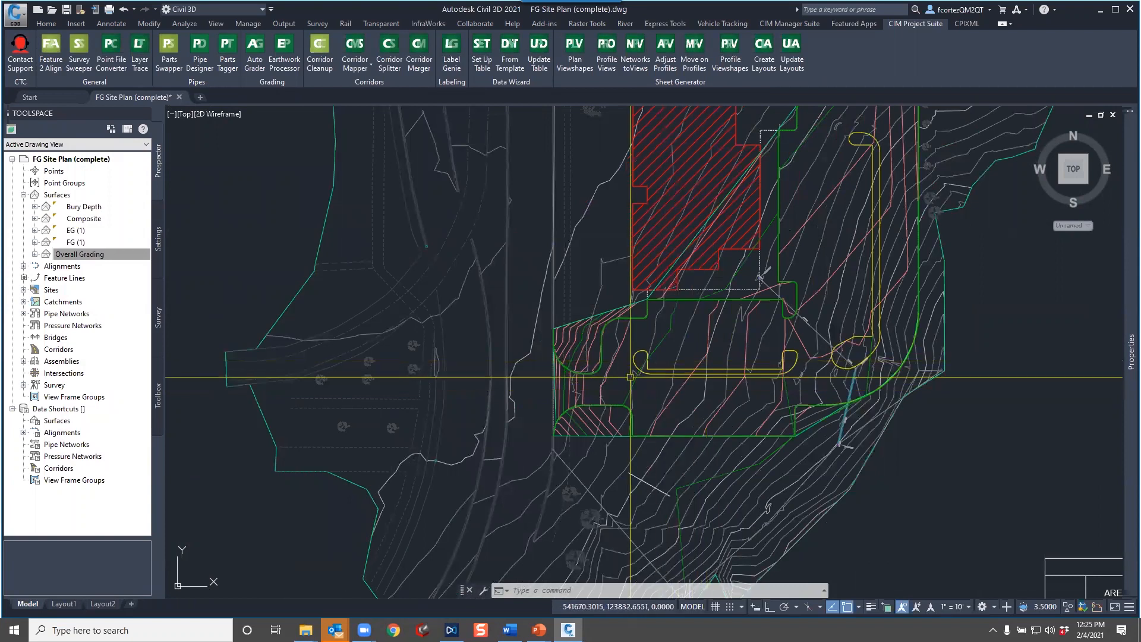
middle_drag(553, 324, 555, 433)
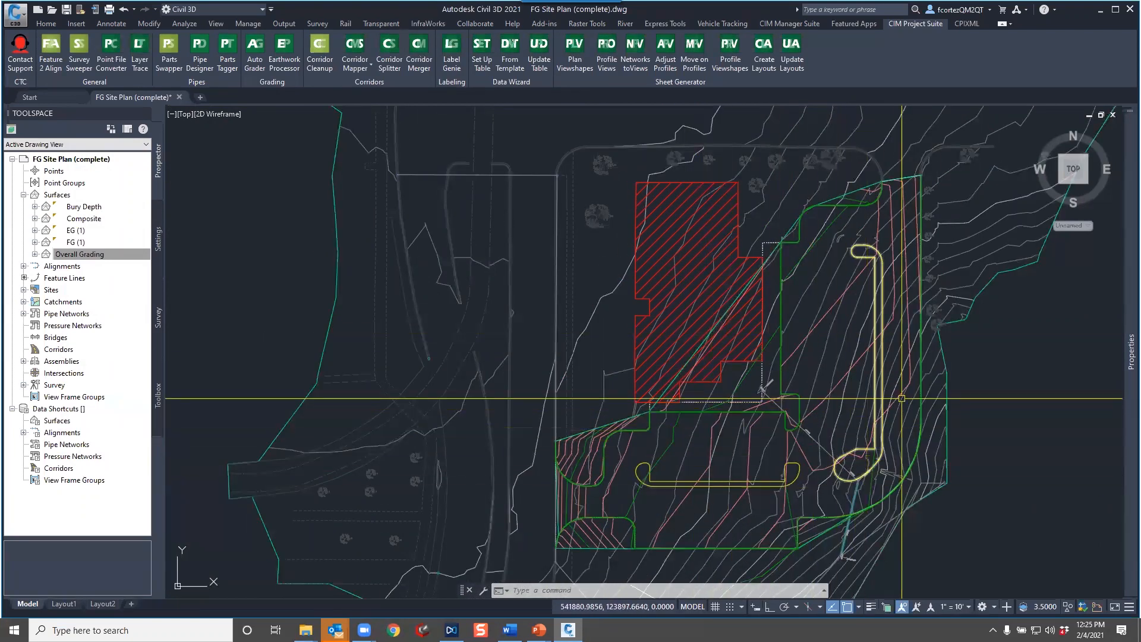
scroll(881, 196, up, 3)
scroll(878, 300, down, 3)
scroll(832, 332, up, 5)
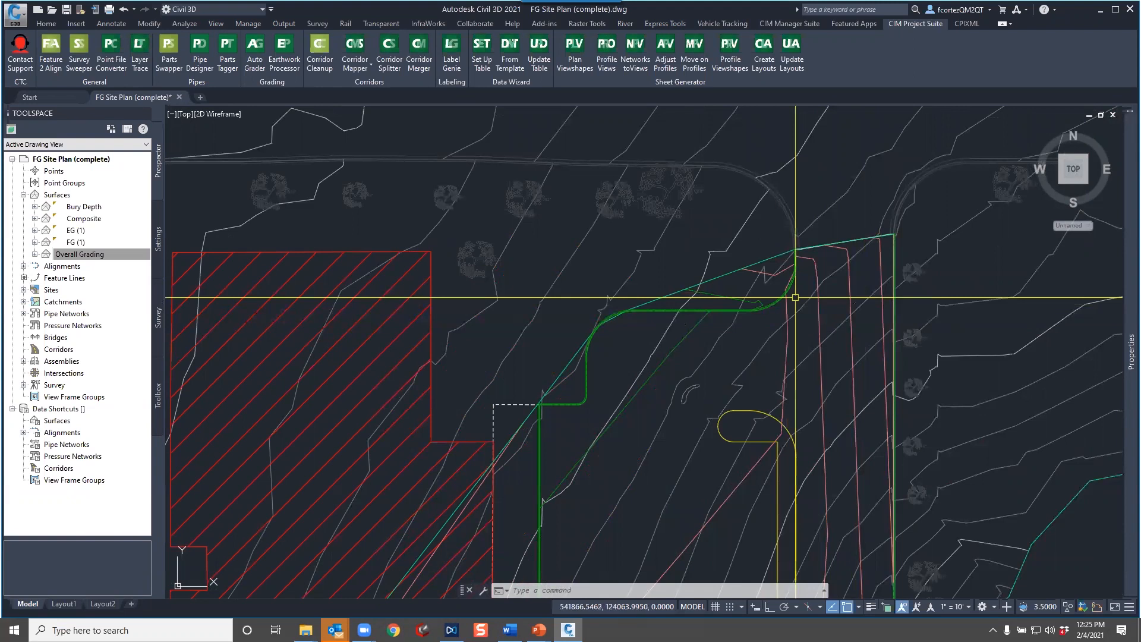
scroll(887, 262, up, 5)
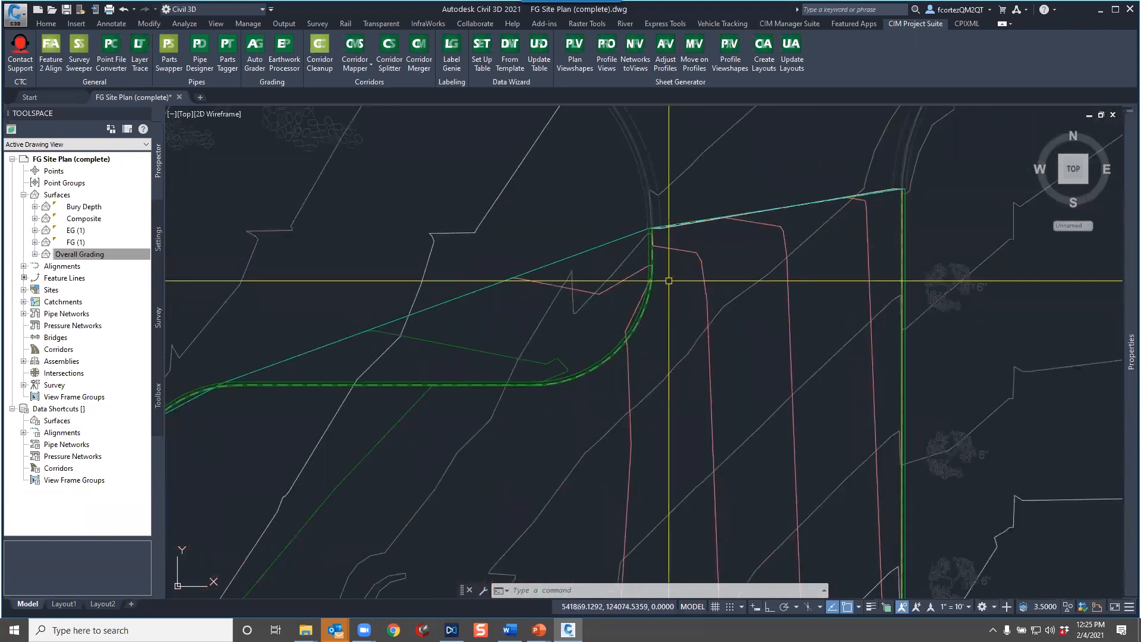
scroll(817, 347, down, 5)
scroll(844, 351, up, 5)
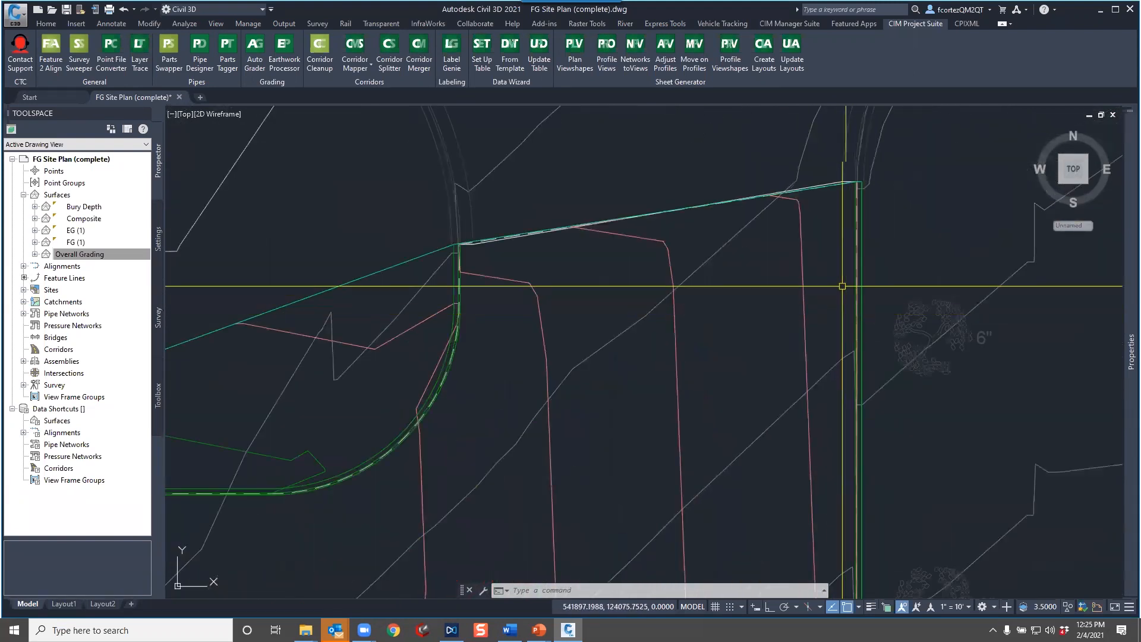
scroll(860, 278, down, 6)
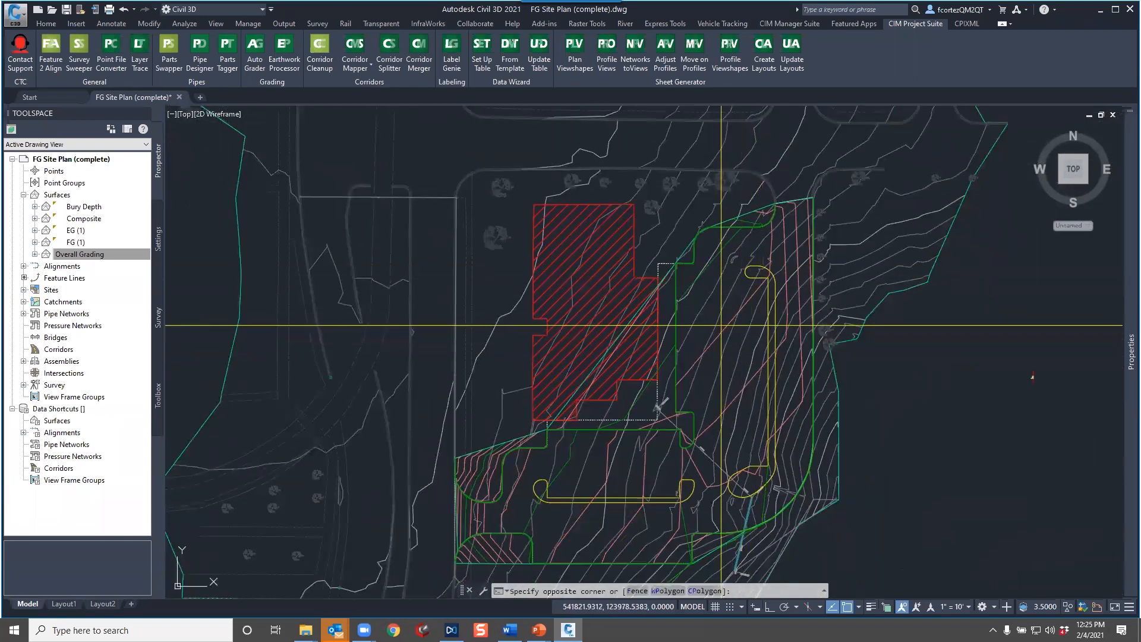
Inspect the Overall Grading surface and its curbs in 3D with the Object Viewer
click(720, 336)
right_click(721, 337)
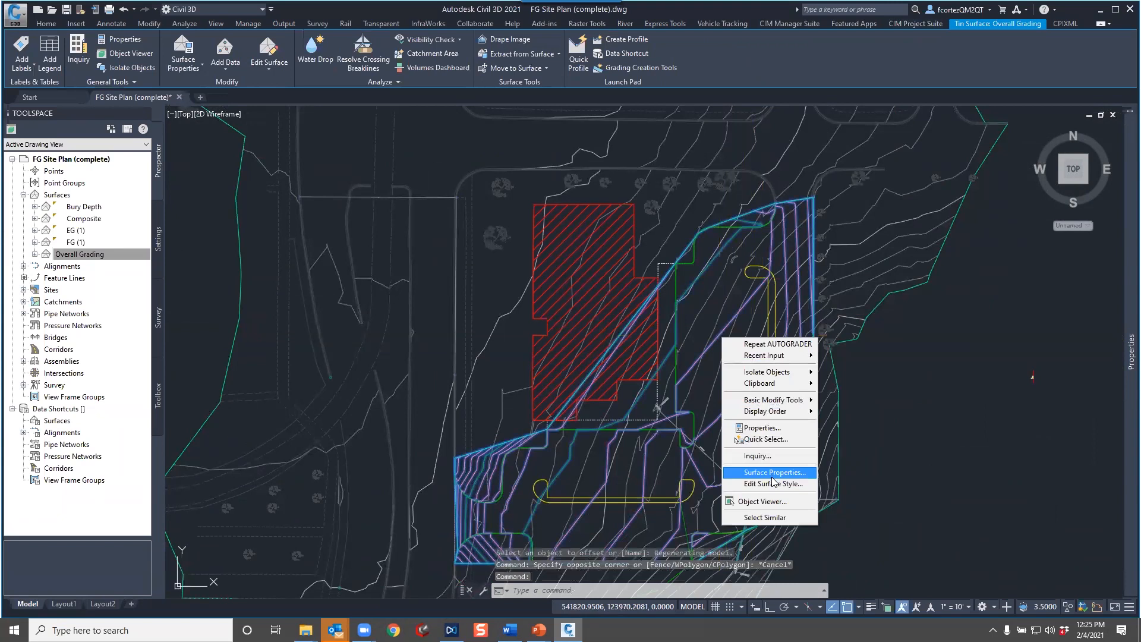
click(765, 502)
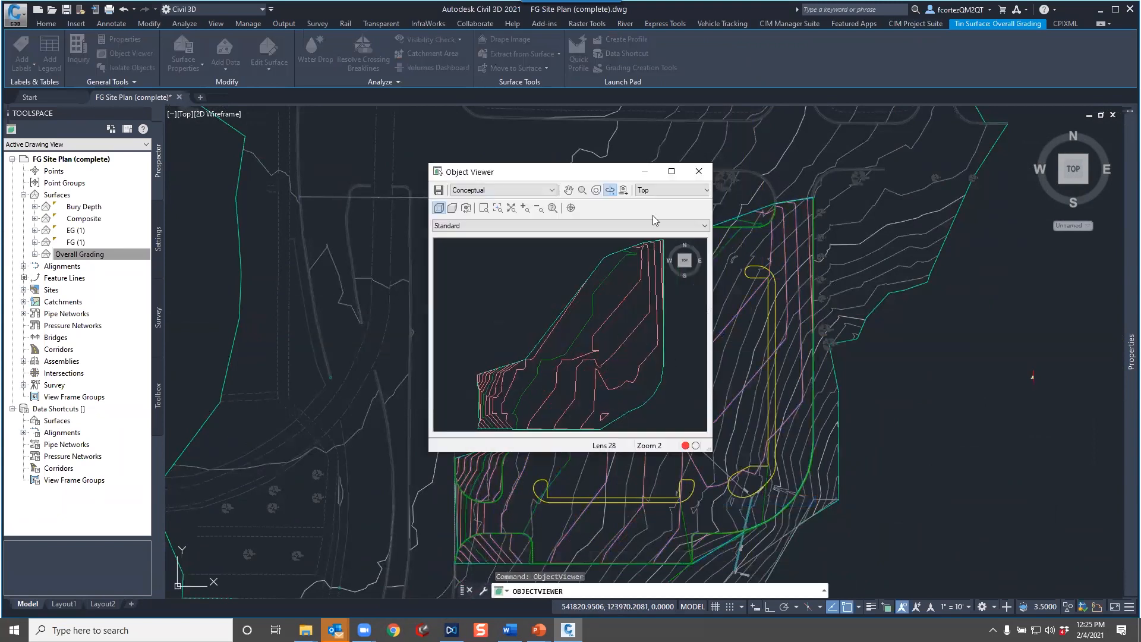
click(671, 172)
mouse_move(615, 443)
mouse_down()
mouse_move(616, 303)
mouse_move(679, 293)
mouse_move(804, 331)
mouse_move(670, 415)
mouse_up()
scroll(670, 414, up, 5)
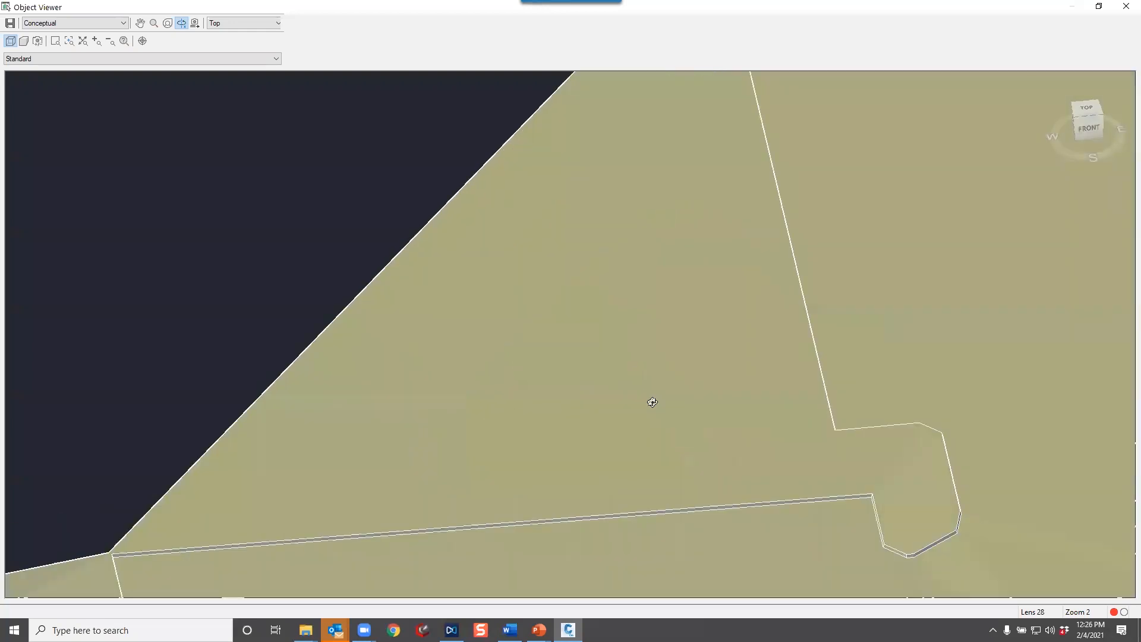
middle_drag(652, 400, 695, 298)
middle_drag(543, 415, 726, 342)
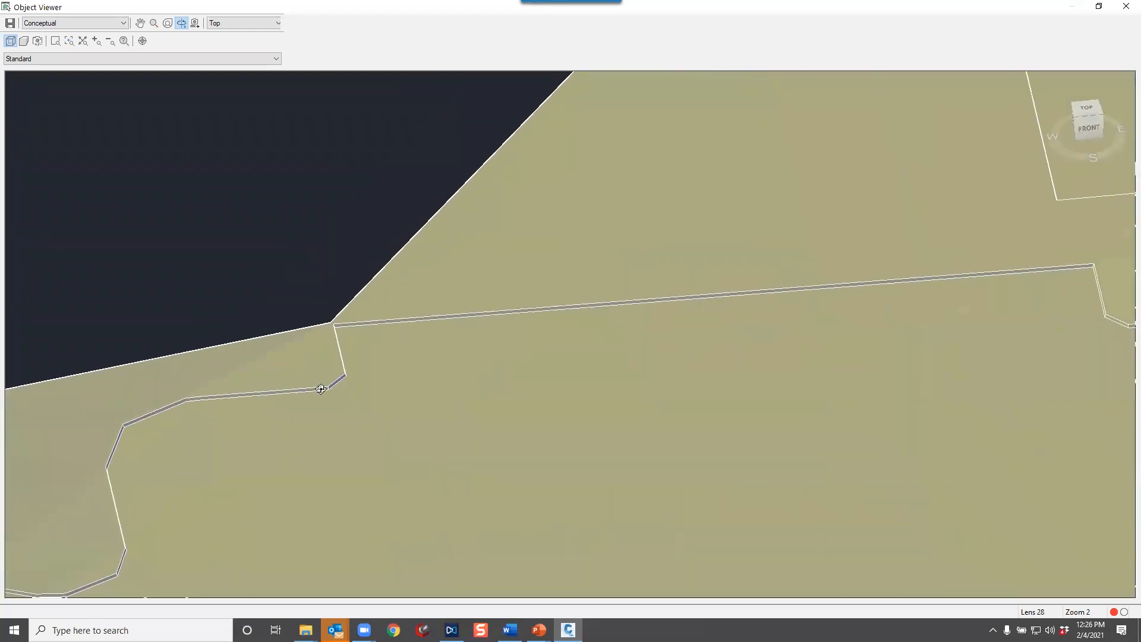
scroll(344, 391, down, 3)
key(Escape)
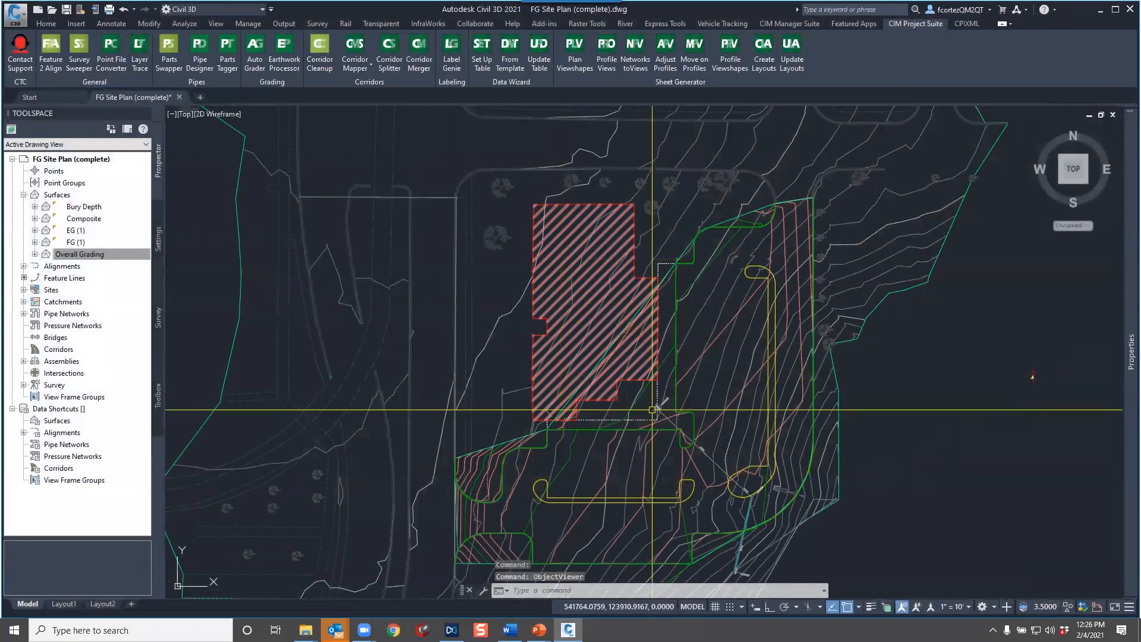
Set the mid-ordinate distance to 0.10 in the Curb family's surface settings, rerun the family and close Auto Grader
scroll(652, 409, up, 6)
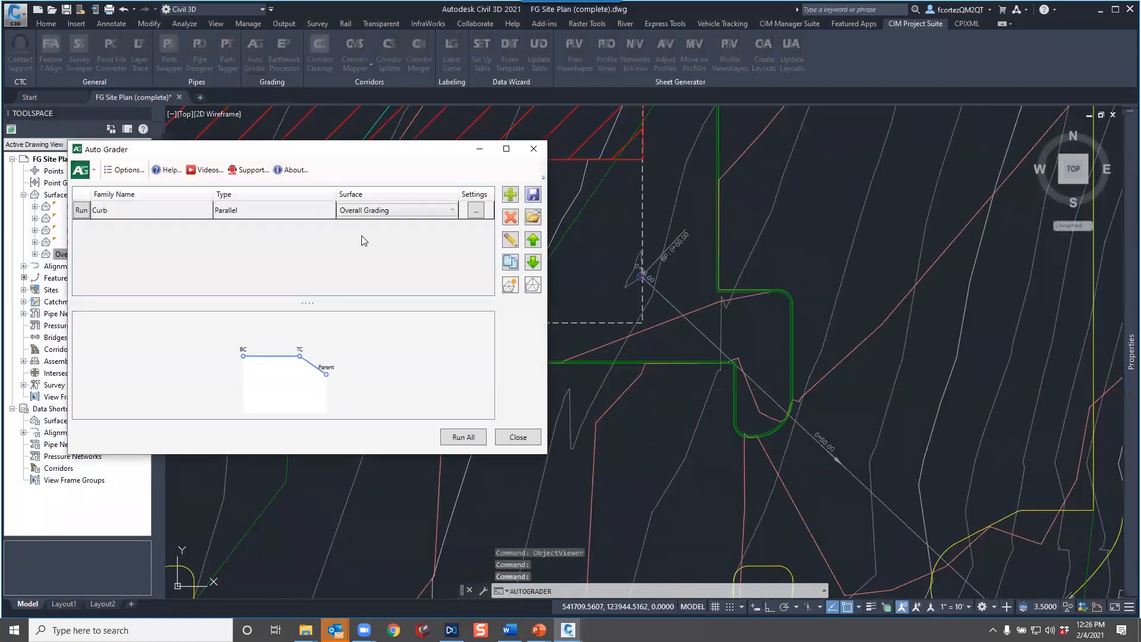
click(476, 212)
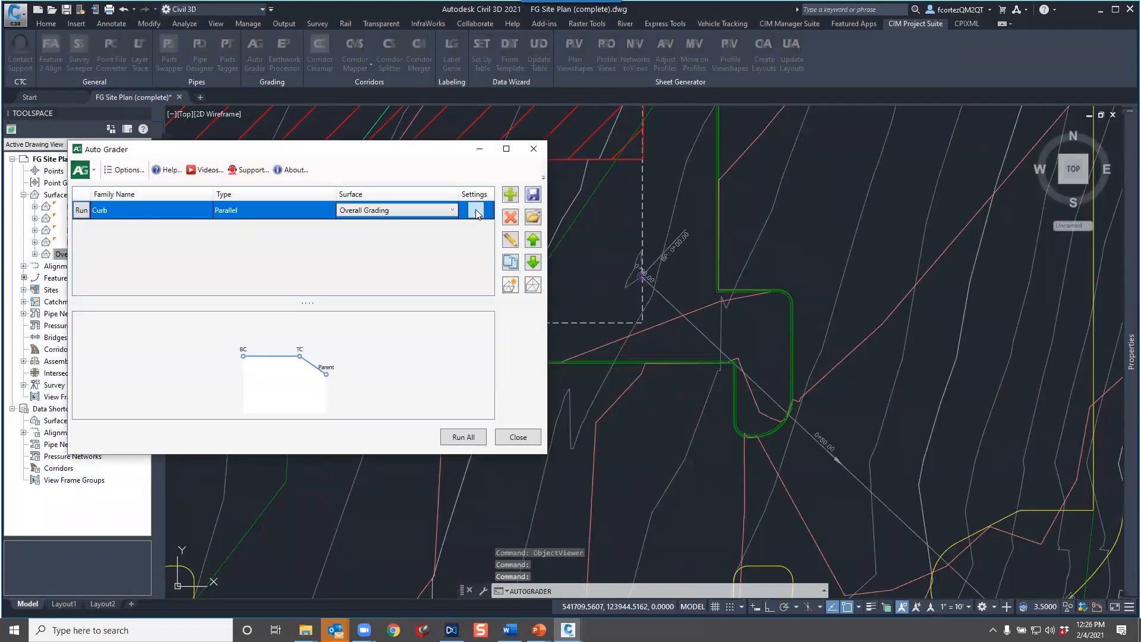
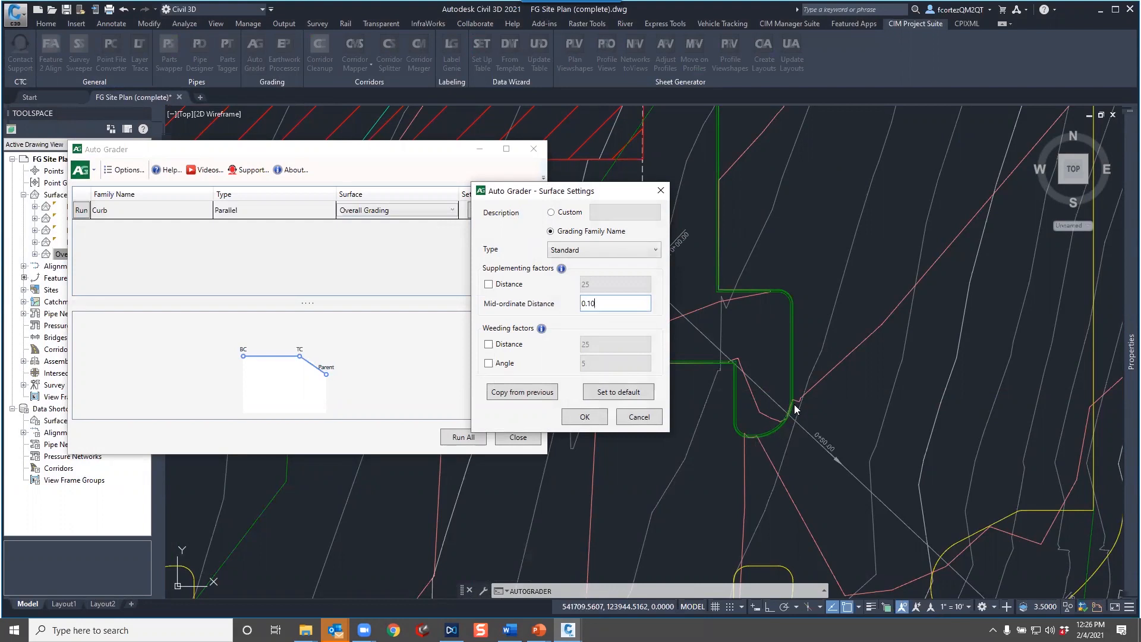
click(584, 417)
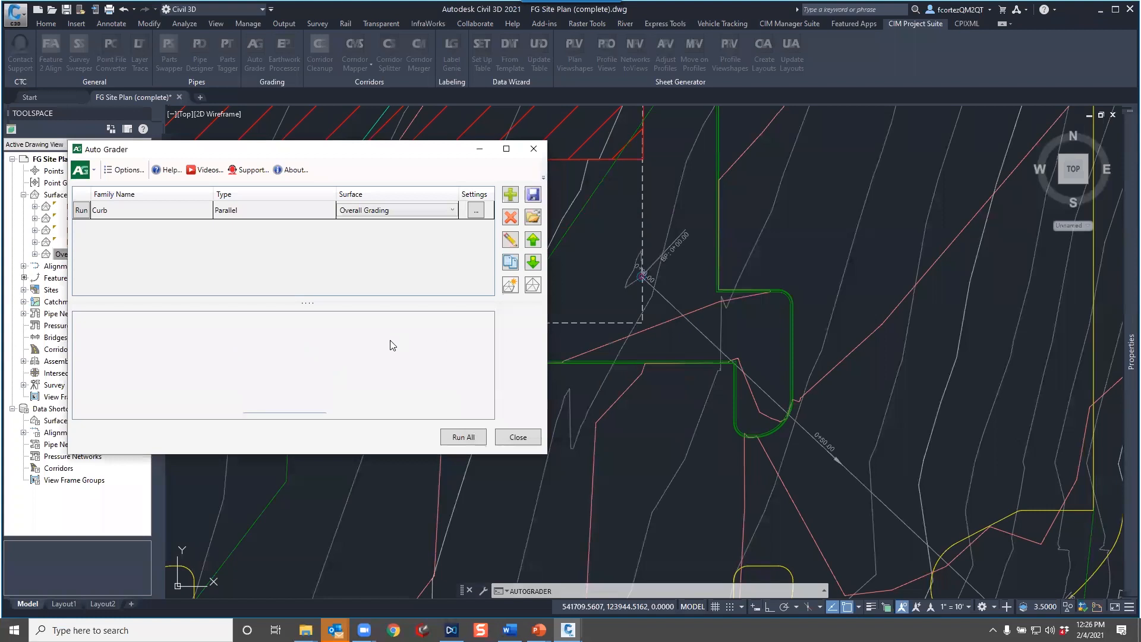
click(82, 211)
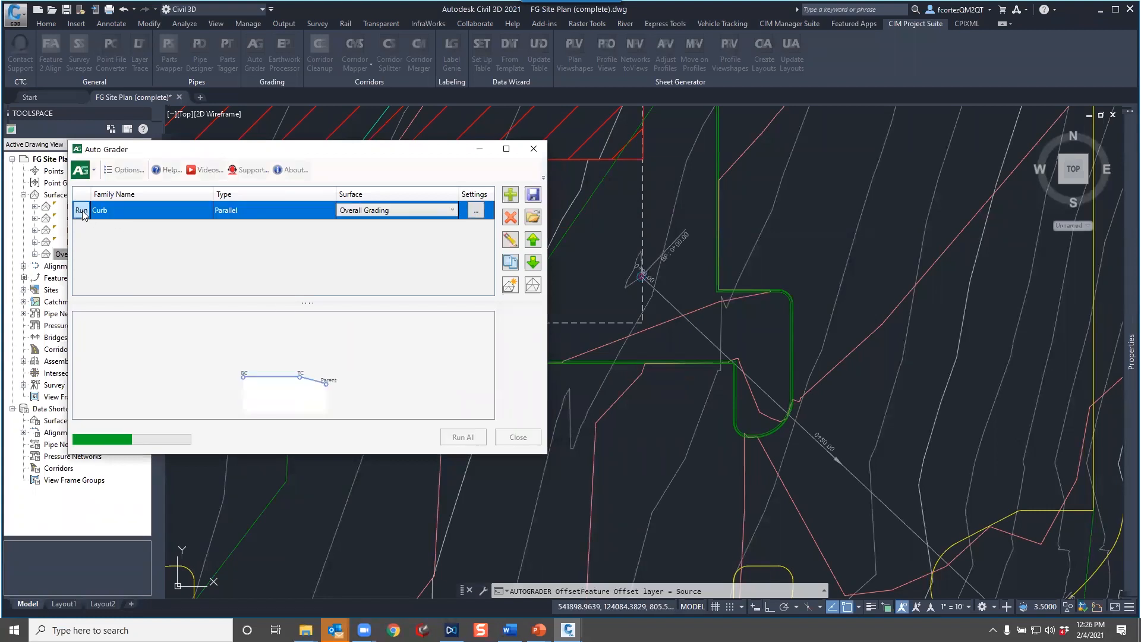
click(517, 437)
click(402, 11)
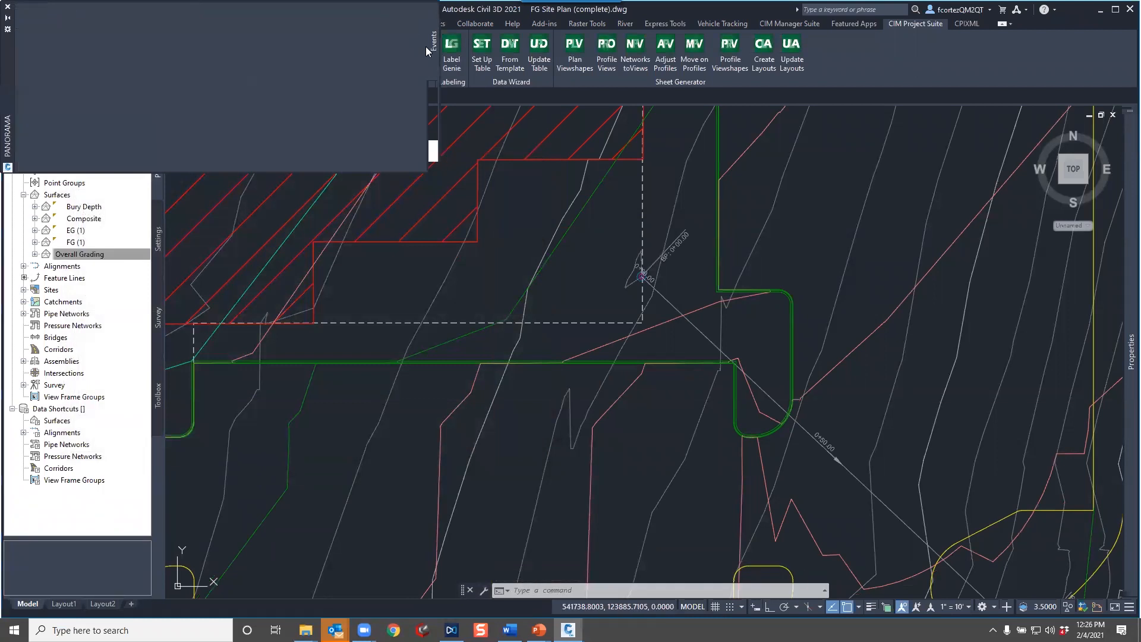
Inspect the rebuilt Overall Grading surface in the Object Viewer, zooming in on the curved curb at the inner parking lot corner
click(678, 333)
right_click(674, 335)
click(709, 487)
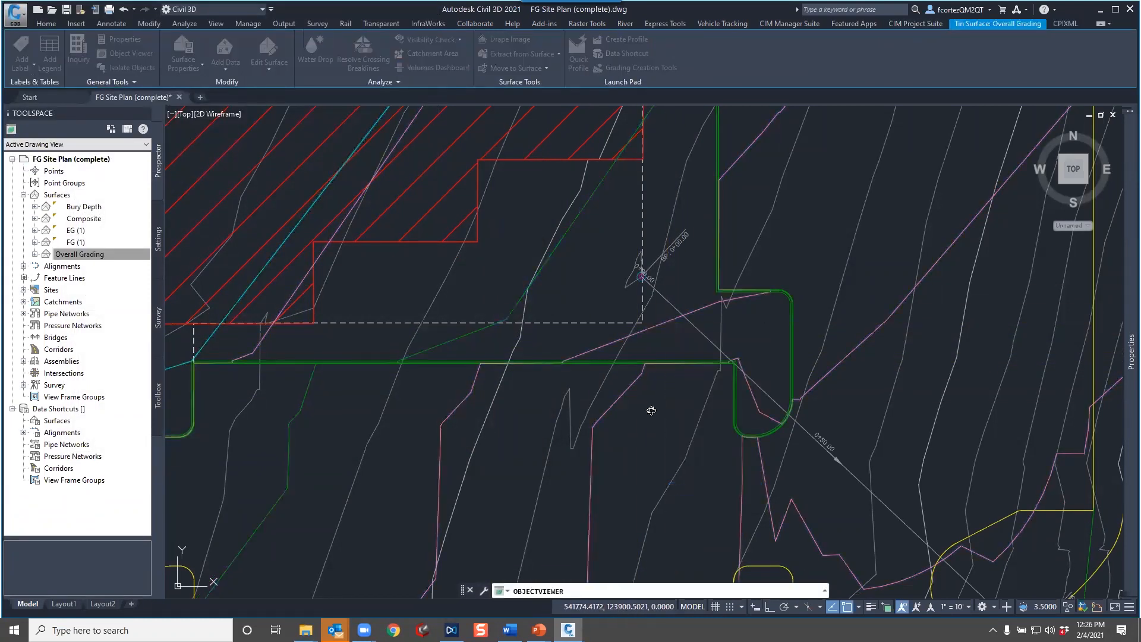
mouse_move(621, 438)
mouse_down()
mouse_move(612, 285)
mouse_move(765, 408)
mouse_up()
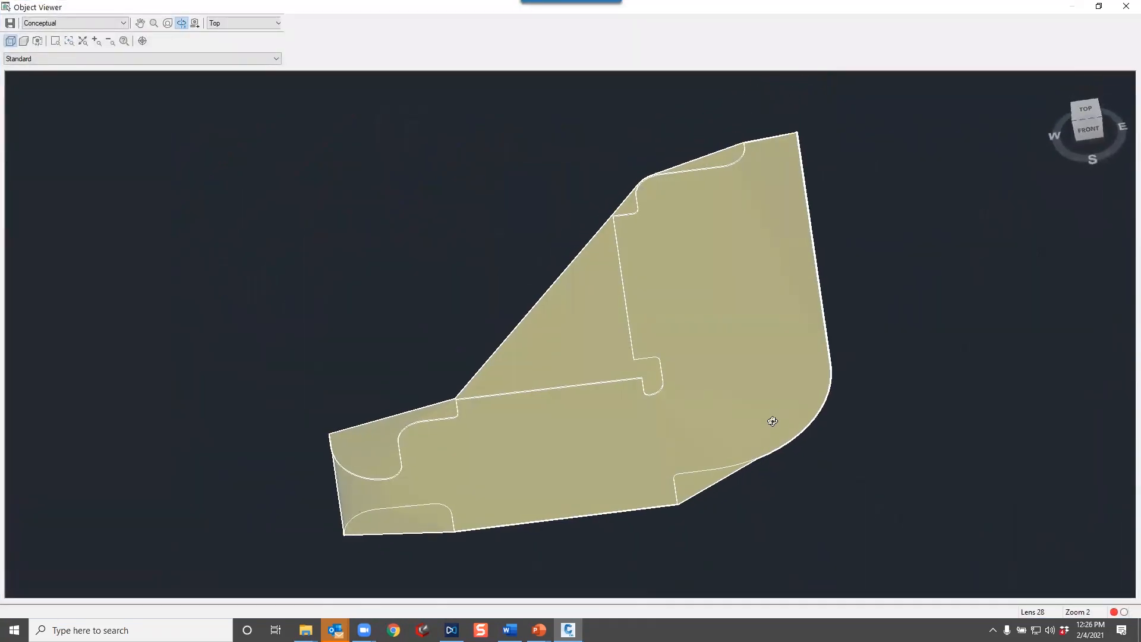
scroll(703, 410, up, 5)
middle_drag(744, 453, 708, 428)
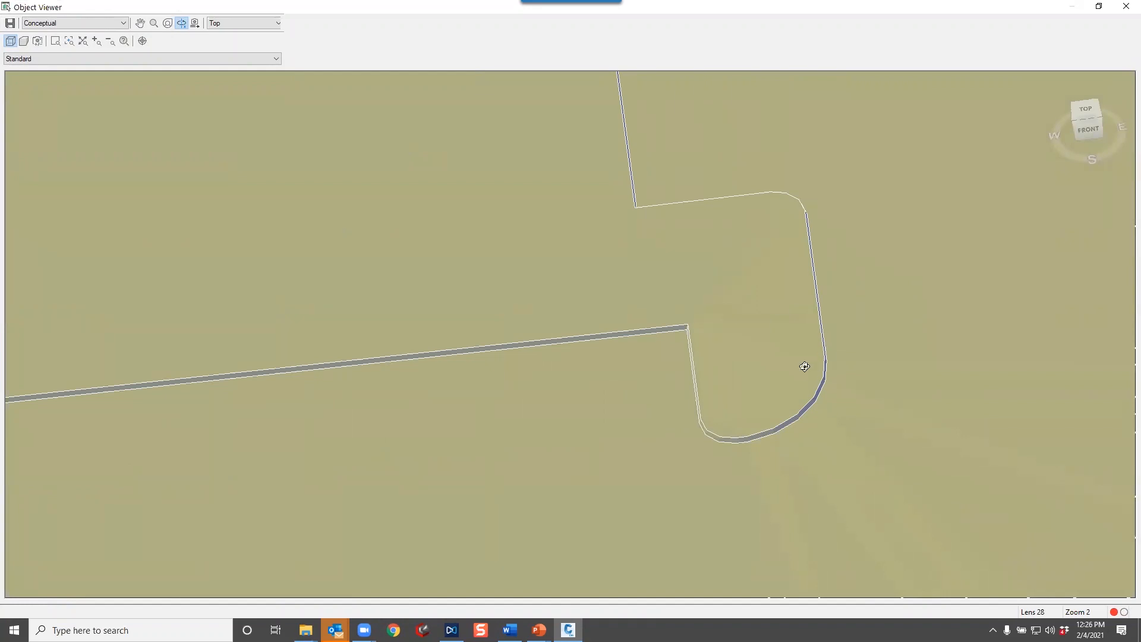
mouse_move(781, 204)
mouse_down()
mouse_move(703, 259)
mouse_move(499, 333)
mouse_move(693, 293)
mouse_move(404, 423)
mouse_move(537, 247)
mouse_move(545, 273)
mouse_up()
mouse_move(649, 346)
mouse_down()
mouse_move(863, 288)
mouse_move(729, 362)
mouse_move(718, 310)
mouse_move(761, 255)
mouse_move(776, 326)
mouse_move(764, 342)
mouse_up()
scroll(750, 348, up, 3)
right_click(752, 348)
click(775, 360)
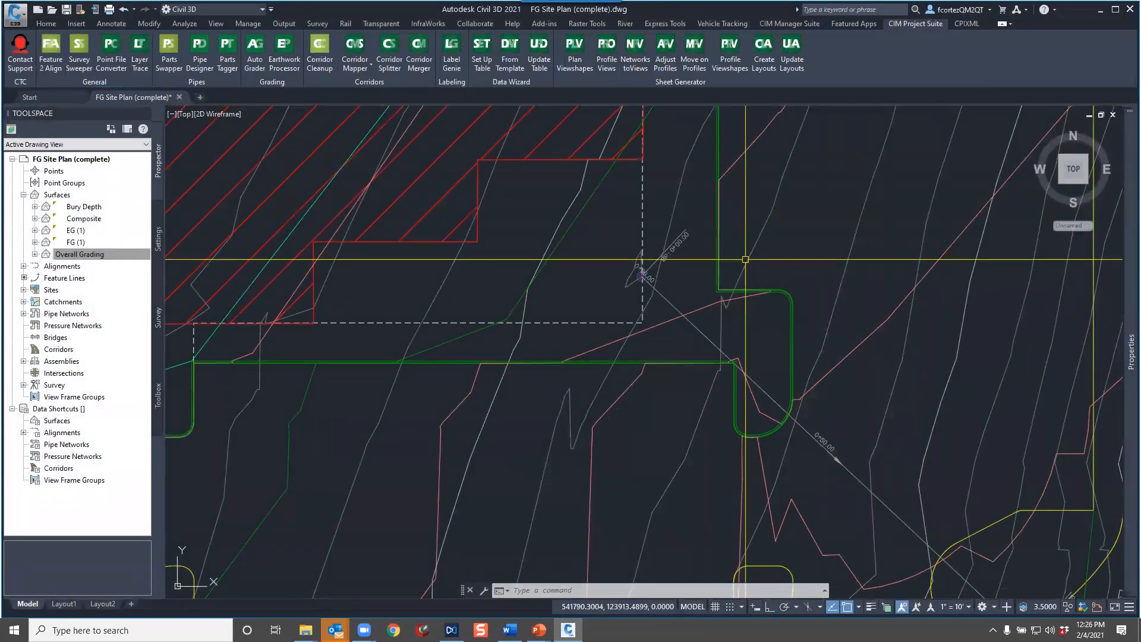
Check the folder and JSON file type that Auto Grader offers for saving its grading families, without saving a file
scroll(745, 259, down, 8)
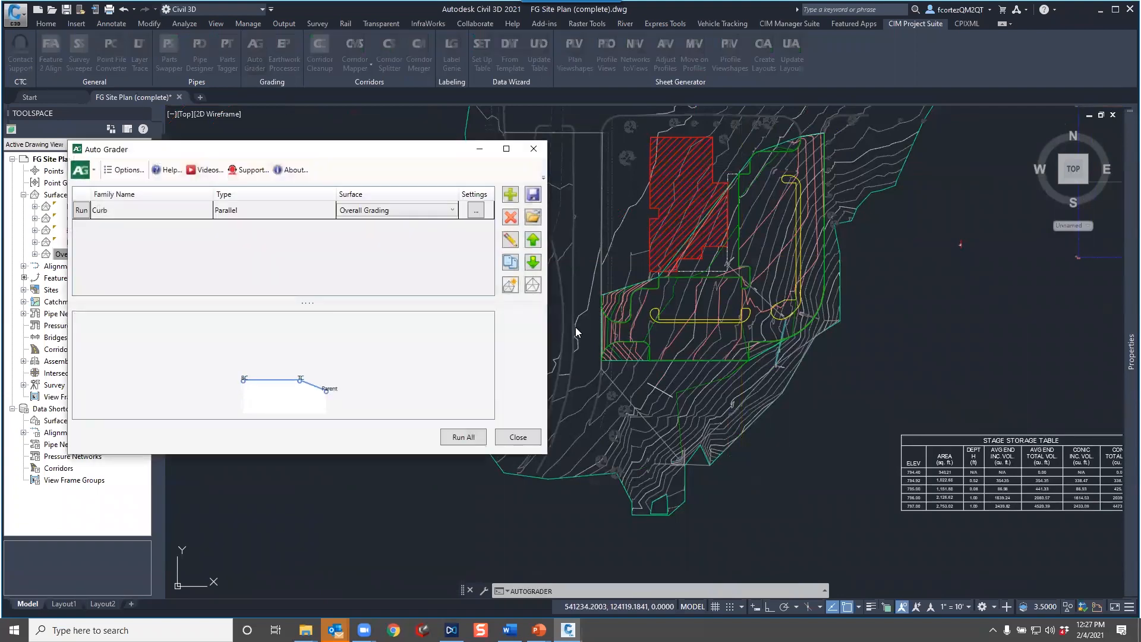
click(533, 196)
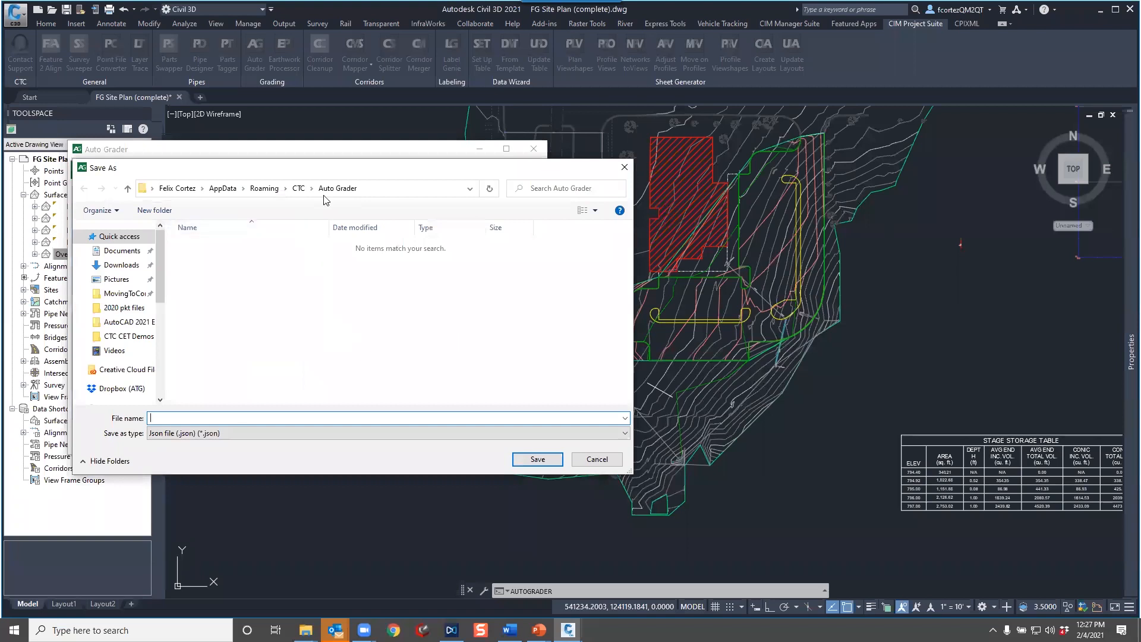
click(597, 460)
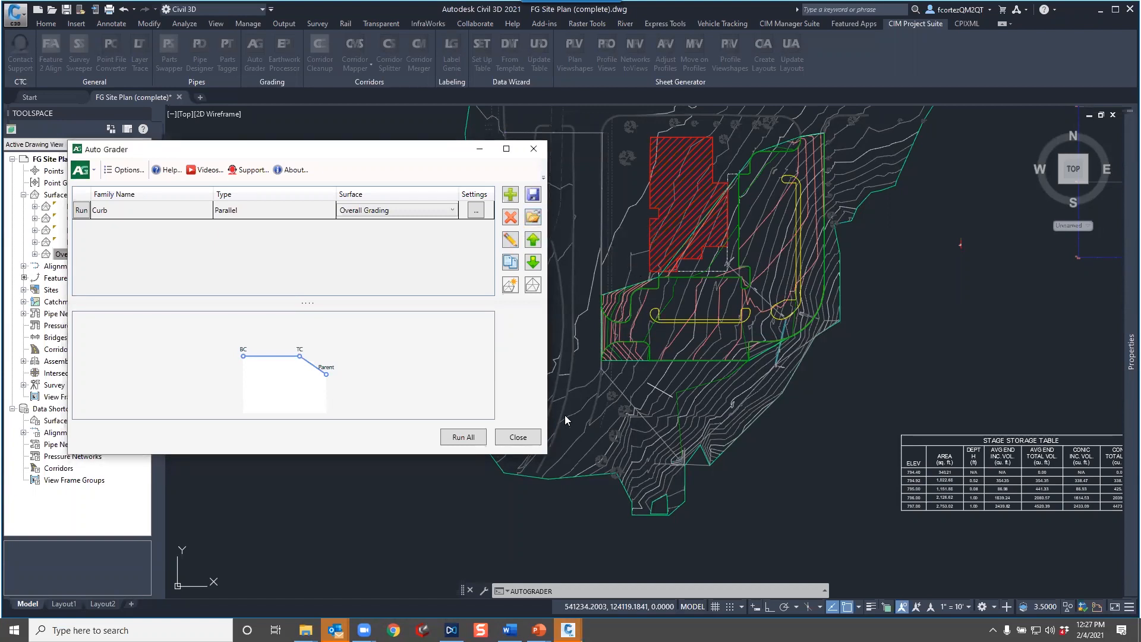
click(517, 437)
Examine the curb lines and Overall Grading contours between the building and the parking lot, from the southern edge to the northern end
scroll(694, 334, up, 2)
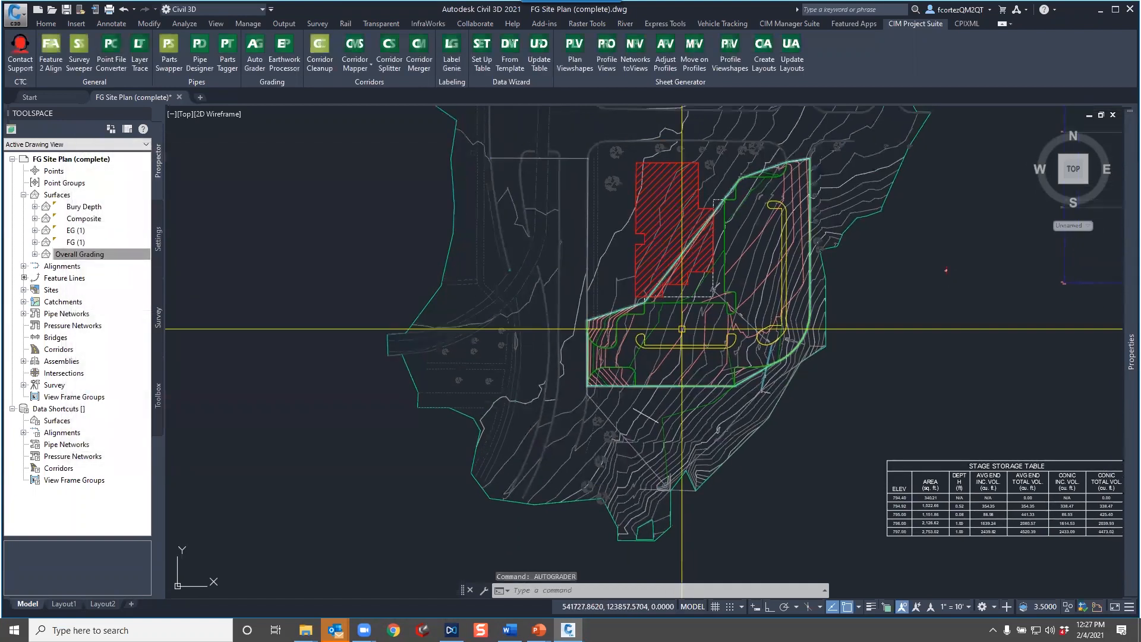
scroll(695, 335, up, 2)
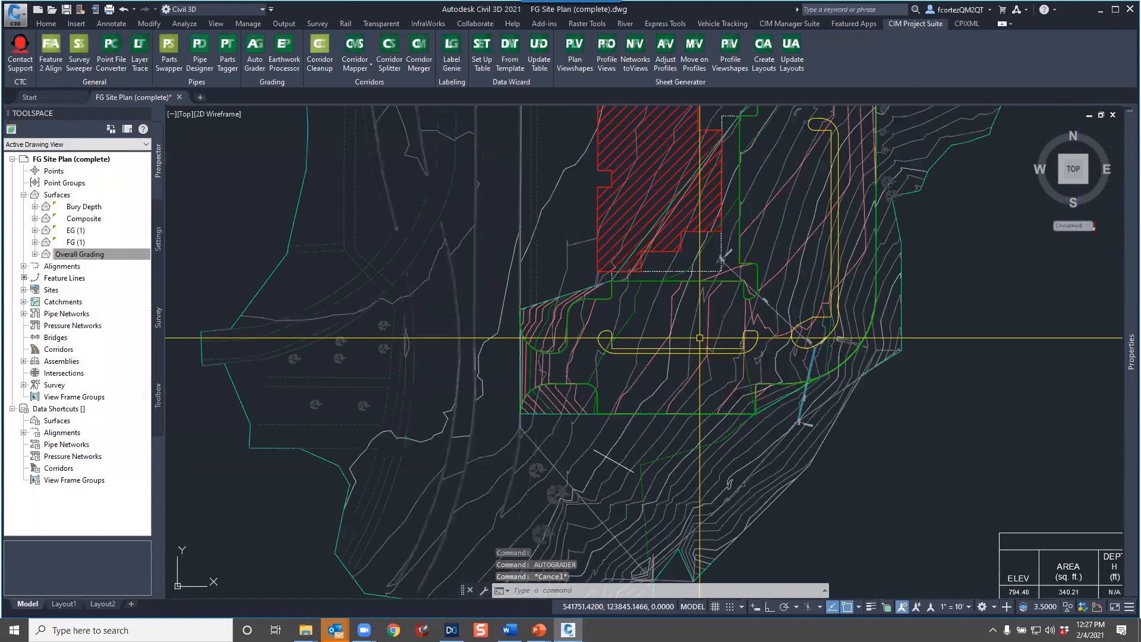
scroll(721, 331, up, 4)
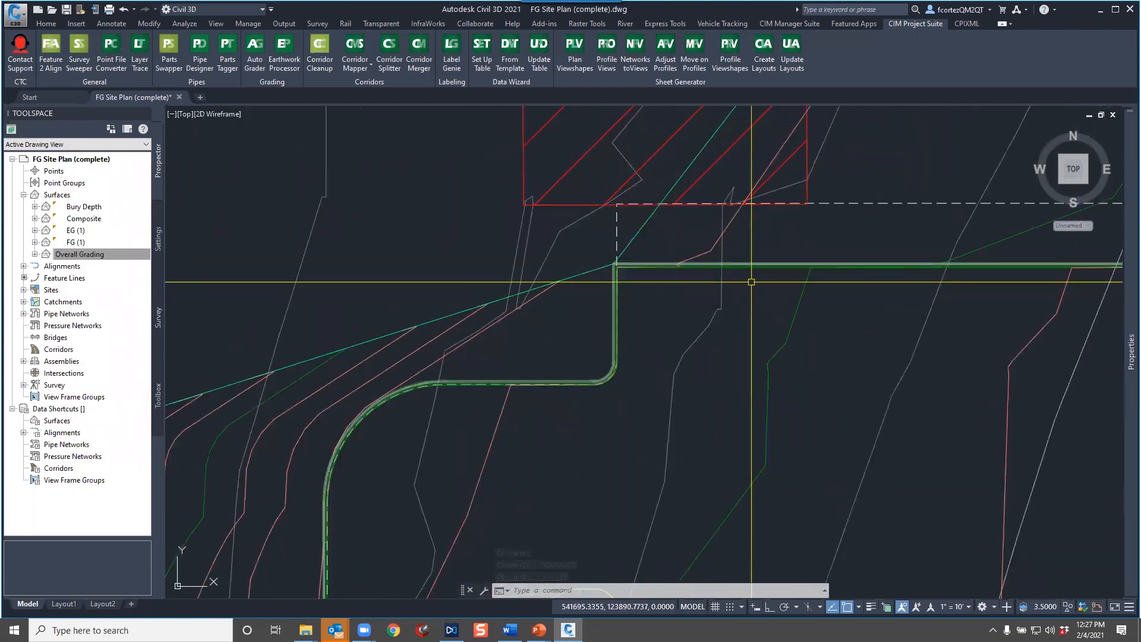
scroll(764, 280, down, 3)
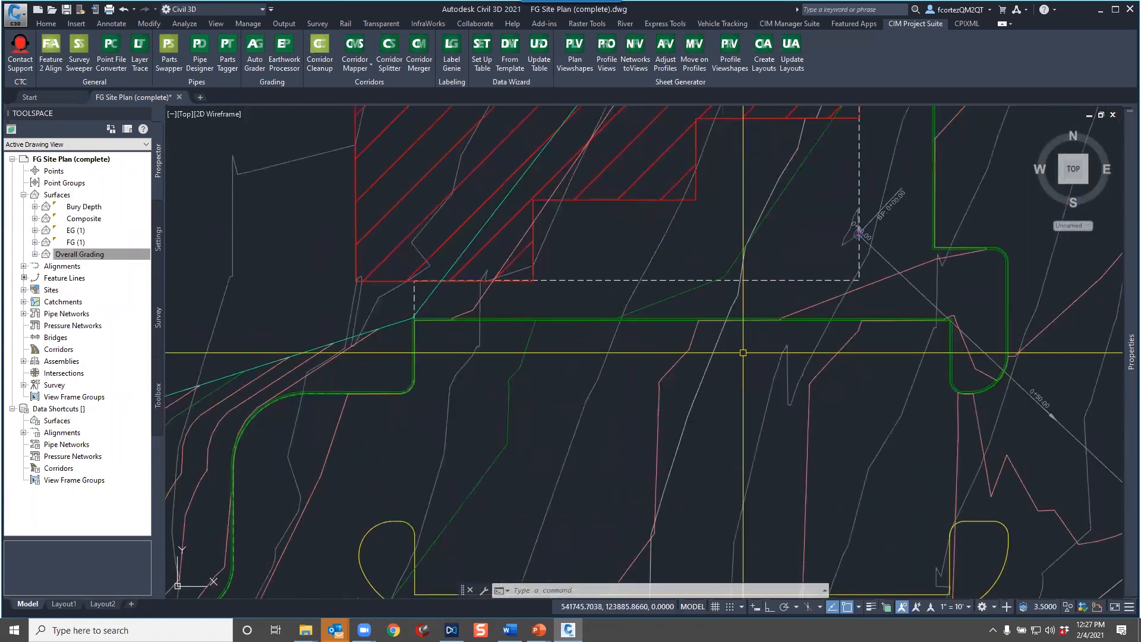
scroll(743, 352, down, 2)
scroll(719, 278, down, 2)
scroll(719, 279, up, 6)
scroll(666, 251, down, 7)
middle_drag(682, 229, 623, 334)
scroll(624, 334, down, 4)
middle_drag(707, 285, 692, 364)
middle_drag(784, 249, 749, 344)
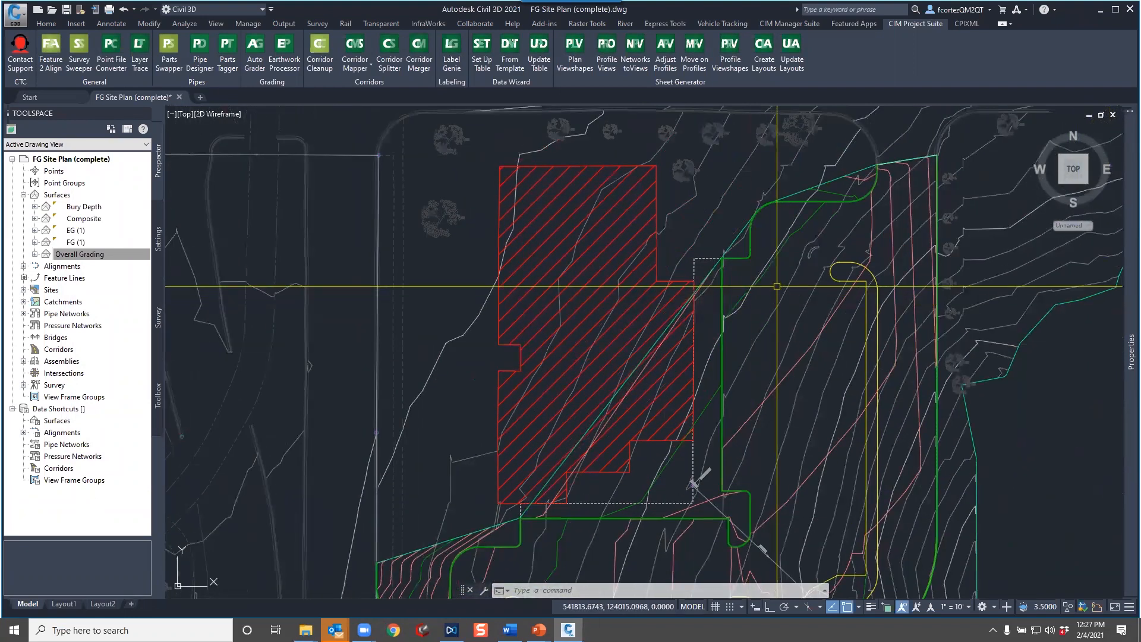
Examine the extent of the curb feature line at the northern end of the parking lot by highlighting it
scroll(766, 195, up, 10)
scroll(836, 289, up, 2)
click(842, 275)
scroll(769, 276, down, 4)
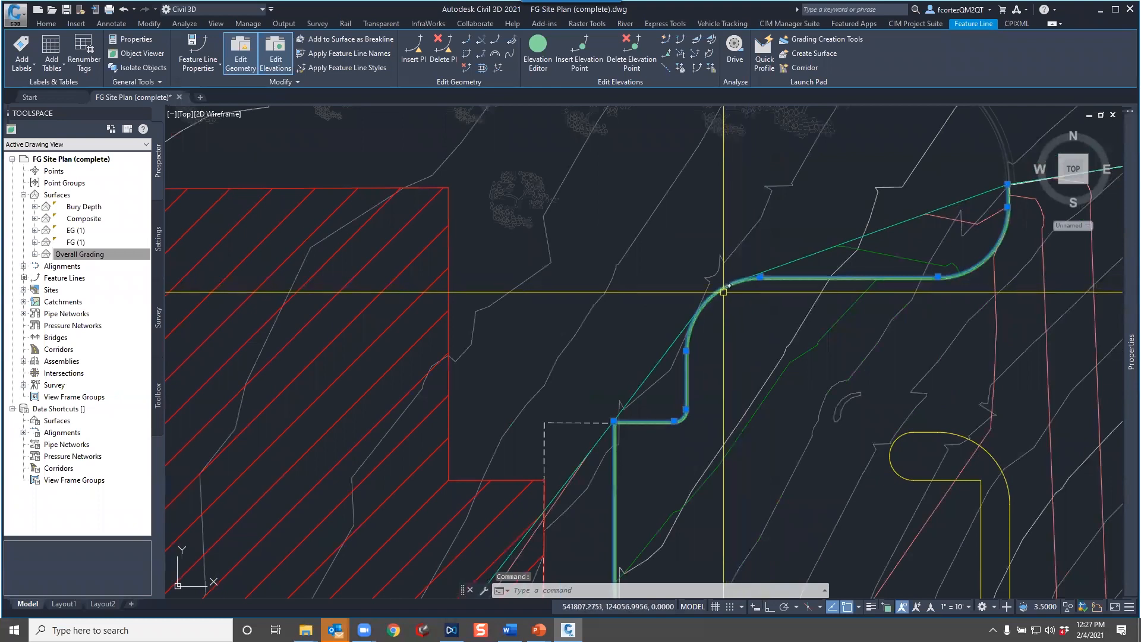
middle_drag(642, 347, 776, 152)
mouse_move(705, 270)
middle_down()
mouse_move(789, 245)
mouse_move(782, 269)
mouse_move(792, 252)
middle_up()
scroll(779, 254, down, 2)
key(Escape)
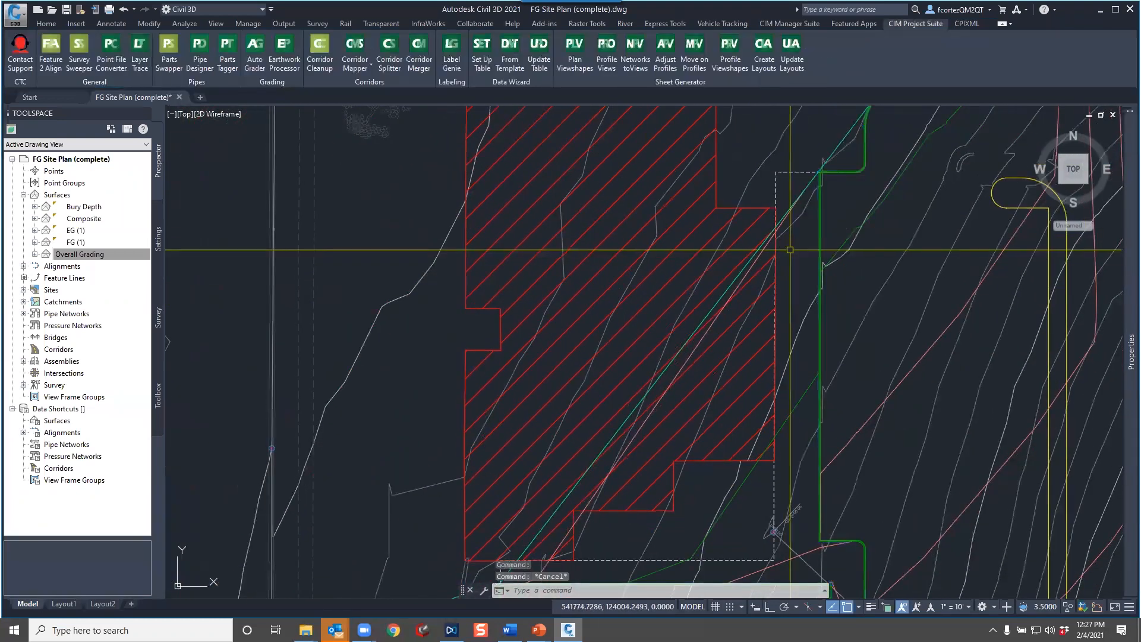
Examine the strip between the building and the back of curb, highlighting the curb feature line where it meets the dashed outline
scroll(790, 252, up, 3)
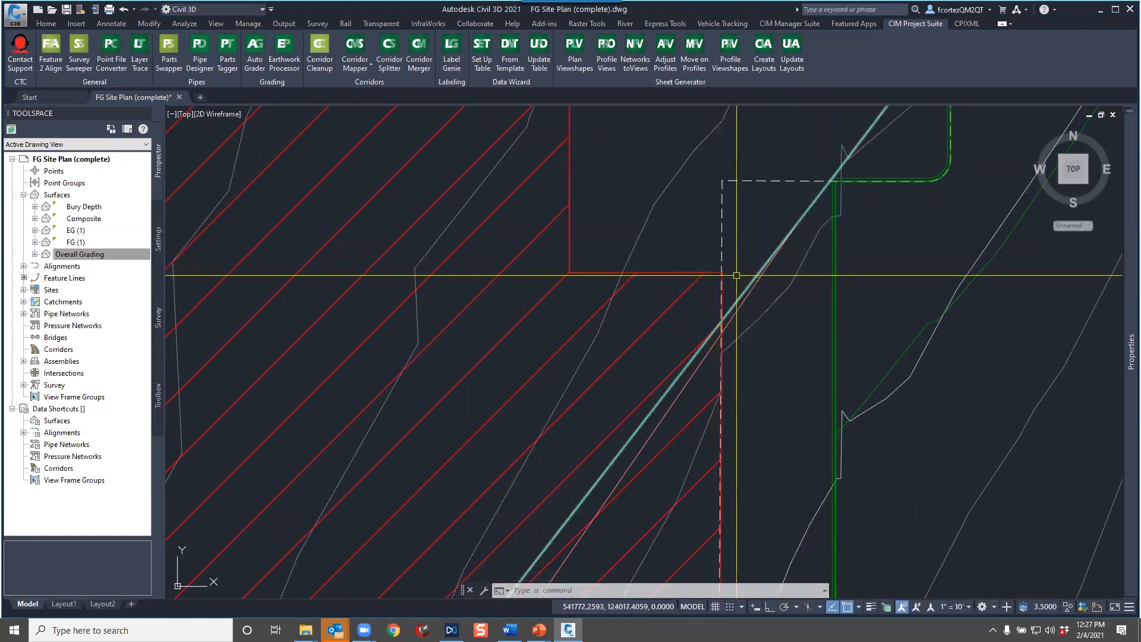
scroll(684, 271, down, 5)
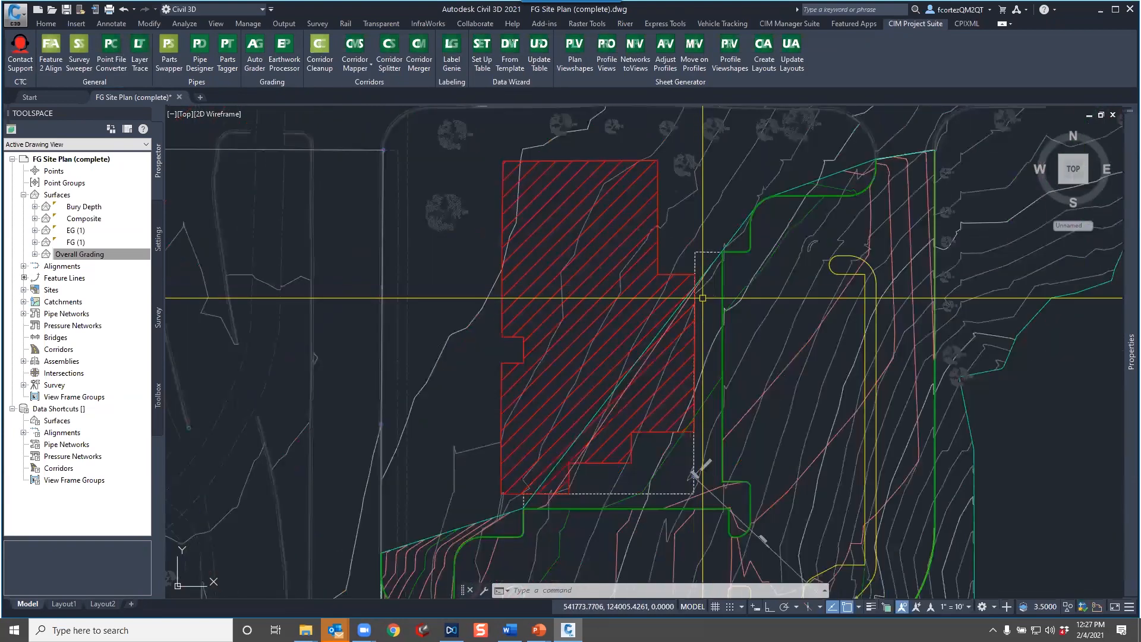
scroll(717, 246, up, 5)
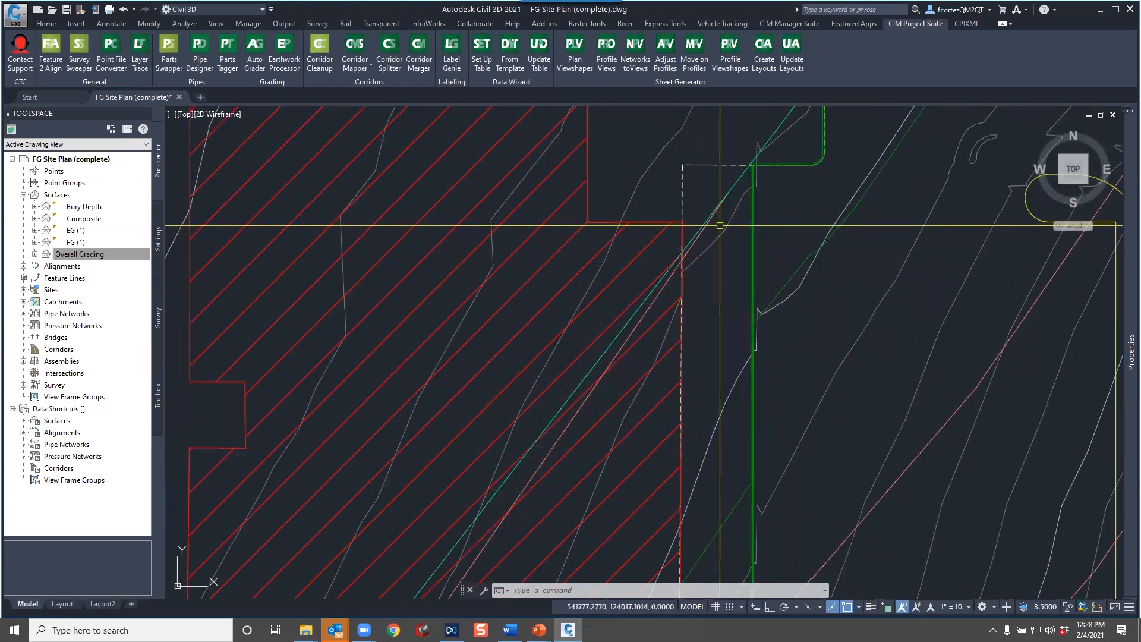
scroll(784, 166, up, 4)
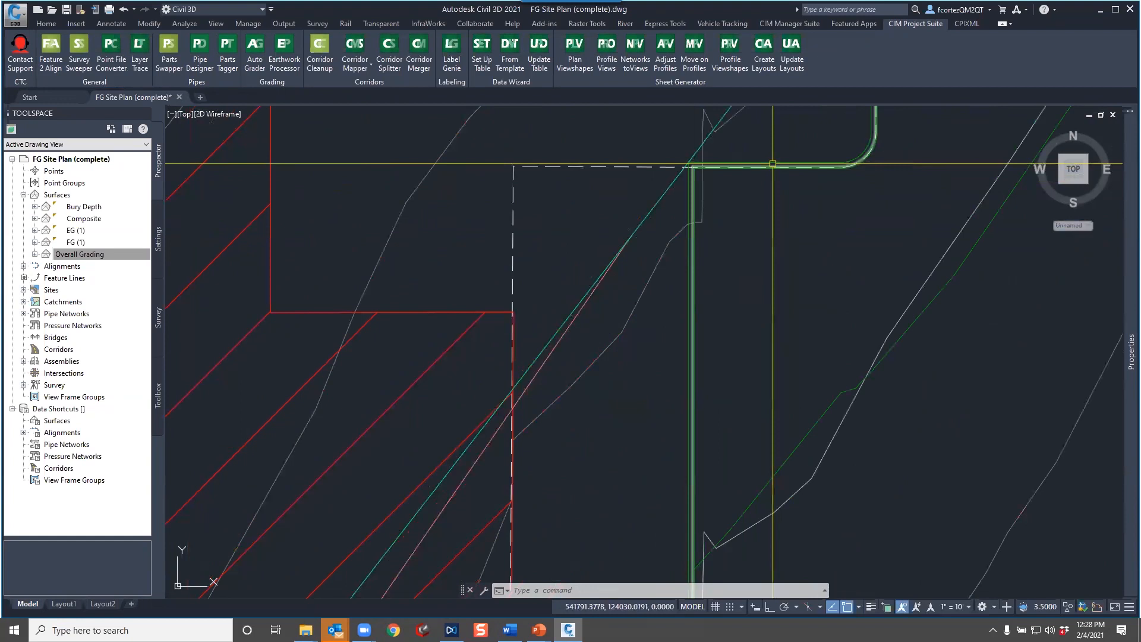
click(46, 23)
scroll(685, 349, down, 4)
scroll(756, 312, up, 6)
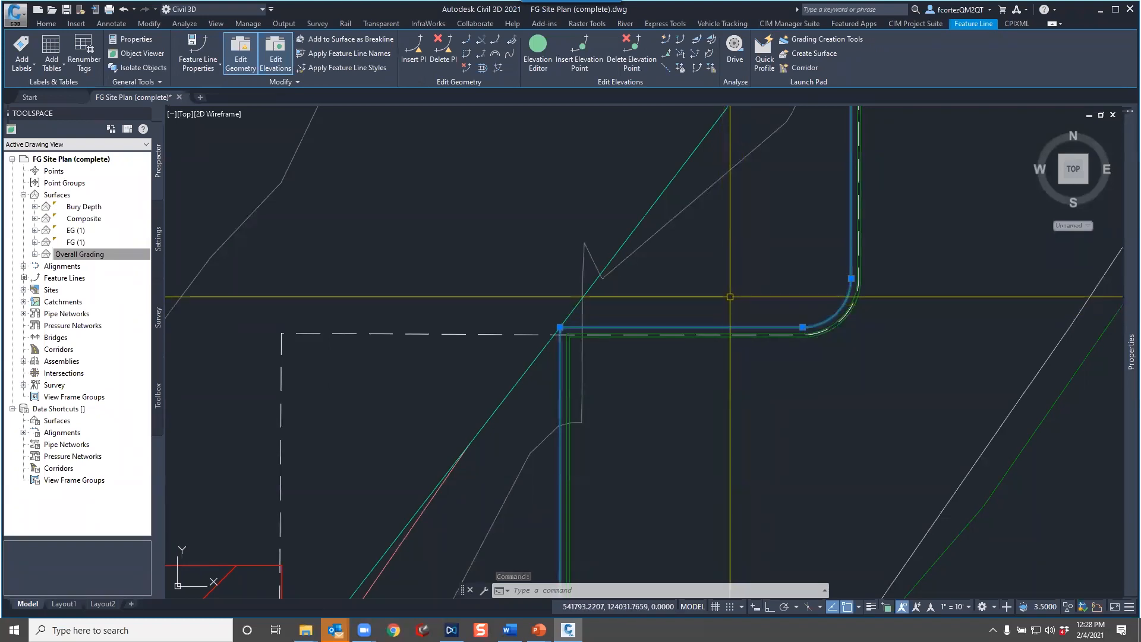
scroll(729, 296, down, 2)
mouse_move(728, 296)
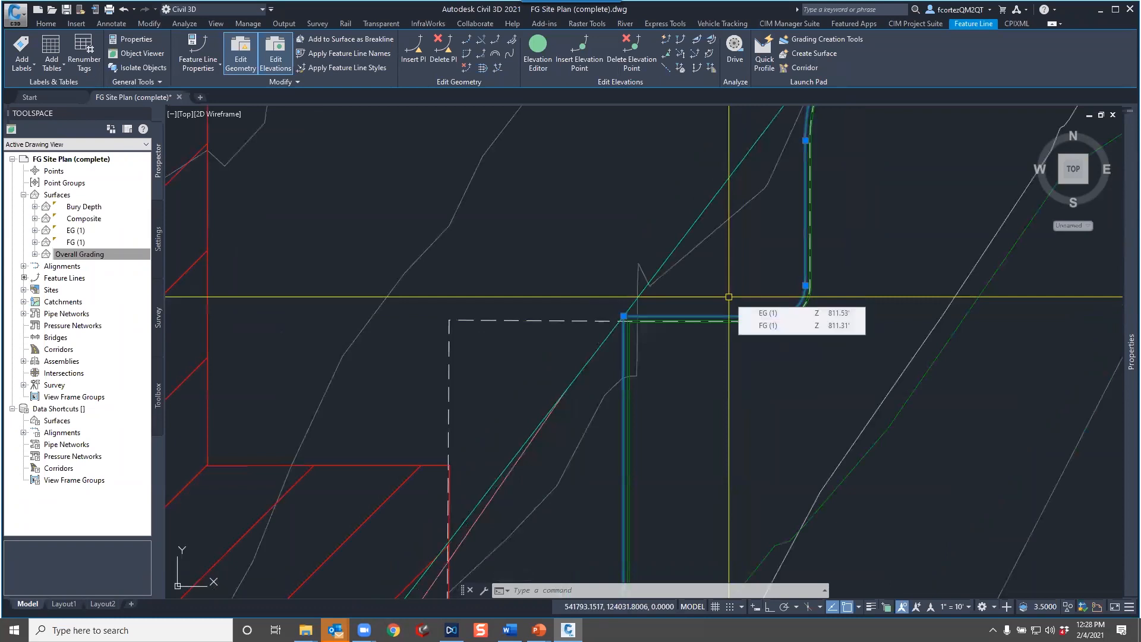
scroll(729, 296, down, 2)
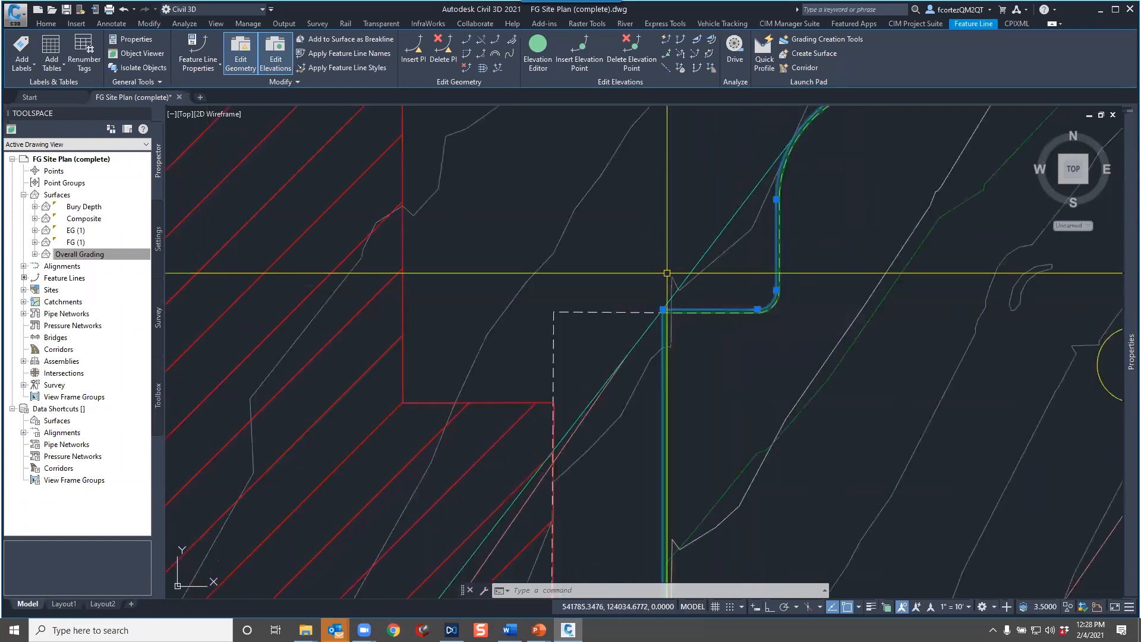
key(Escape)
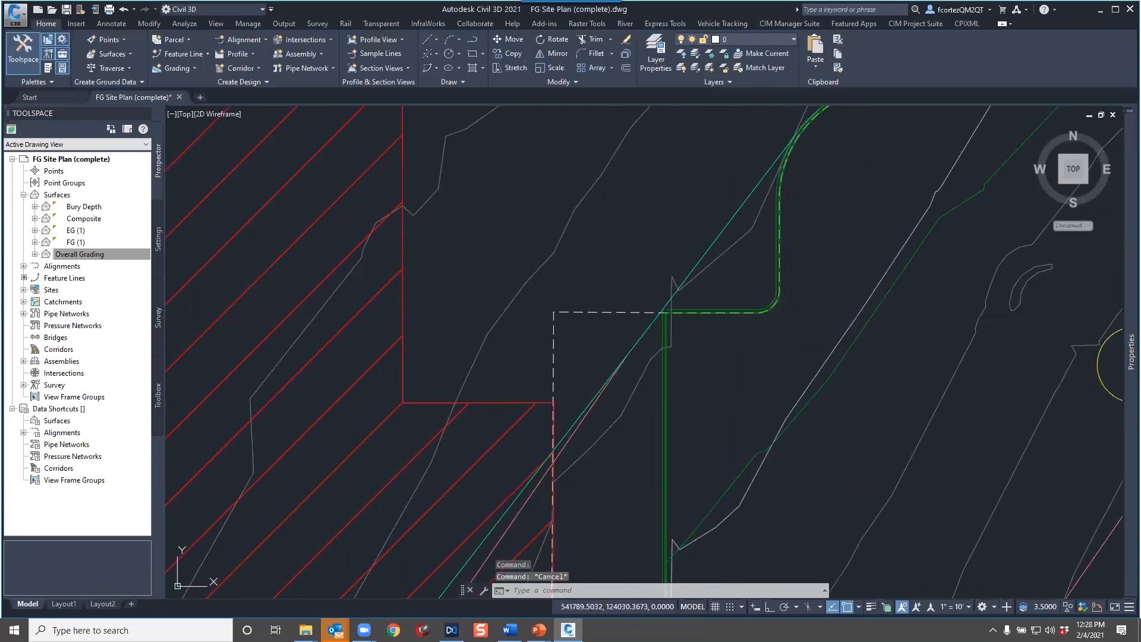
click(700, 309)
key(Escape)
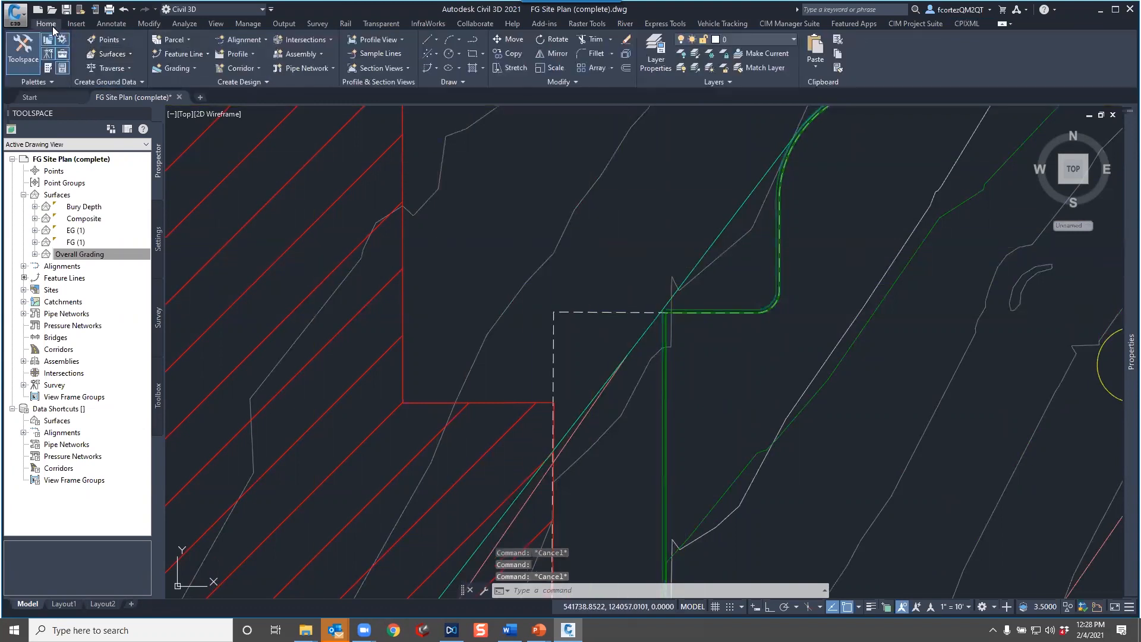
Define a stepped feature line offset distance from the curb corner's apparent intersection to the northwest corner of the dashed outline
click(190, 52)
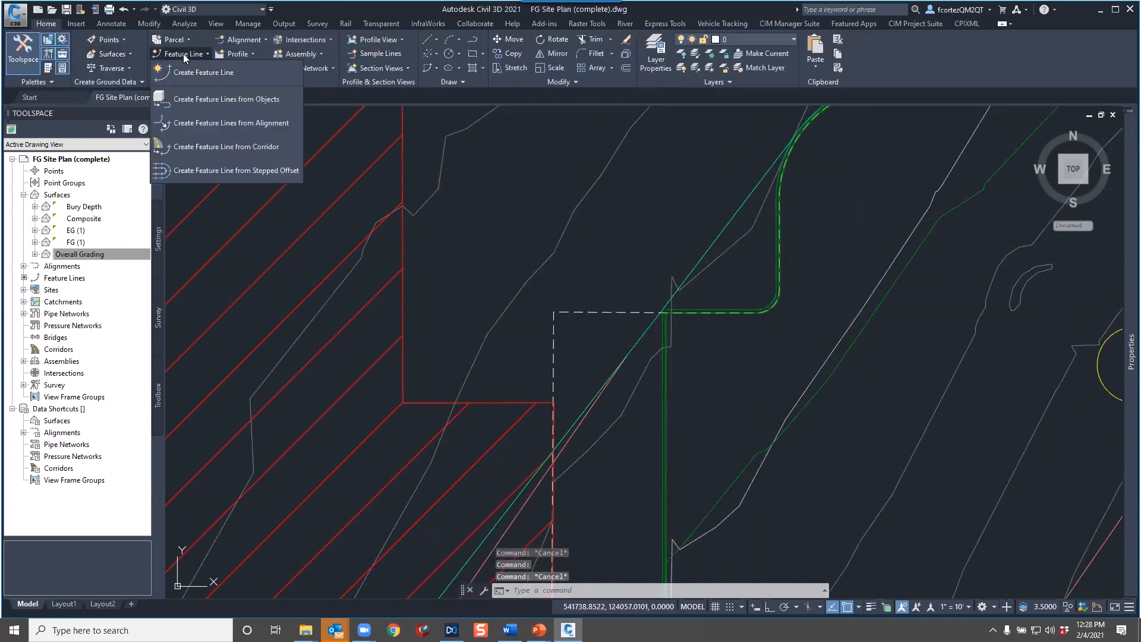
click(228, 170)
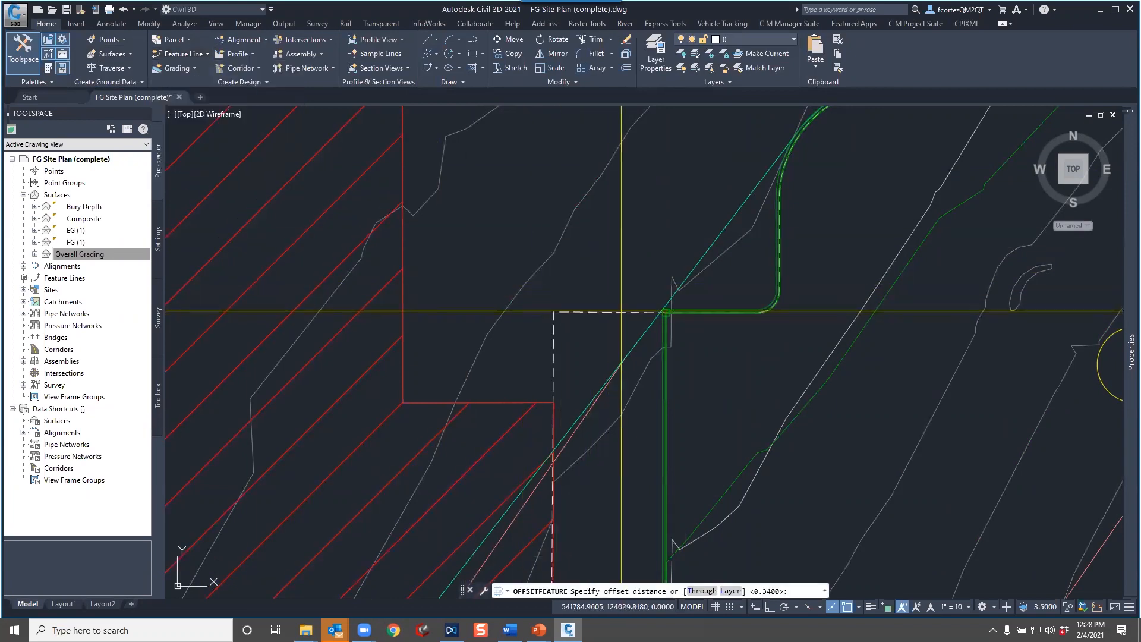
scroll(621, 311, up, 5)
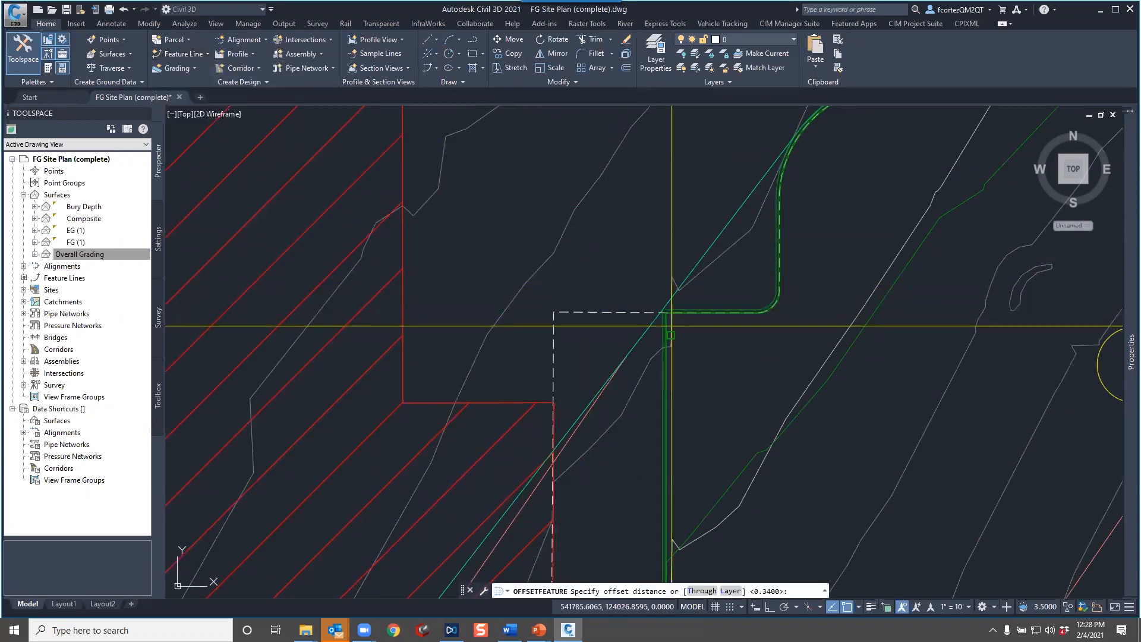
shift+right_click(674, 295)
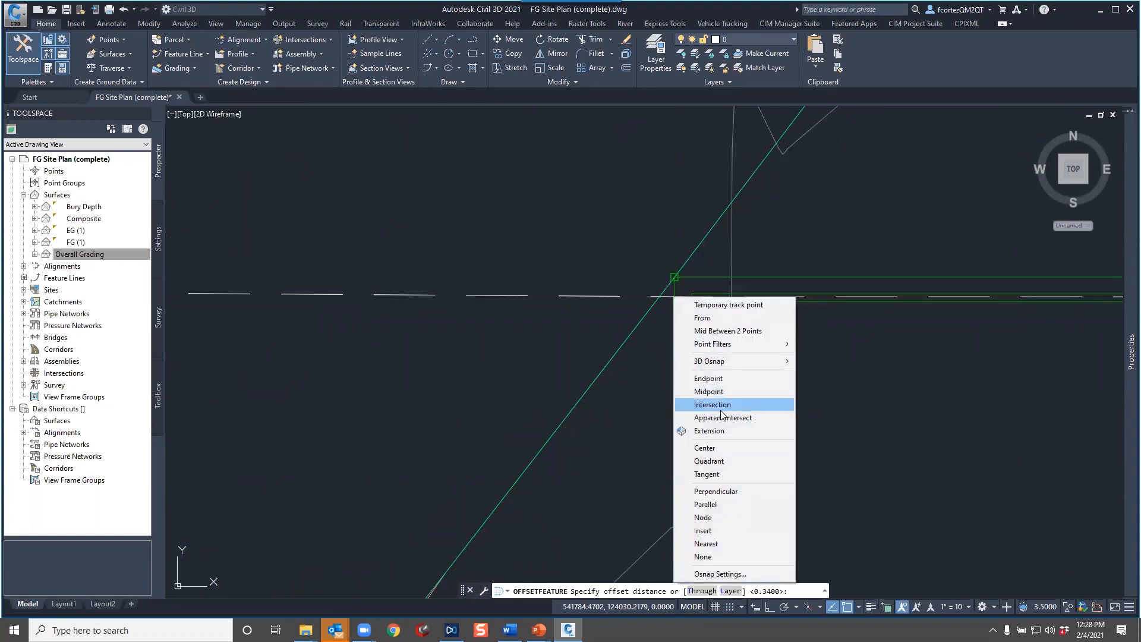
click(733, 412)
click(669, 296)
scroll(615, 319, down, 3)
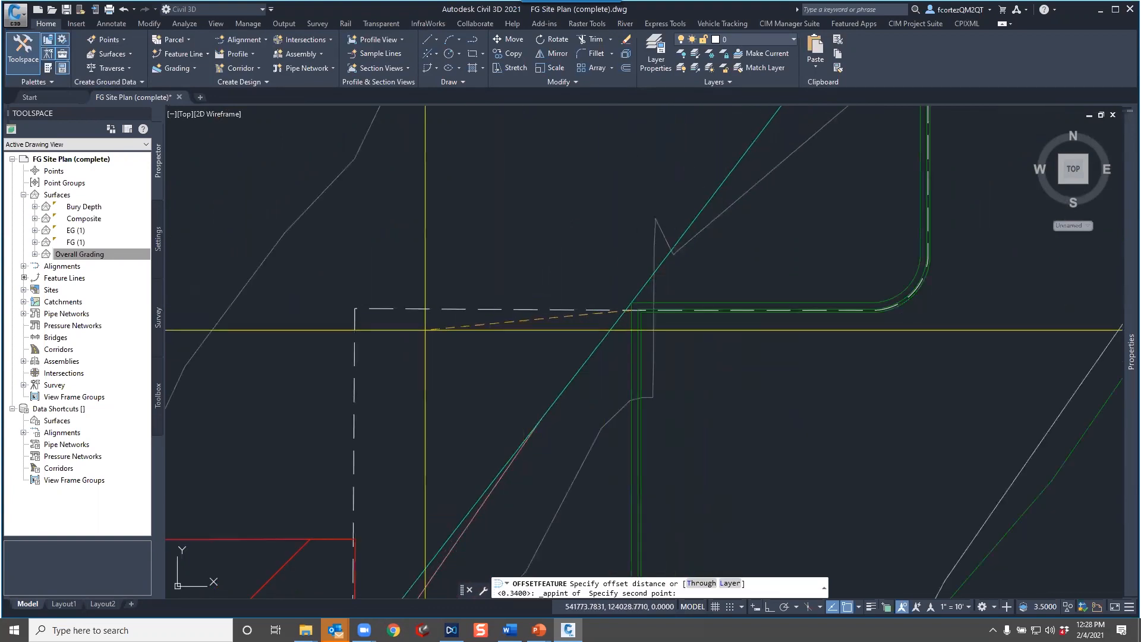
click(354, 308)
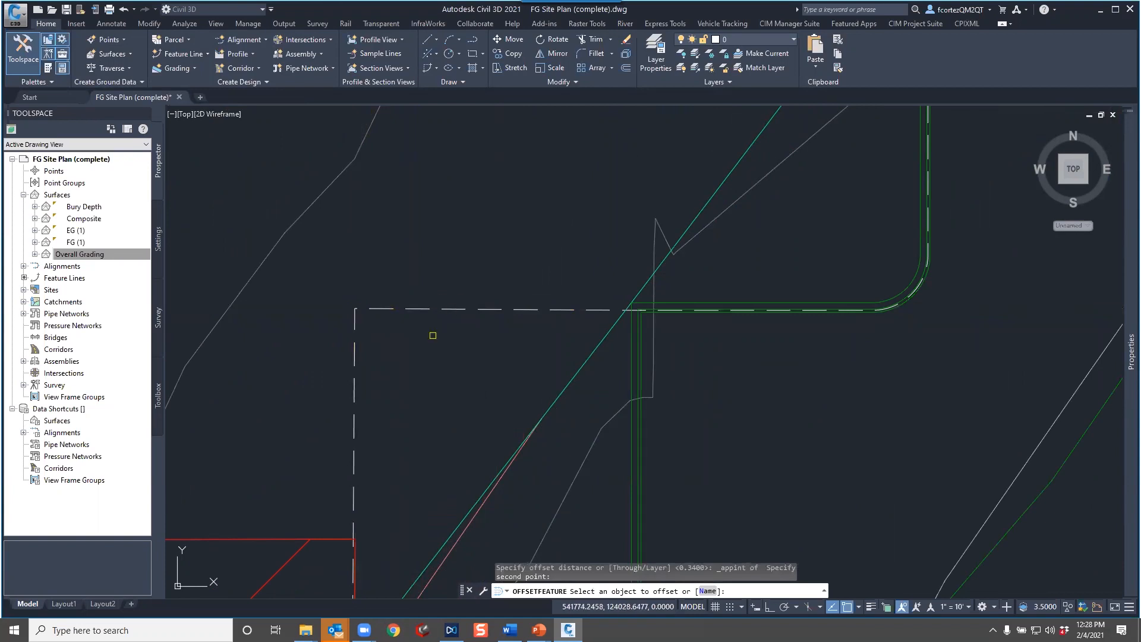
Offset the curb feature line towards the building by that distance at a grade of 2.0
scroll(421, 361, down, 2)
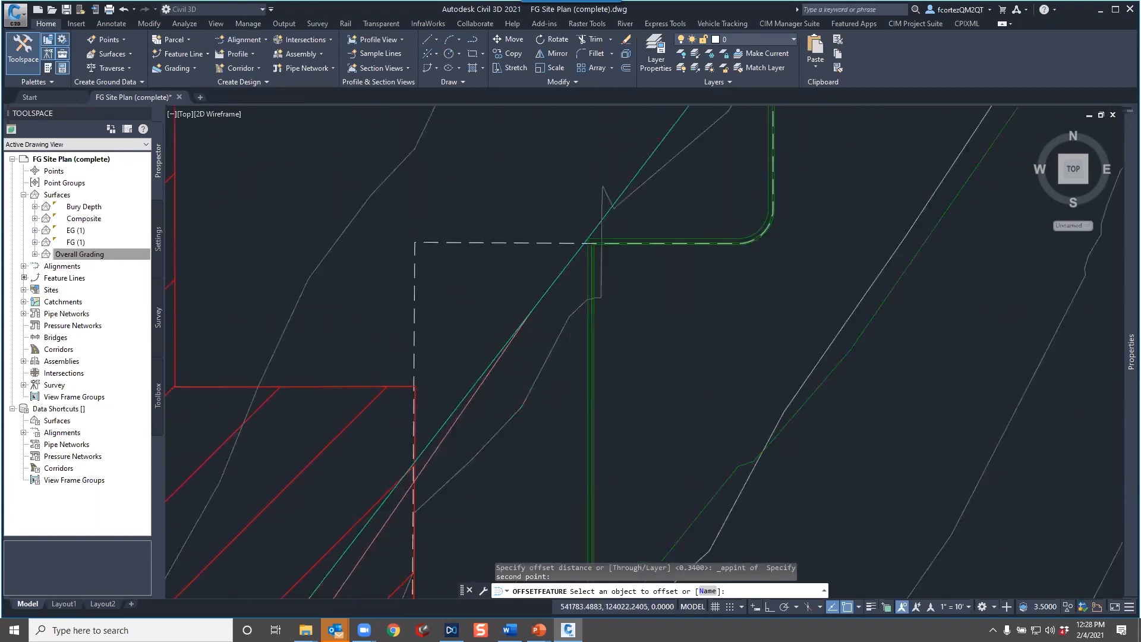
scroll(581, 331, up, 5)
click(602, 344)
scroll(512, 344, down, 2)
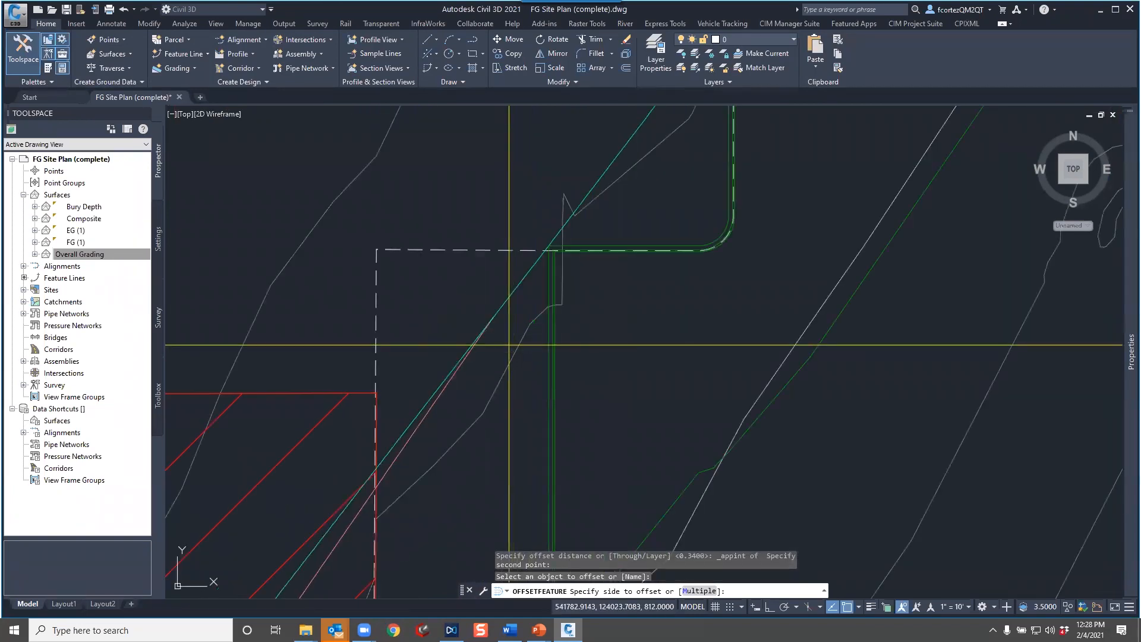
click(500, 345)
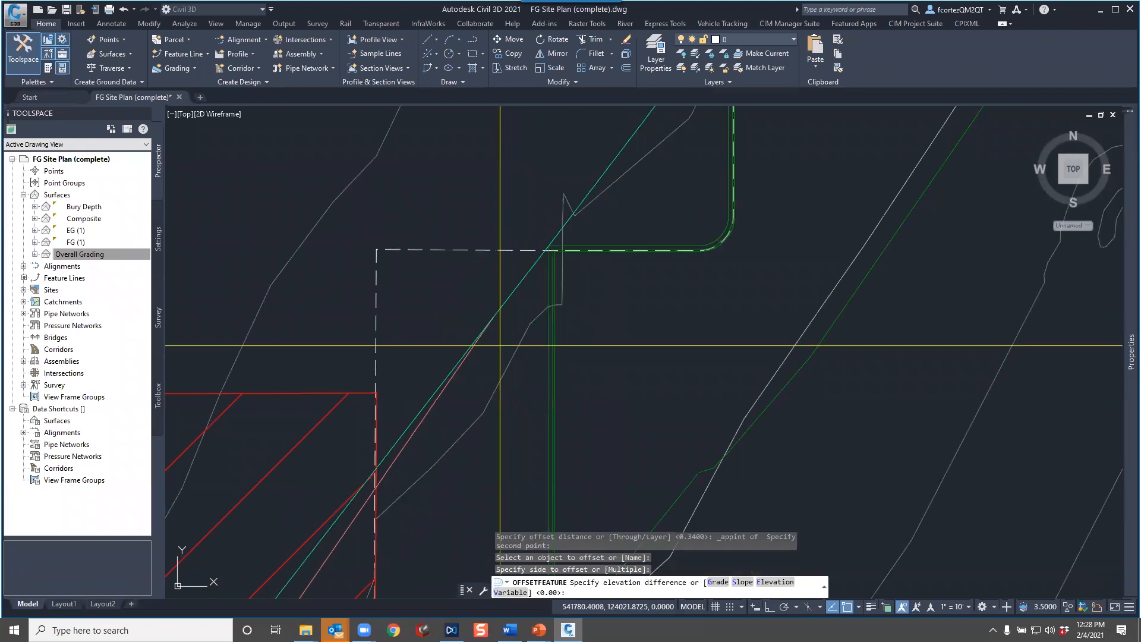
text(g)
key(Return)
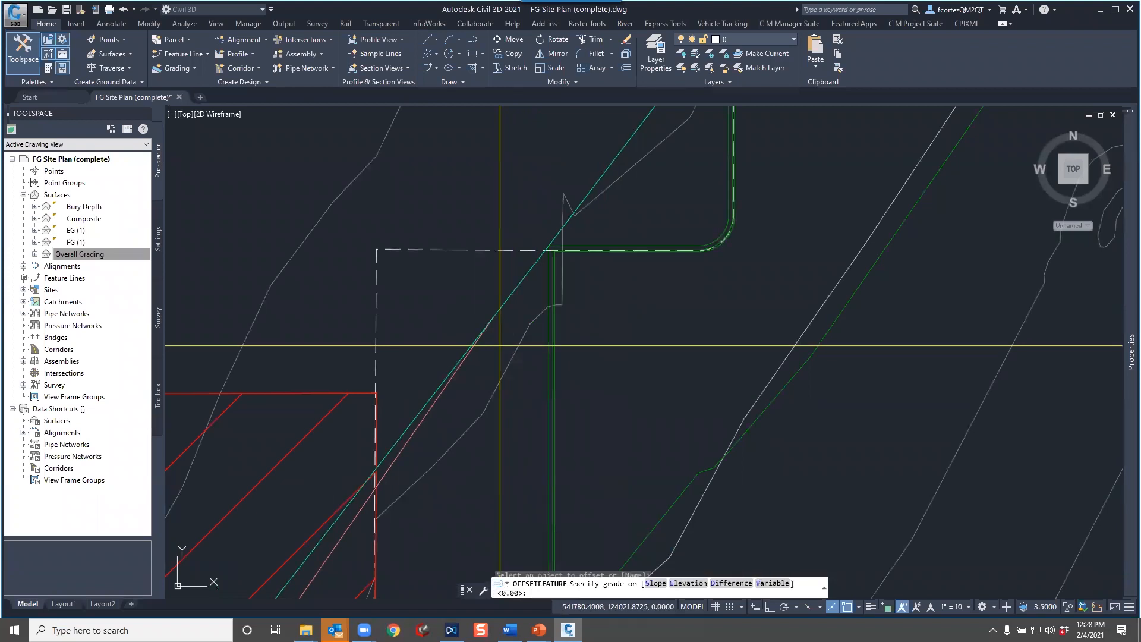
key(Return)
key(Escape)
key(Escape)
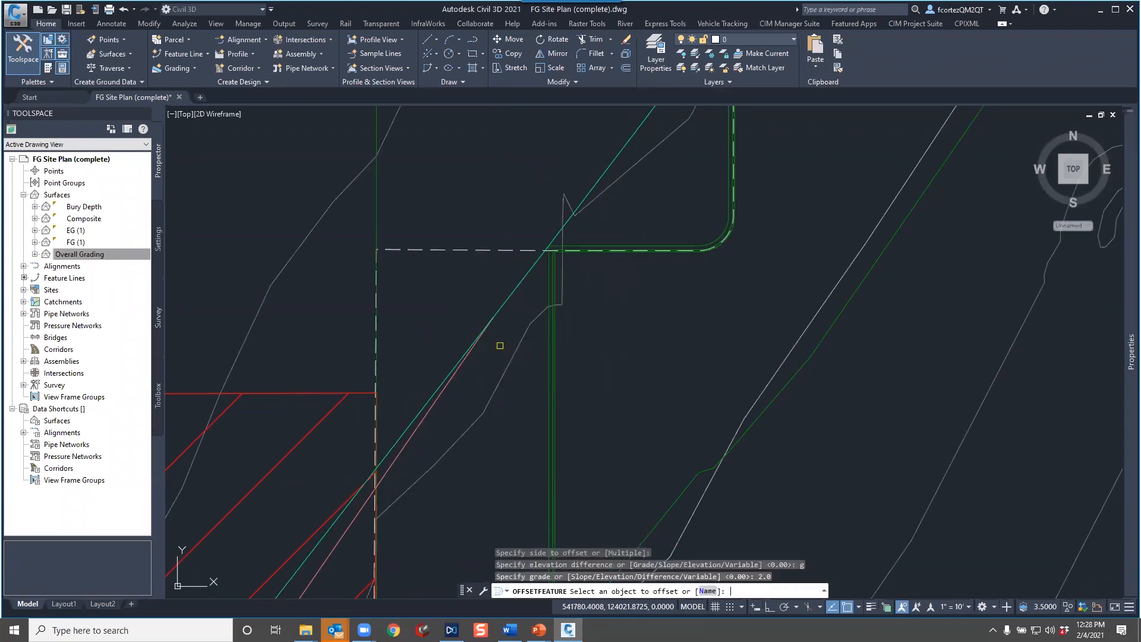
Start Quick Elevation Edit for the offset feature line and switch the site to the one containing that line
middle_drag(341, 308, 528, 257)
scroll(529, 257, down, 2)
click(642, 110)
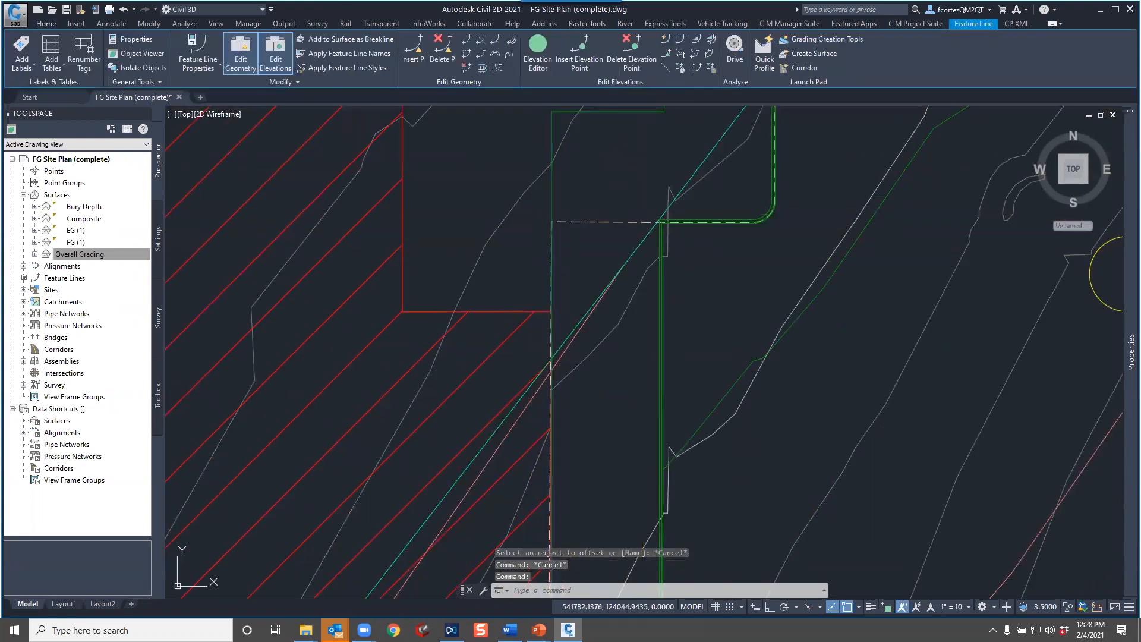
click(665, 39)
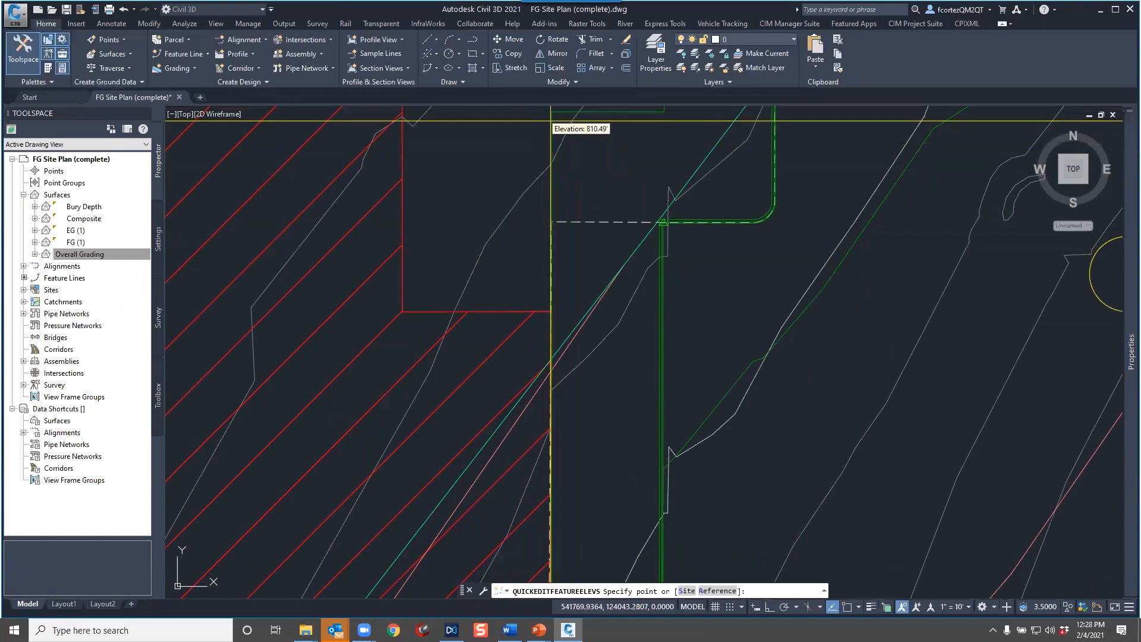
text(s)
key(Return)
click(552, 126)
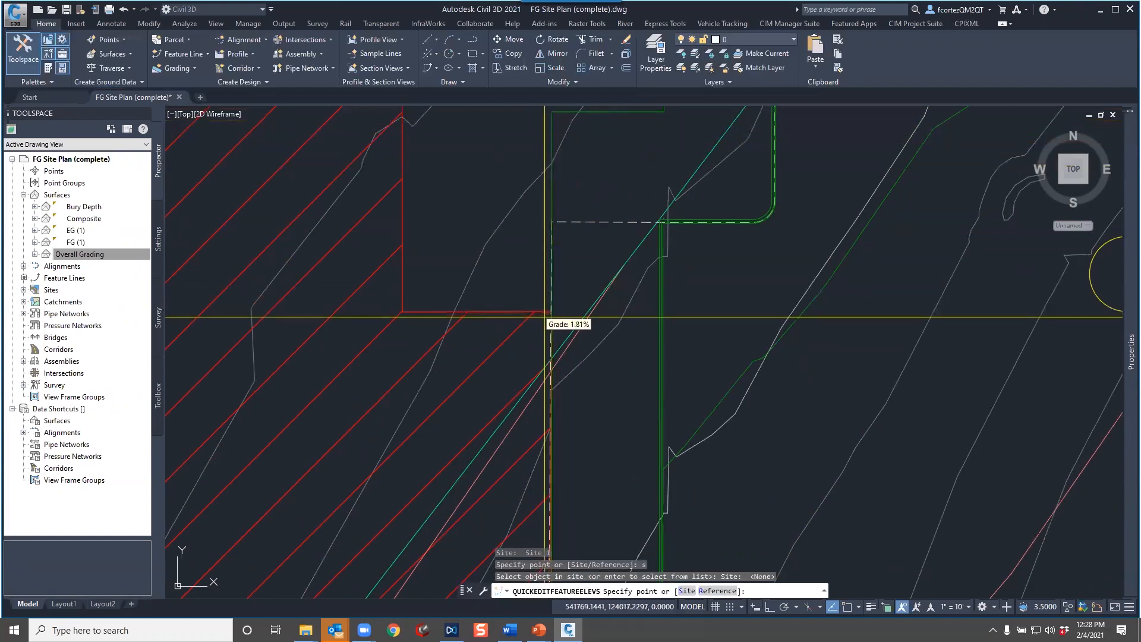
Check grades and elevations along the offset feature line beside the building, from its northern corner to the southern end and back
mouse_move(545, 401)
middle_down()
mouse_move(553, 289)
mouse_move(537, 372)
mouse_move(539, 237)
middle_up()
middle_drag(541, 380, 558, 174)
mouse_move(561, 435)
middle_down()
mouse_move(580, 416)
mouse_move(580, 452)
middle_up()
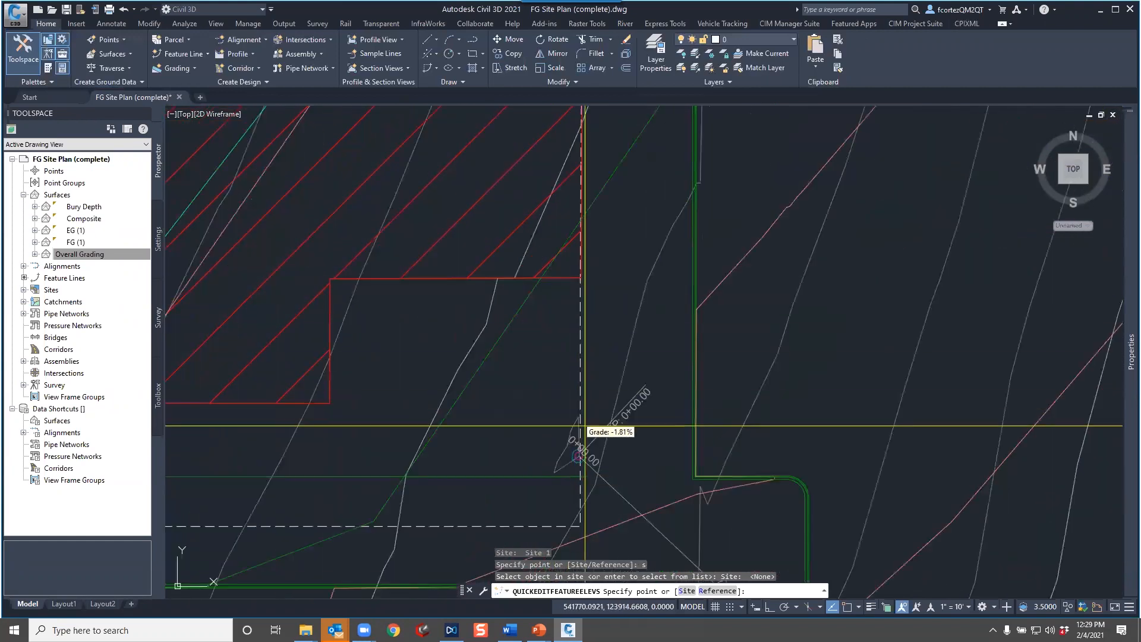
scroll(585, 476, down, 4)
middle_drag(560, 260, 566, 387)
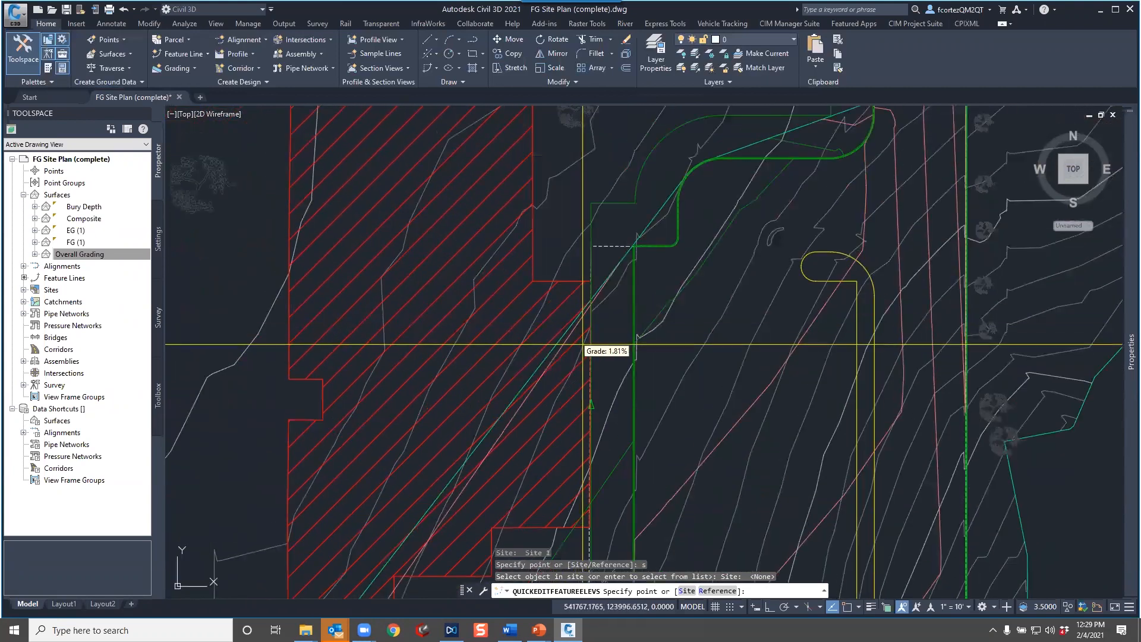
middle_drag(585, 345, 587, 291)
scroll(593, 235, up, 2)
middle_drag(589, 216, 594, 272)
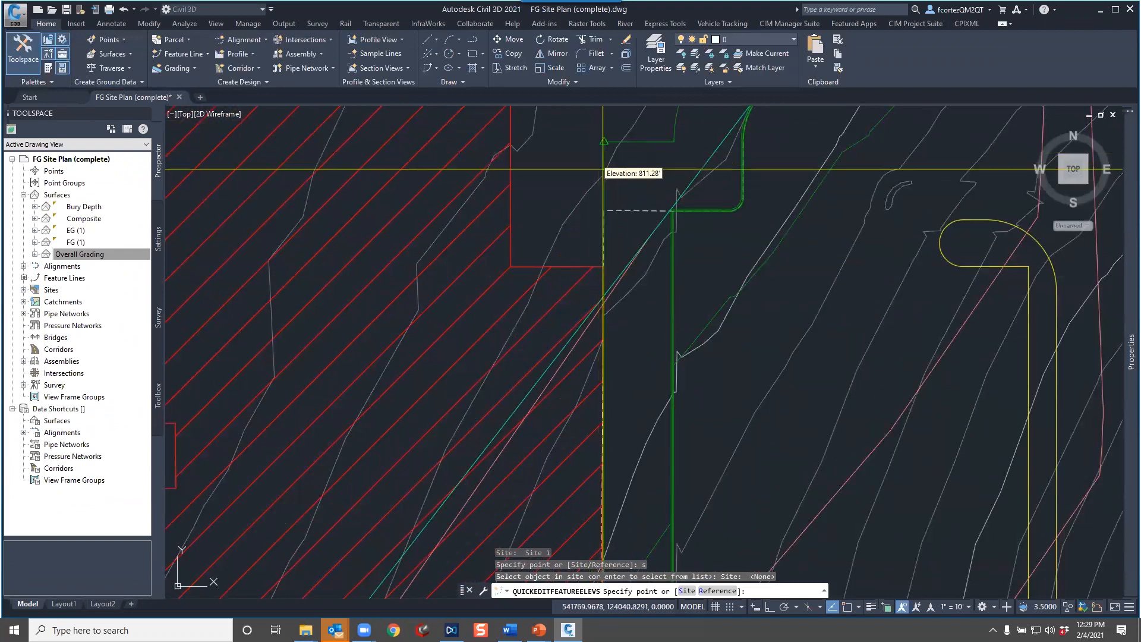
key(Escape)
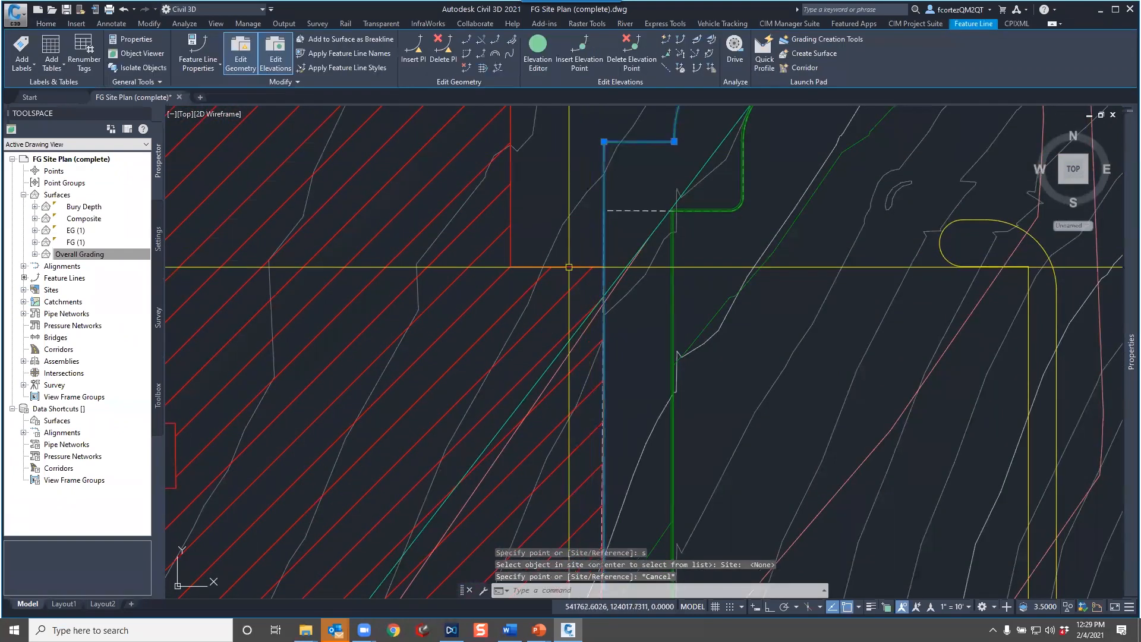
scroll(567, 265, down, 2)
middle_drag(559, 242, 580, 279)
key(Escape)
key(Escape)
Delete the offset feature line between the building and the curb
scroll(546, 263, down, 2)
click(579, 276)
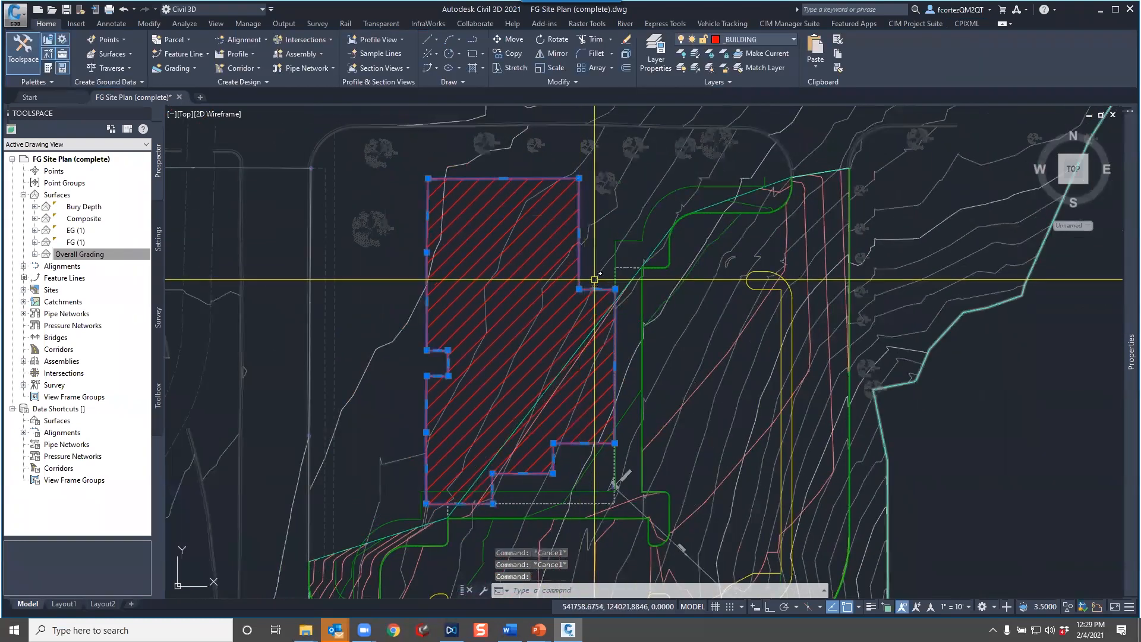
middle_drag(653, 311, 662, 278)
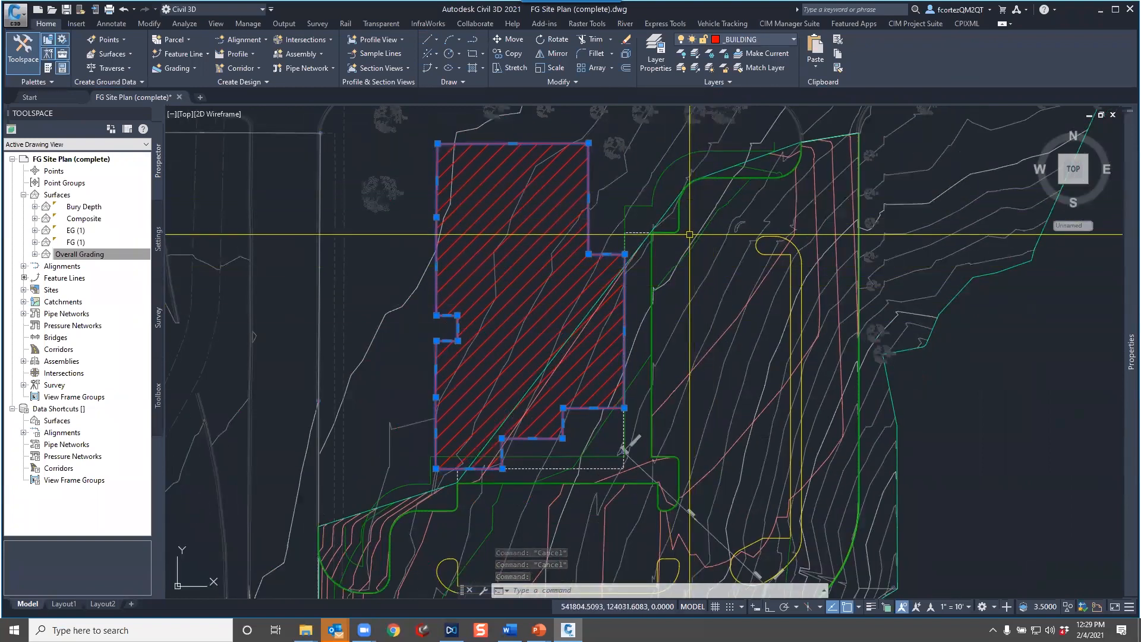
key(Escape)
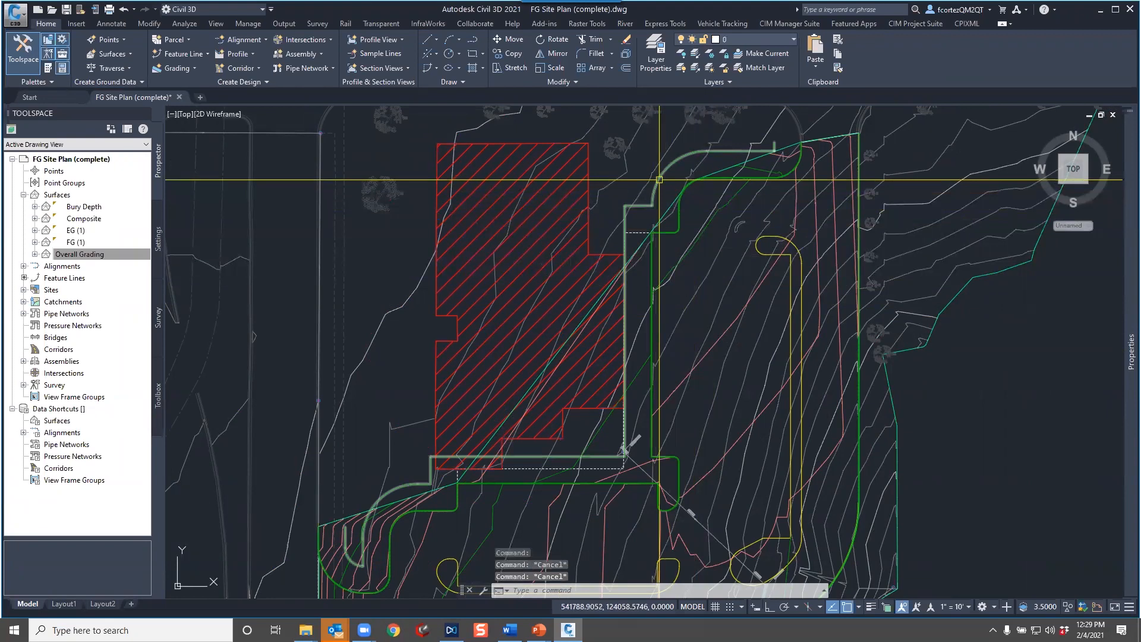
click(659, 179)
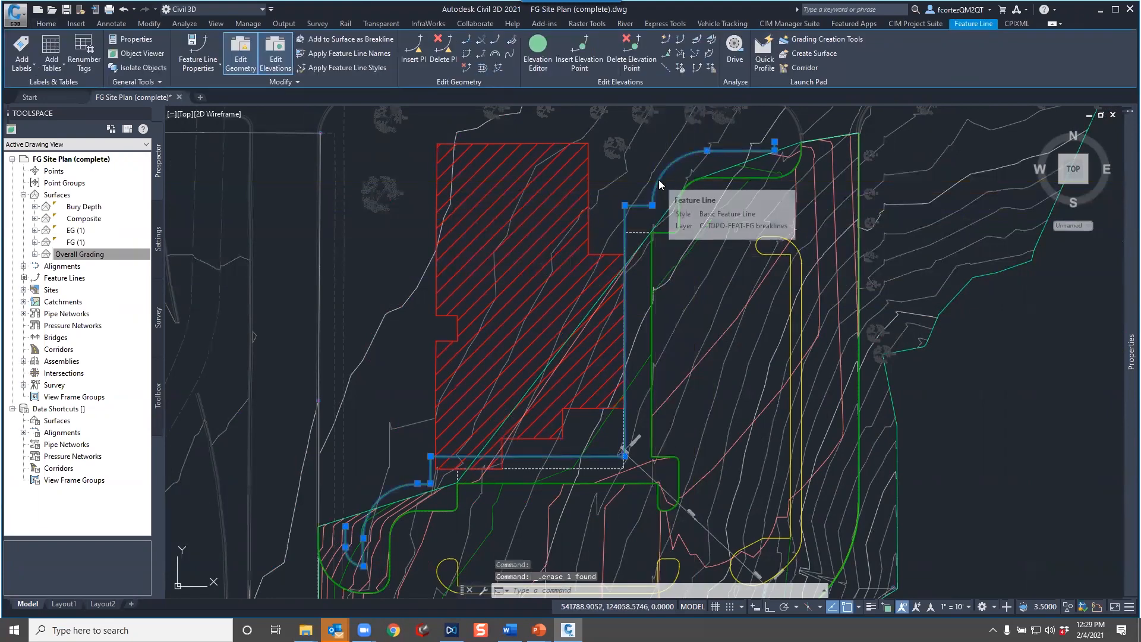
key(Delete)
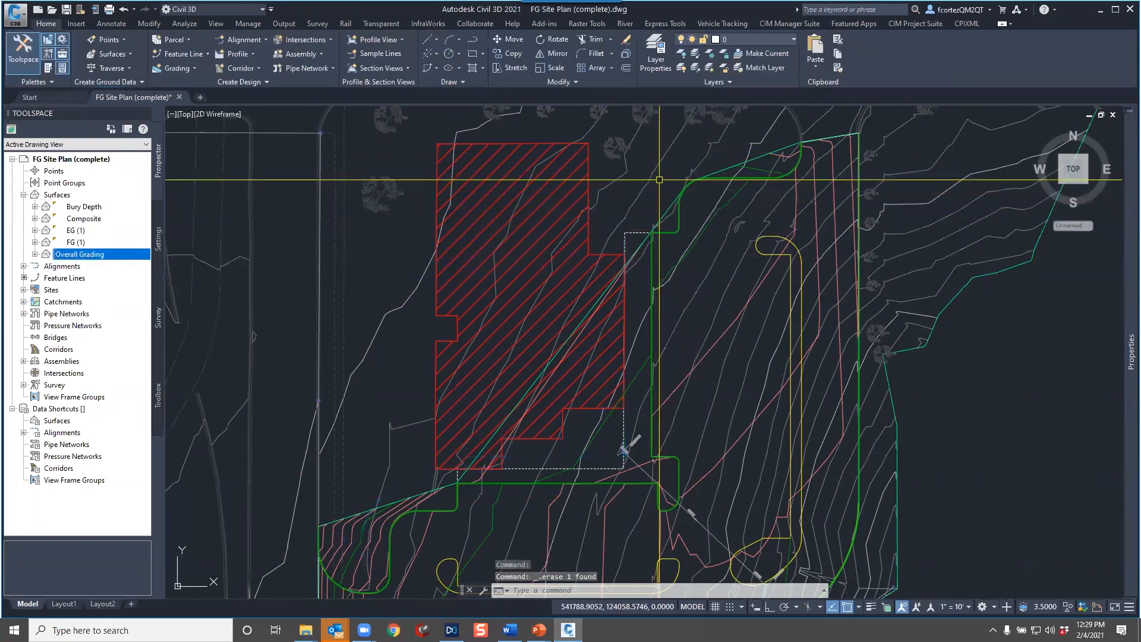
Set the elevation of the building outline polyline on the _BUILDING layer to the finished floor level
click(590, 248)
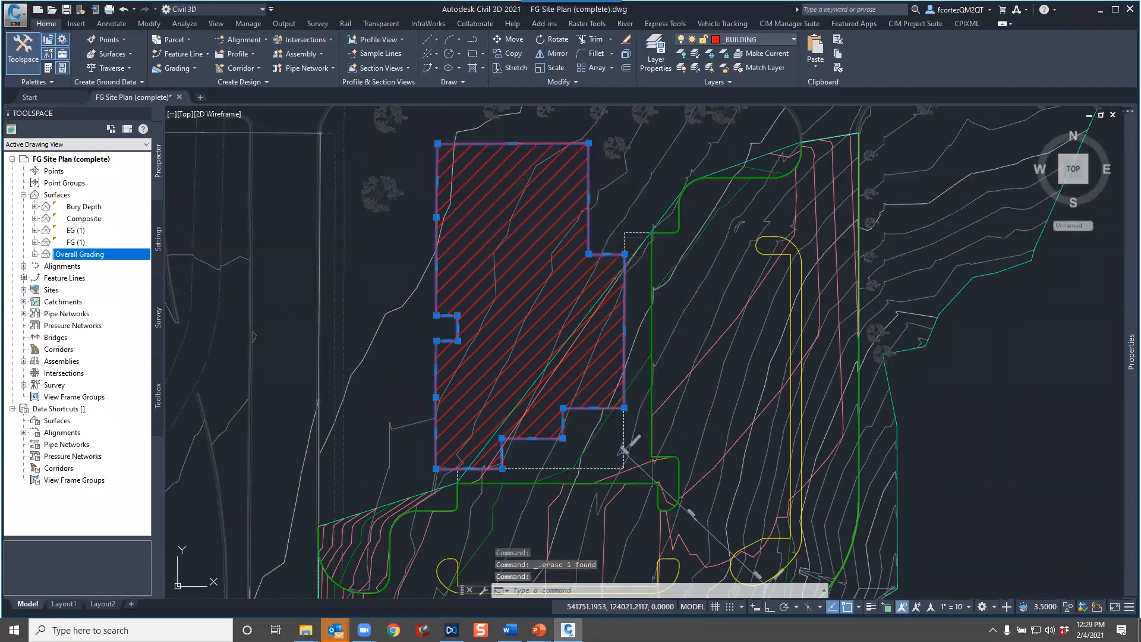
mouse_move(1124, 307)
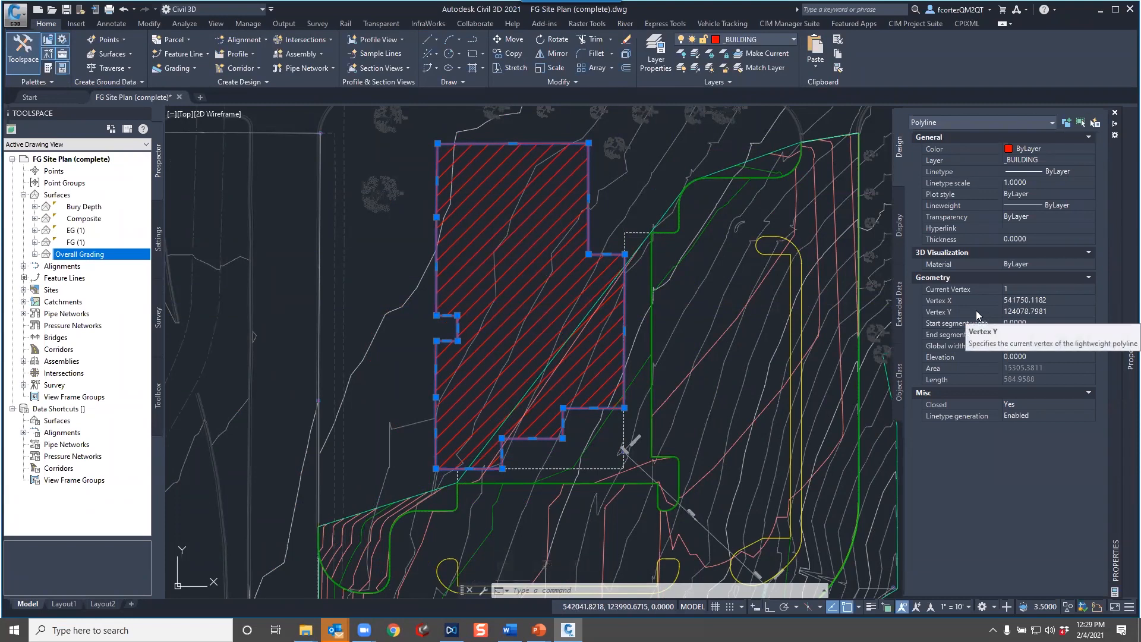
click(1032, 355)
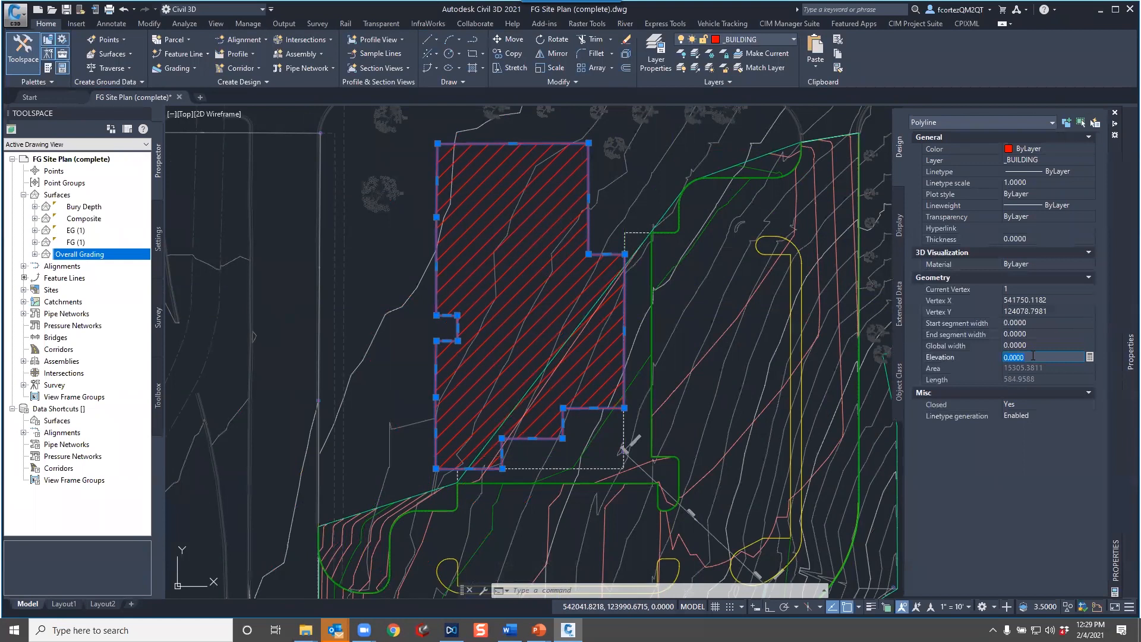
key(Return)
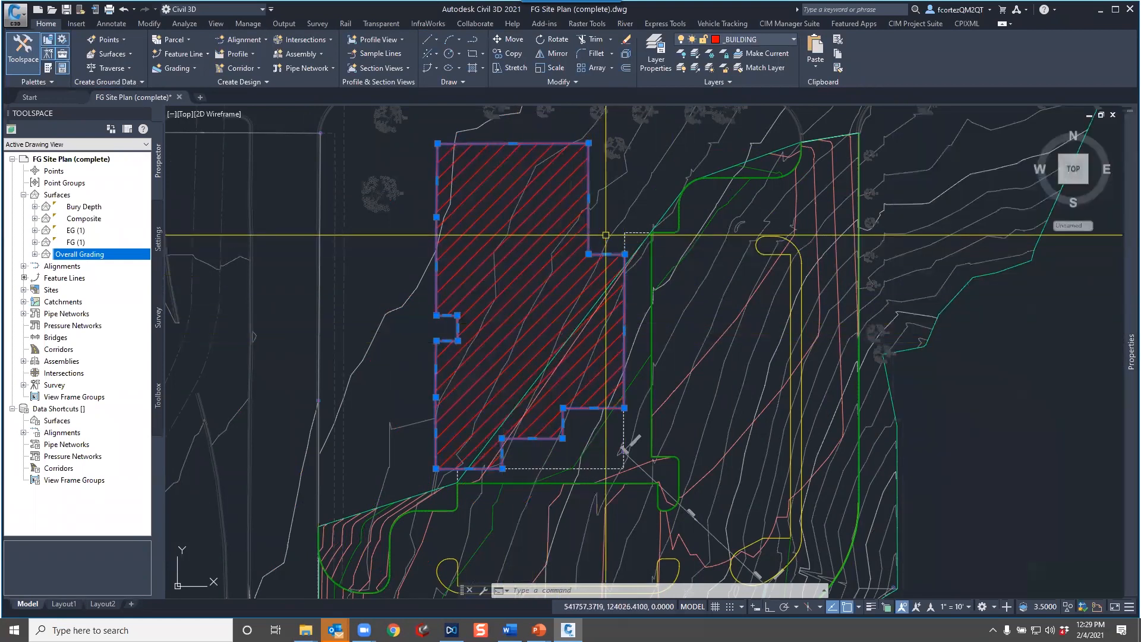
key(Escape)
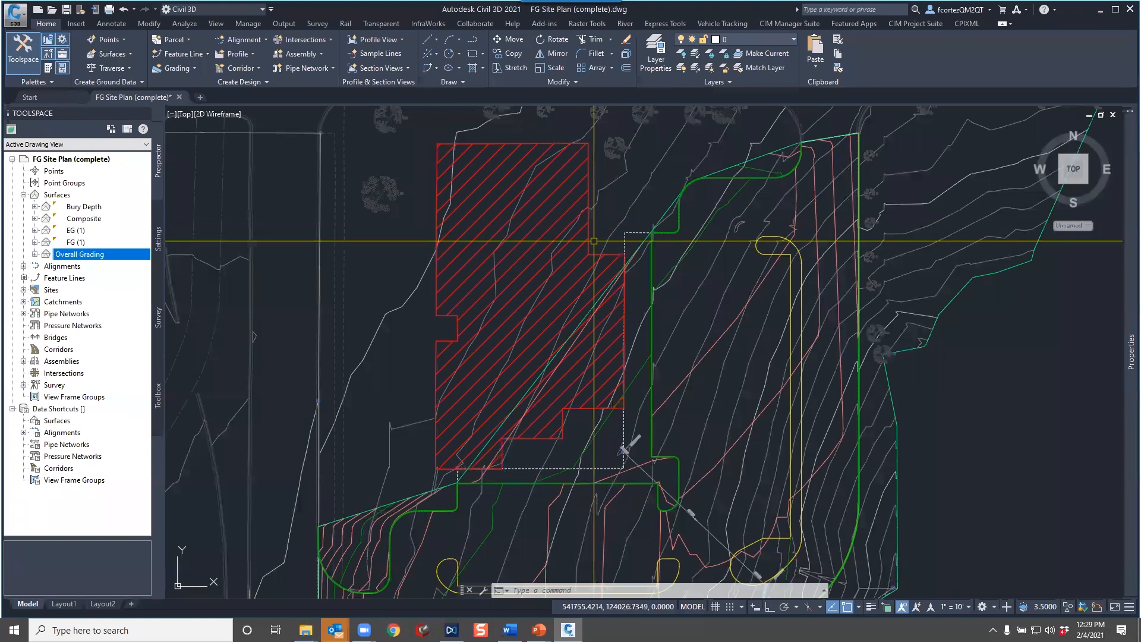
Add the building outline to the Overall Grading surface as a standard breakline described as Finished Floor
click(35, 254)
click(46, 289)
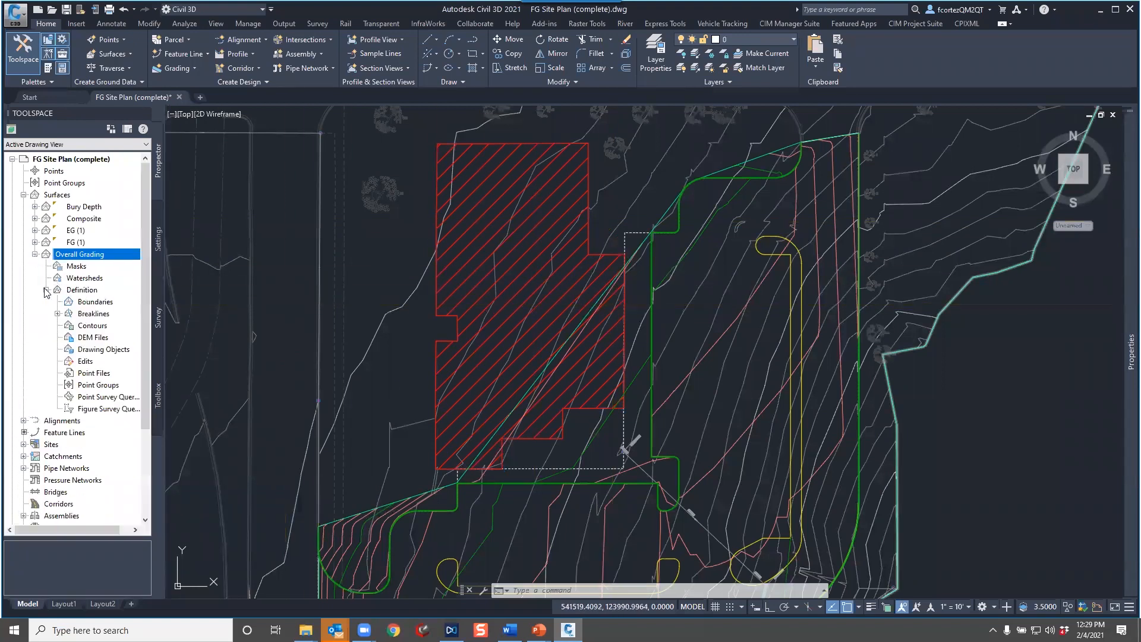
click(90, 314)
right_click(91, 314)
click(119, 320)
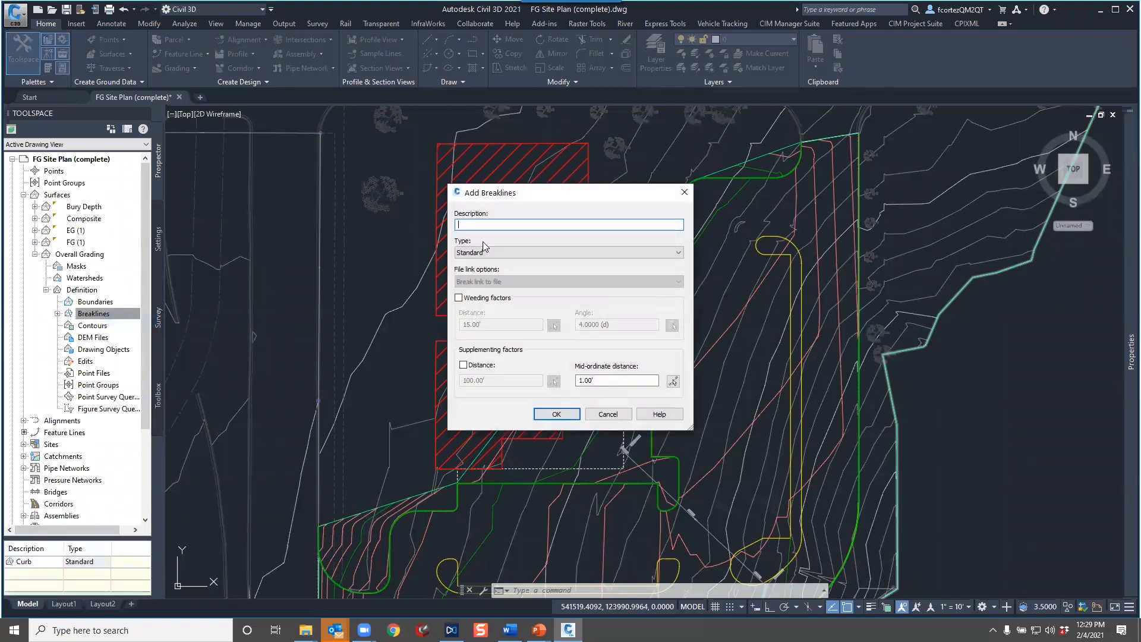
text(Fini)
click(556, 418)
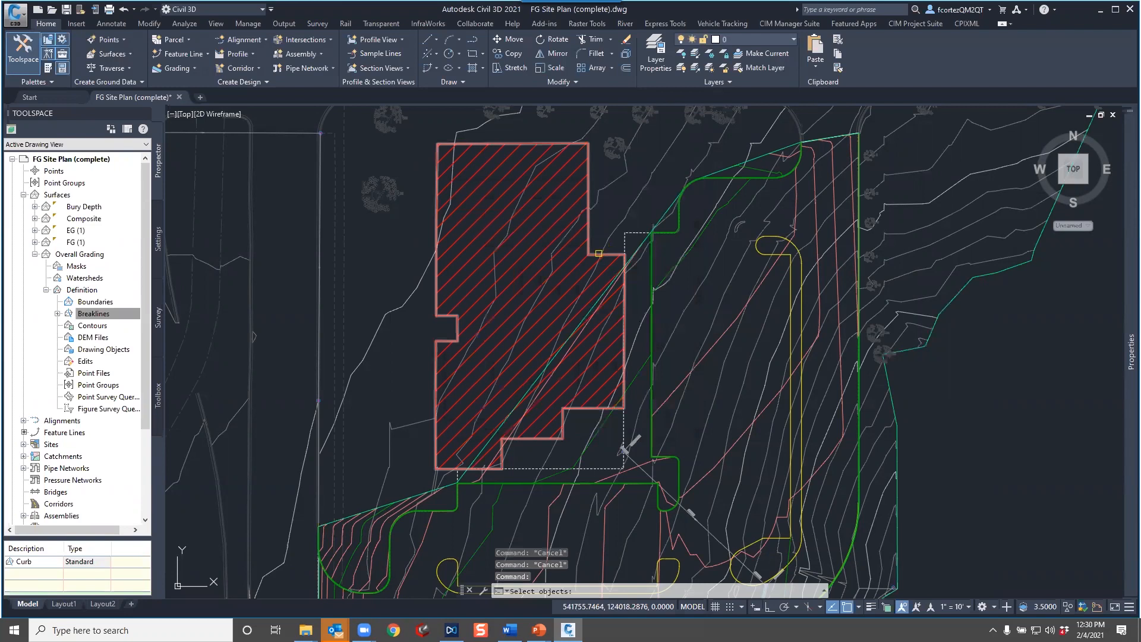
click(598, 253)
key(Return)
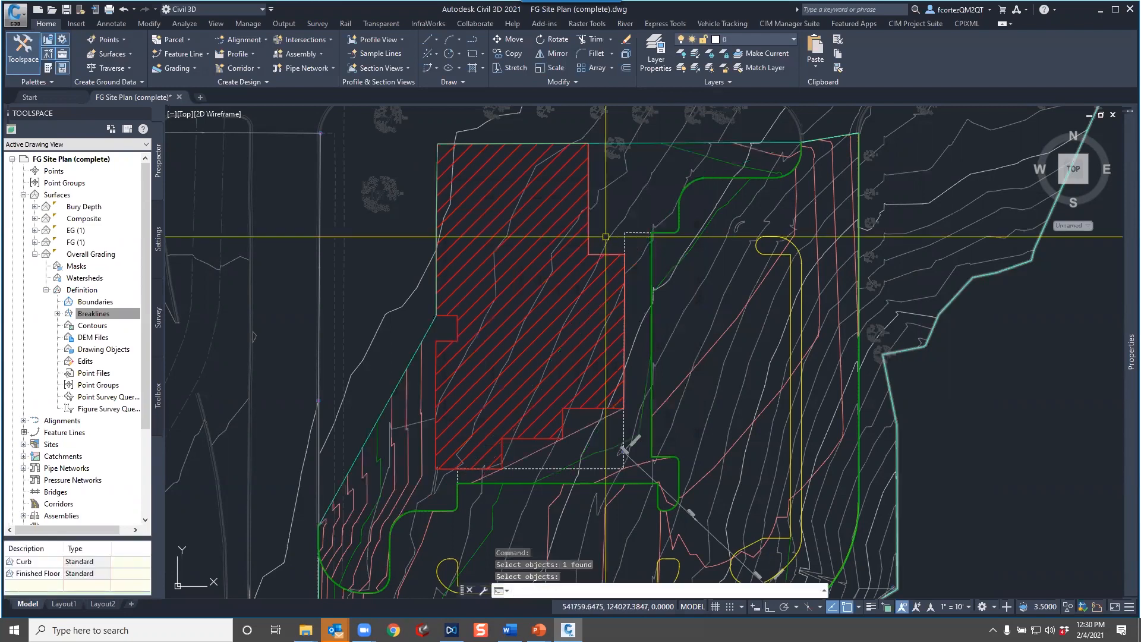
Inspect the Overall Grading surface in 3D with the Object Viewer, orbiting to see how it ties into the building
scroll(596, 308, down, 3)
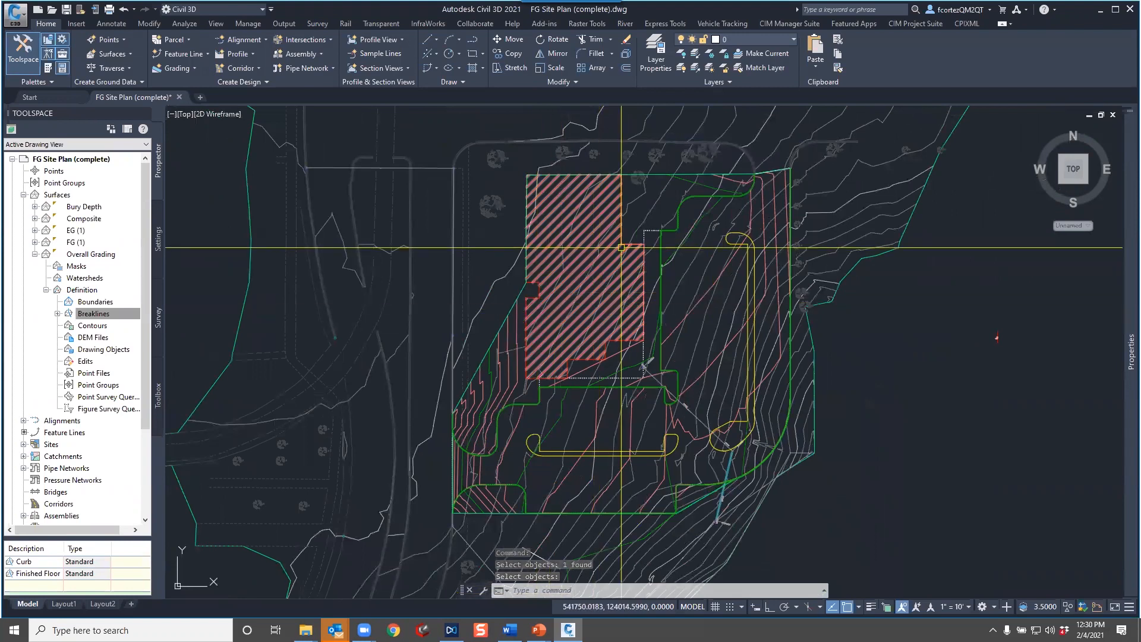
key(Escape)
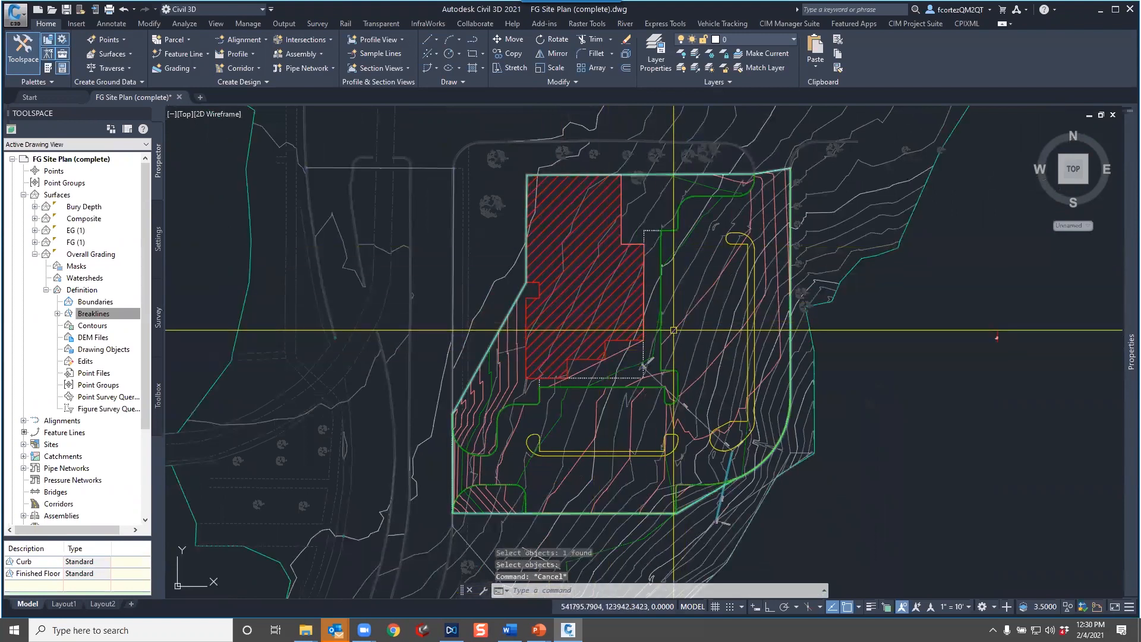
click(673, 330)
right_click(674, 331)
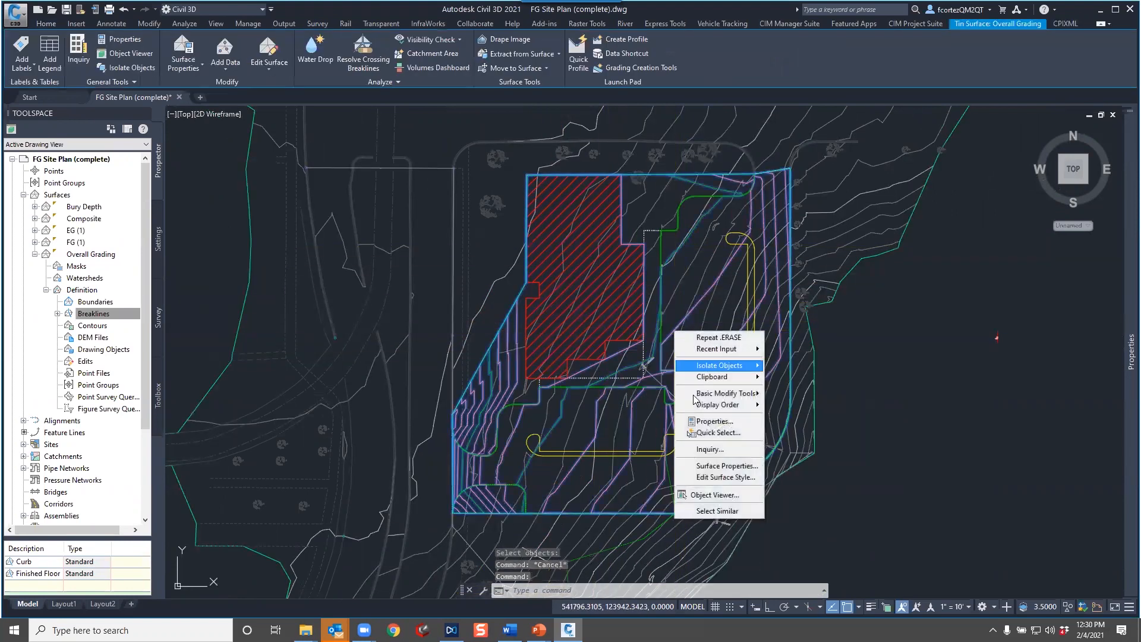
click(711, 496)
drag(570, 467, 566, 273)
mouse_move(691, 354)
mouse_down()
mouse_move(711, 328)
mouse_move(703, 303)
mouse_move(739, 319)
mouse_move(730, 333)
mouse_up()
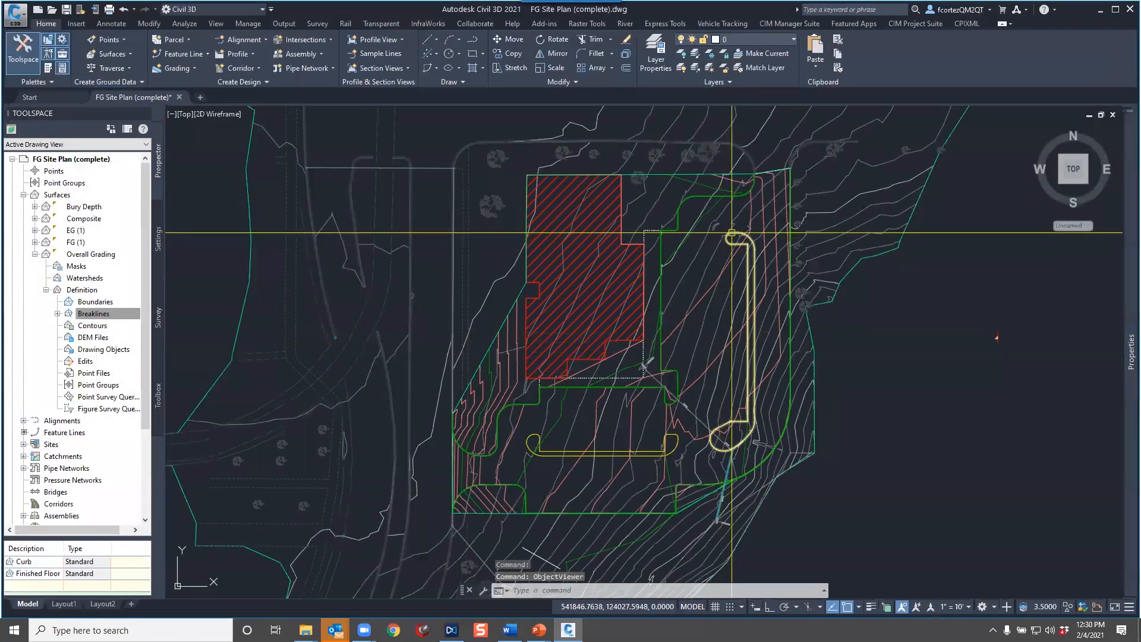
Examine the two yellow curb islands east and south of the building and the contours running through them
scroll(731, 232, up, 5)
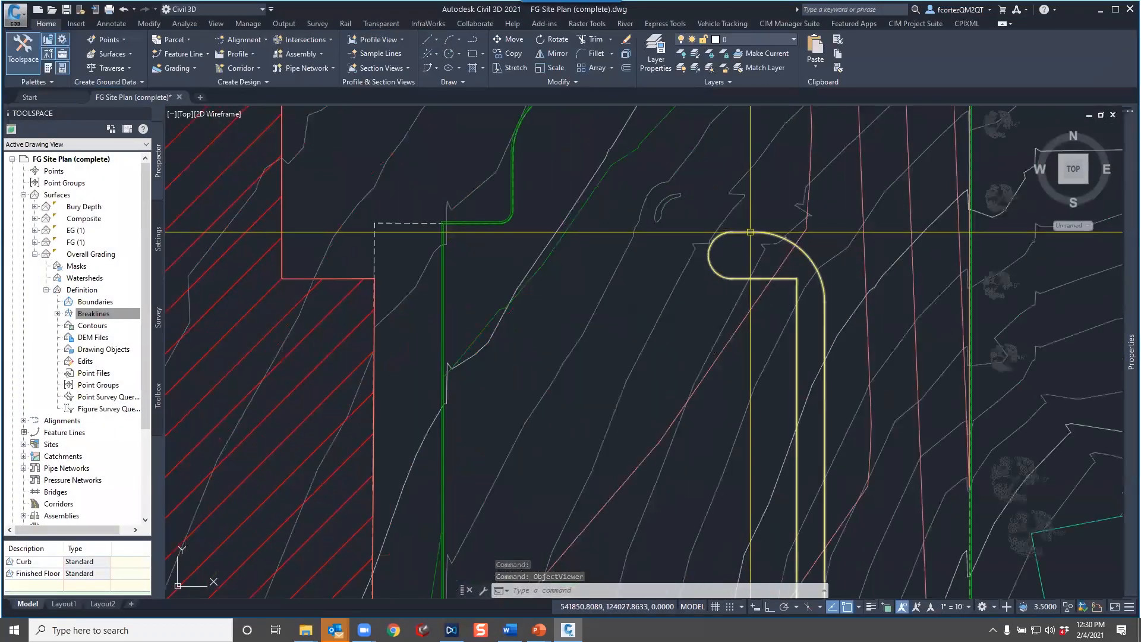
scroll(750, 232, down, 6)
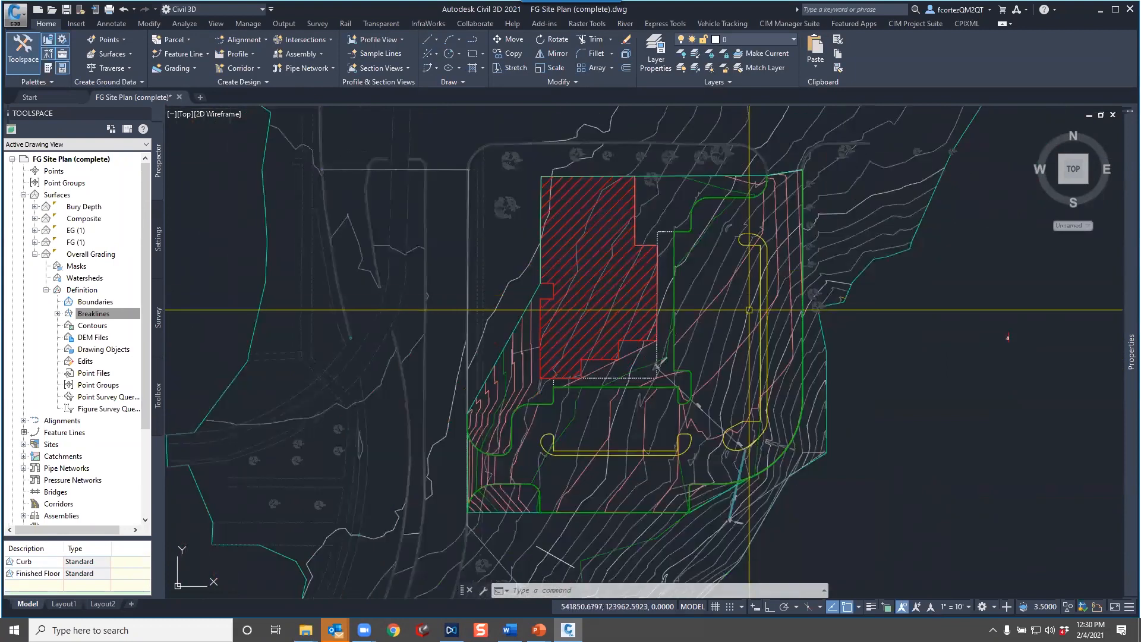
scroll(749, 309, up, 3)
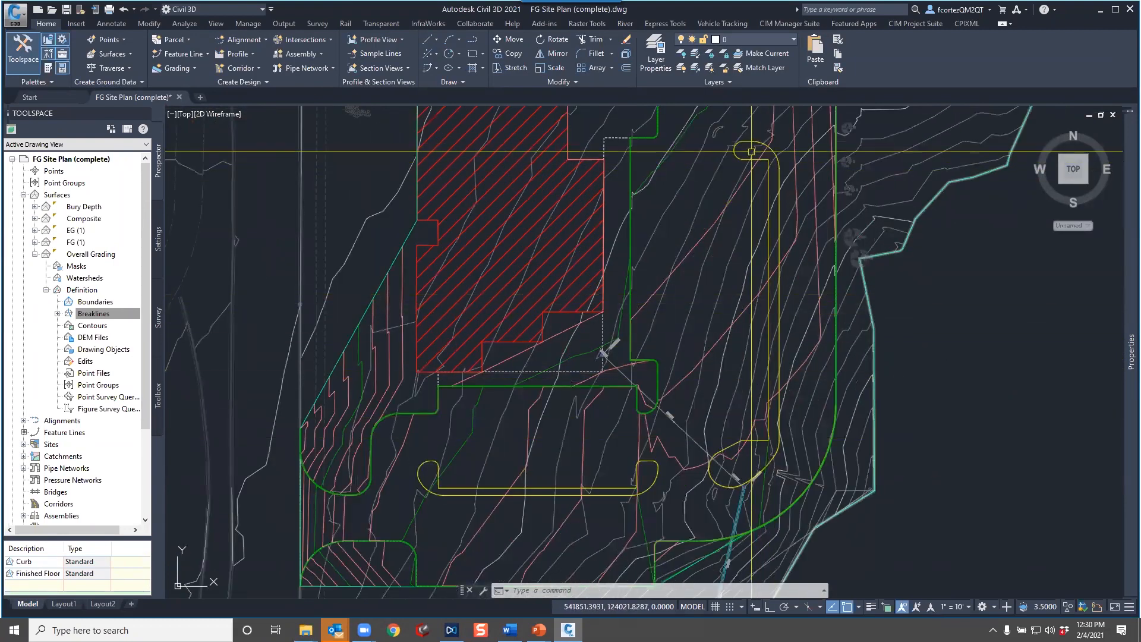
scroll(761, 178, up, 3)
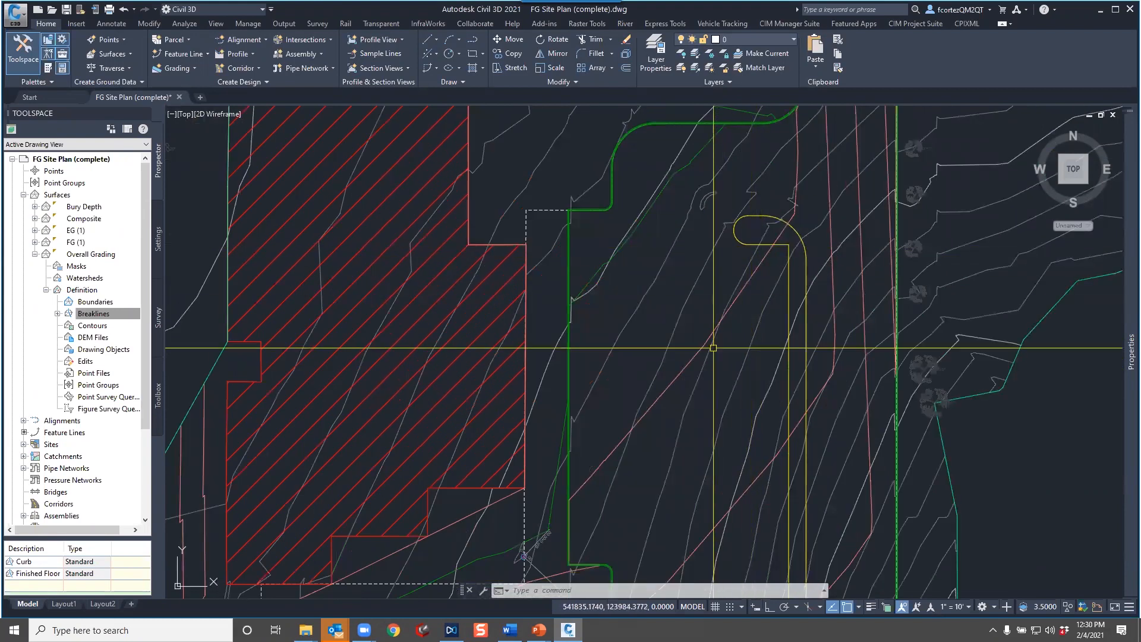
scroll(693, 362, down, 2)
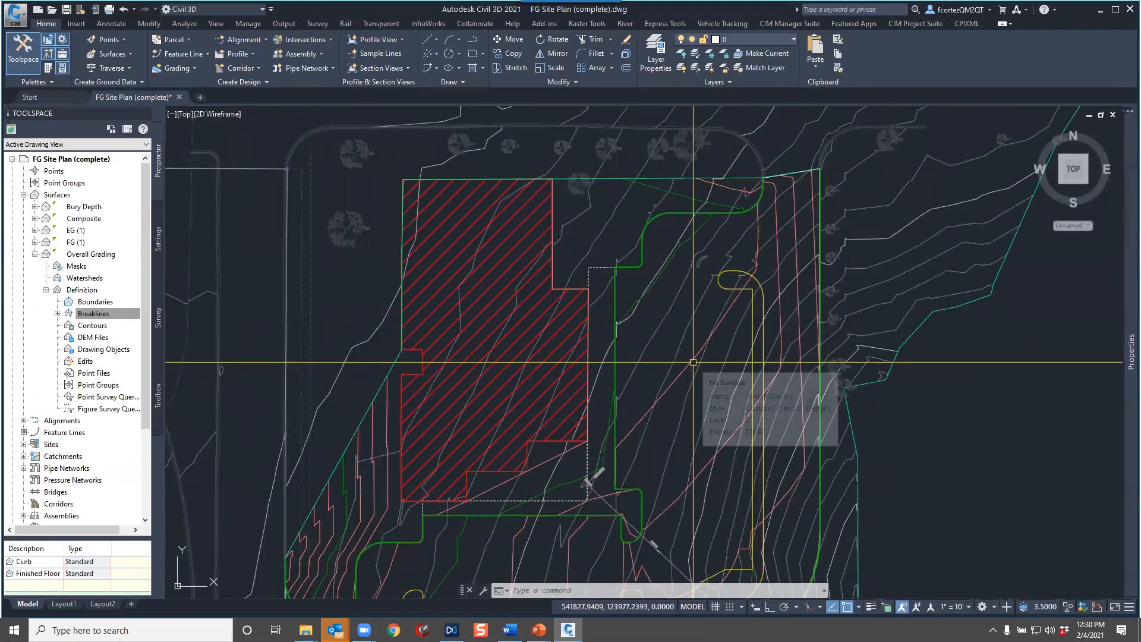
scroll(736, 463, down, 1)
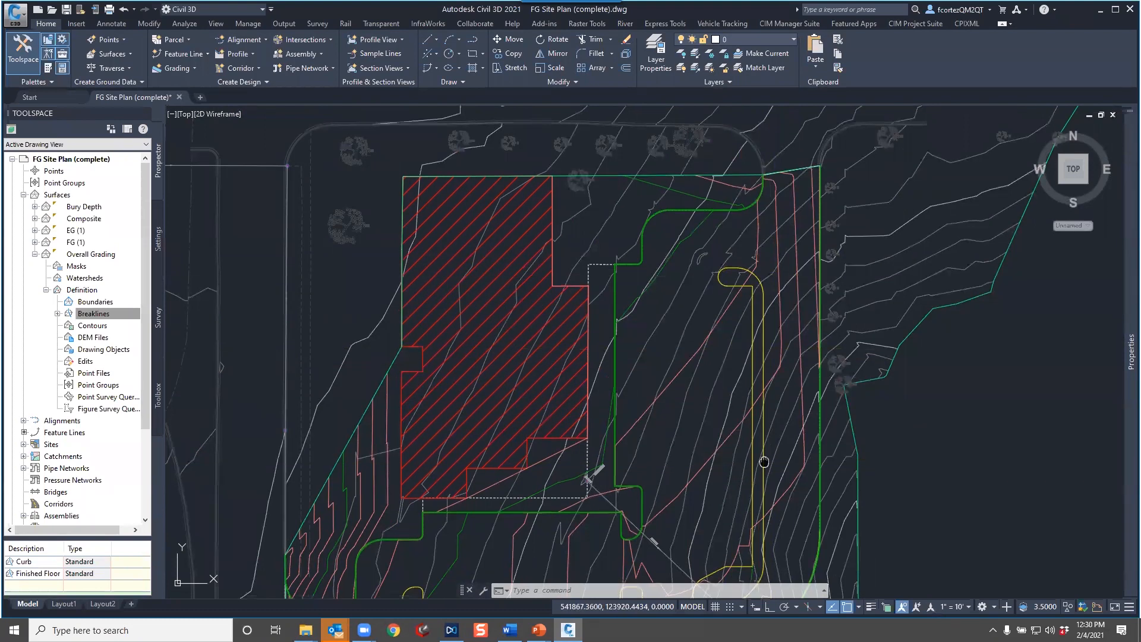
scroll(736, 465, up, 1)
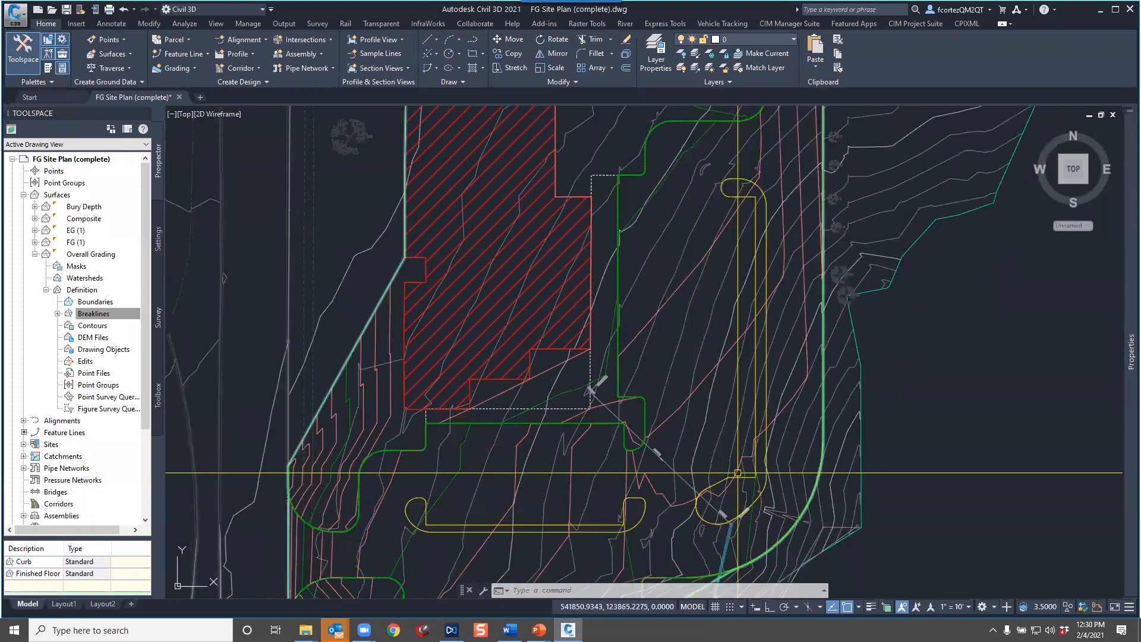
middle_drag(634, 513, 717, 413)
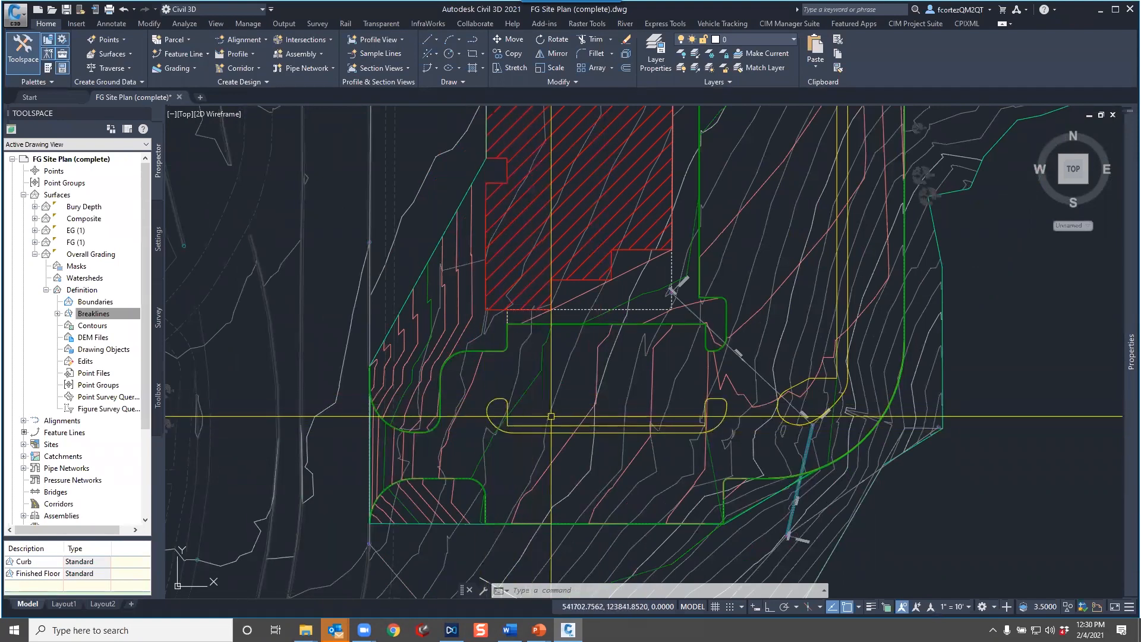
key(Escape)
key(Escape)
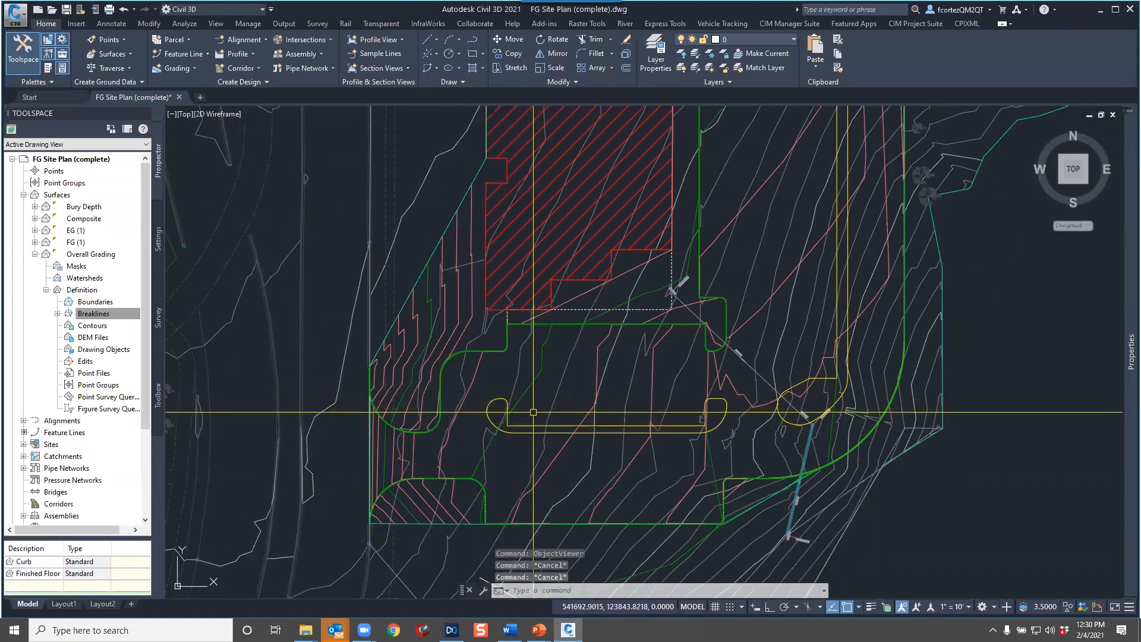
scroll(533, 412, up, 2)
mouse_move(530, 415)
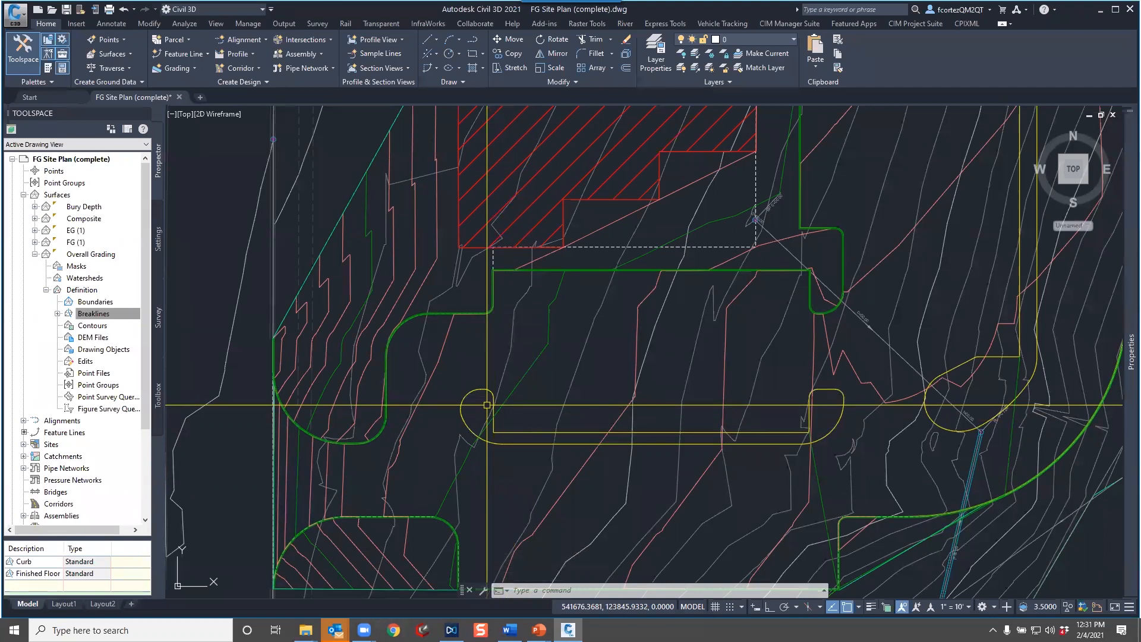
Check the object properties of the southern curb island polyline
key(Escape)
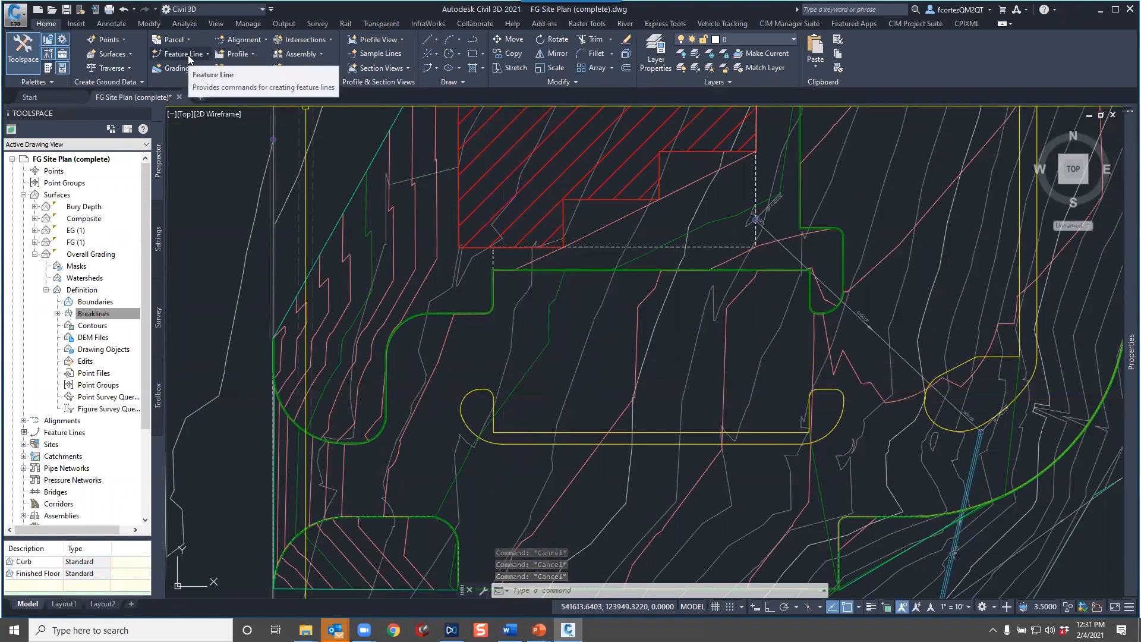
click(618, 432)
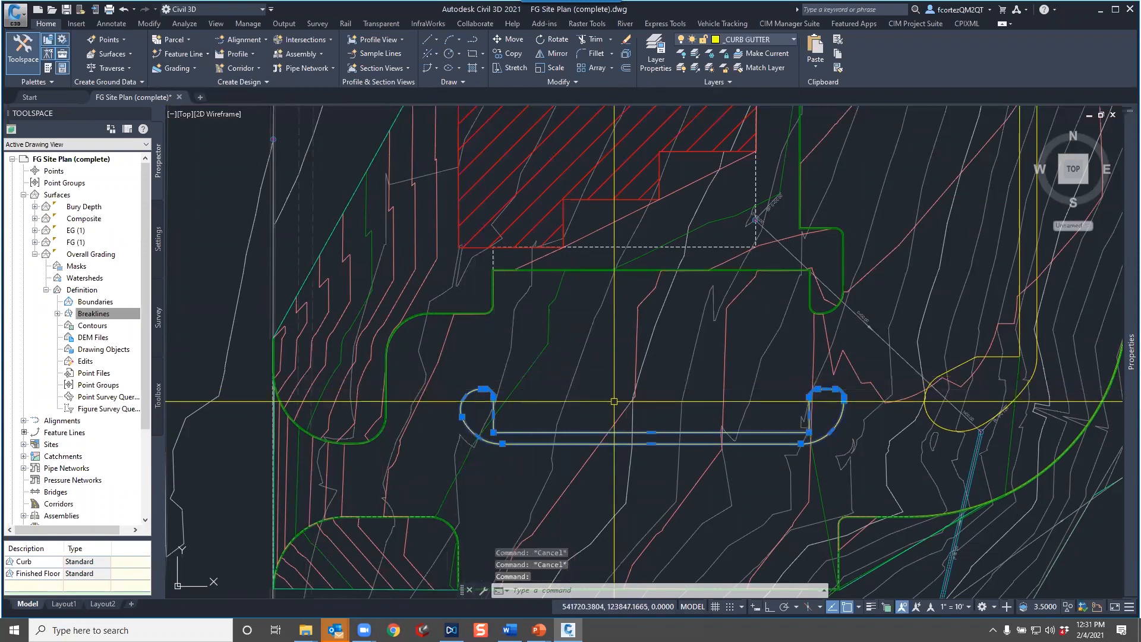
mouse_move(1130, 350)
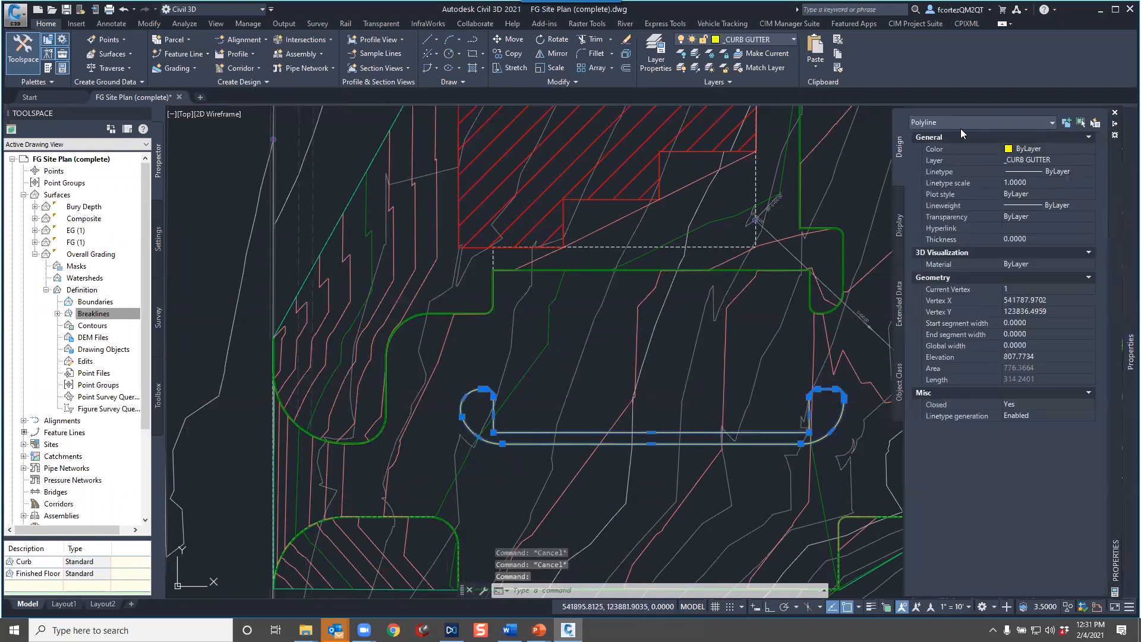
key(Escape)
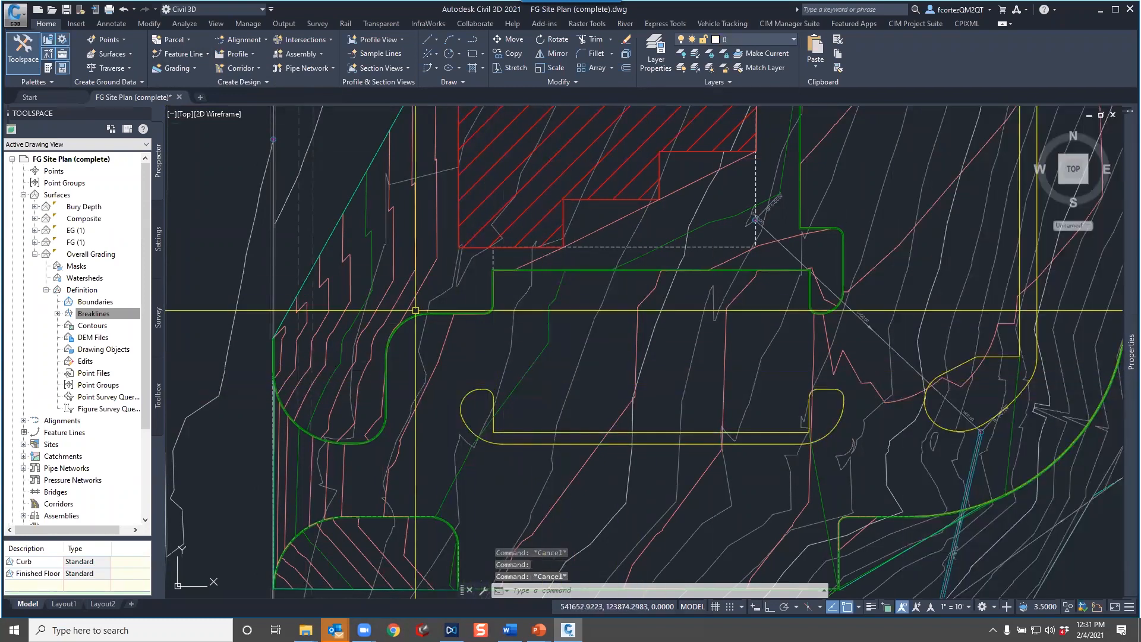
Create feature lines from the southern and eastern curb island polylines on the current layer, erasing the existing entities and assigning elevations
click(188, 54)
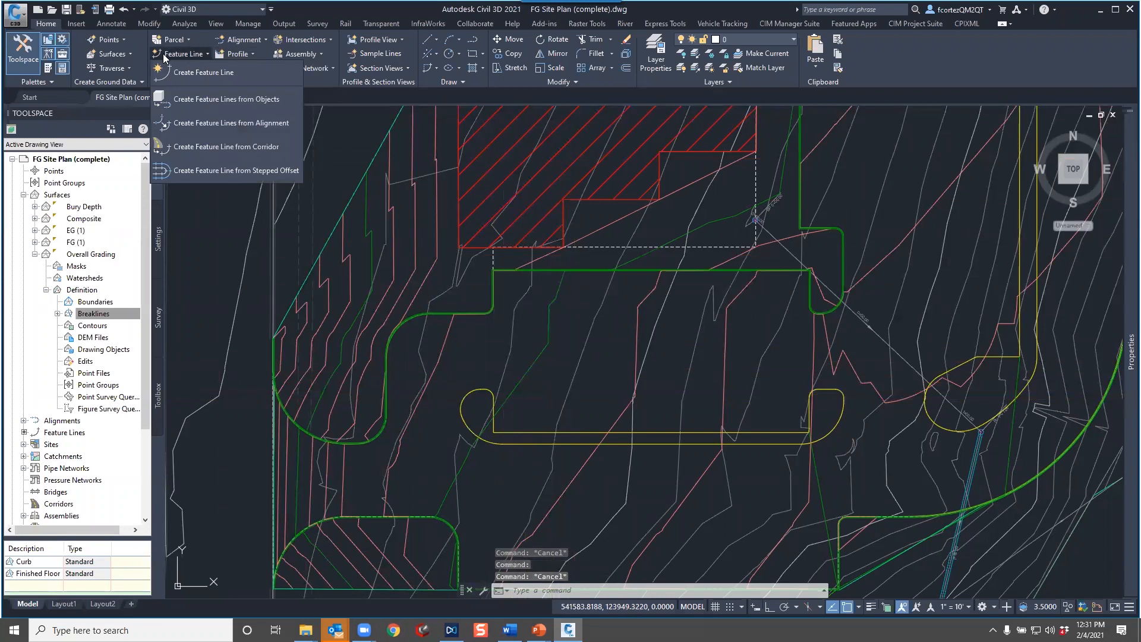
click(209, 101)
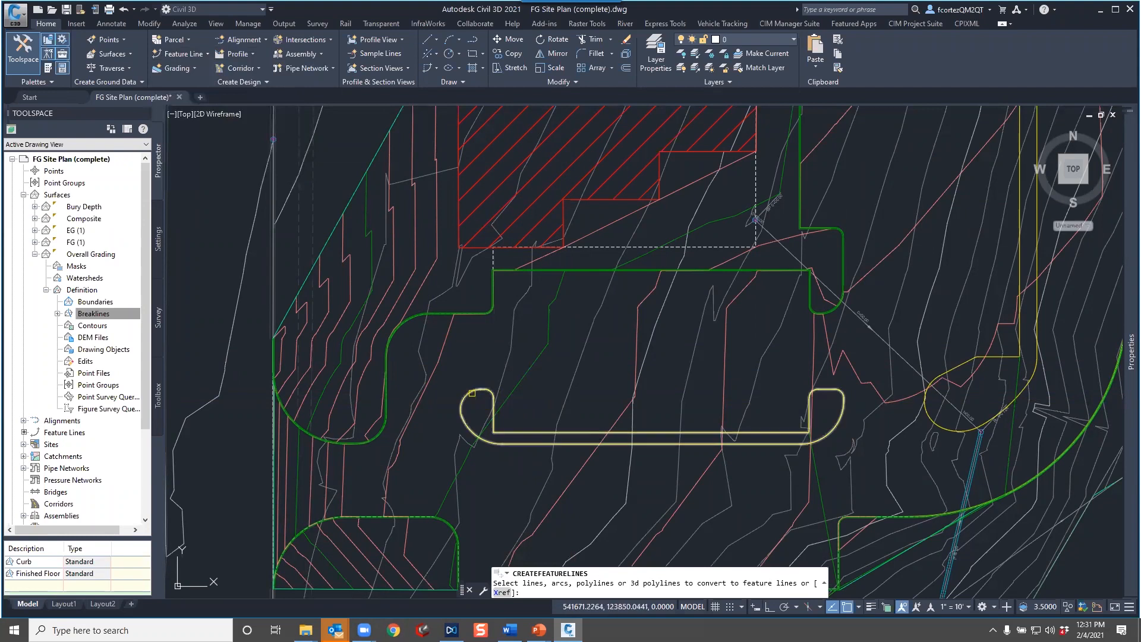
click(473, 393)
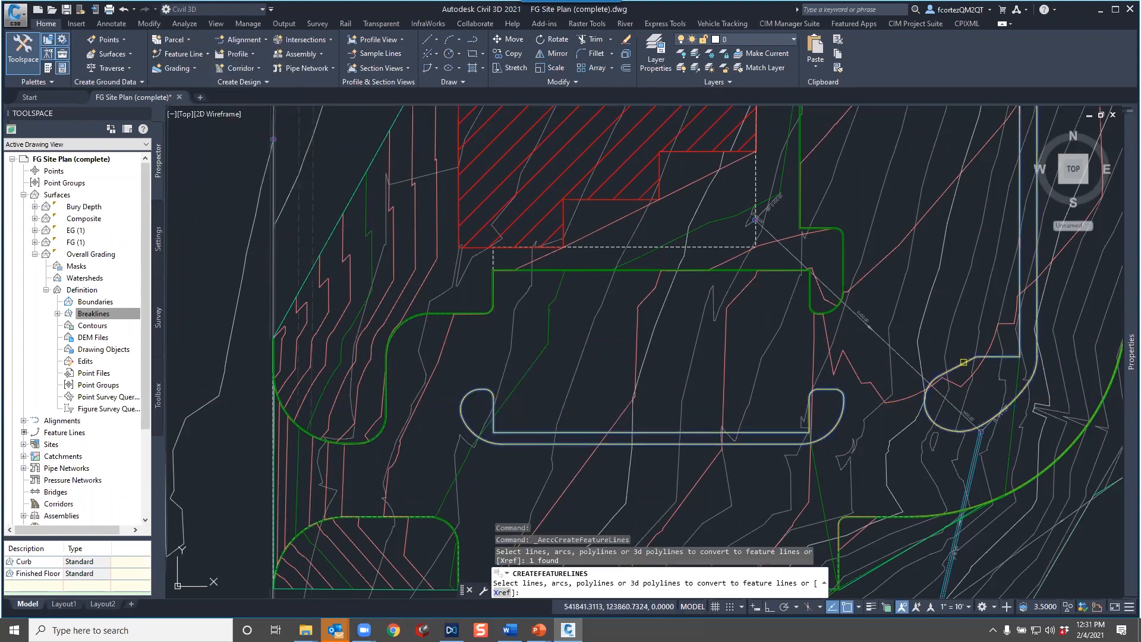
click(966, 351)
key(Return)
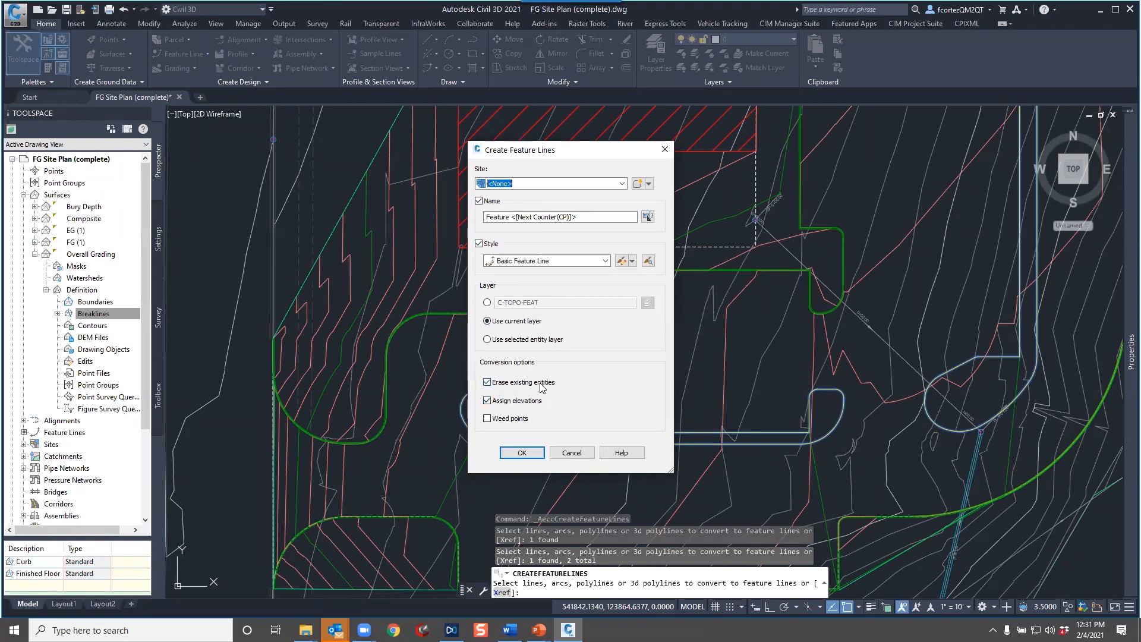
click(522, 453)
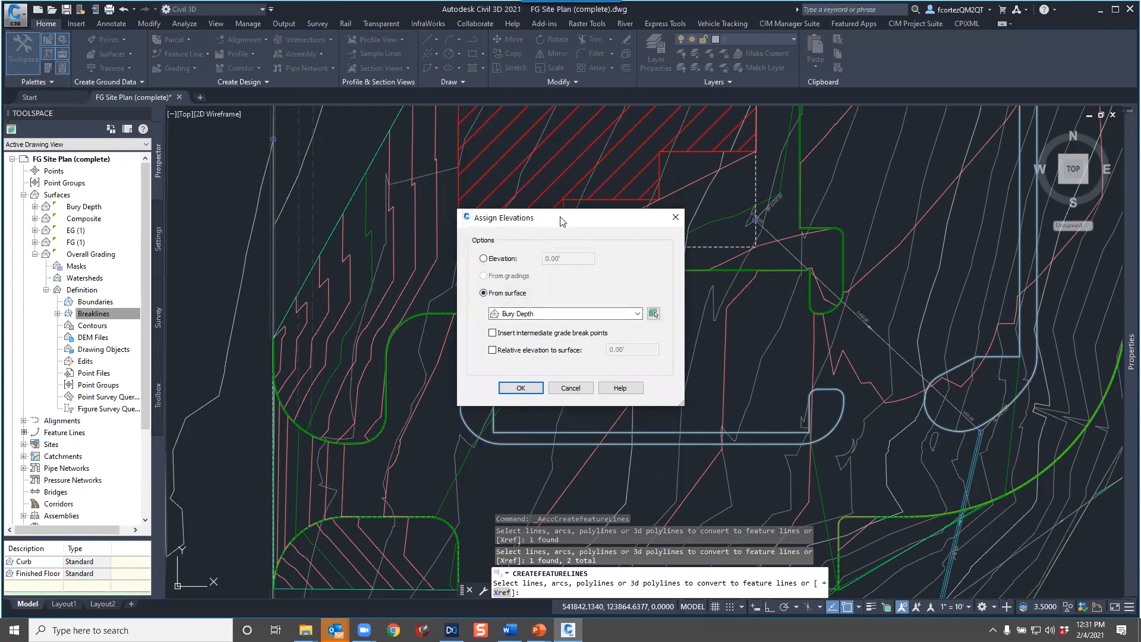
Assign the island feature lines' elevations from the Overall Grading surface, without intermediate grade break points or a relative elevation
drag(565, 221, 580, 219)
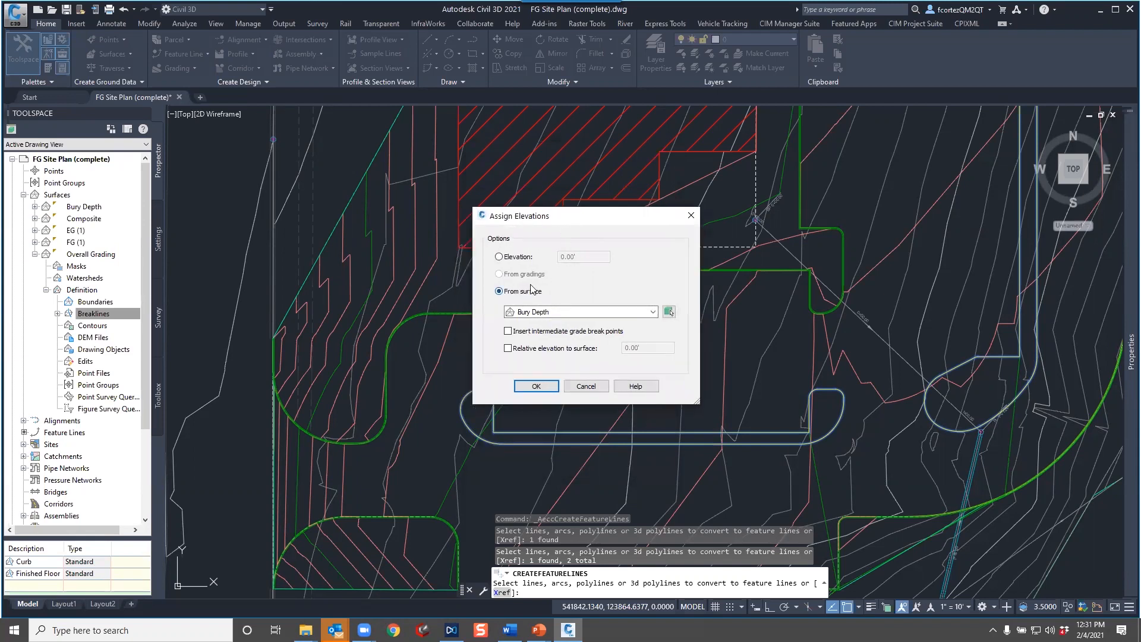
click(563, 312)
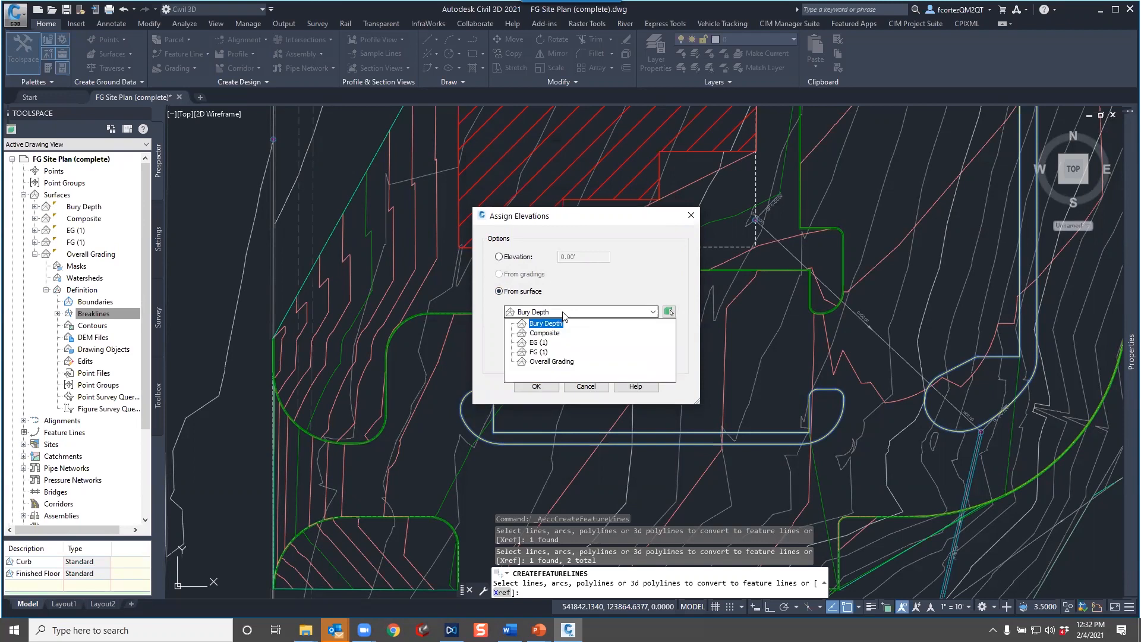
click(545, 361)
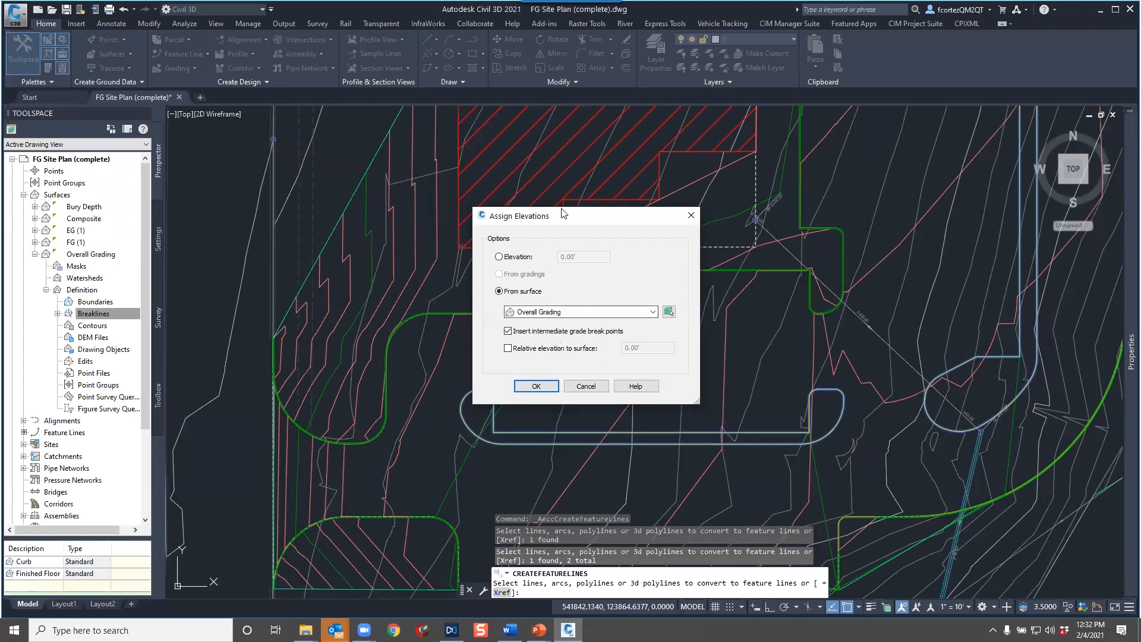
drag(570, 218, 607, 157)
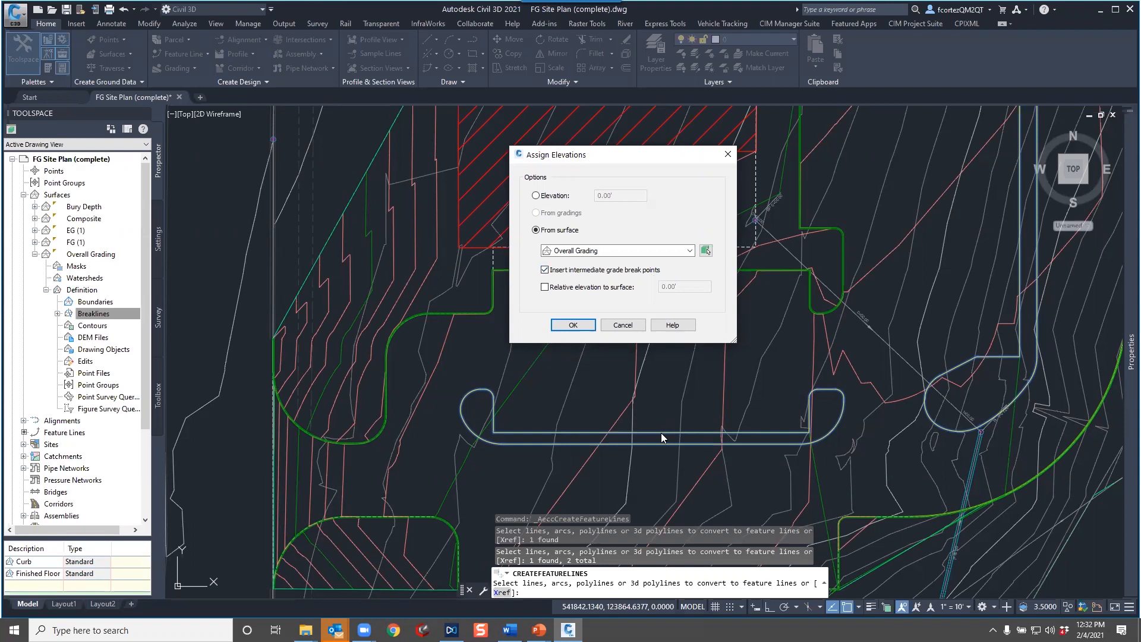
click(544, 270)
click(545, 288)
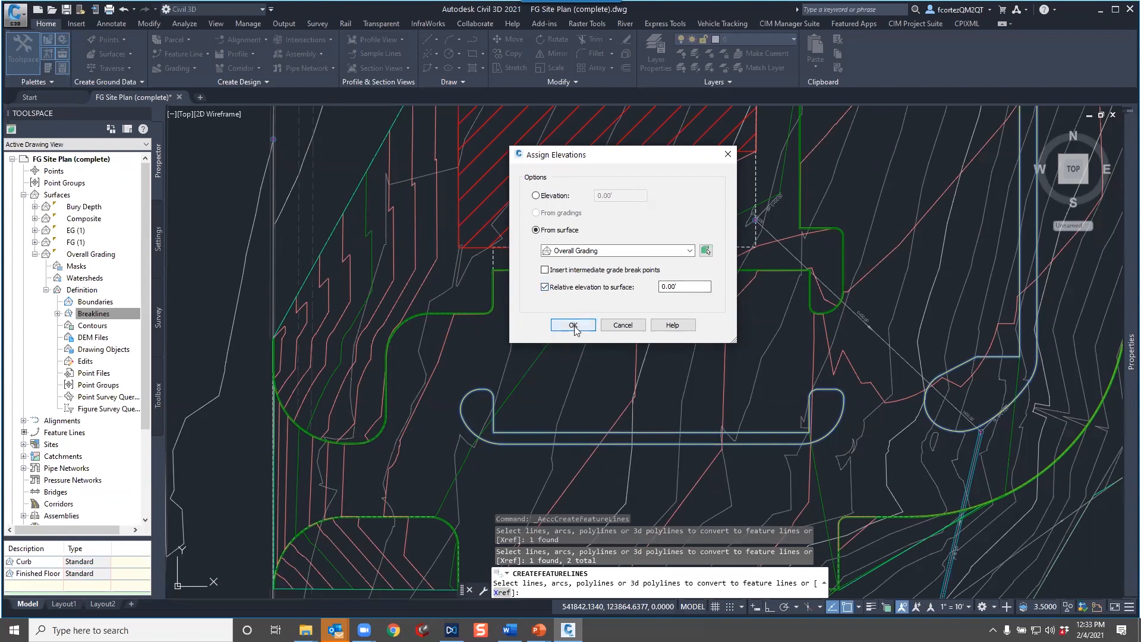
click(556, 289)
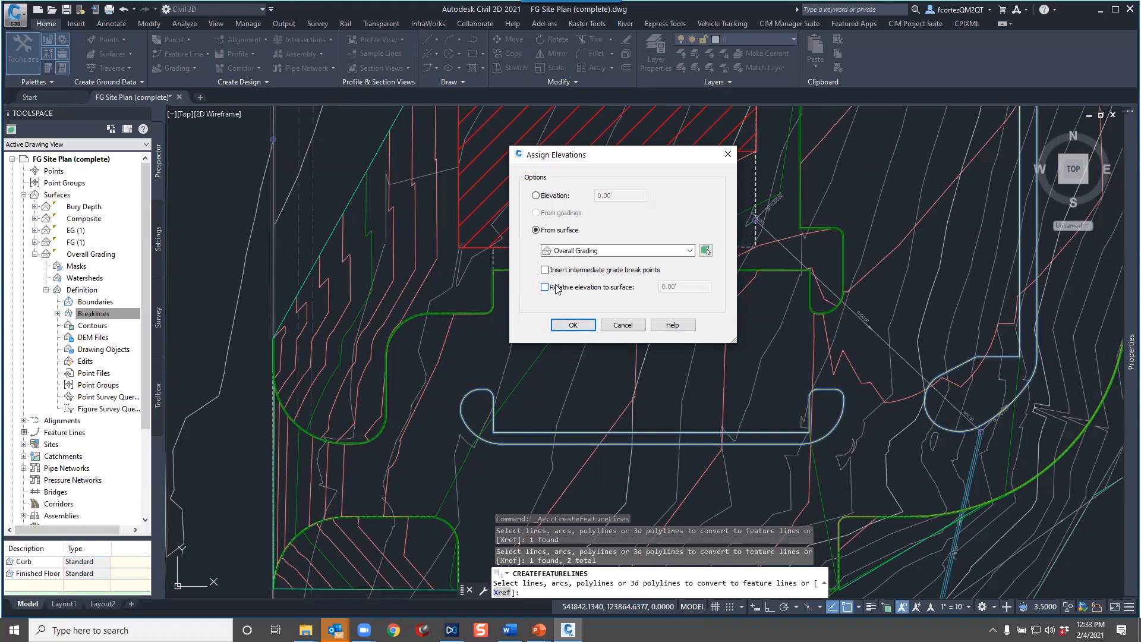
click(572, 325)
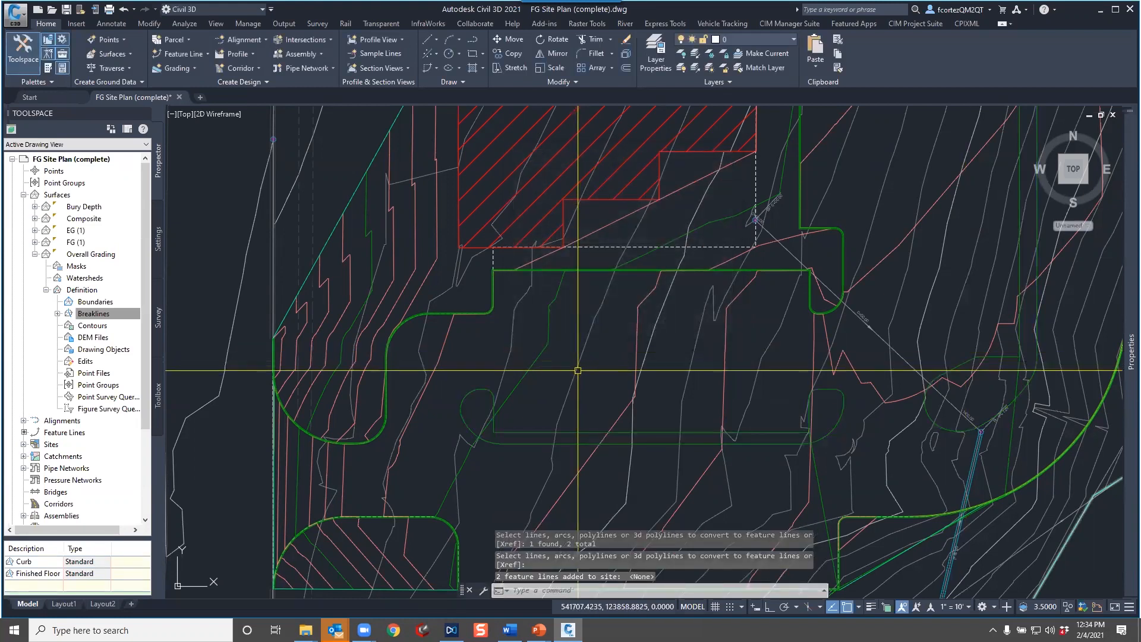
Check the grade along the southern island's feature line with Quick Elevation Edit
click(586, 443)
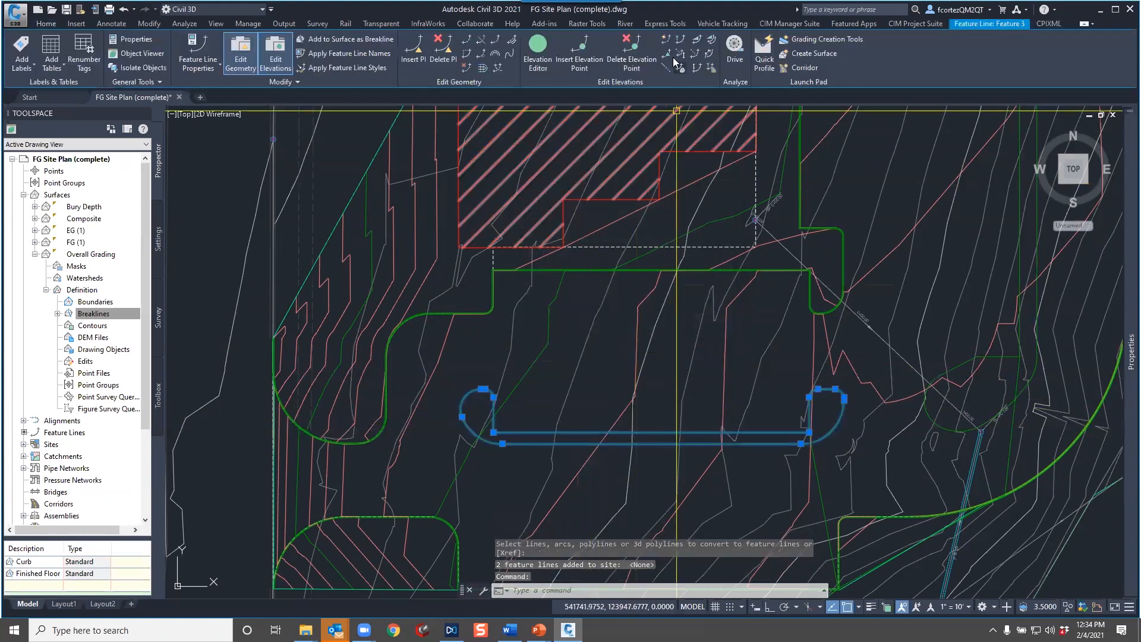
click(666, 40)
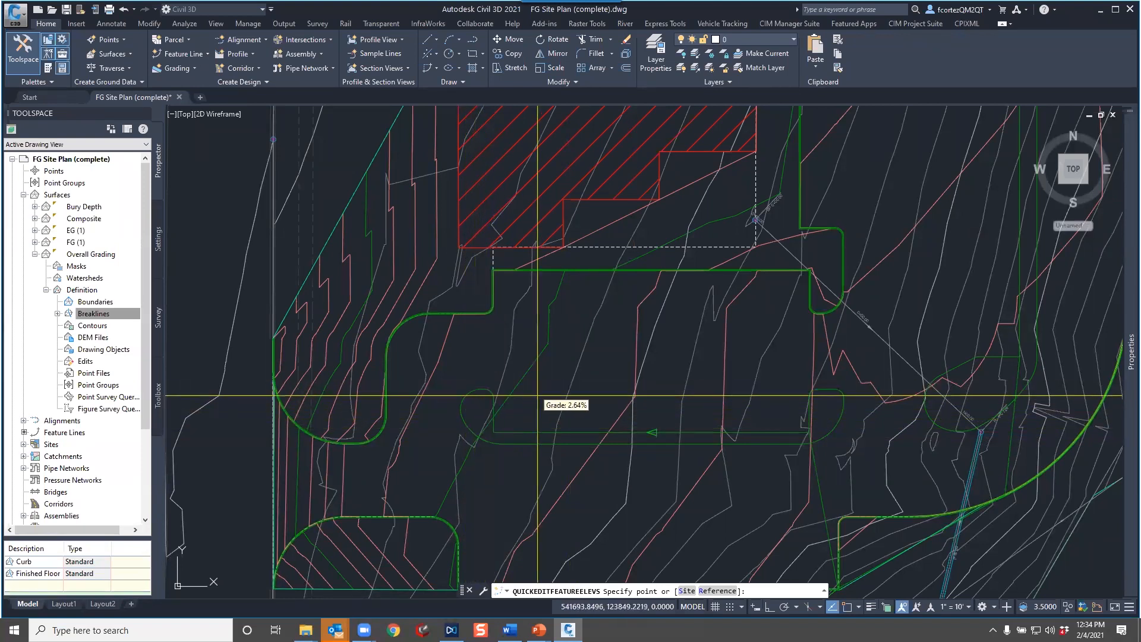
key(Escape)
key(Escape)
click(584, 417)
key(Escape)
Examine the southern island feature line in the Elevation Editor, checking its direction at stations 0+00.00 and 1+09.32
click(600, 433)
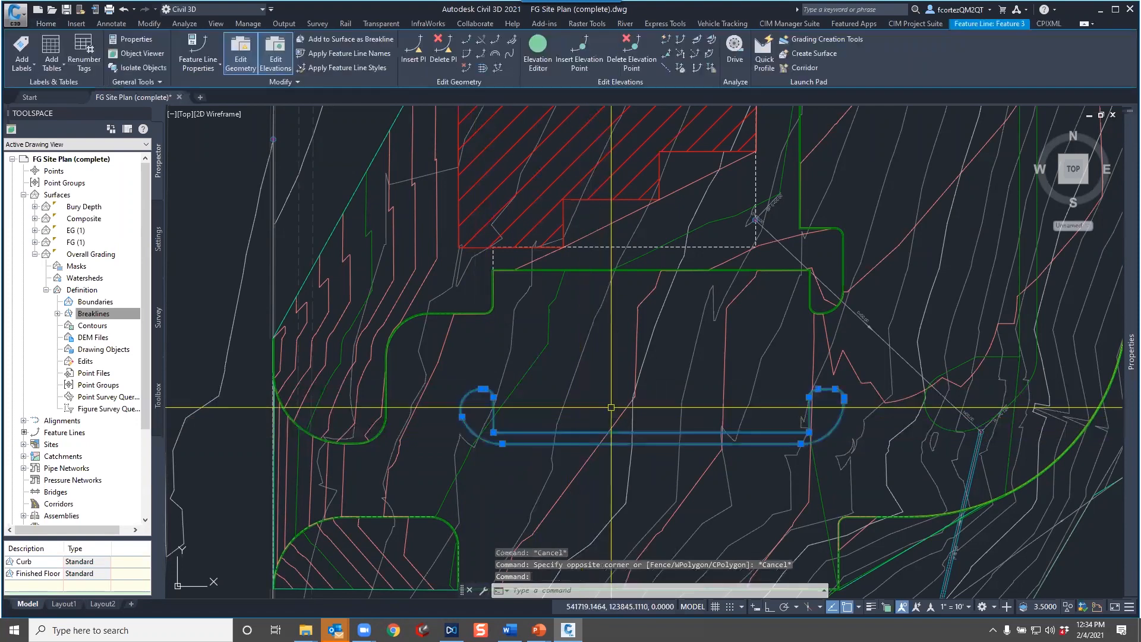
click(539, 54)
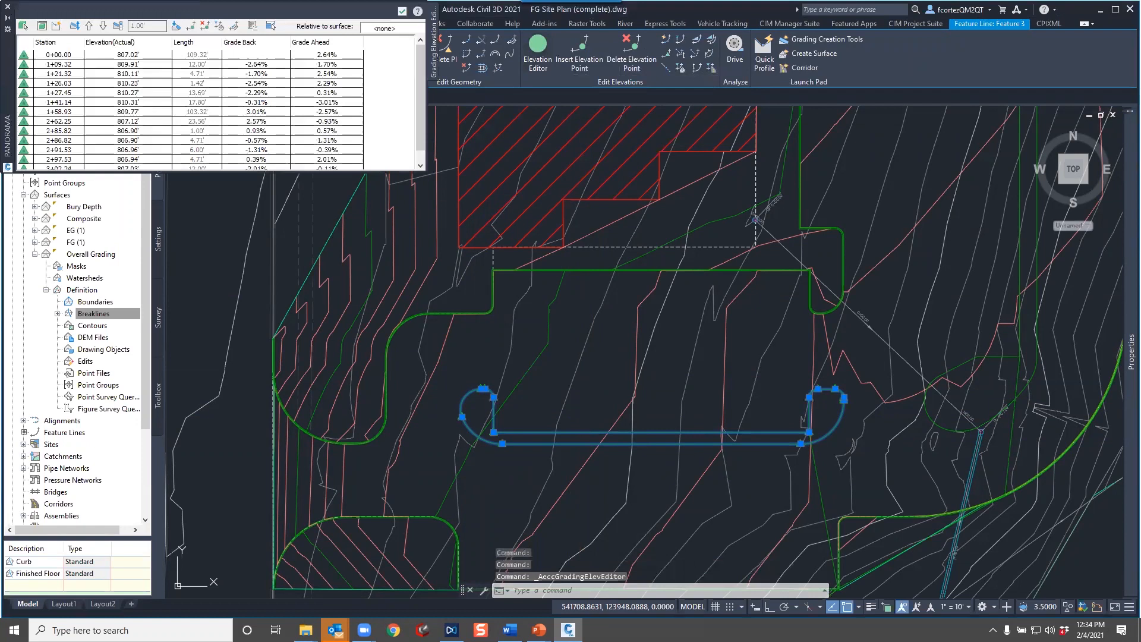
click(60, 56)
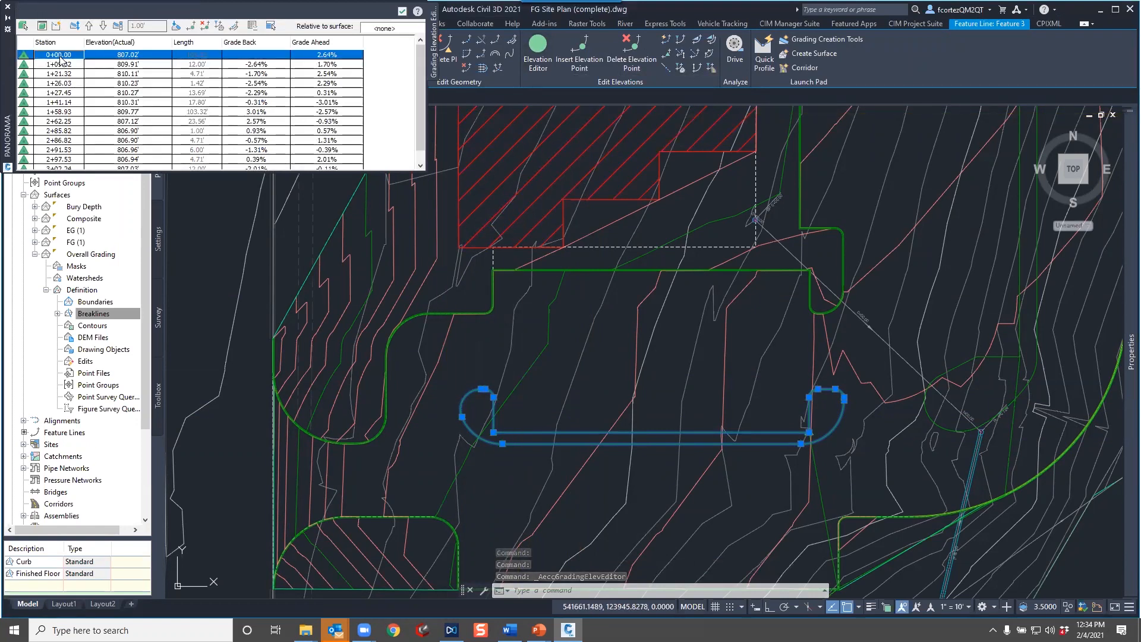
click(61, 66)
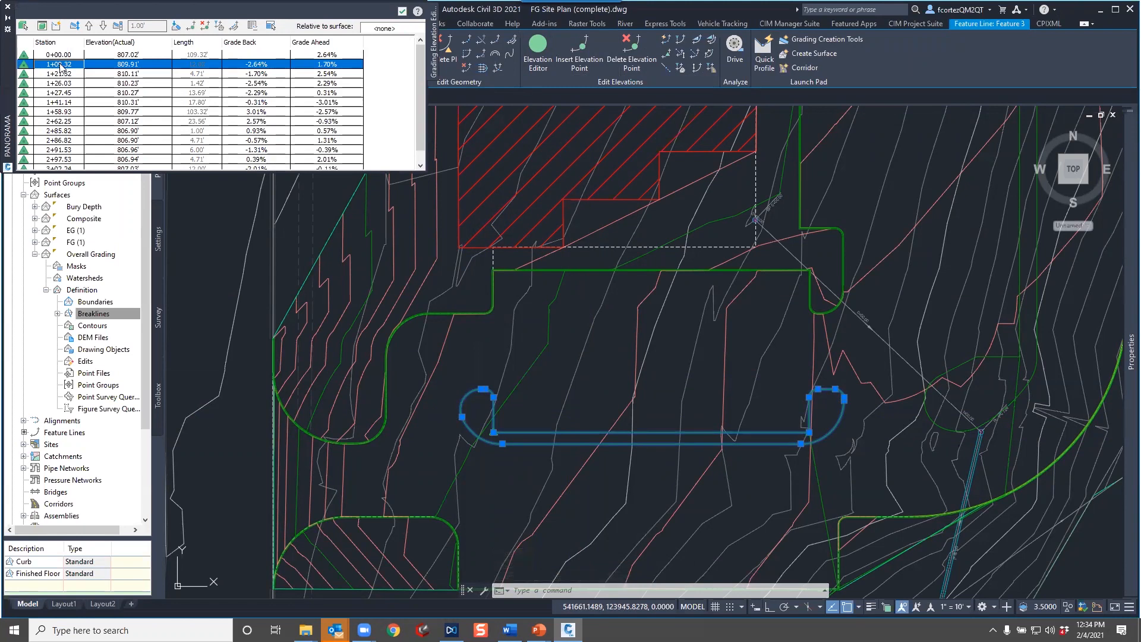
click(62, 55)
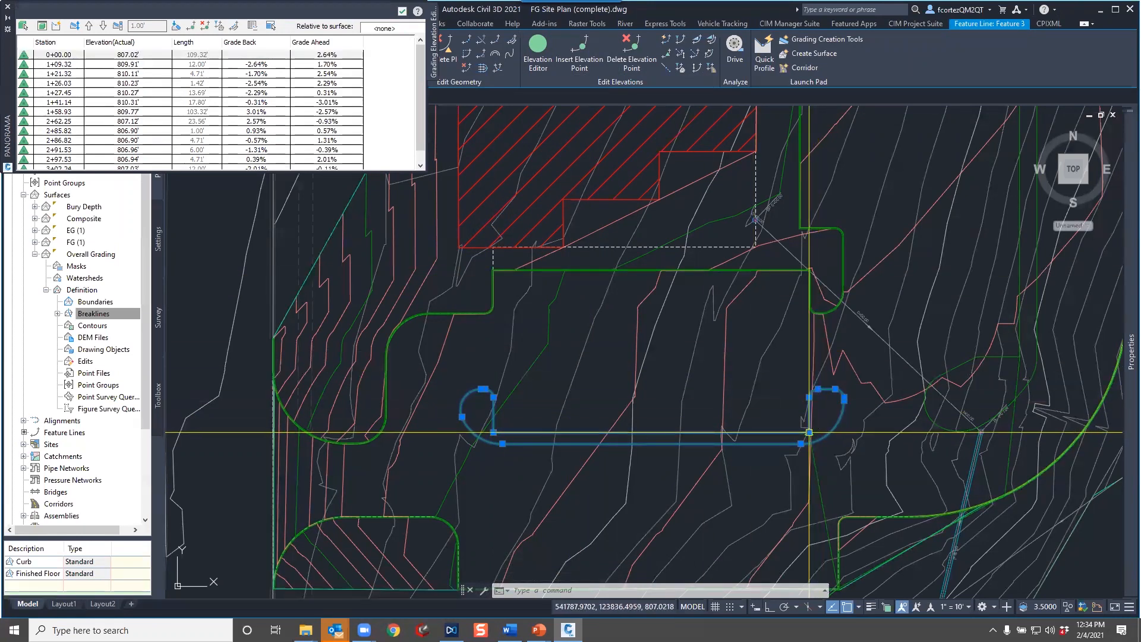
click(58, 64)
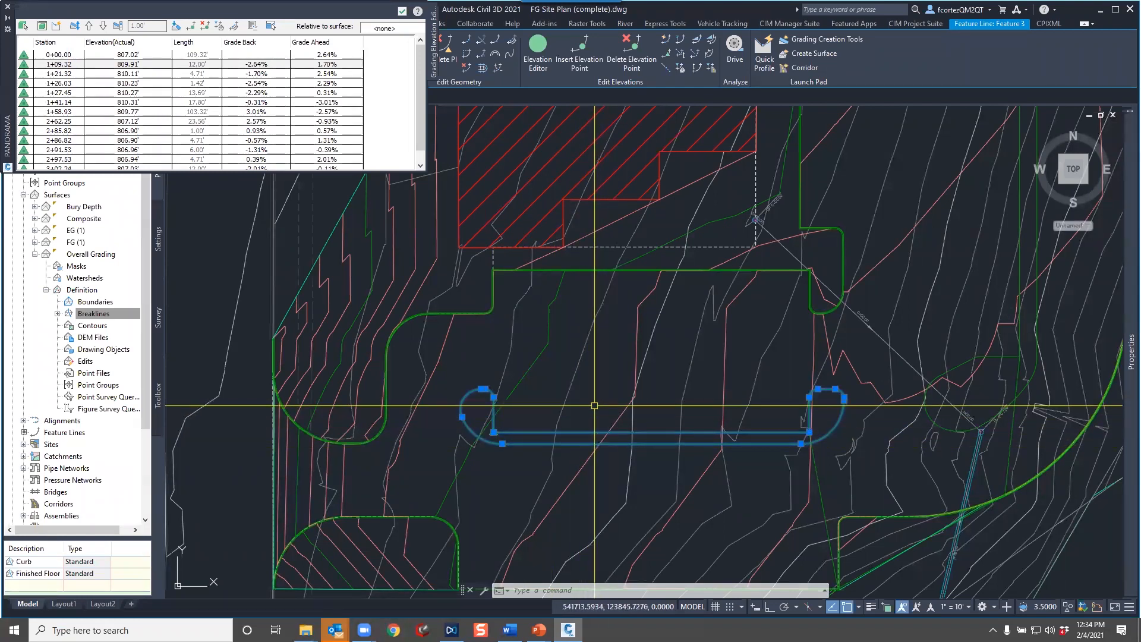
middle_drag(593, 404, 562, 405)
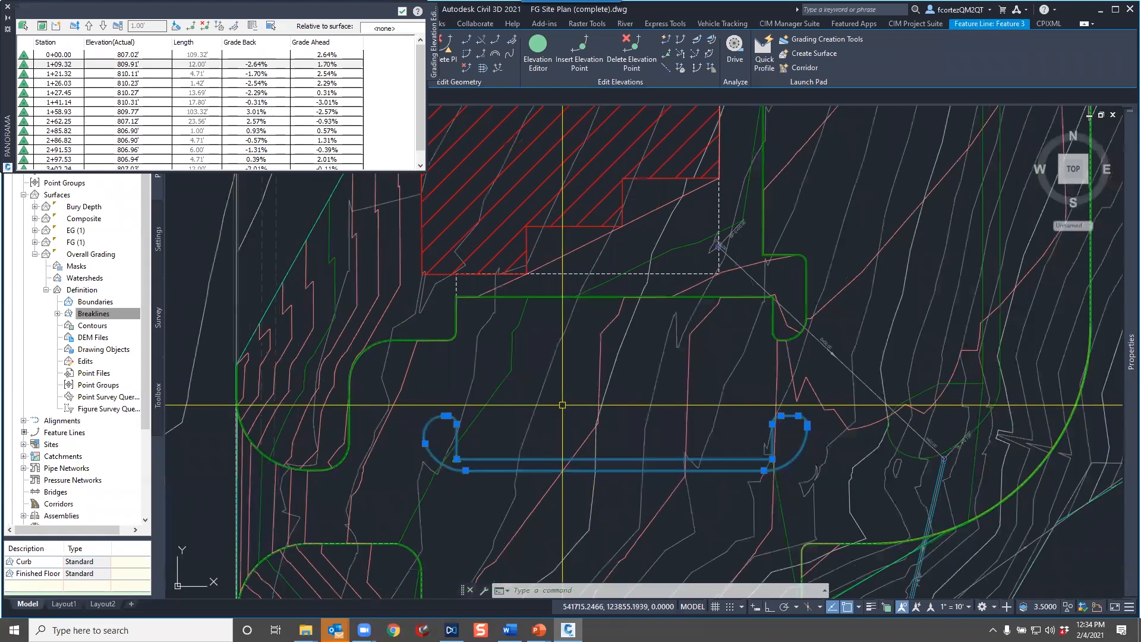
key(Escape)
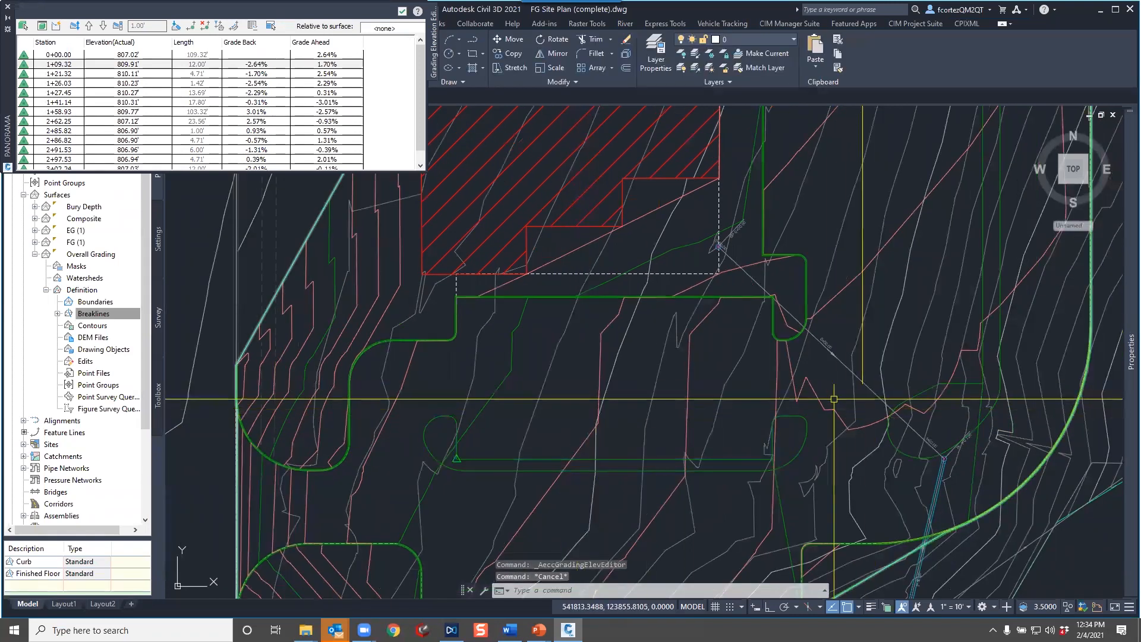
click(402, 10)
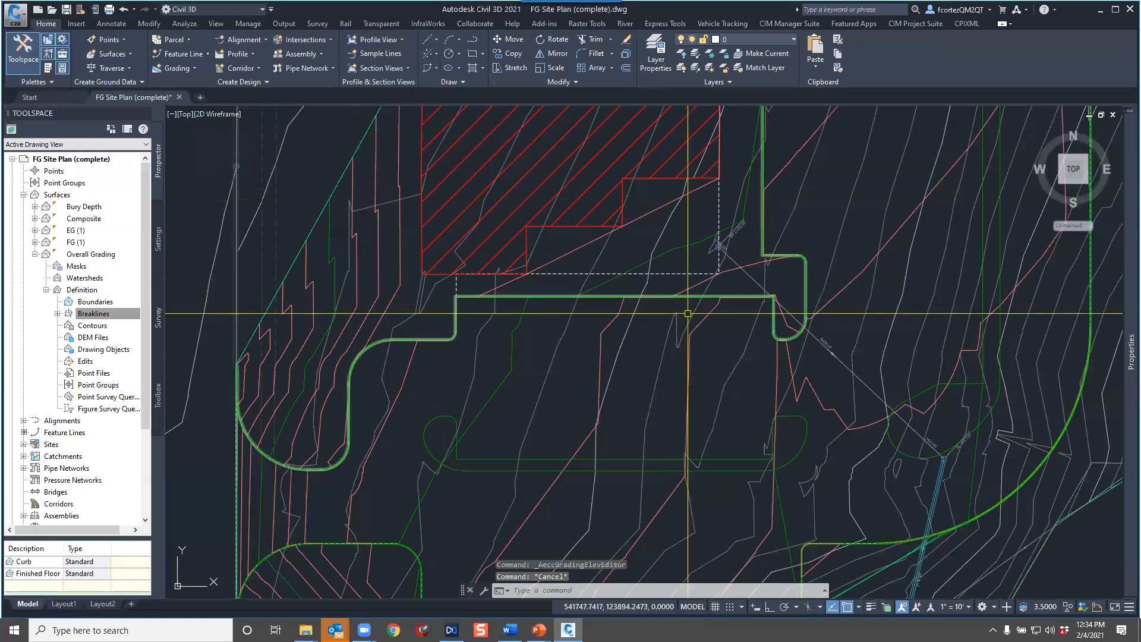
Check the eastern island feature line's station order in the Elevation Editor and reverse its direction
click(944, 387)
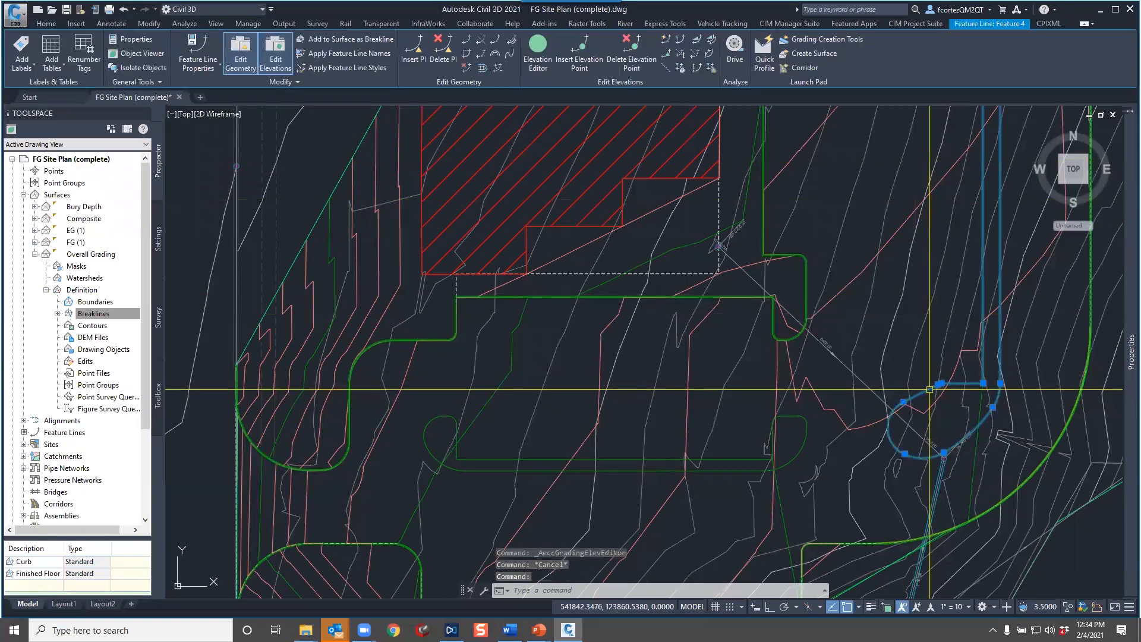
click(545, 70)
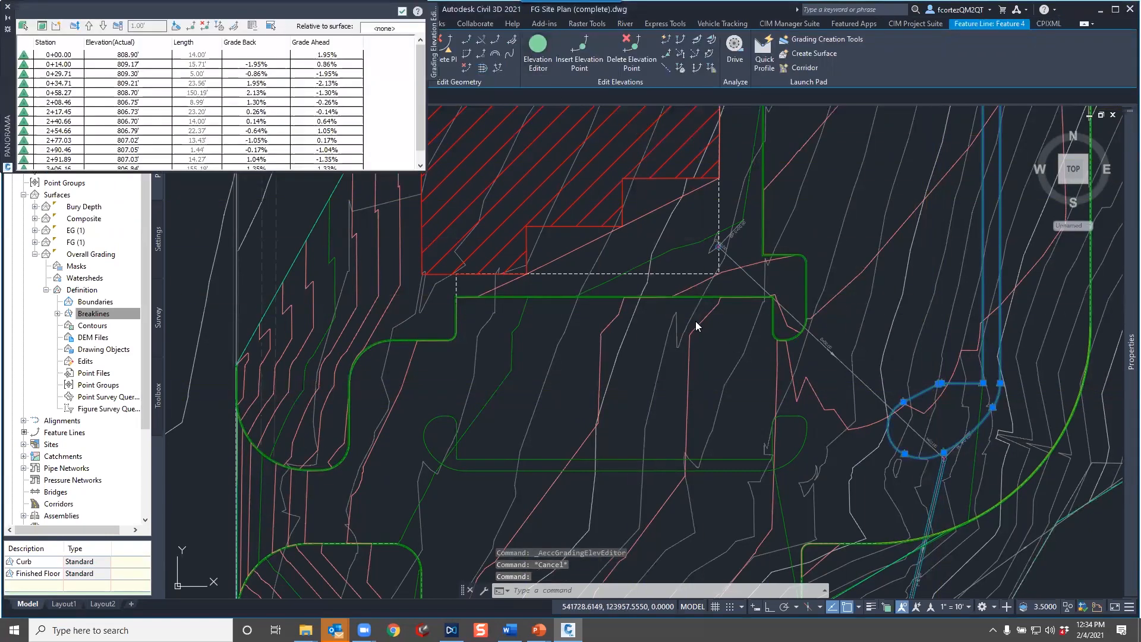
scroll(726, 323, down, 2)
middle_drag(779, 309, 744, 448)
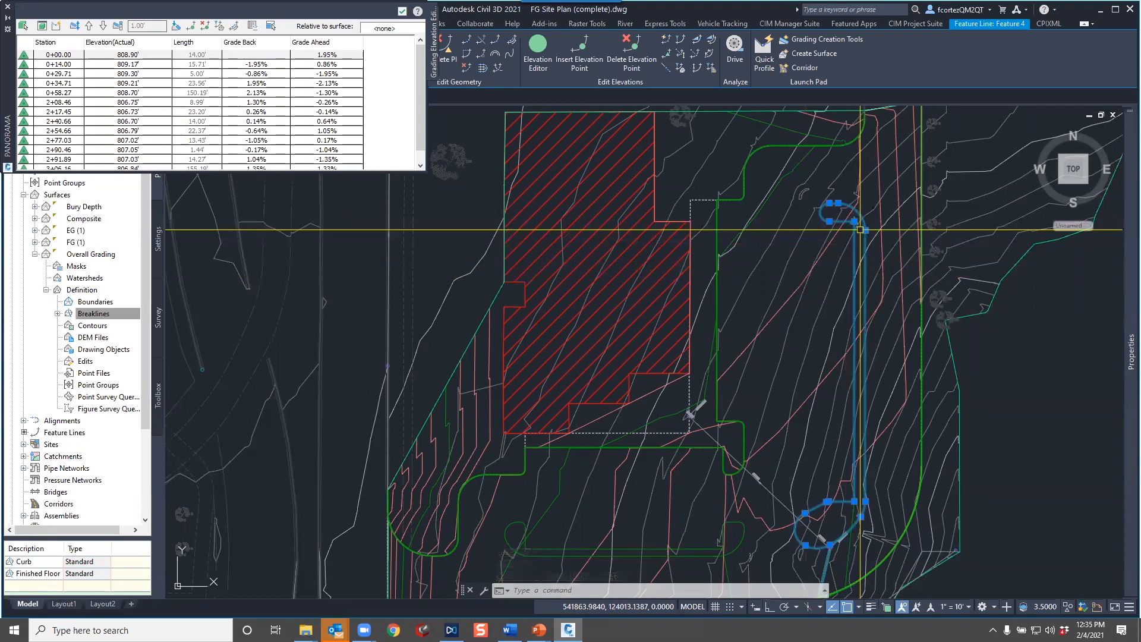
click(55, 66)
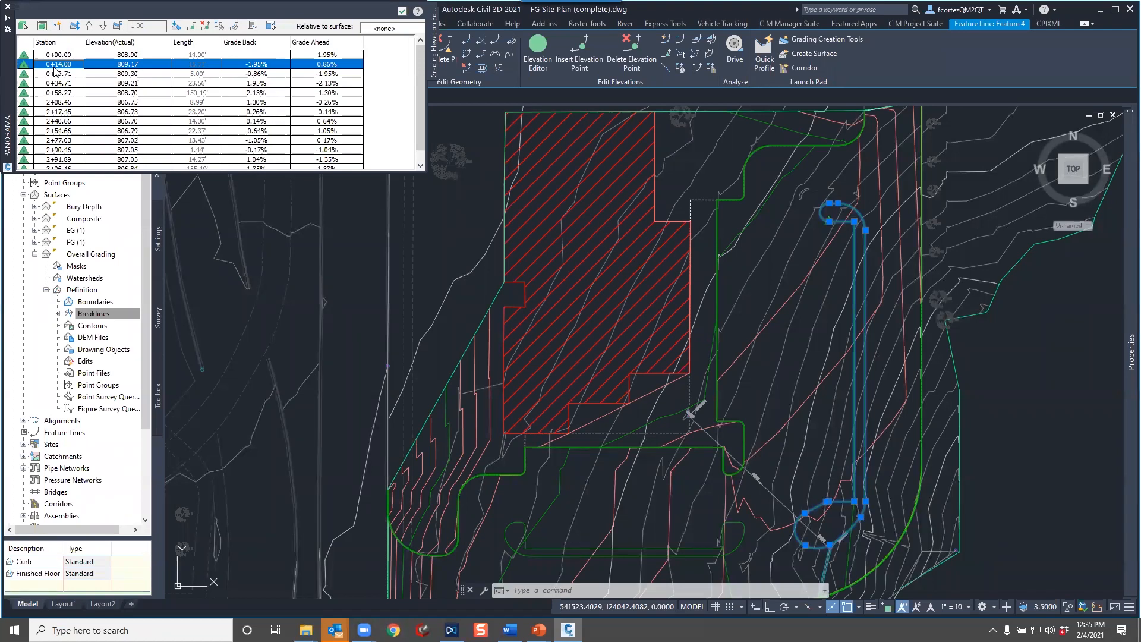
click(59, 56)
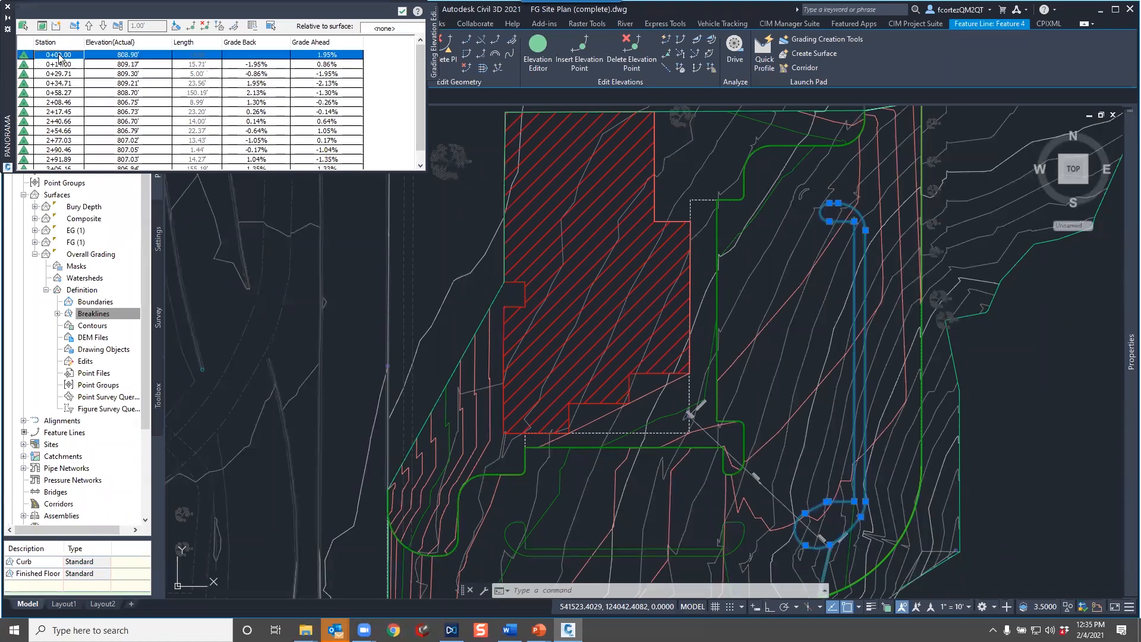
click(60, 66)
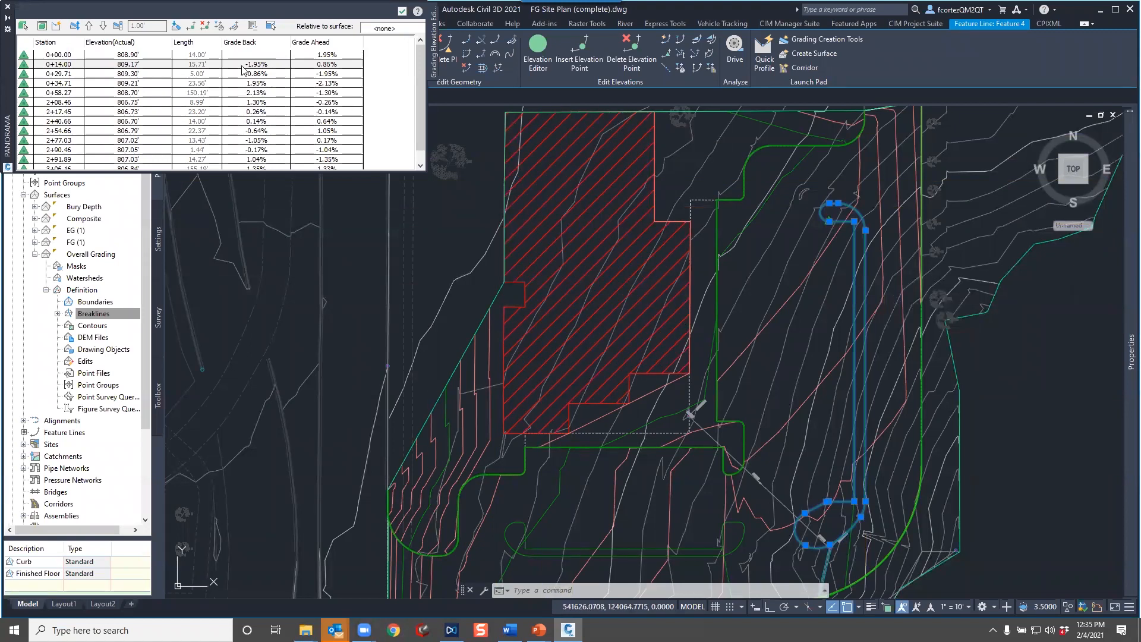
click(235, 26)
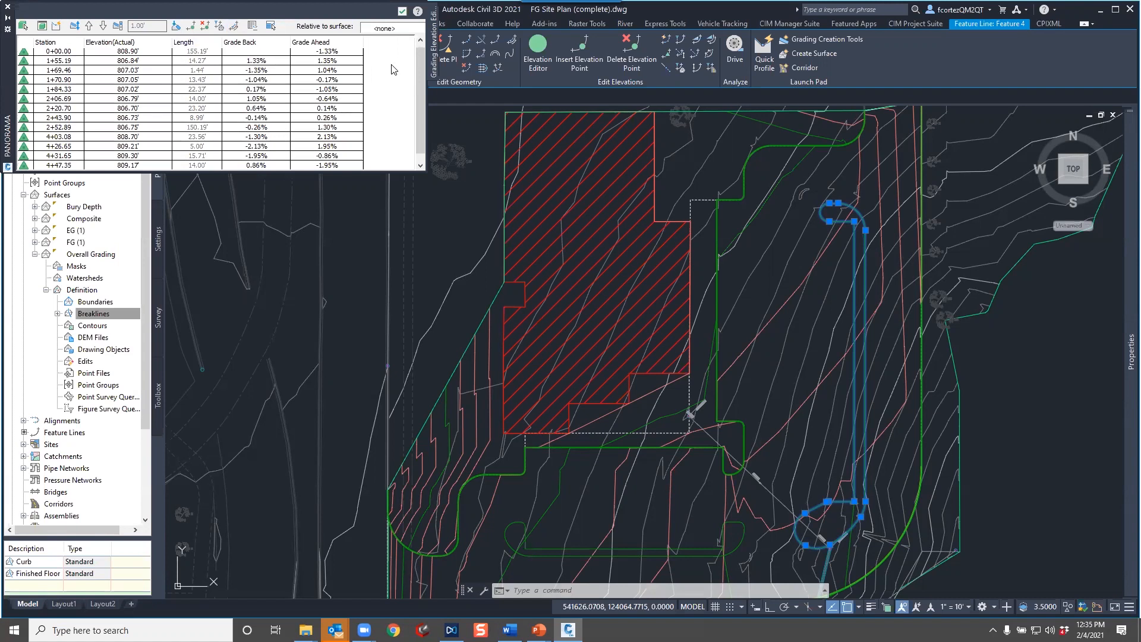
click(402, 11)
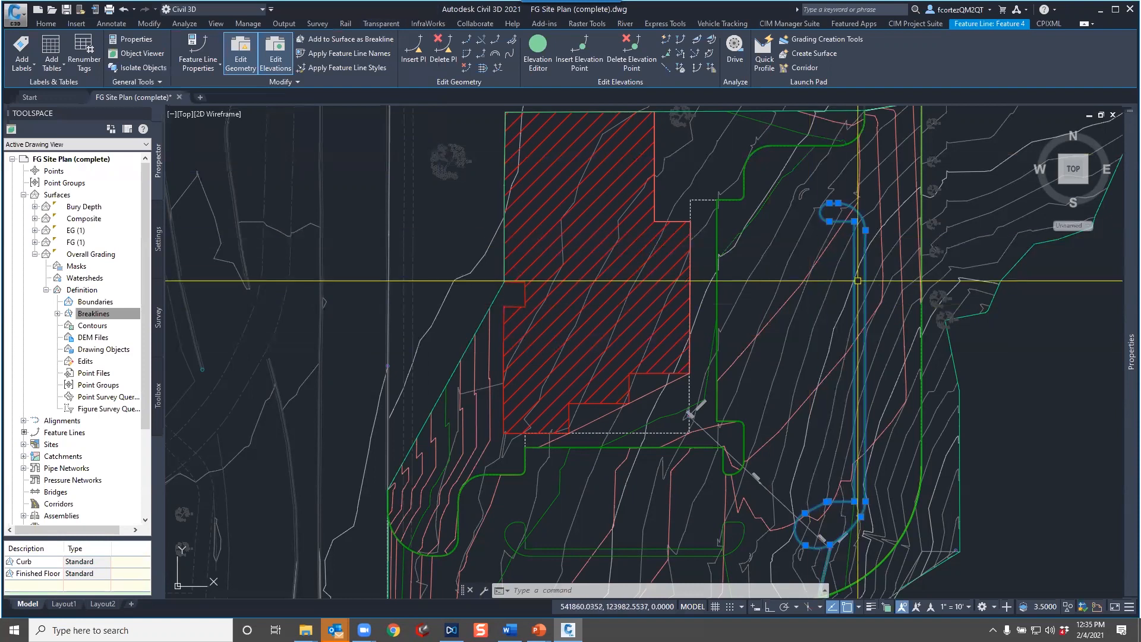
middle_drag(852, 275, 878, 243)
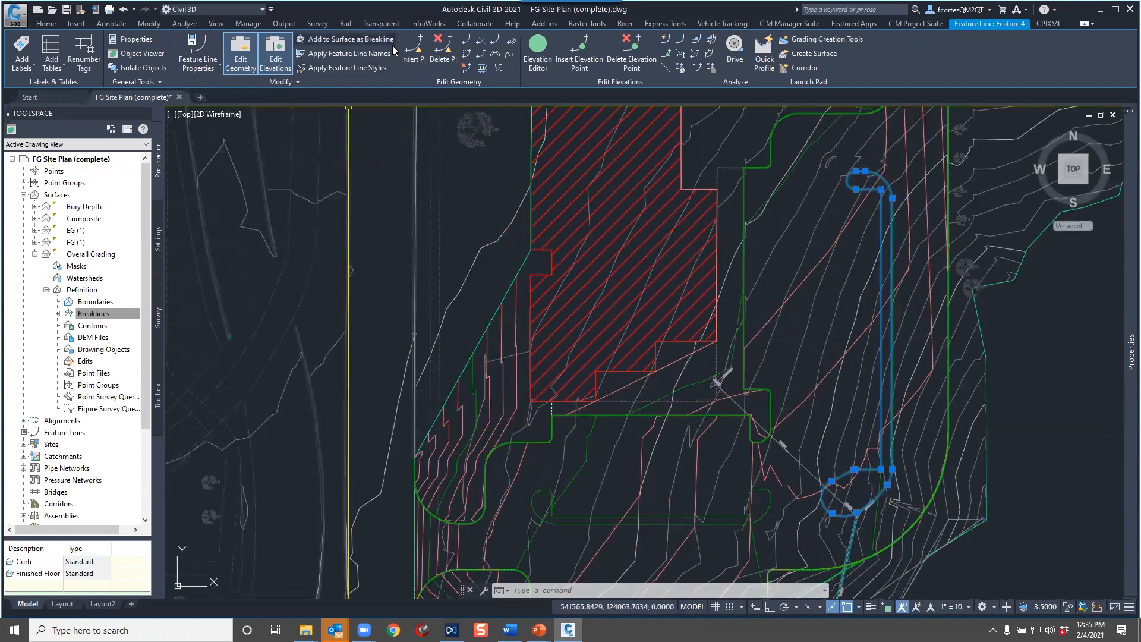
key(Escape)
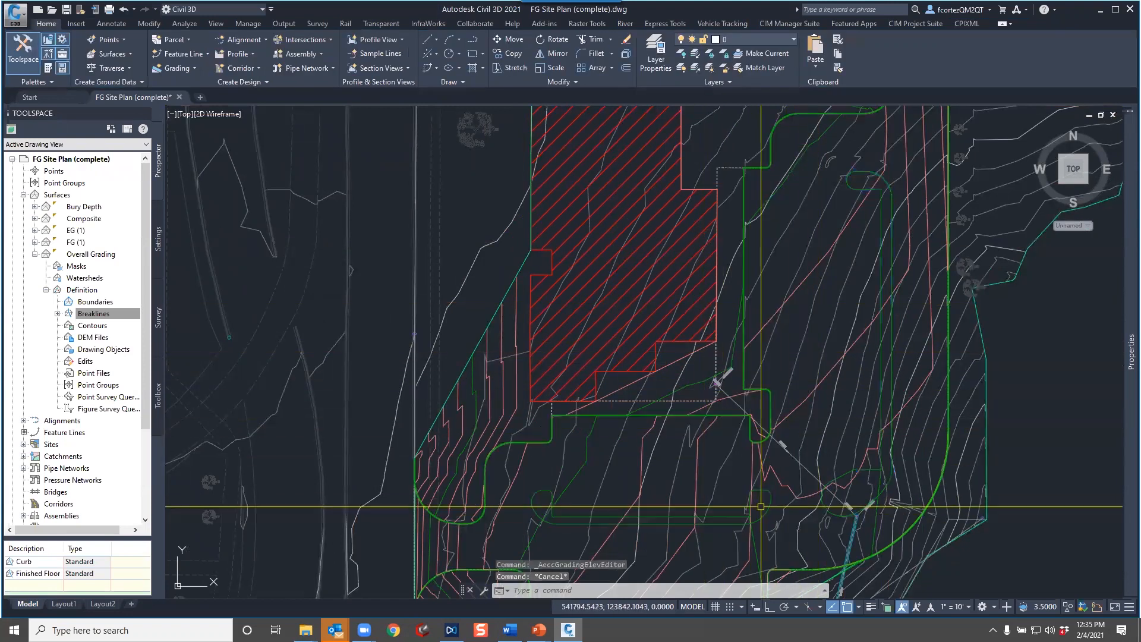
click(762, 495)
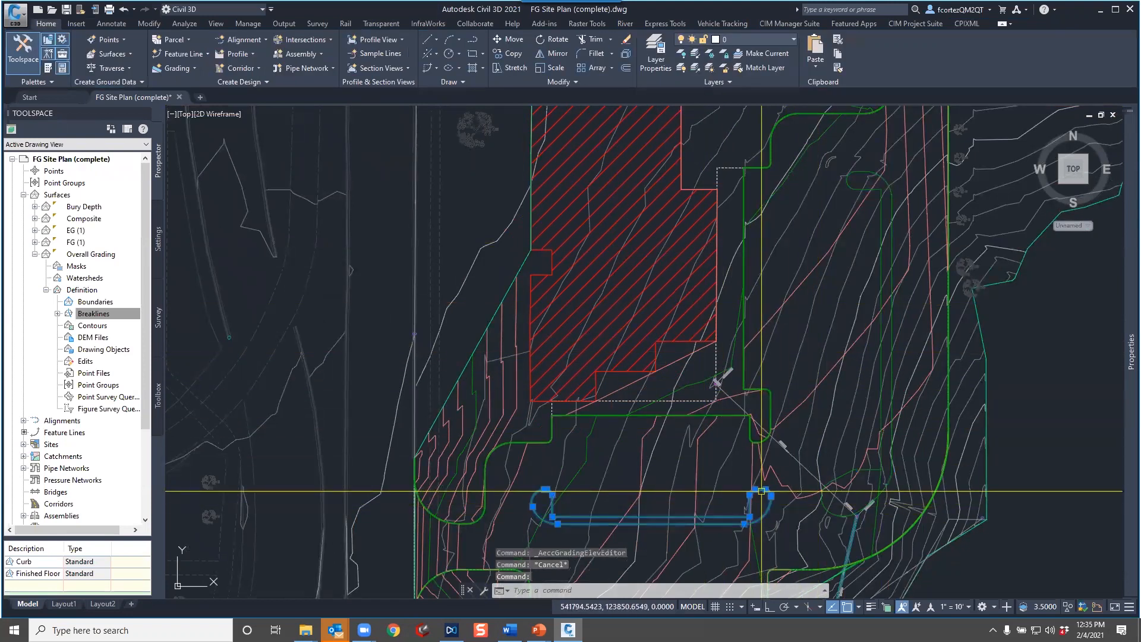
key(Escape)
click(857, 470)
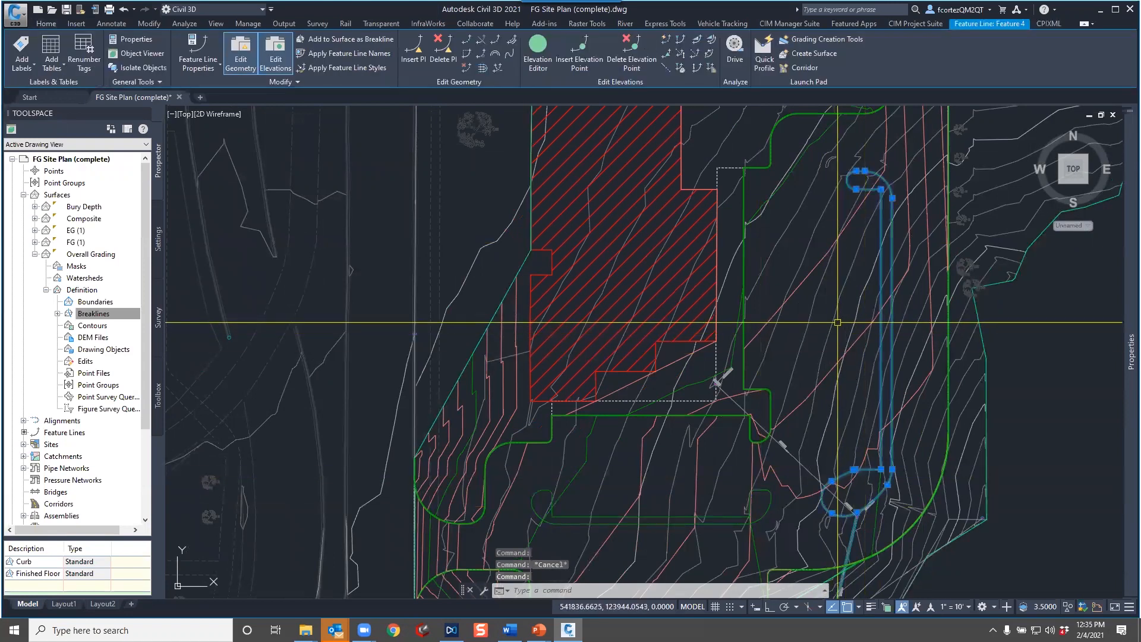
key(Escape)
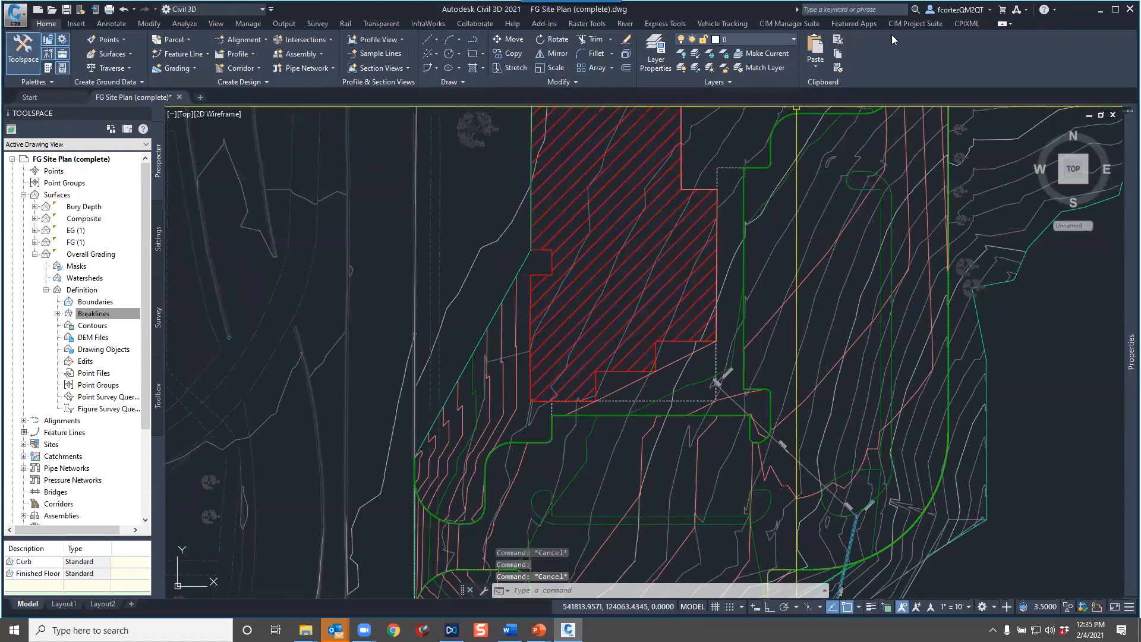
Edit Auto Grader's Curb grading family to take its parent feature lines by filter from the island's layer 0, and save it
click(903, 24)
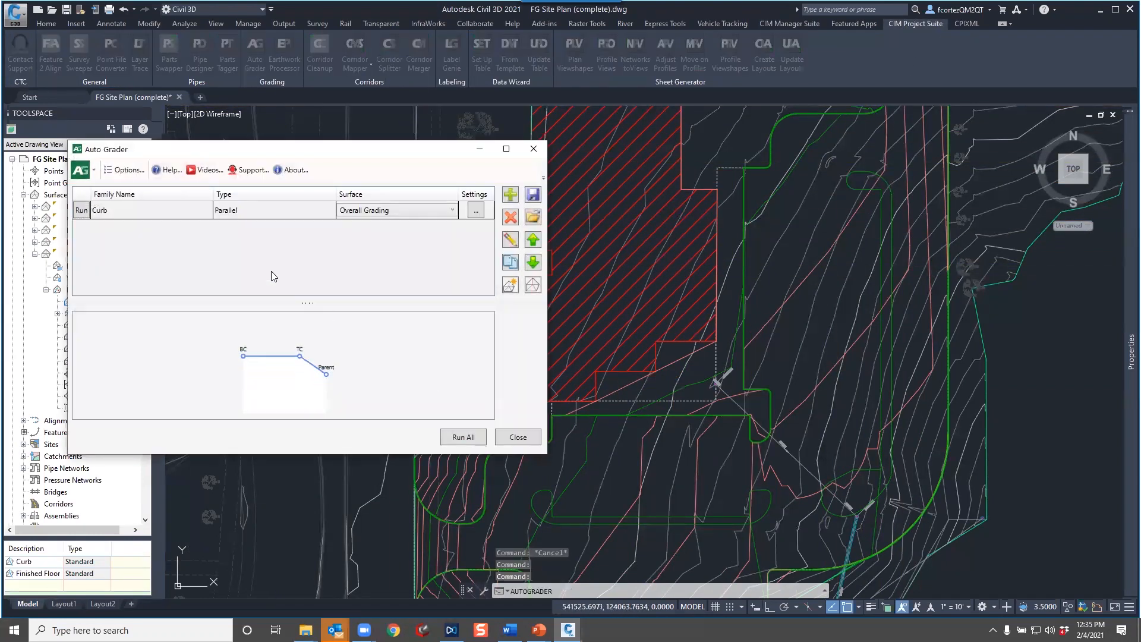
click(513, 251)
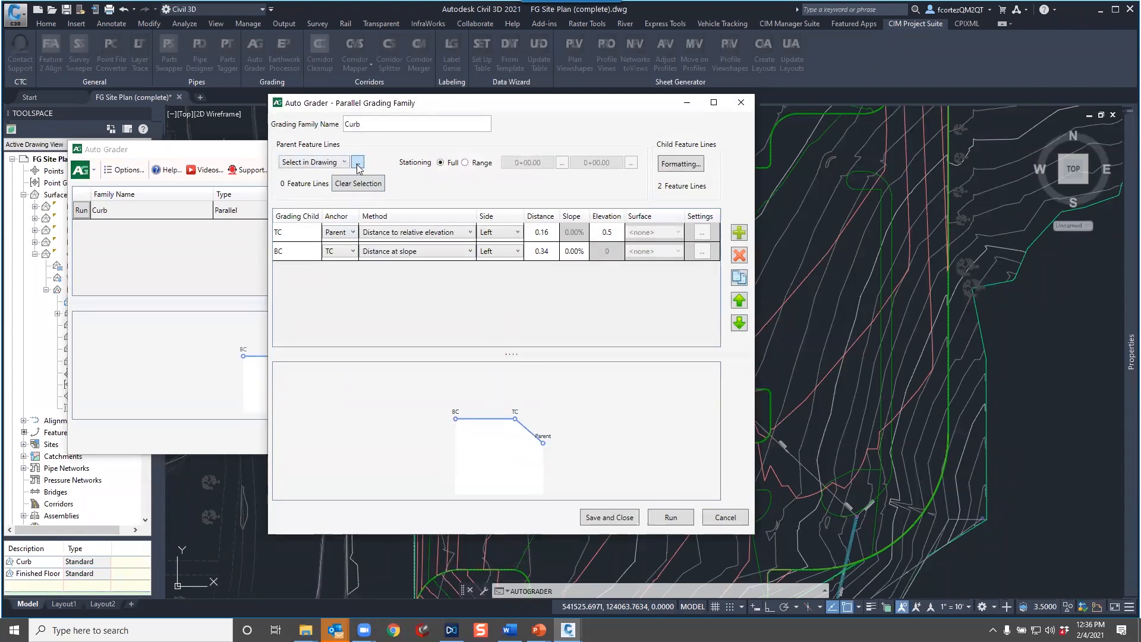
click(334, 164)
click(329, 175)
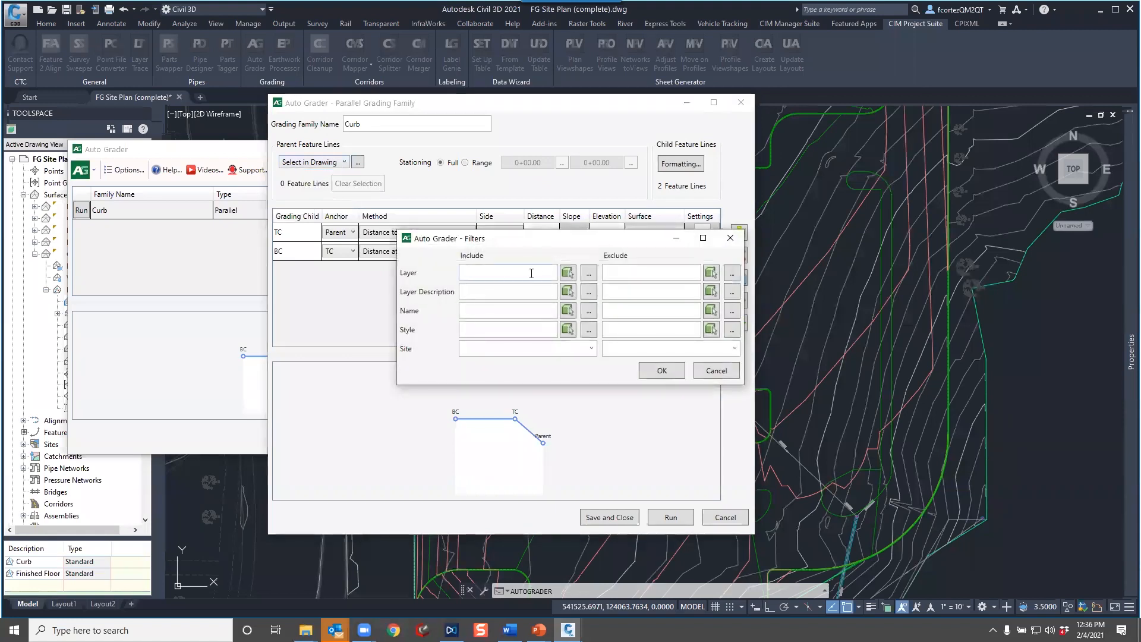
click(568, 273)
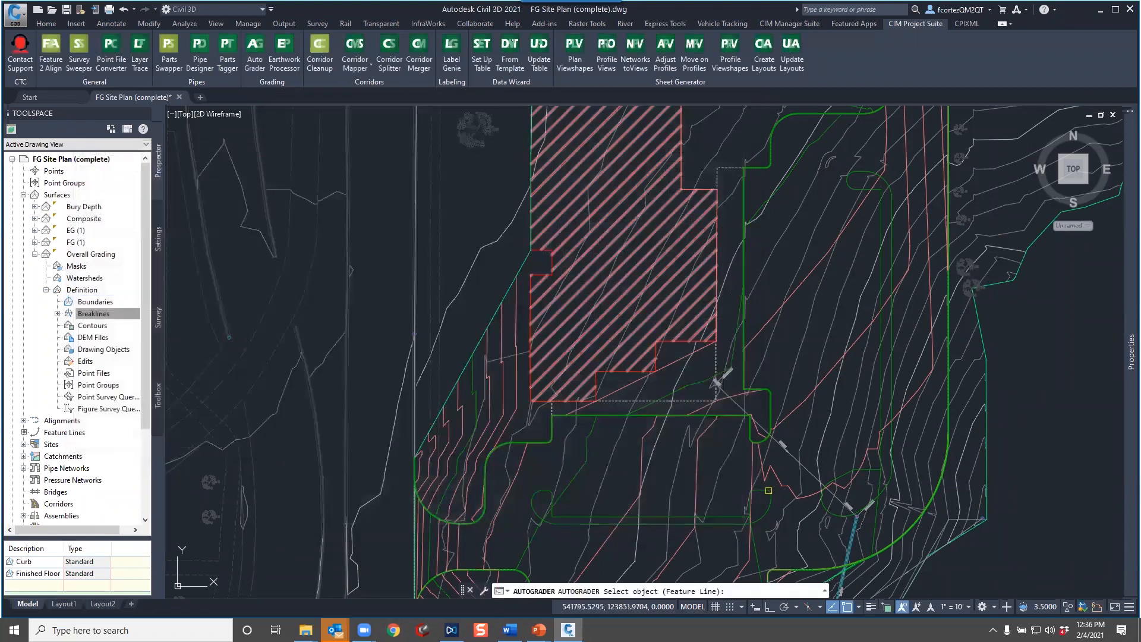
click(844, 473)
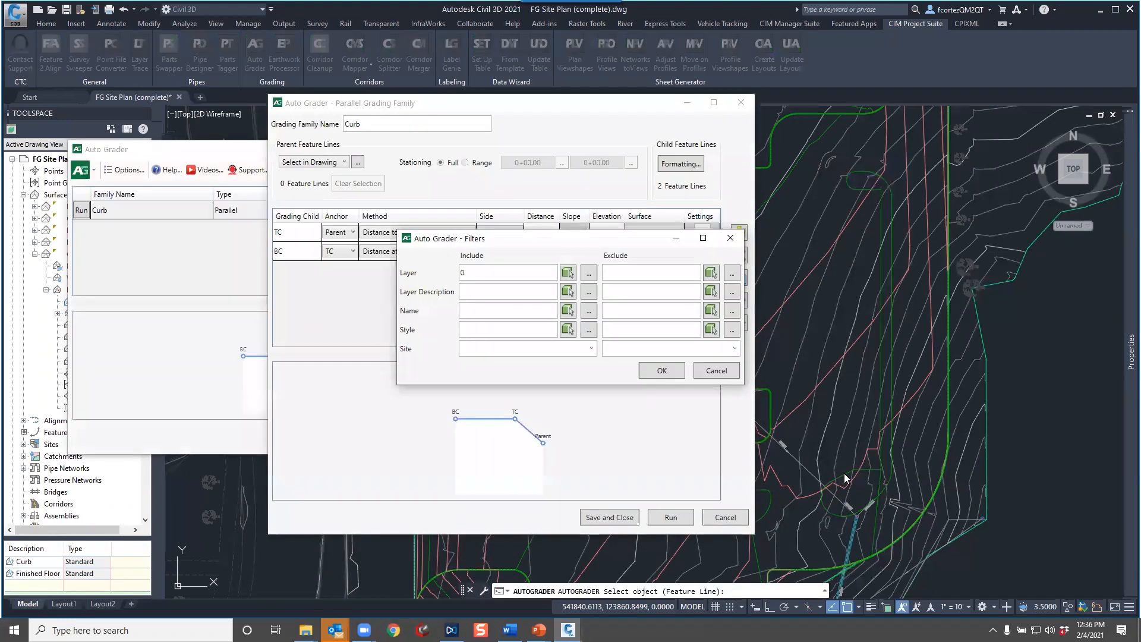
click(656, 371)
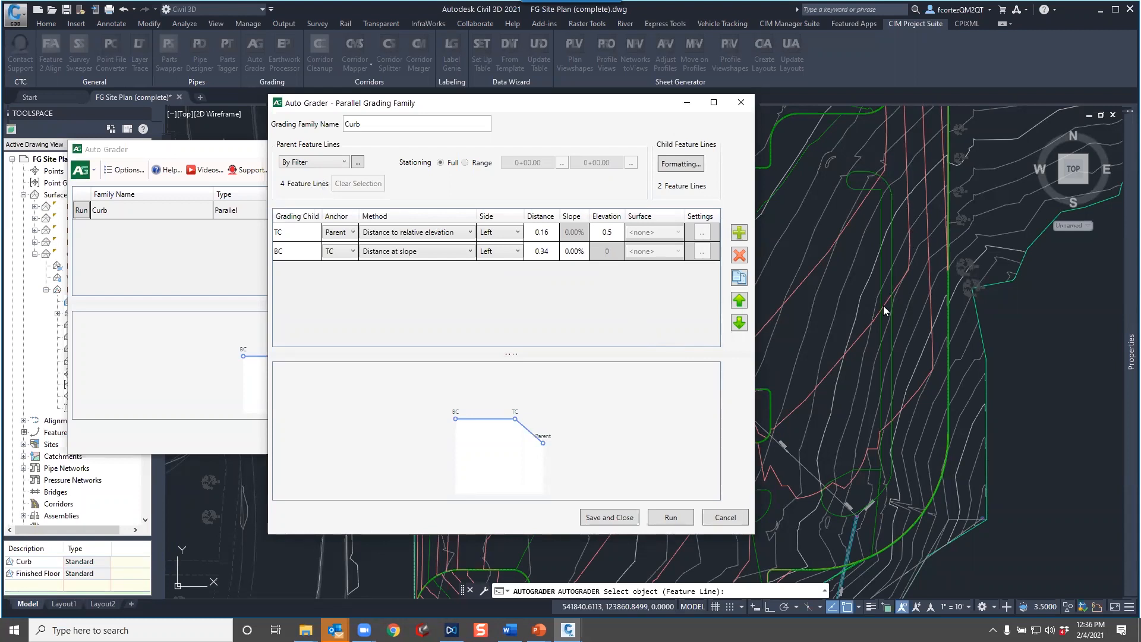
drag(455, 106, 537, 121)
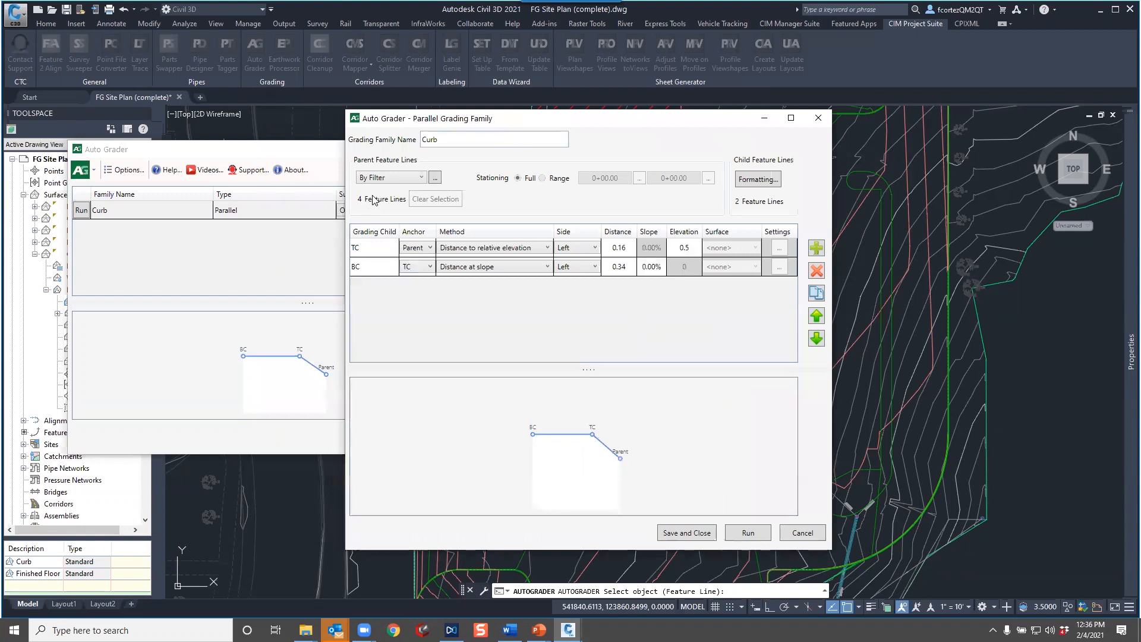
click(688, 533)
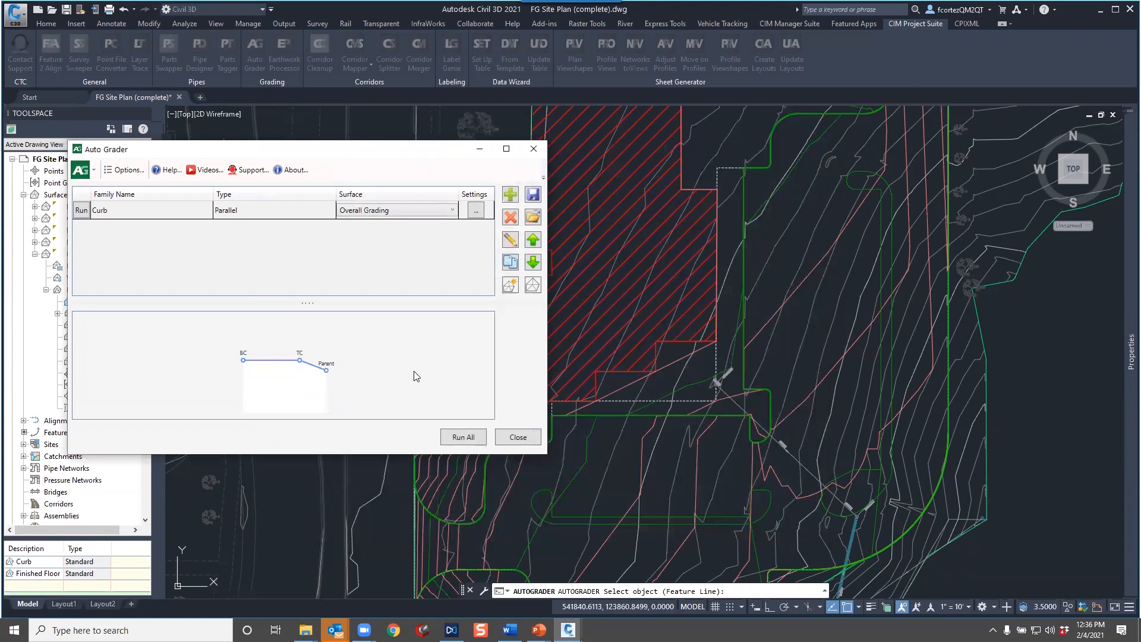
Run the Curb grading family and inspect the offset curb feature lines around the eastern island's northern end
click(79, 210)
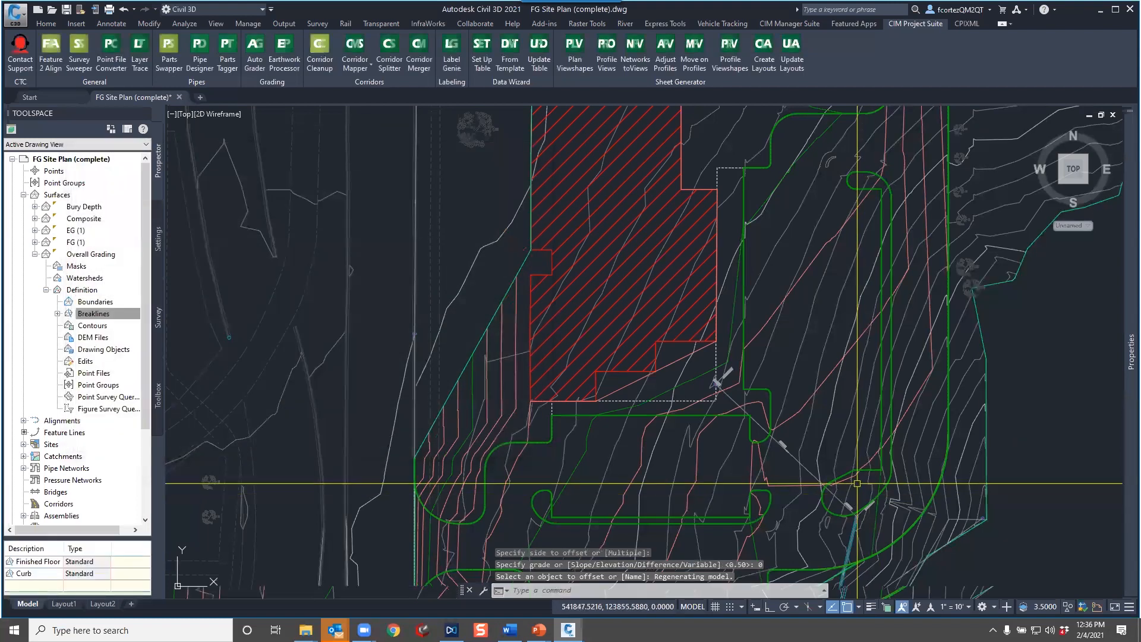
scroll(837, 482, up, 5)
scroll(801, 499, down, 4)
scroll(800, 499, up, 6)
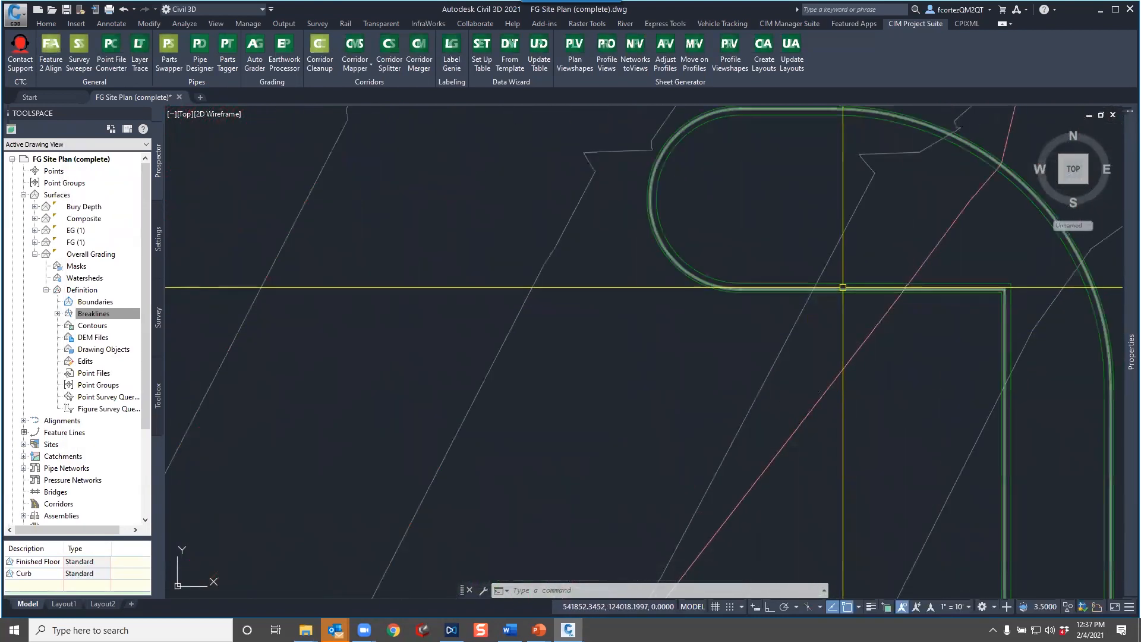
click(842, 287)
scroll(772, 321, down, 3)
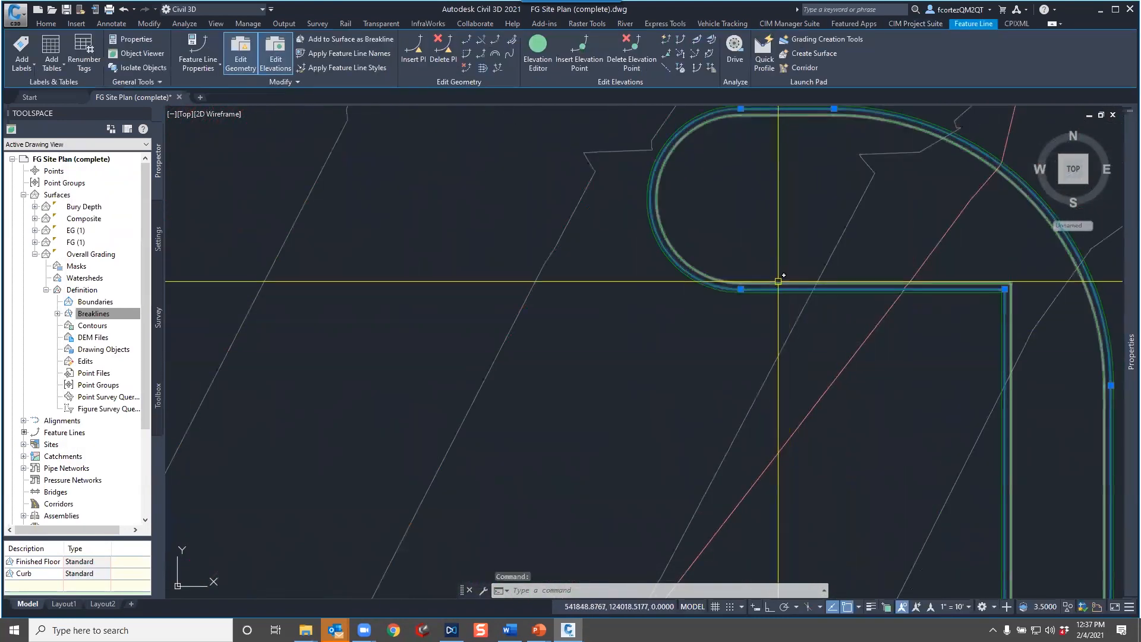
scroll(745, 322, down, 5)
key(Escape)
key(Escape)
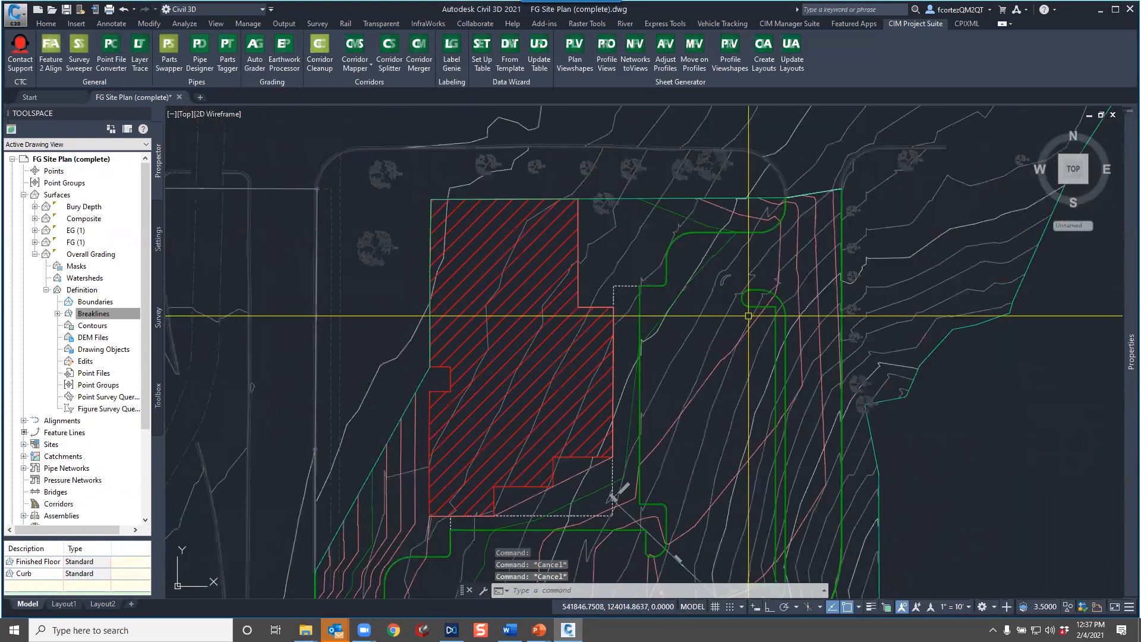
mouse_move(664, 414)
middle_down()
mouse_move(728, 348)
mouse_move(726, 310)
middle_up()
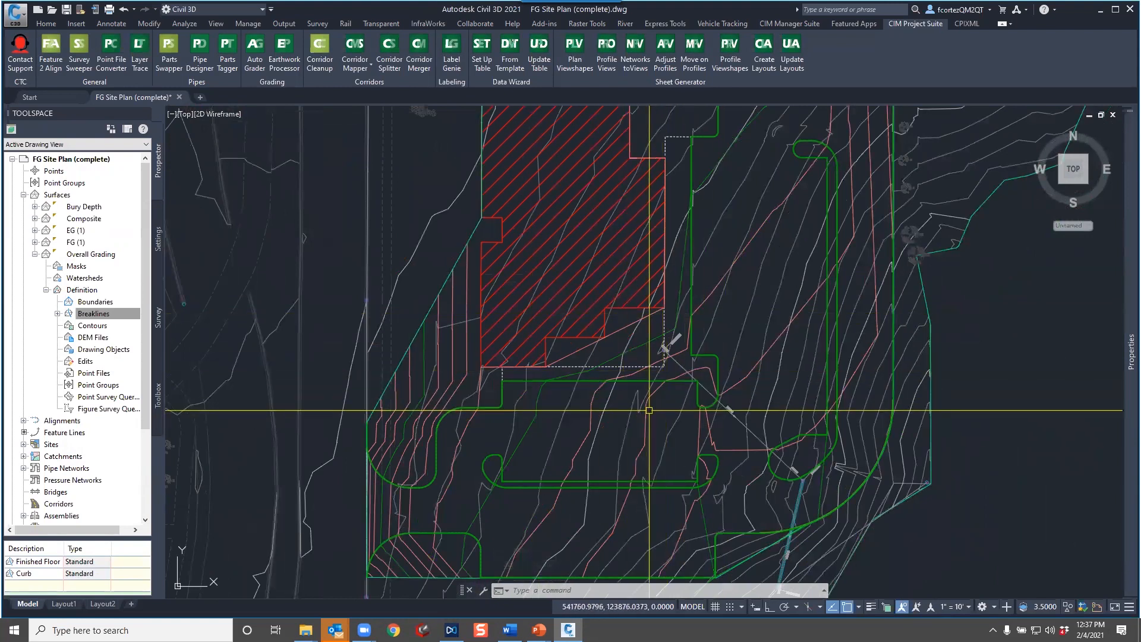
View the Overall Grading surface in 3D in the Object Viewer, orbit it, and inspect the rounded curb end south of the building
click(677, 372)
right_click(645, 415)
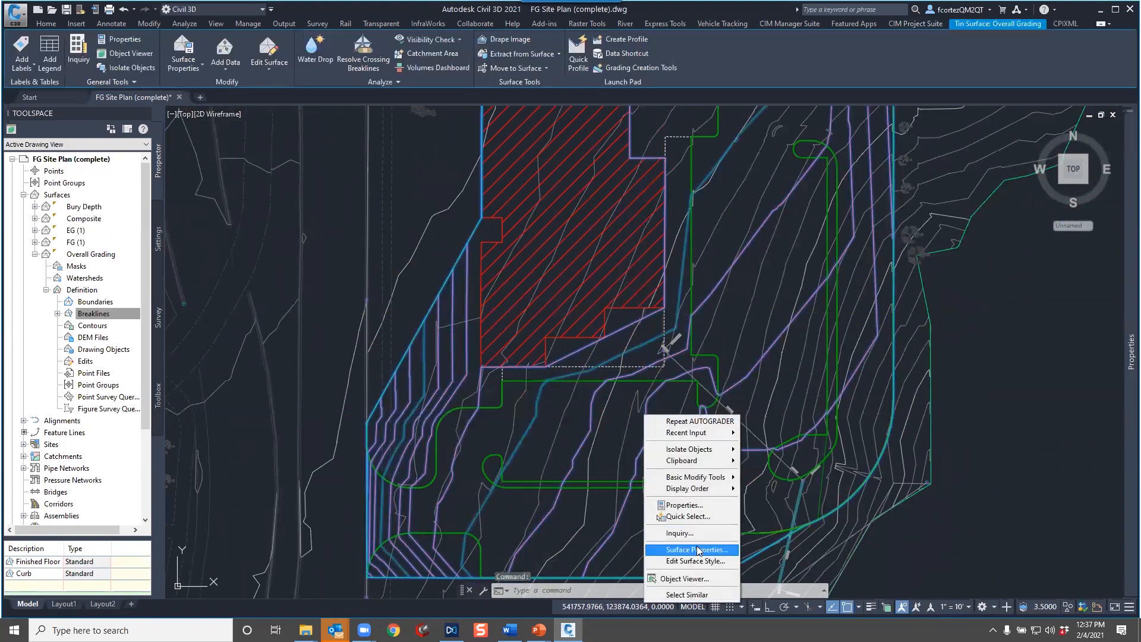
click(695, 579)
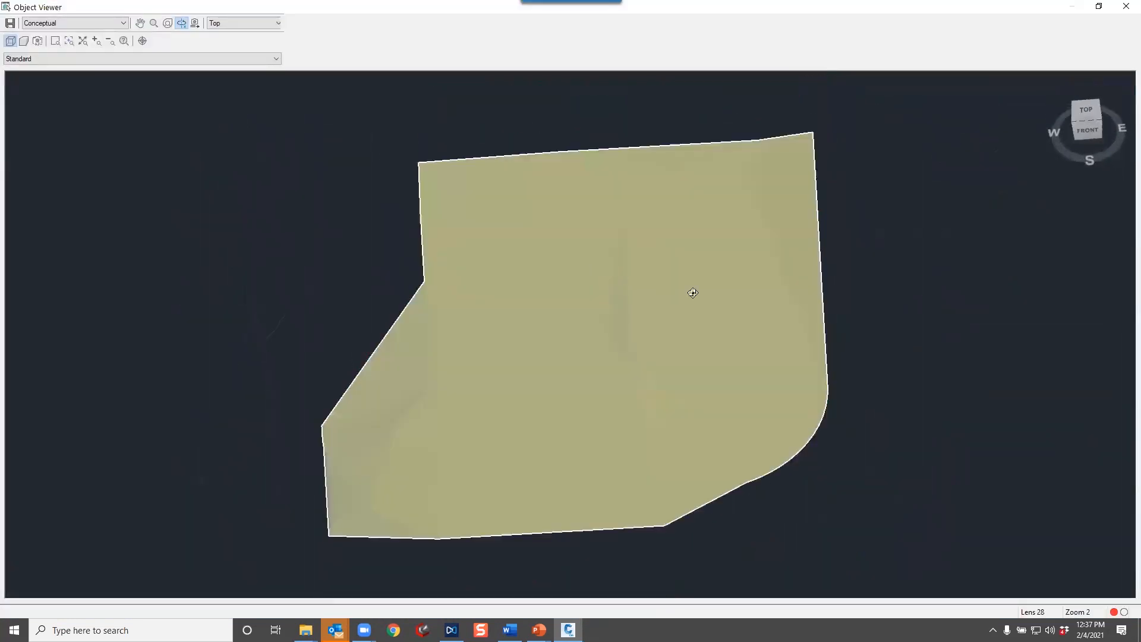
drag(692, 293, 748, 332)
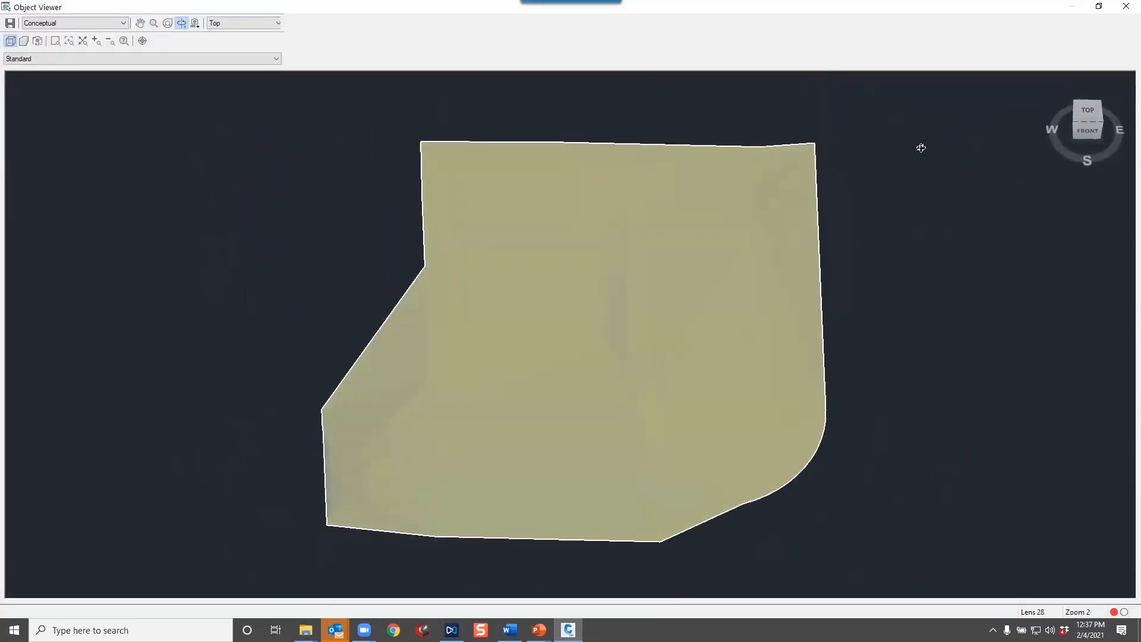
click(1125, 5)
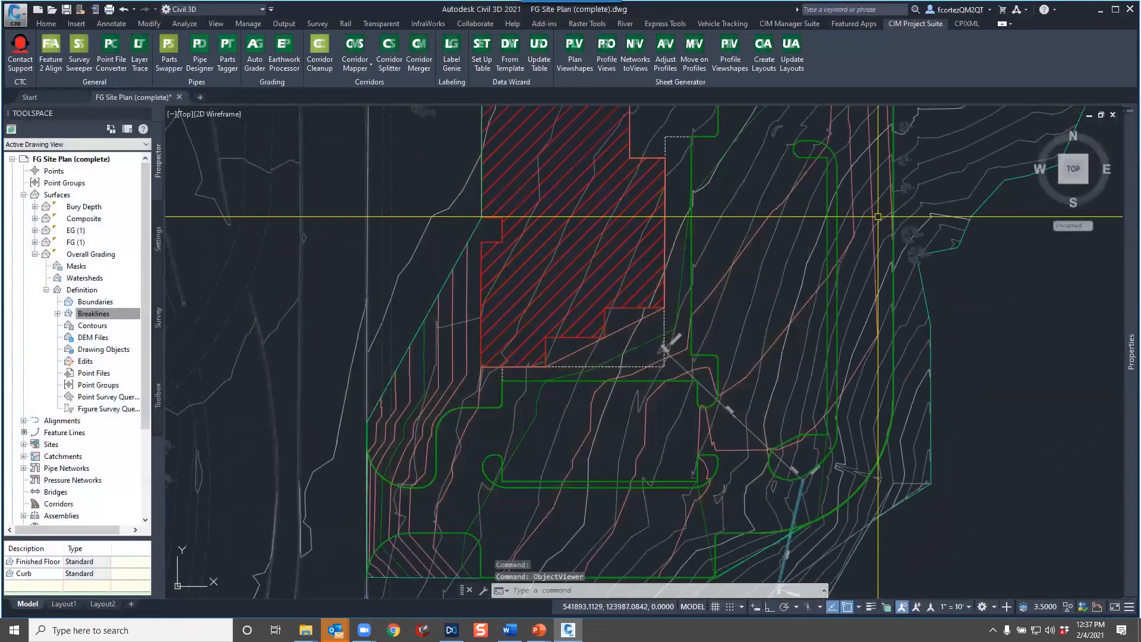
scroll(700, 378, up, 3)
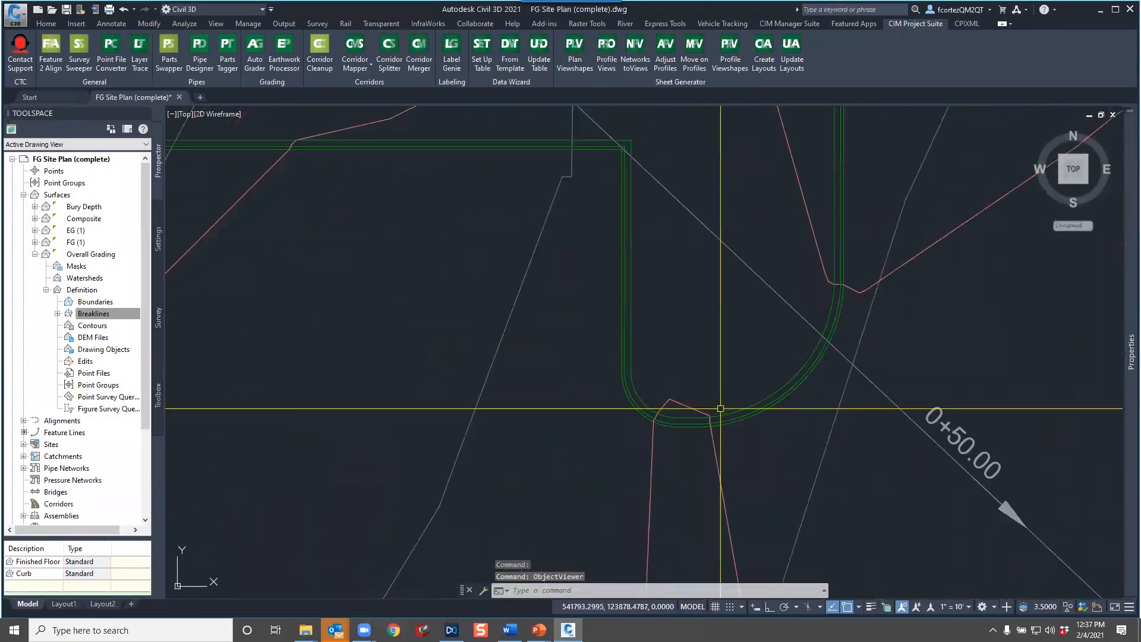
scroll(725, 393, down, 5)
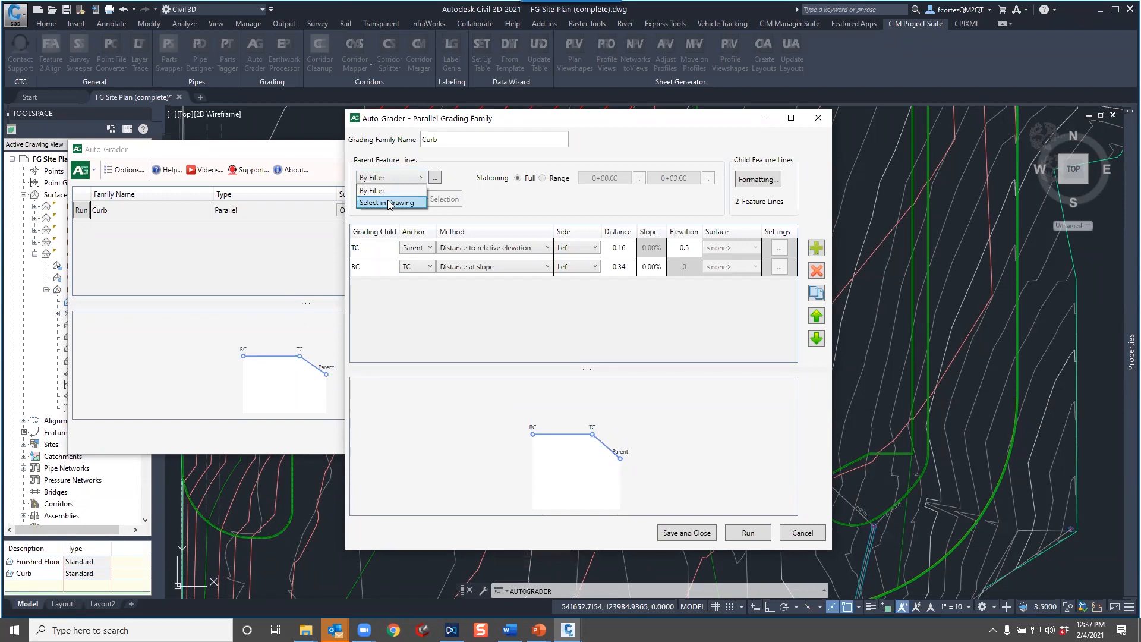
Set the Curb family's parent feature lines to Select in Drawing and pick the building-side curb and southern island feature lines
click(394, 203)
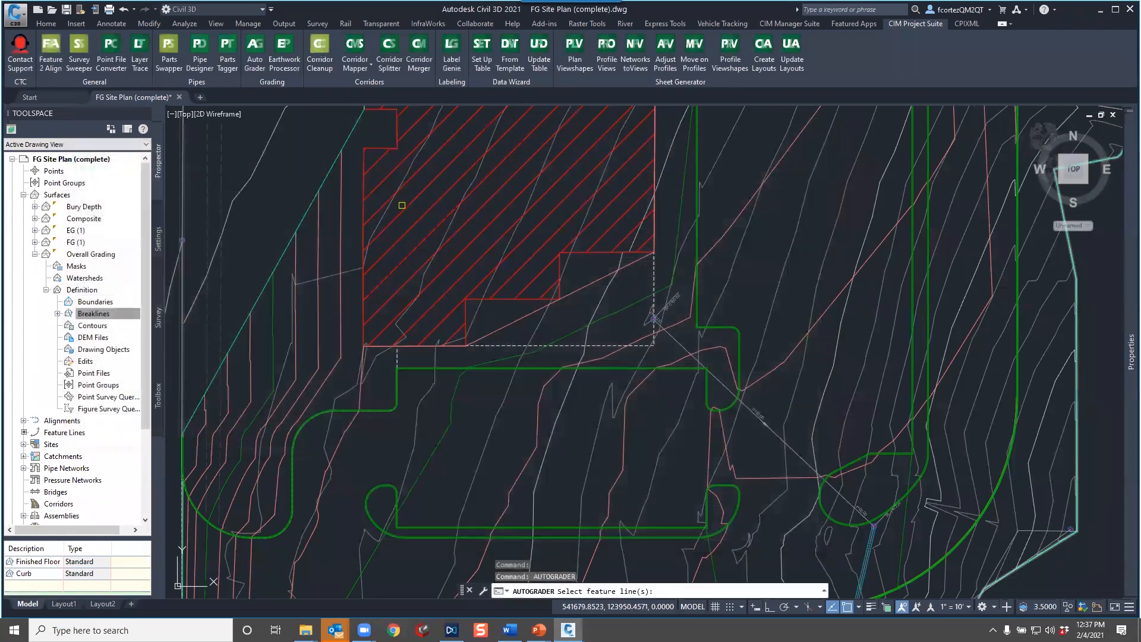
scroll(713, 382, up, 4)
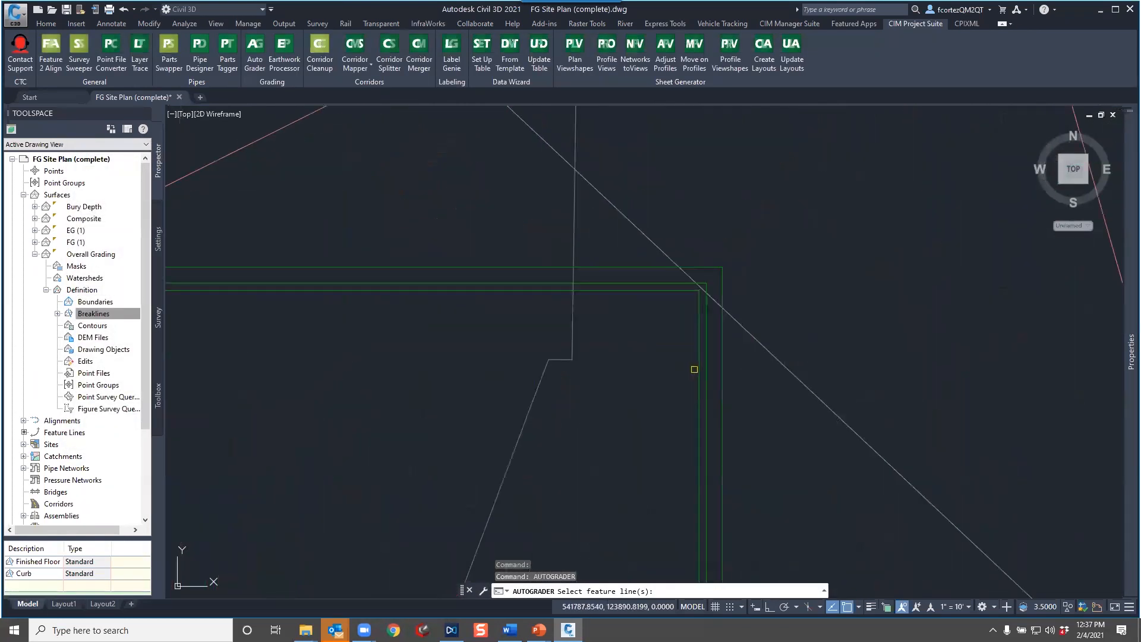
click(698, 377)
scroll(565, 256, up, 6)
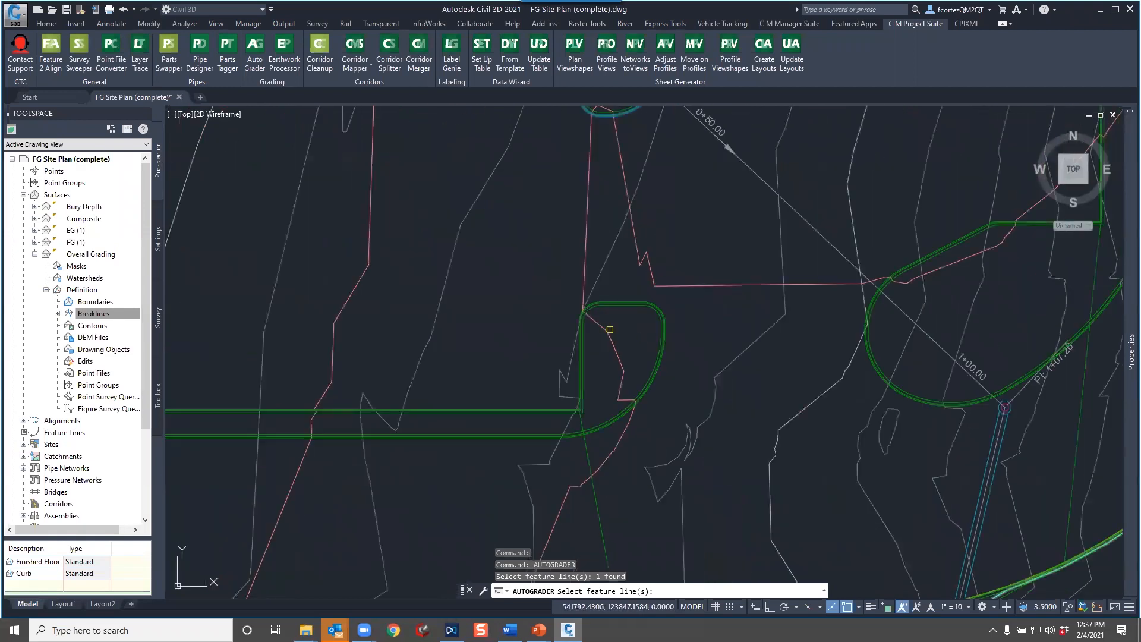
click(566, 256)
scroll(727, 227, down, 6)
Add the eastern island and outer perimeter curb feature lines to the Curb family's parent selection and save the family
scroll(823, 235, up, 3)
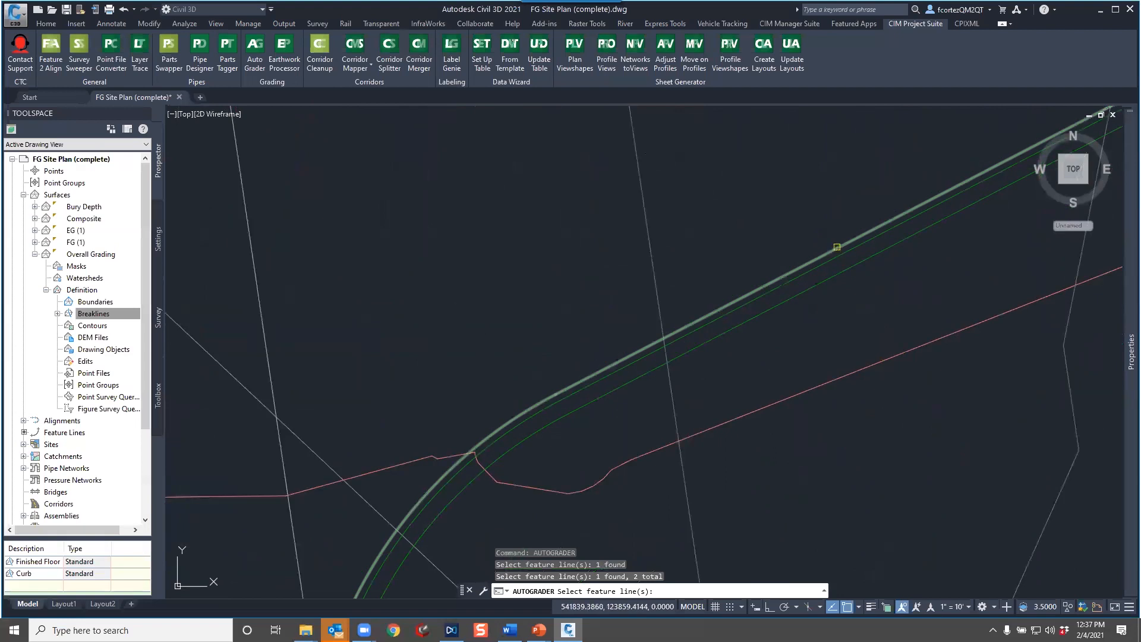
click(835, 247)
scroll(836, 246, down, 5)
scroll(897, 324, up, 6)
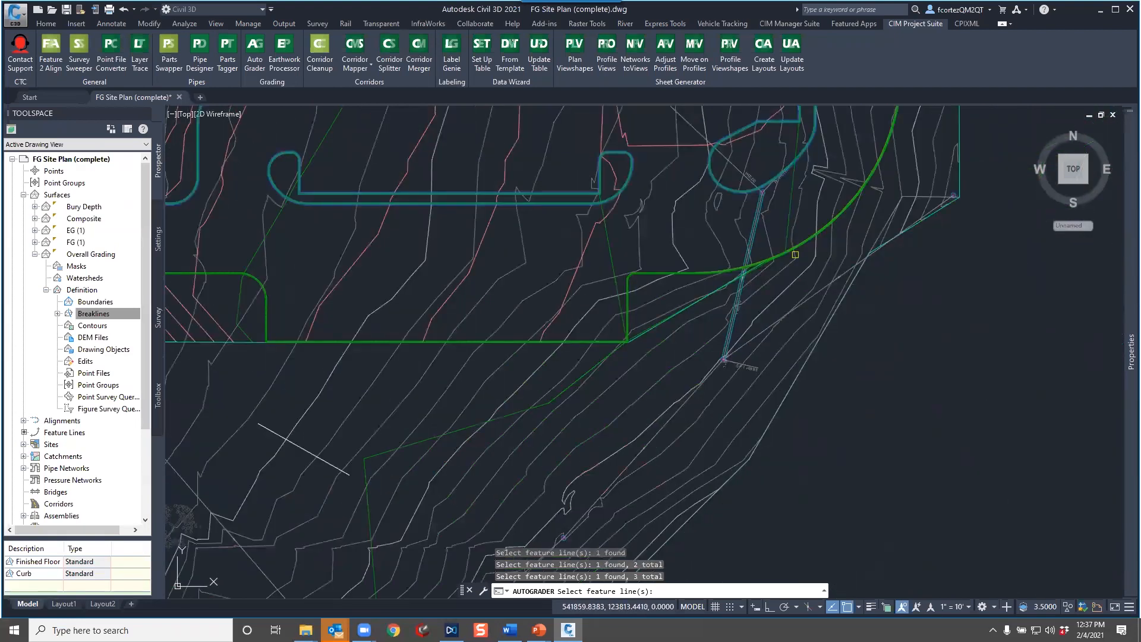
click(870, 279)
key(Return)
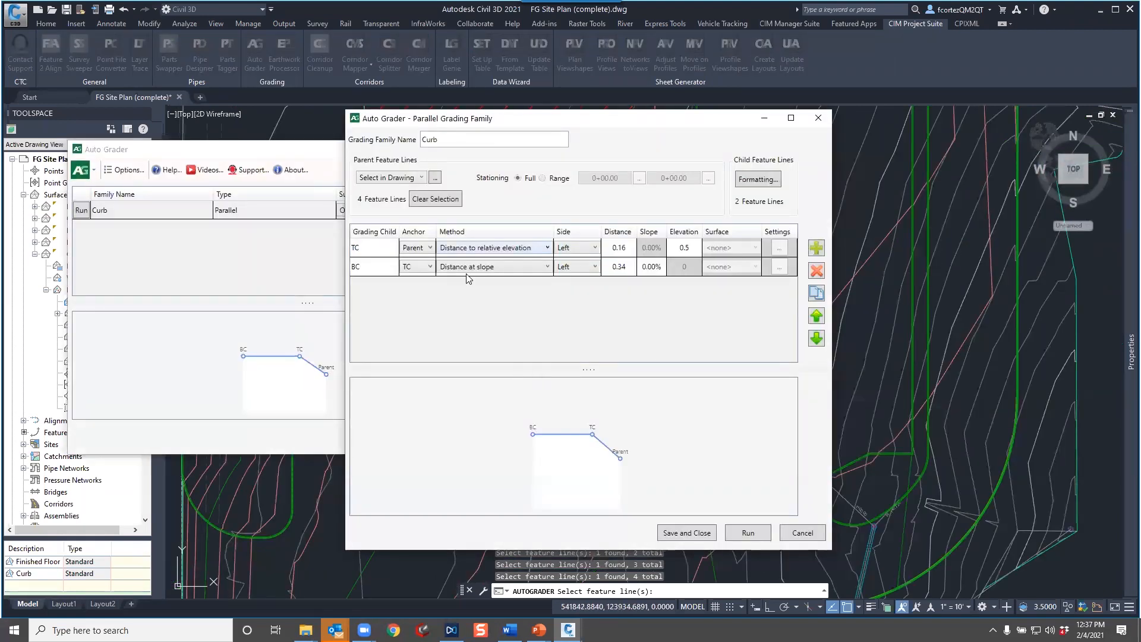
click(686, 532)
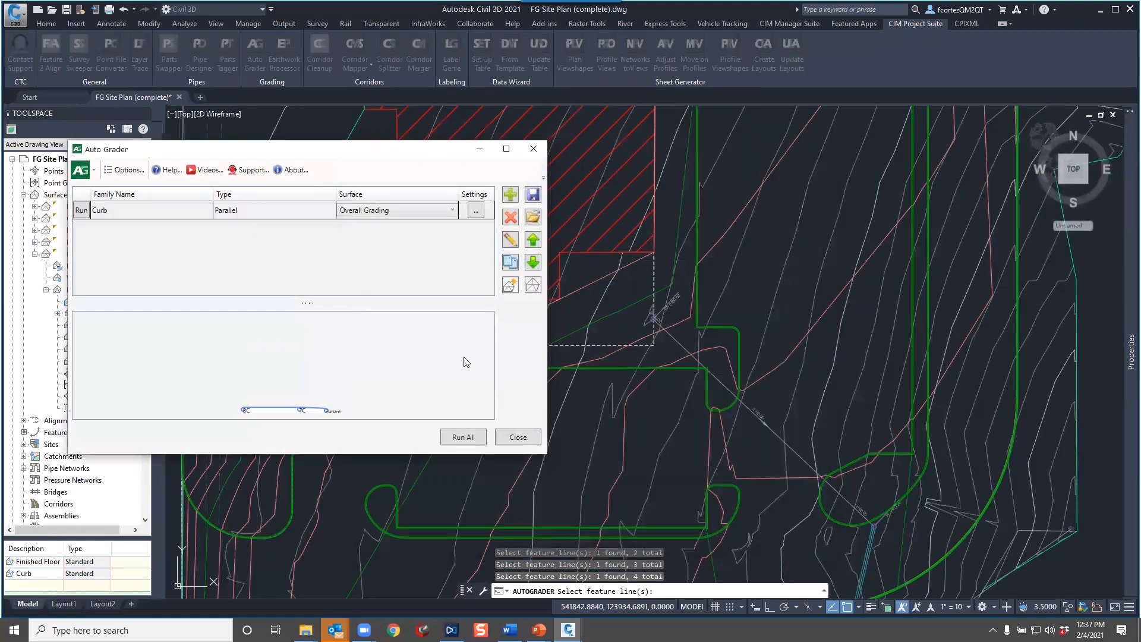
Run the Curb grading family and rebuild the Overall Grading surface
click(80, 212)
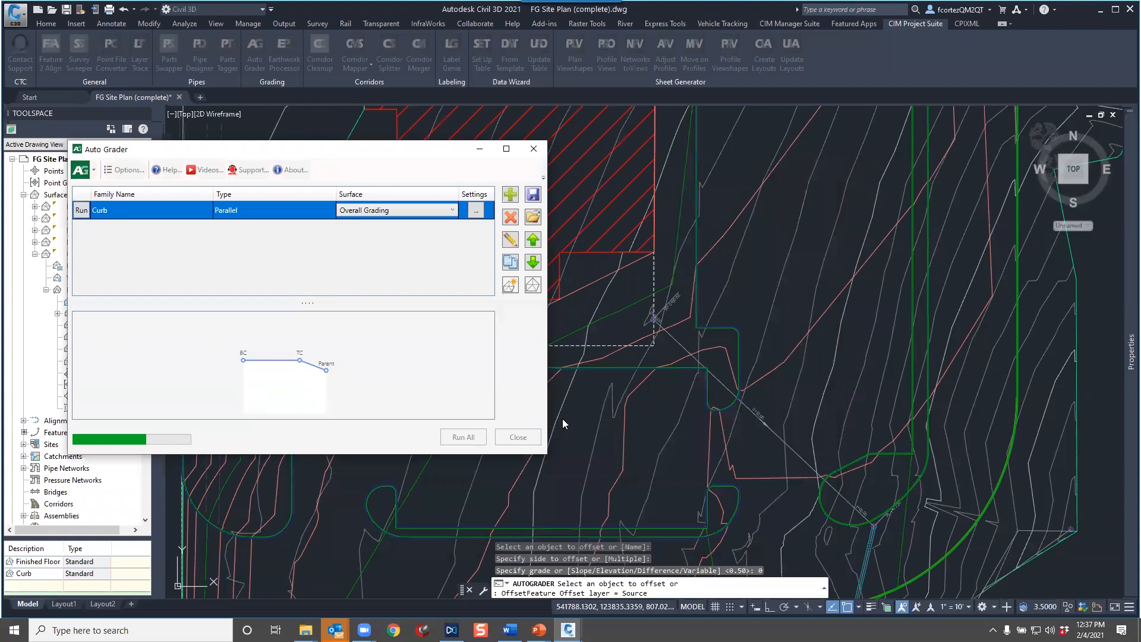
click(526, 438)
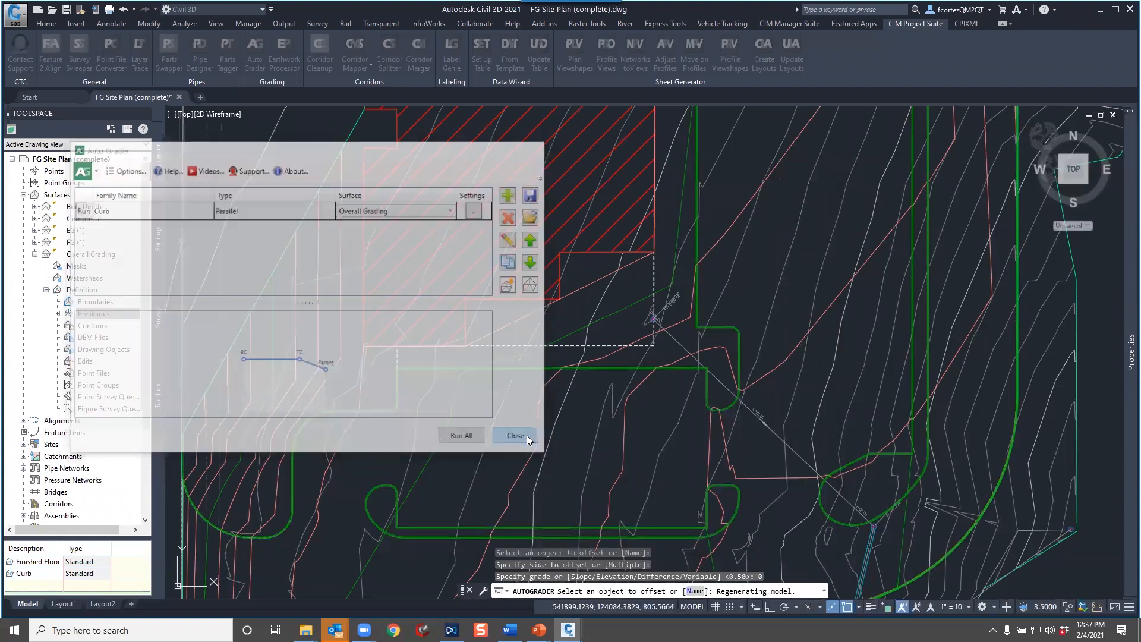
right_click(82, 254)
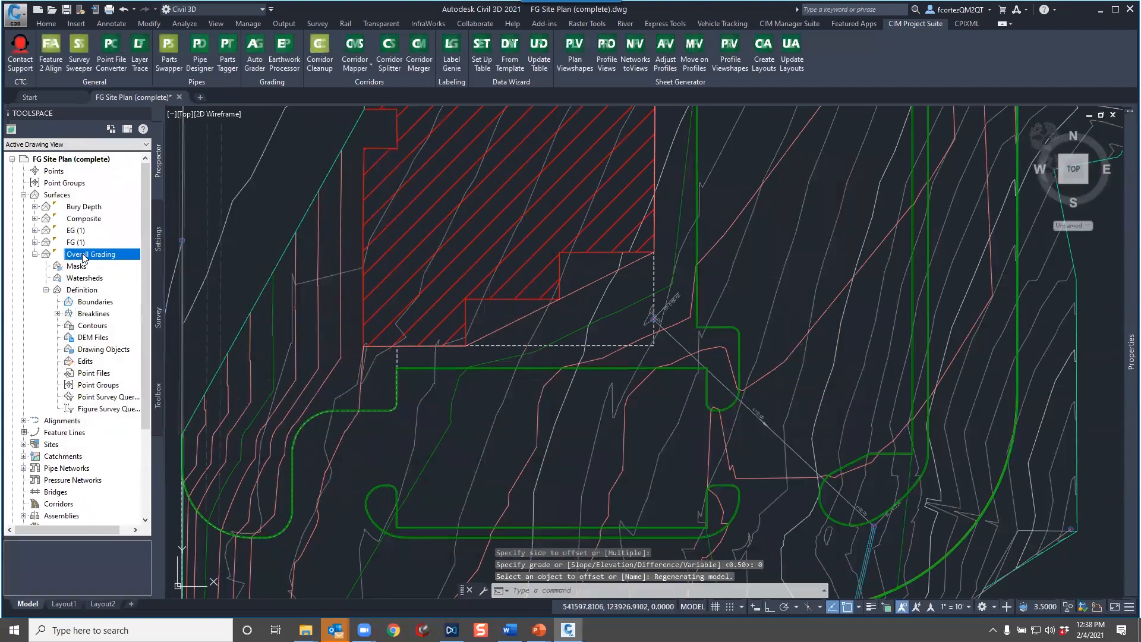
click(129, 291)
Examine the Overall Grading contours around the eastern island's northern end and the building's southeastern corner
scroll(618, 375, down, 4)
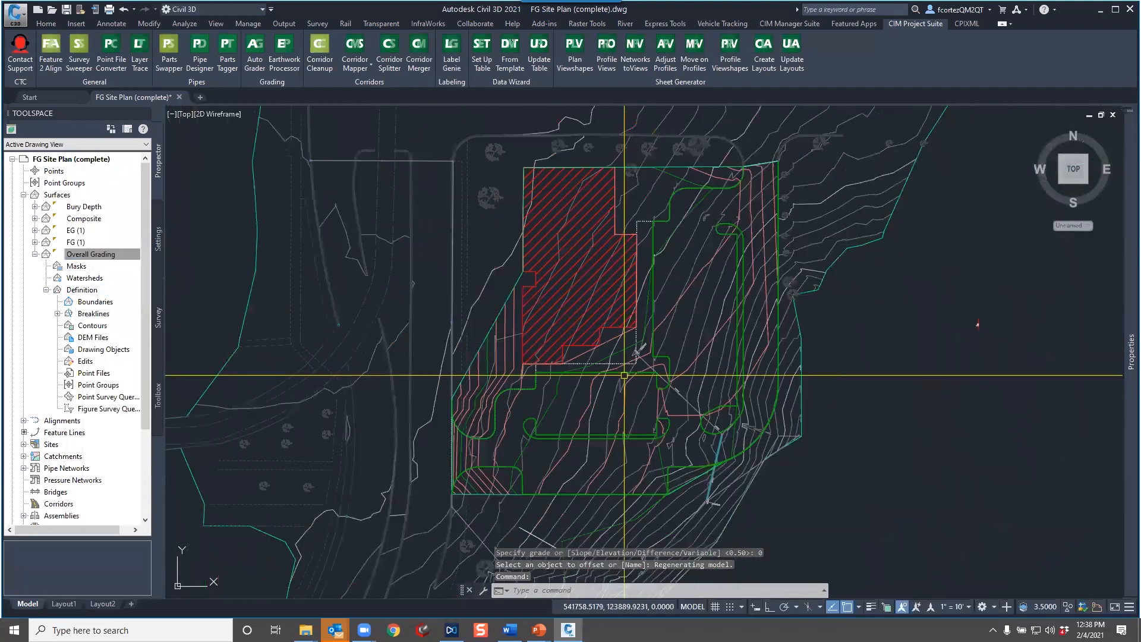
middle_drag(688, 275, 689, 304)
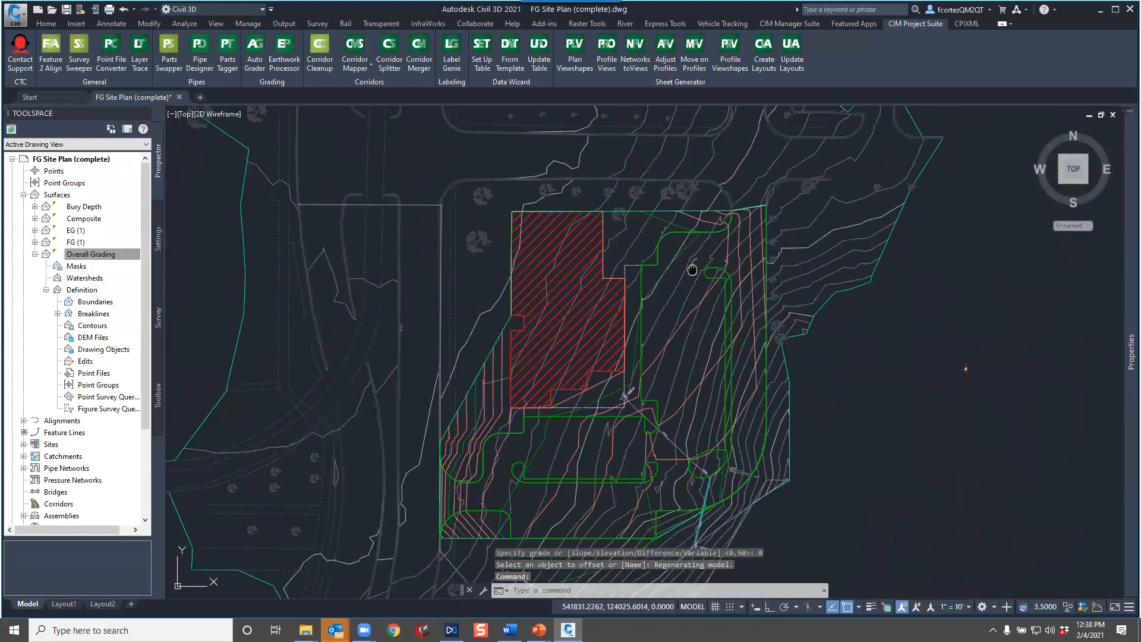
scroll(728, 255, up, 5)
middle_drag(734, 369, 730, 269)
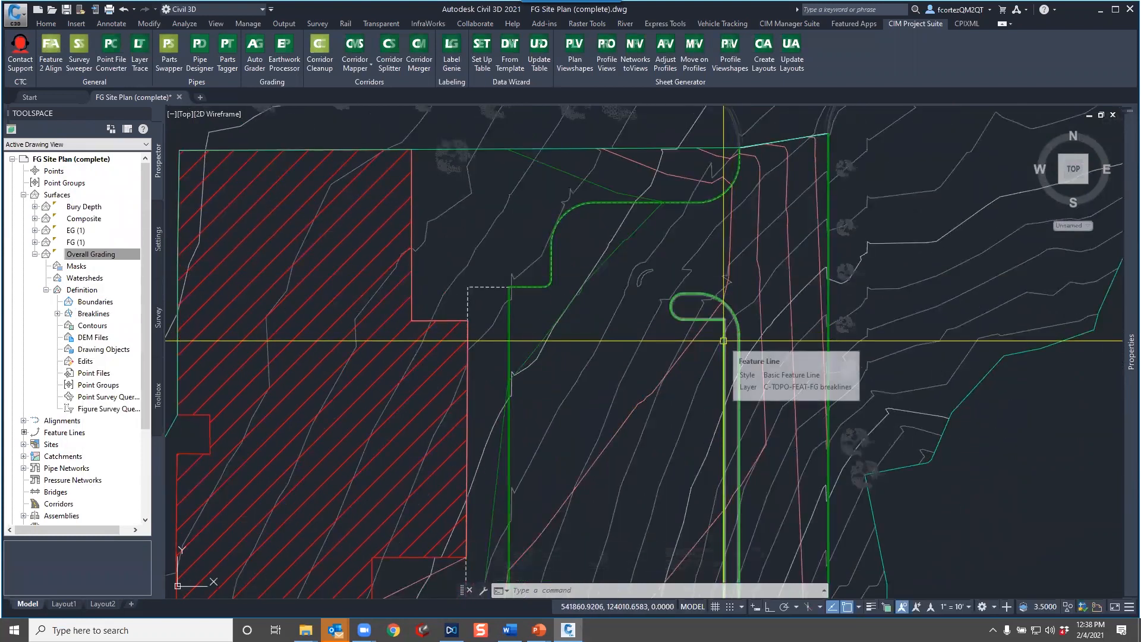
scroll(723, 341, up, 2)
scroll(723, 343, down, 7)
mouse_move(603, 449)
middle_down()
mouse_move(649, 372)
mouse_move(704, 402)
middle_up()
scroll(700, 394, up, 6)
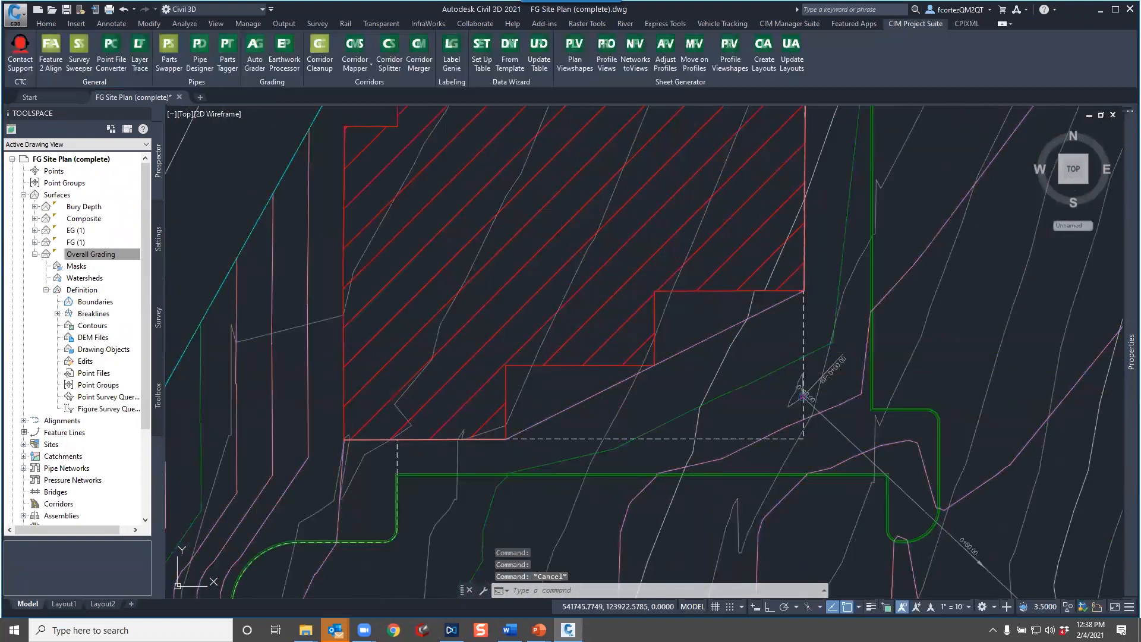
scroll(704, 380, down, 4)
key(Escape)
key(Escape)
scroll(709, 399, up, 5)
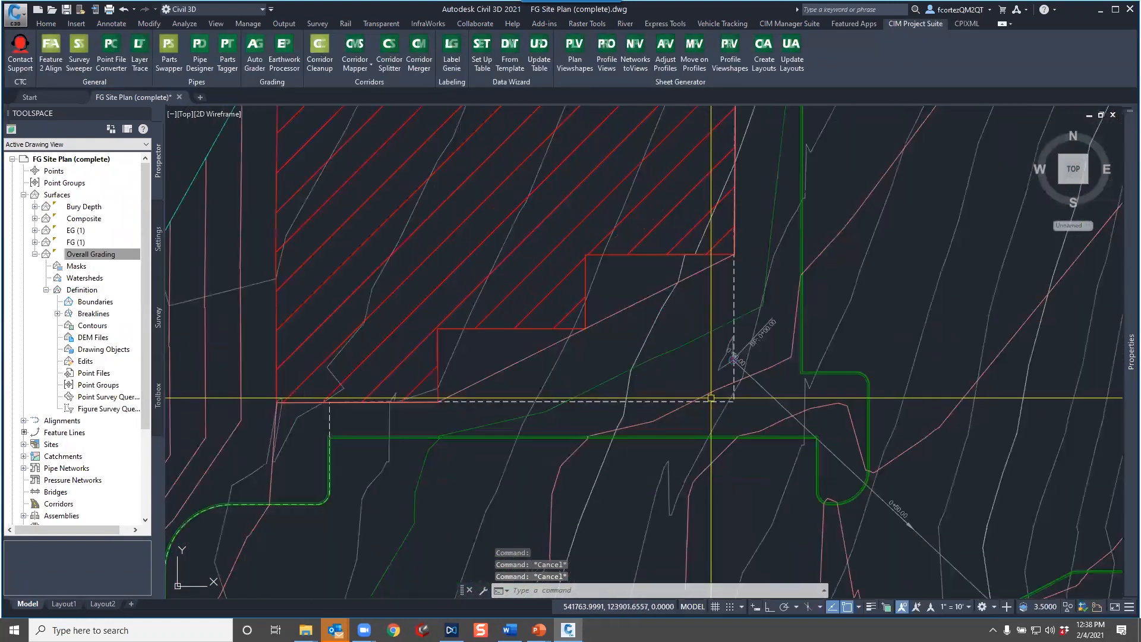
scroll(766, 404, down, 4)
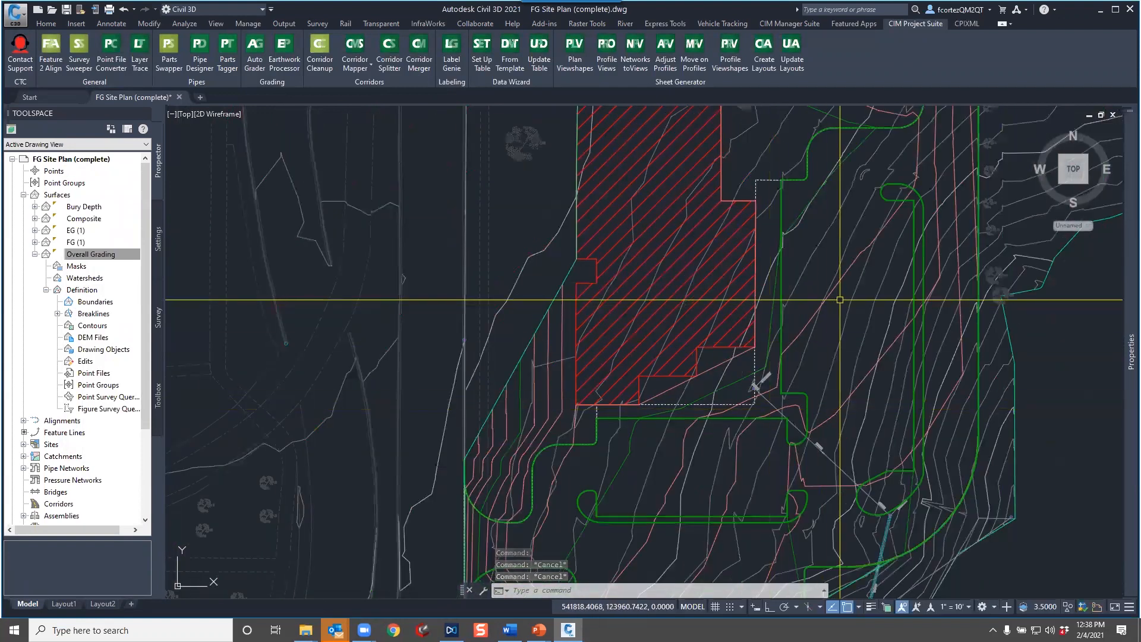
Examine the contours and slopes south of the parking lot, where the graded area meets the surrounding ground
scroll(835, 299, down, 2)
mouse_move(829, 286)
middle_down()
mouse_move(814, 326)
mouse_move(866, 271)
mouse_move(855, 282)
middle_up()
scroll(672, 489, up, 2)
middle_drag(673, 491, 647, 347)
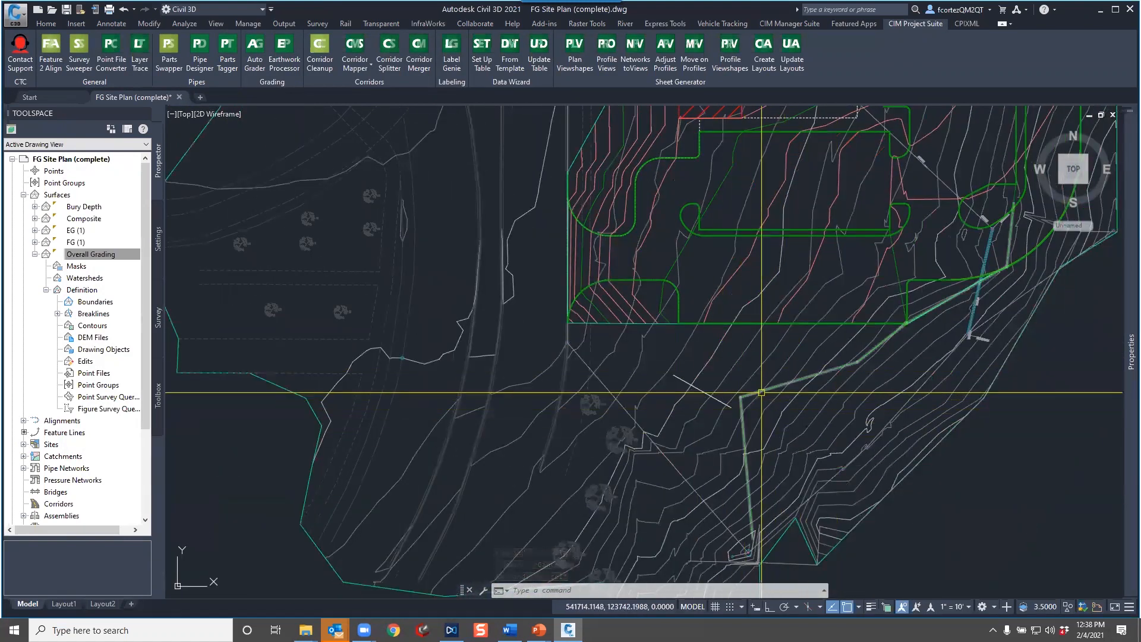
middle_drag(746, 379, 739, 438)
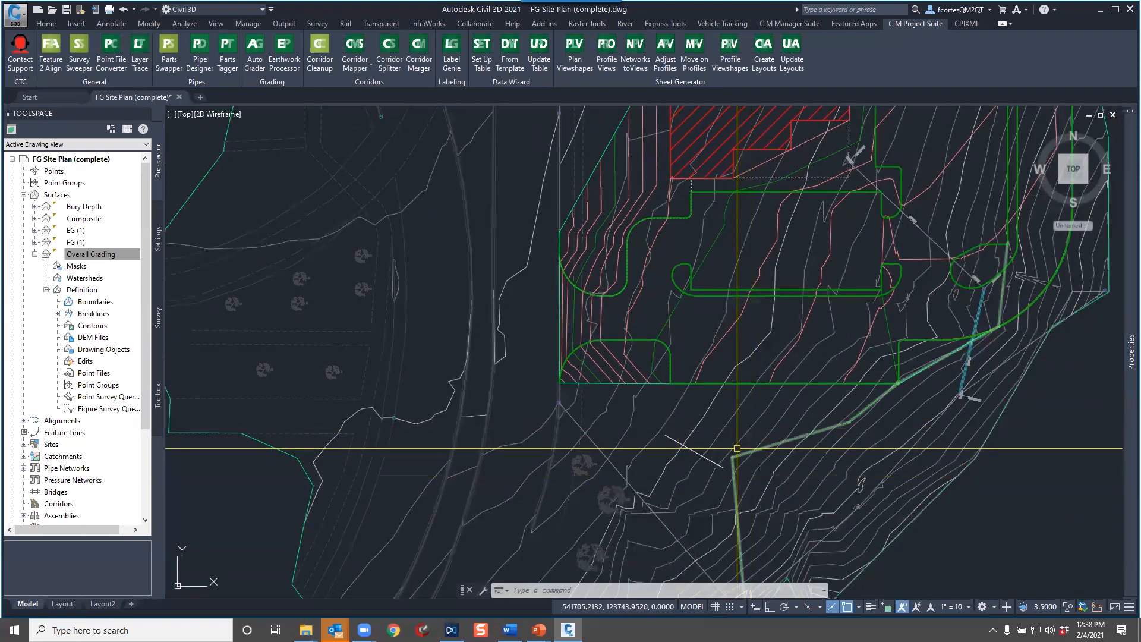
middle_drag(735, 436, 743, 550)
scroll(721, 410, down, 2)
Select the curb feature line east of the building and inspect its corner beside the dashed walkway outline
scroll(814, 362, up, 8)
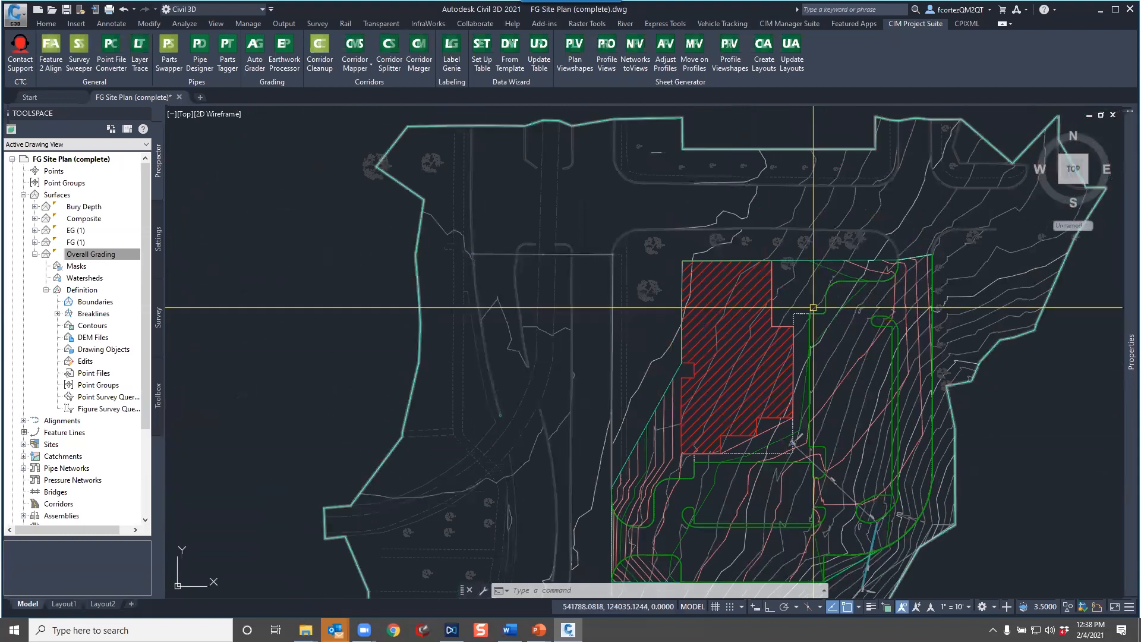
click(828, 318)
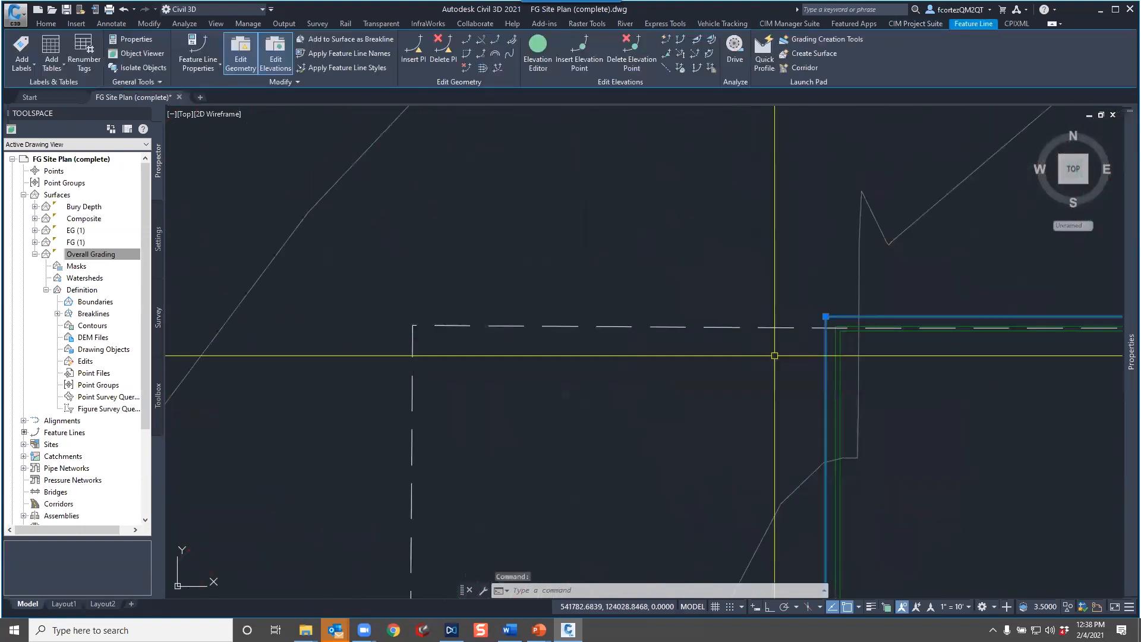
scroll(774, 357, down, 4)
scroll(762, 360, down, 5)
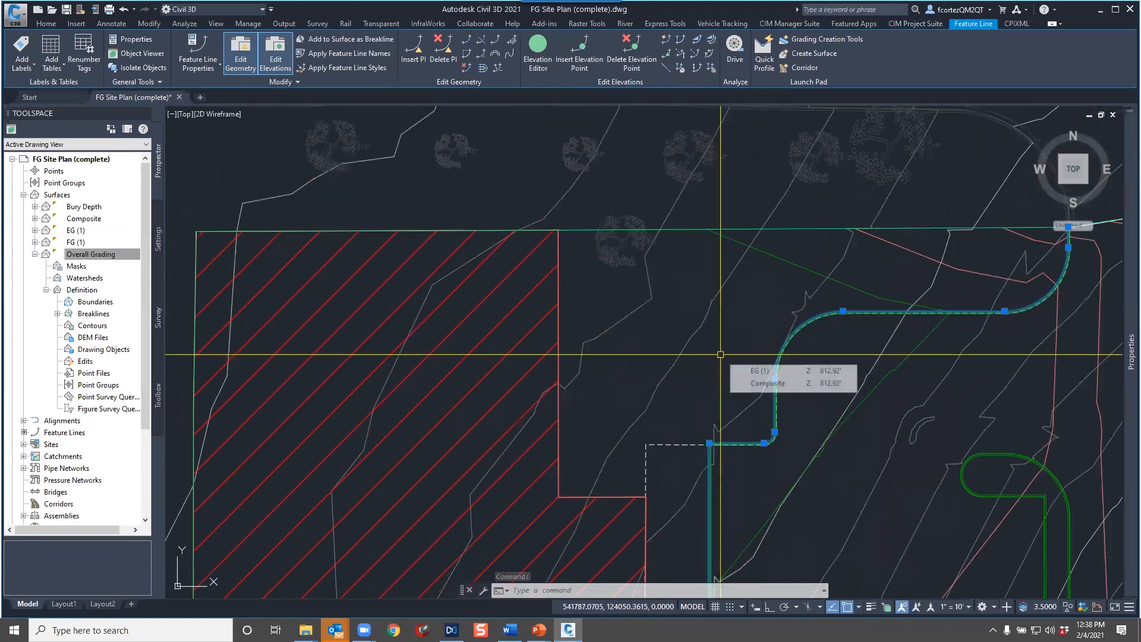
scroll(701, 381, down, 2)
scroll(766, 315, up, 7)
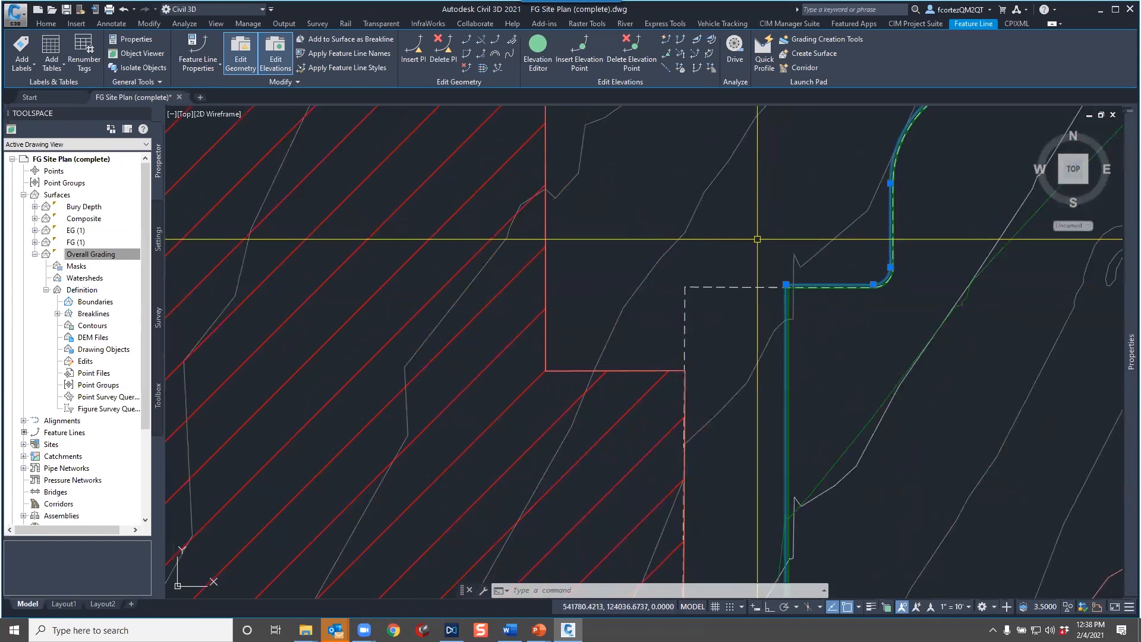
scroll(756, 239, down, 2)
key(Escape)
key(Escape)
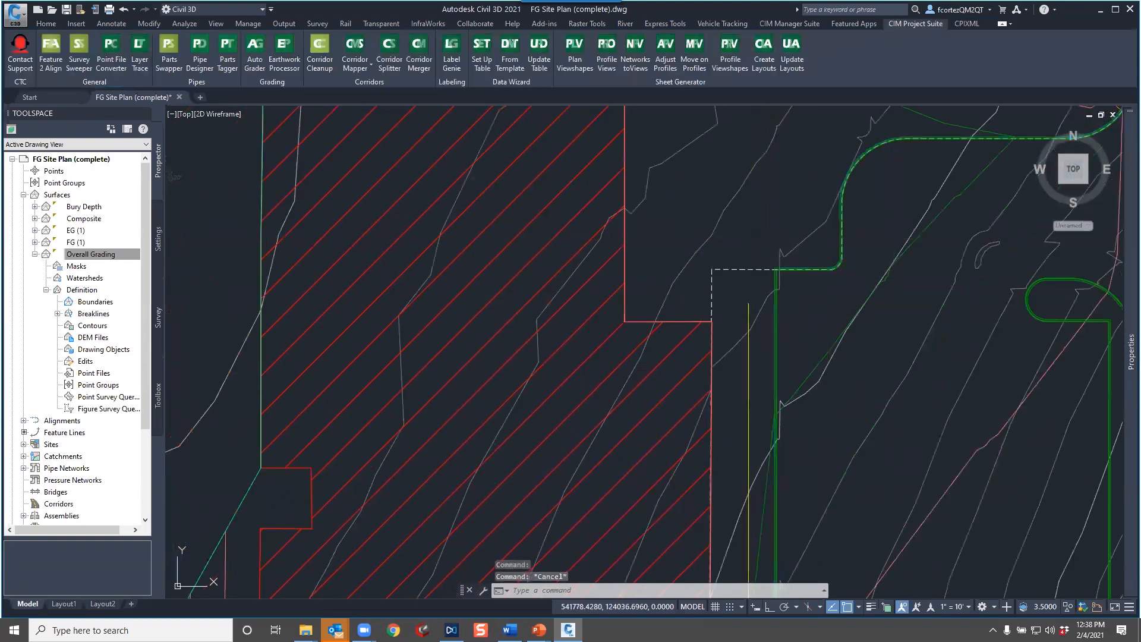
Review the parking lot's southern curbs and southwestern corner, and look over the graded area within the whole site
scroll(757, 239, down, 2)
middle_drag(638, 383, 656, 145)
middle_drag(693, 305, 804, 270)
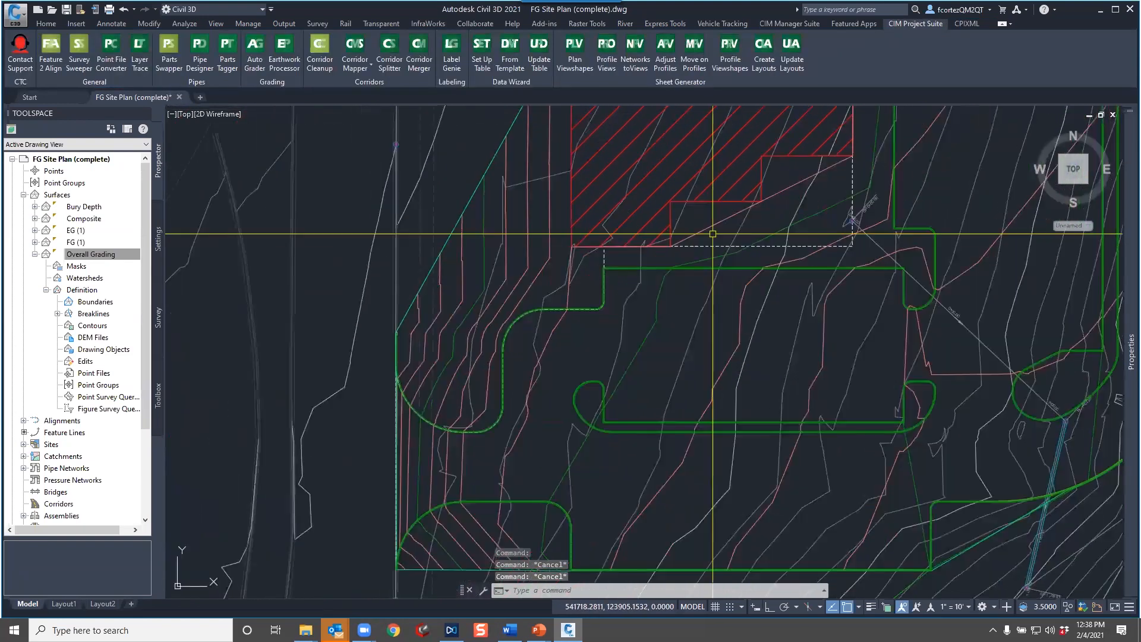
middle_drag(761, 392, 628, 313)
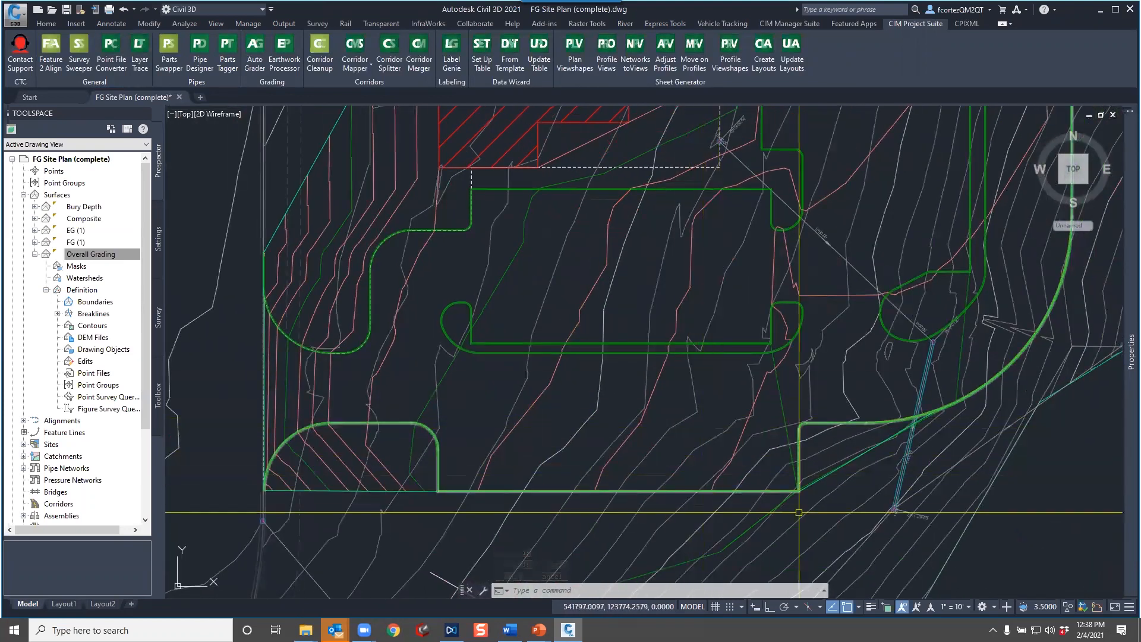
mouse_move(832, 441)
middle_down()
mouse_move(823, 449)
mouse_move(846, 375)
mouse_move(623, 507)
mouse_move(675, 502)
middle_up()
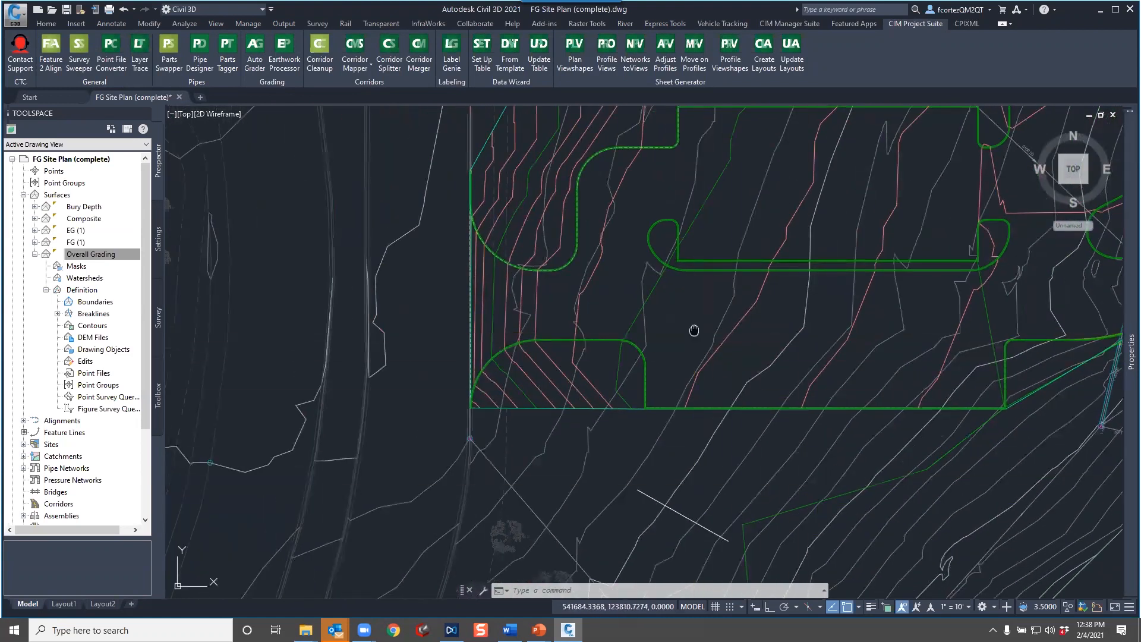
scroll(745, 417, down, 5)
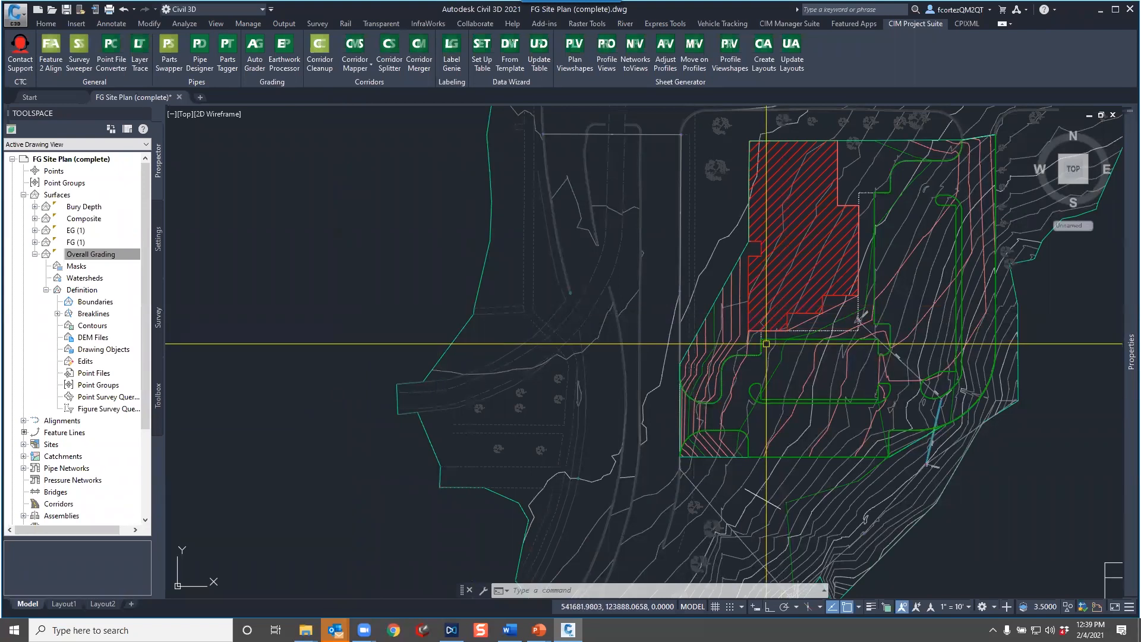
mouse_move(819, 368)
middle_down()
mouse_move(735, 412)
mouse_move(748, 462)
middle_up()
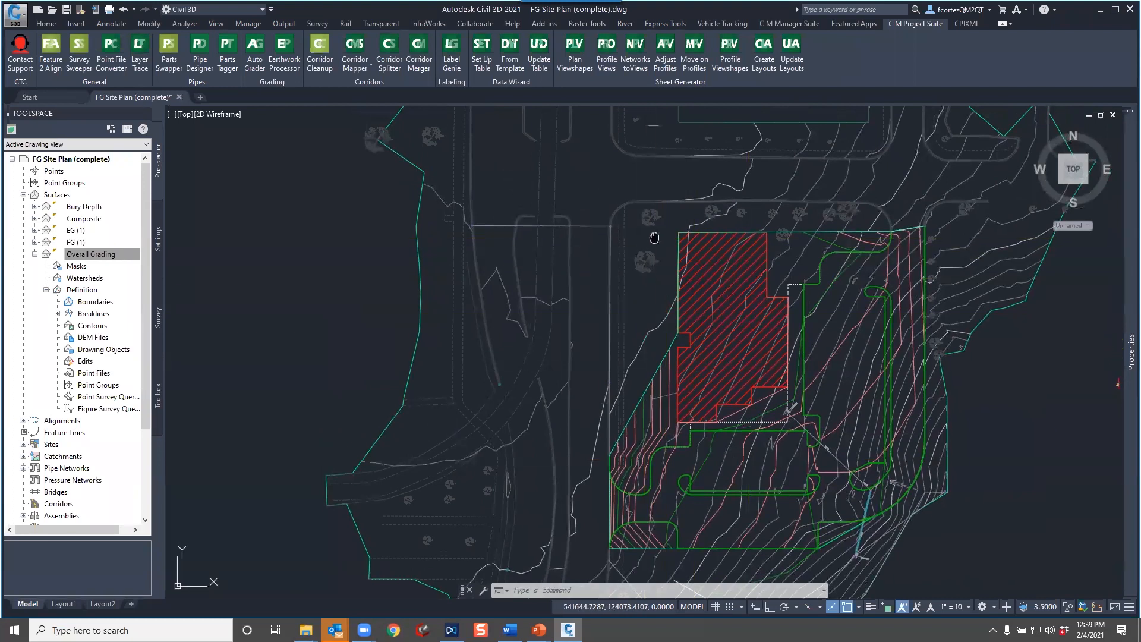
middle_drag(654, 237, 665, 276)
mouse_move(365, 243)
middle_down()
mouse_move(396, 238)
mouse_move(396, 224)
middle_up()
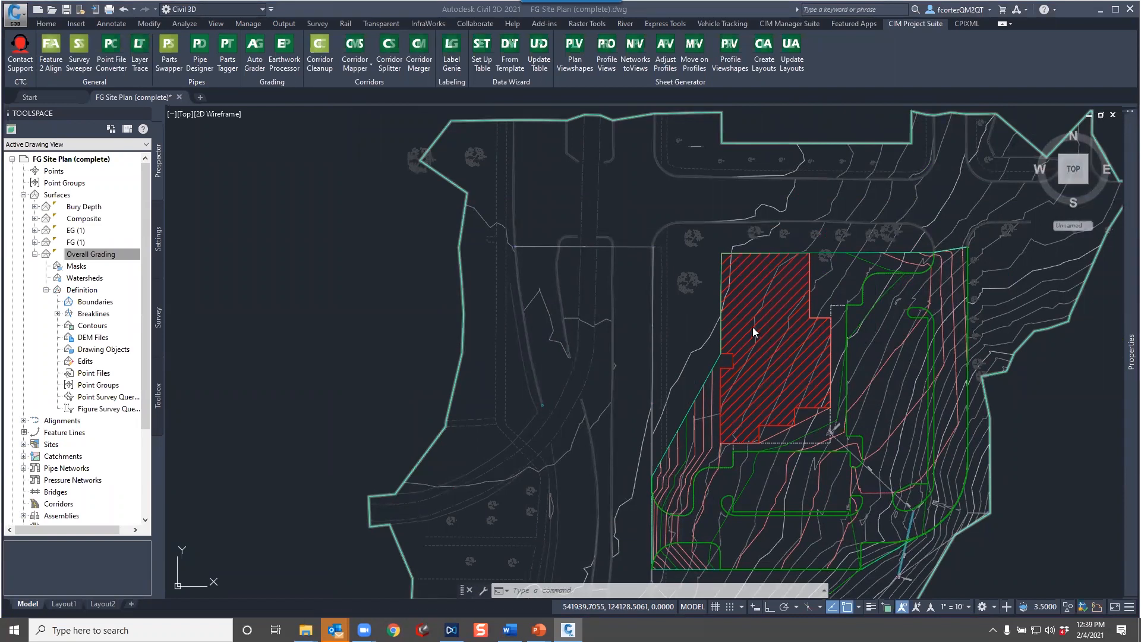
click(677, 305)
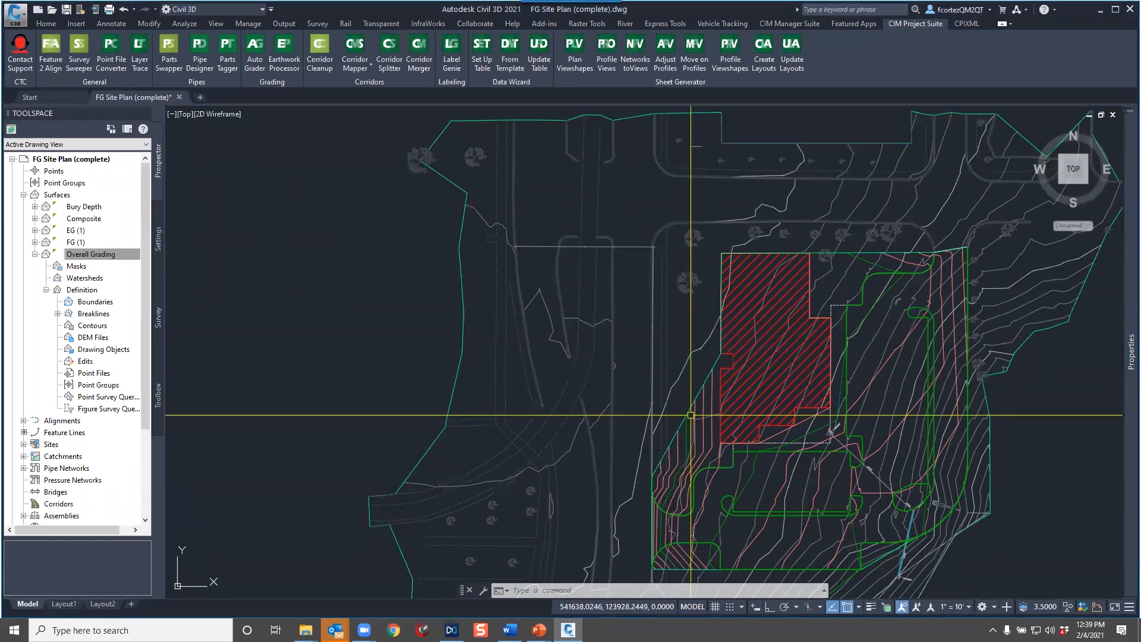
scroll(682, 425, up, 5)
scroll(835, 422, down, 3)
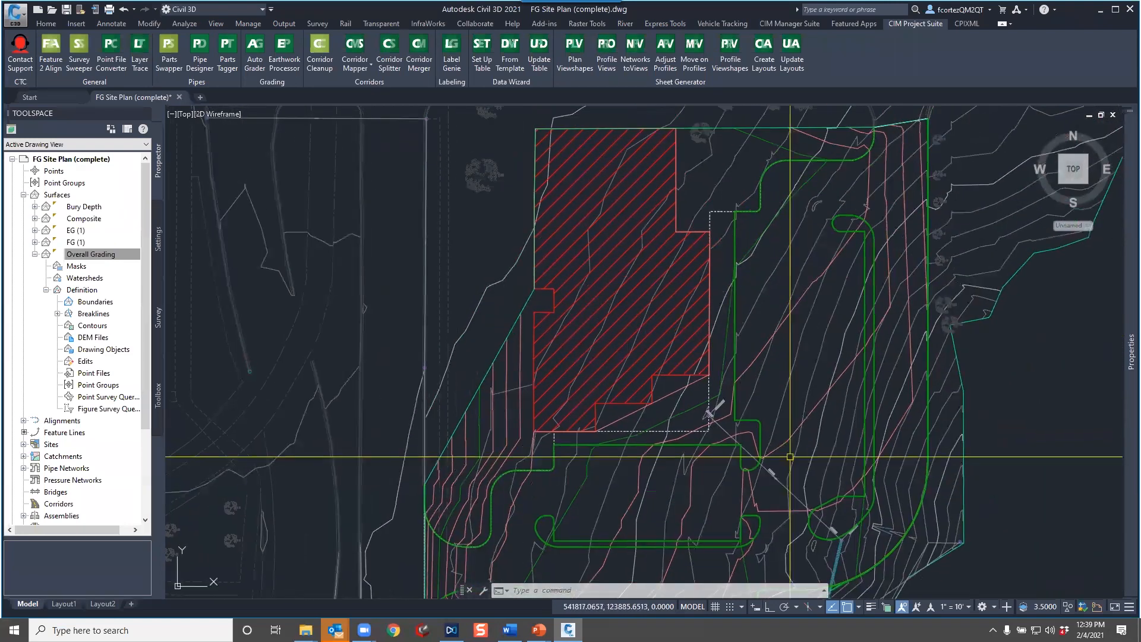
scroll(790, 457, down, 2)
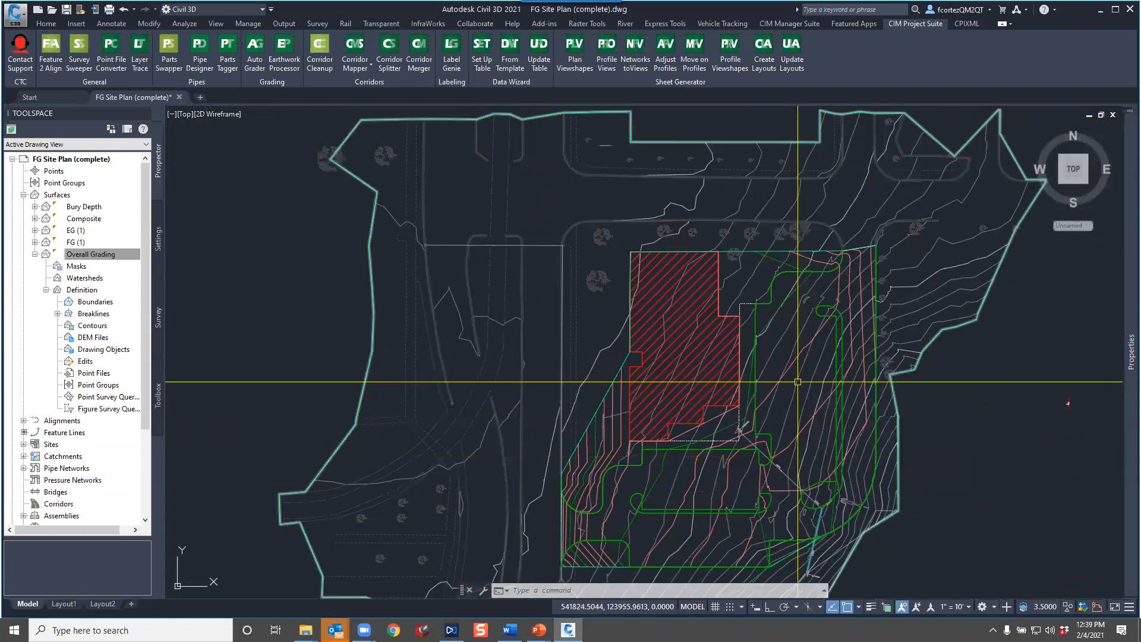
middle_drag(797, 381, 761, 353)
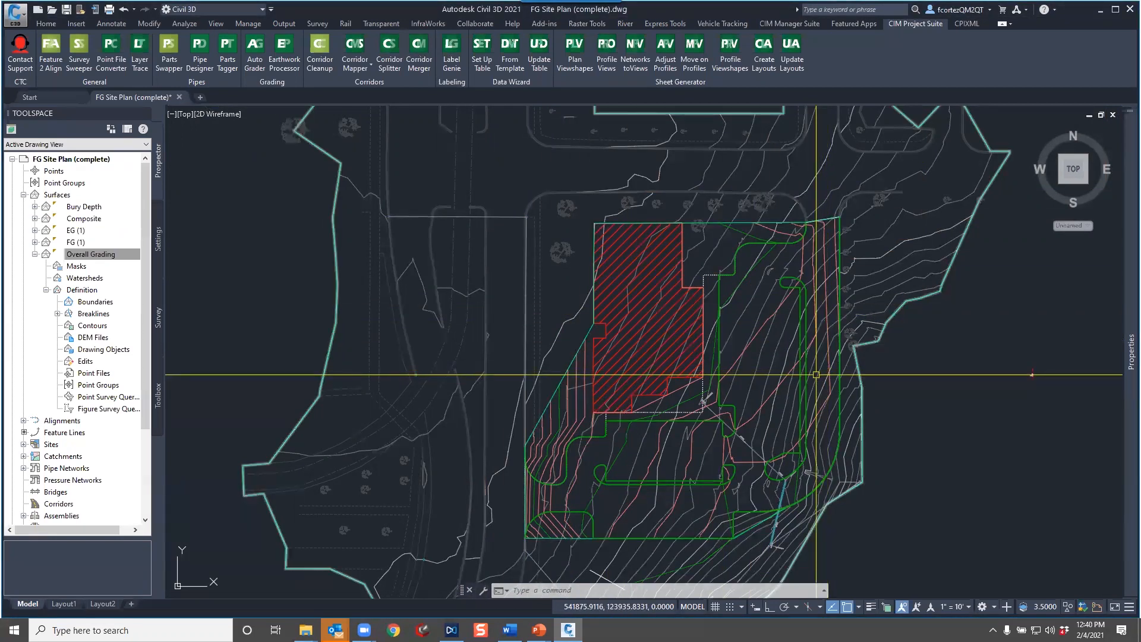
mouse_move(816, 374)
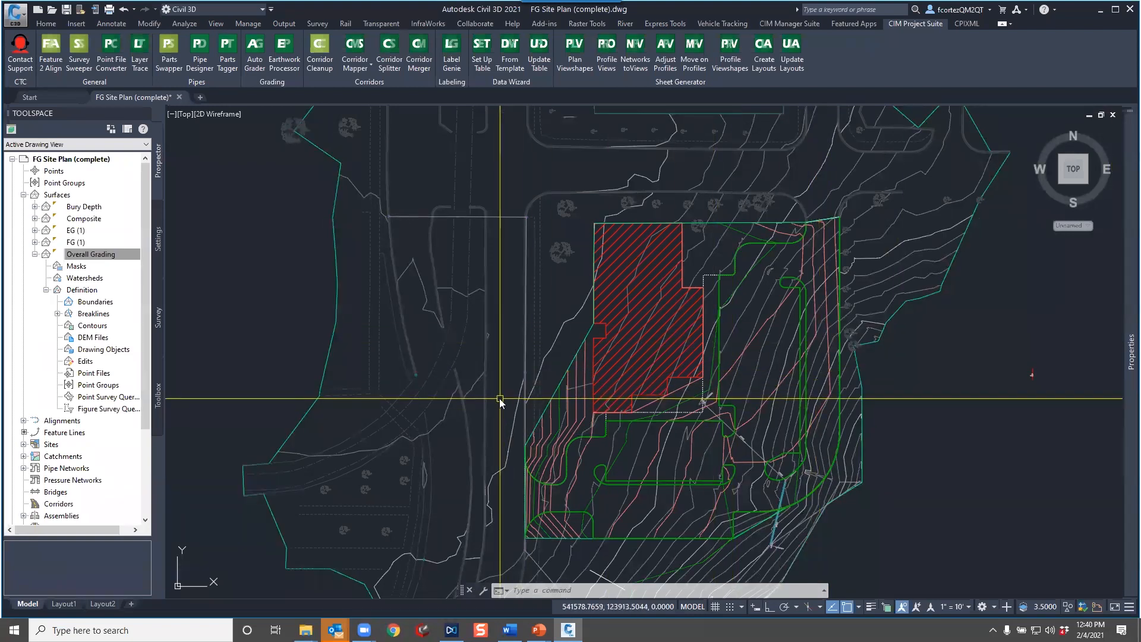
Switch to the running LotPadGrading slide show in PowerPoint and advance from the Demonstration slide to the Questions slide
key(alt+Tab)
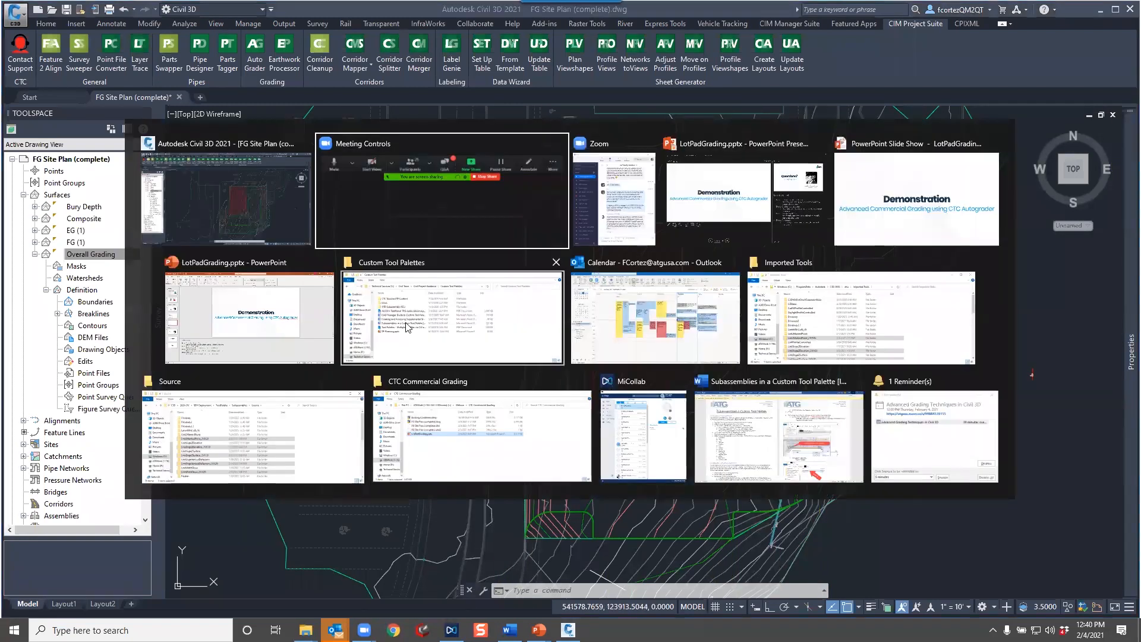
click(891, 228)
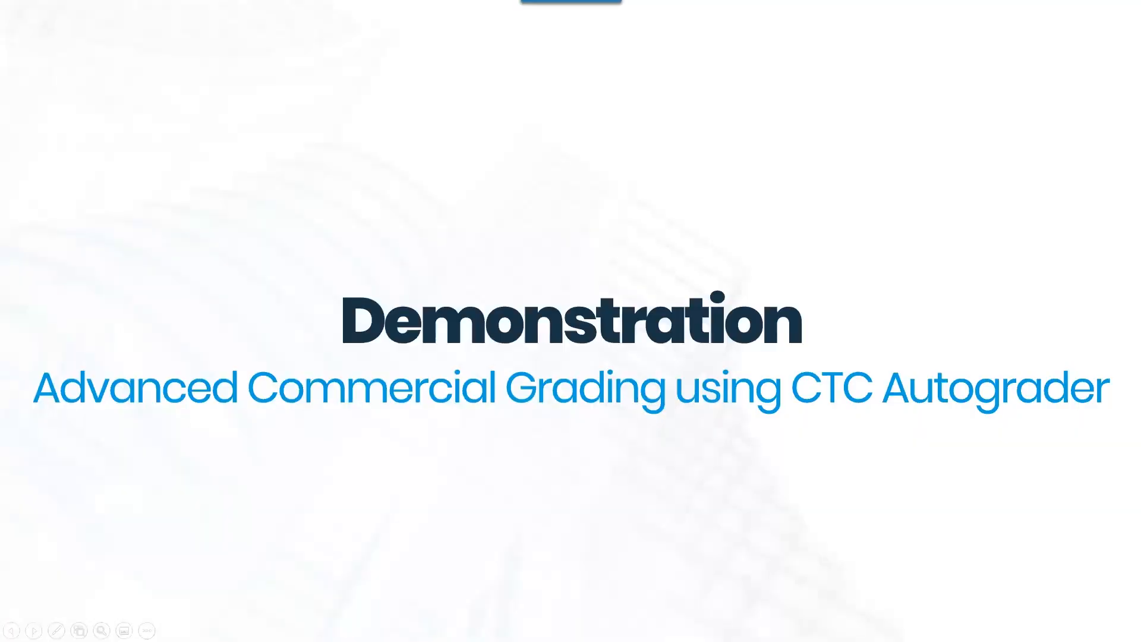
key(Right)
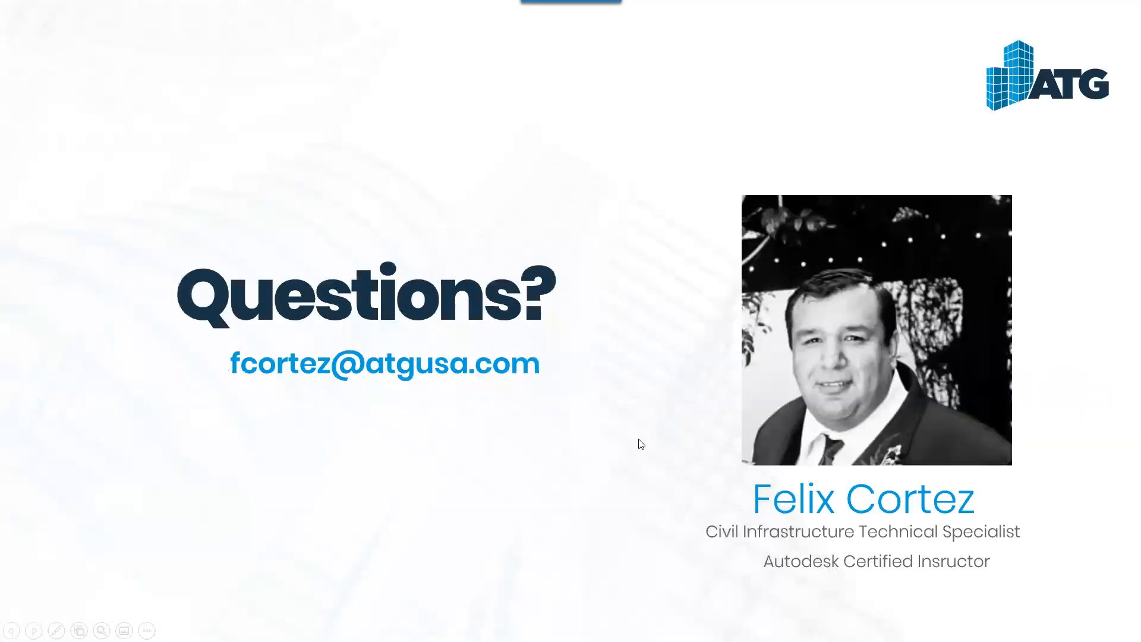